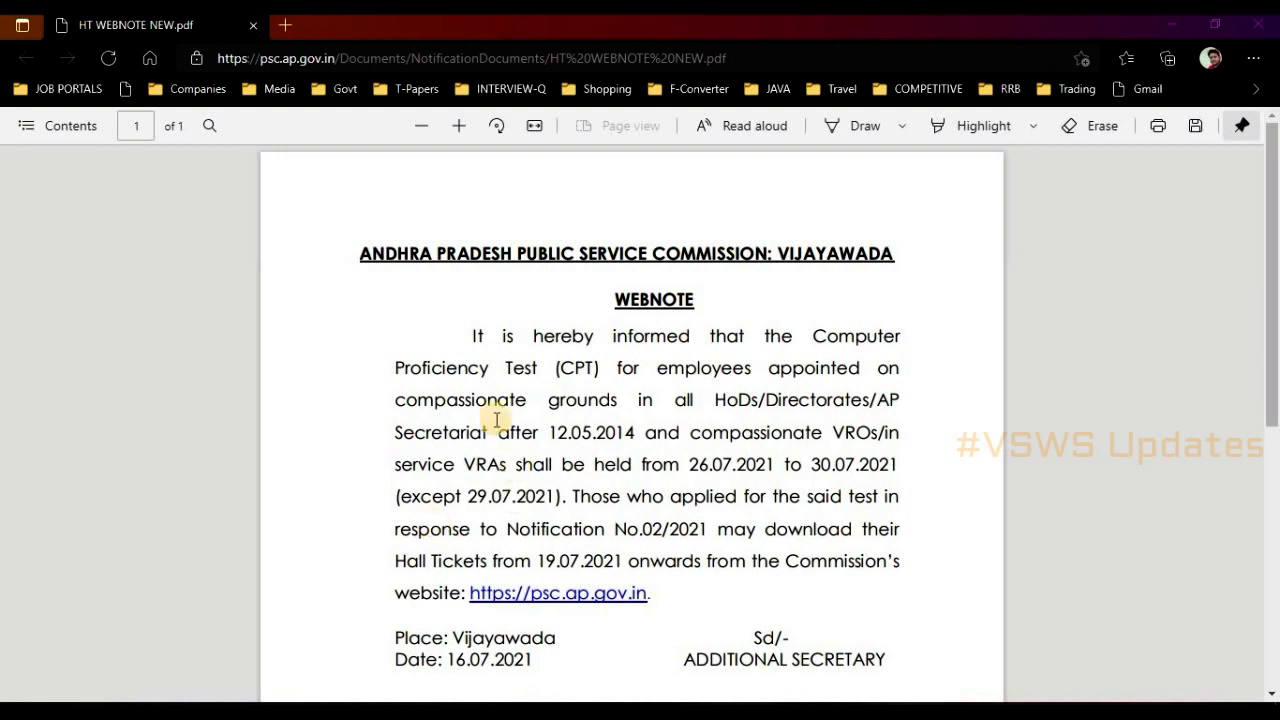
# Step: Read the web note's details on the 12.05.2014 eligibility date, VRAs and the Computer Proficiency Test dates
pyautogui.moveTo(637, 434); pyautogui.dragTo(558, 440)
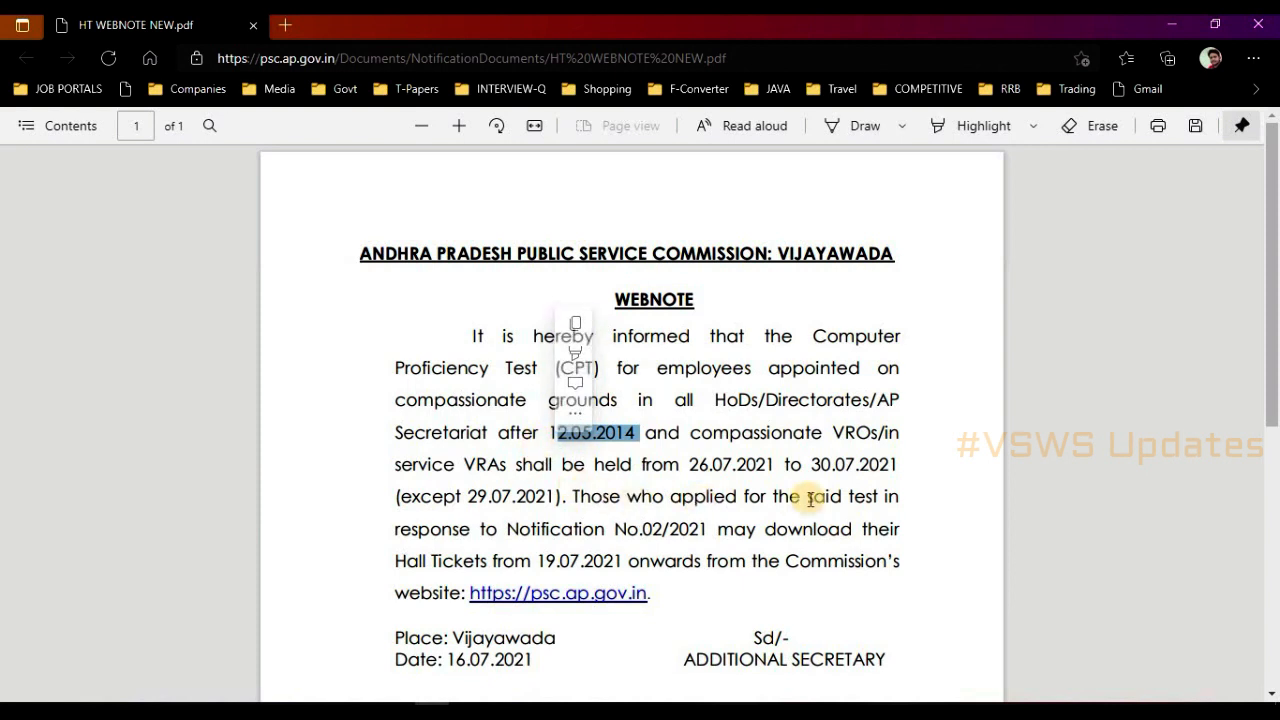
pyautogui.click(999, 403)
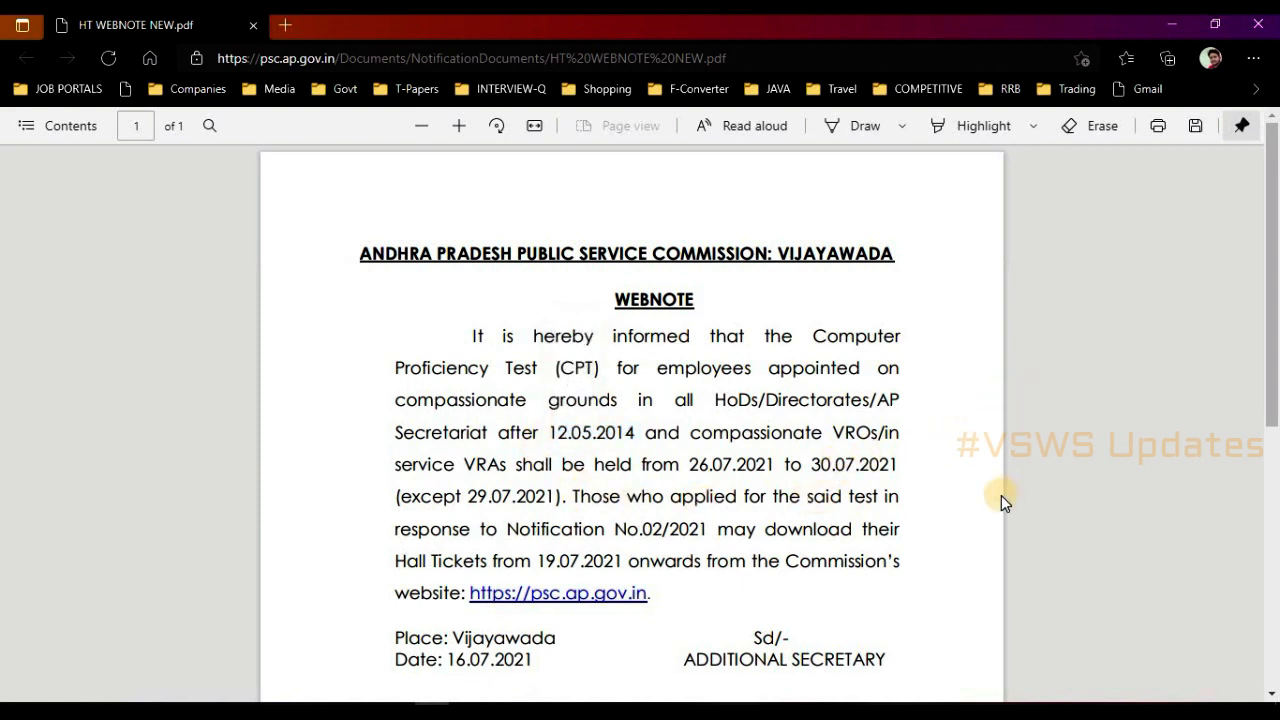
pyautogui.moveTo(477, 465); pyautogui.dragTo(522, 465)
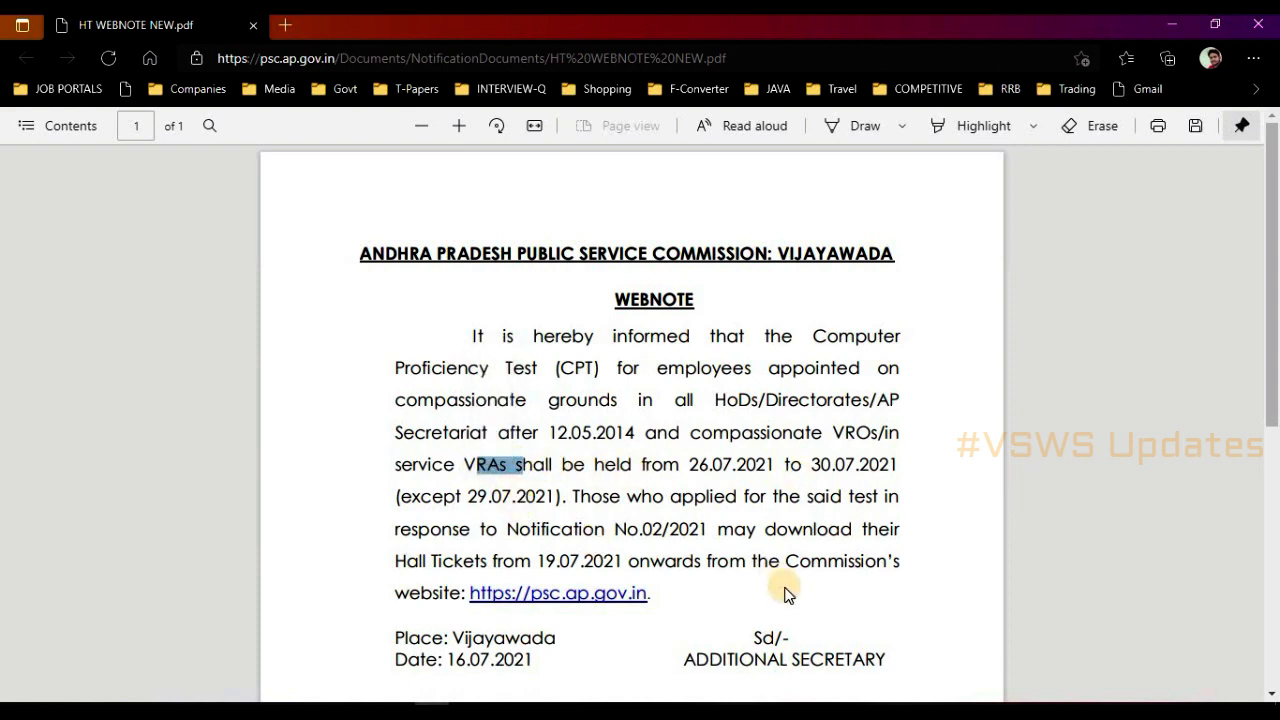
pyautogui.click(1113, 474)
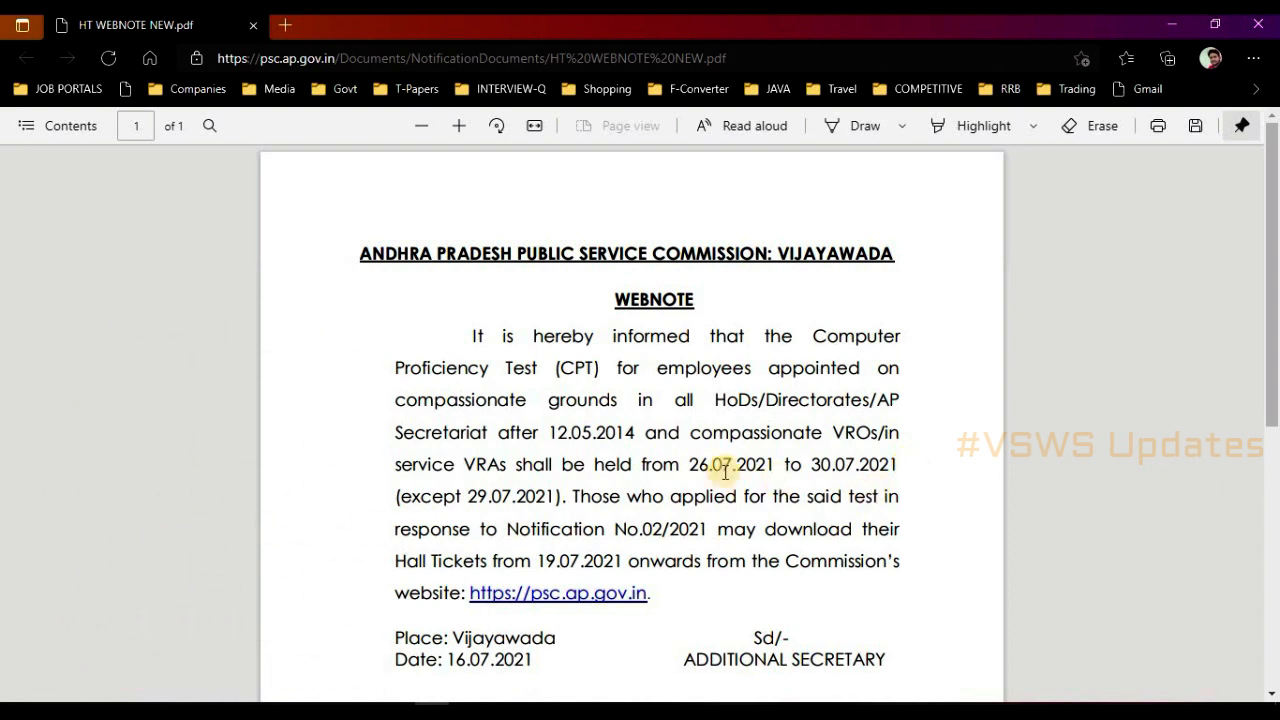
pyautogui.moveTo(681, 466); pyautogui.dragTo(943, 491)
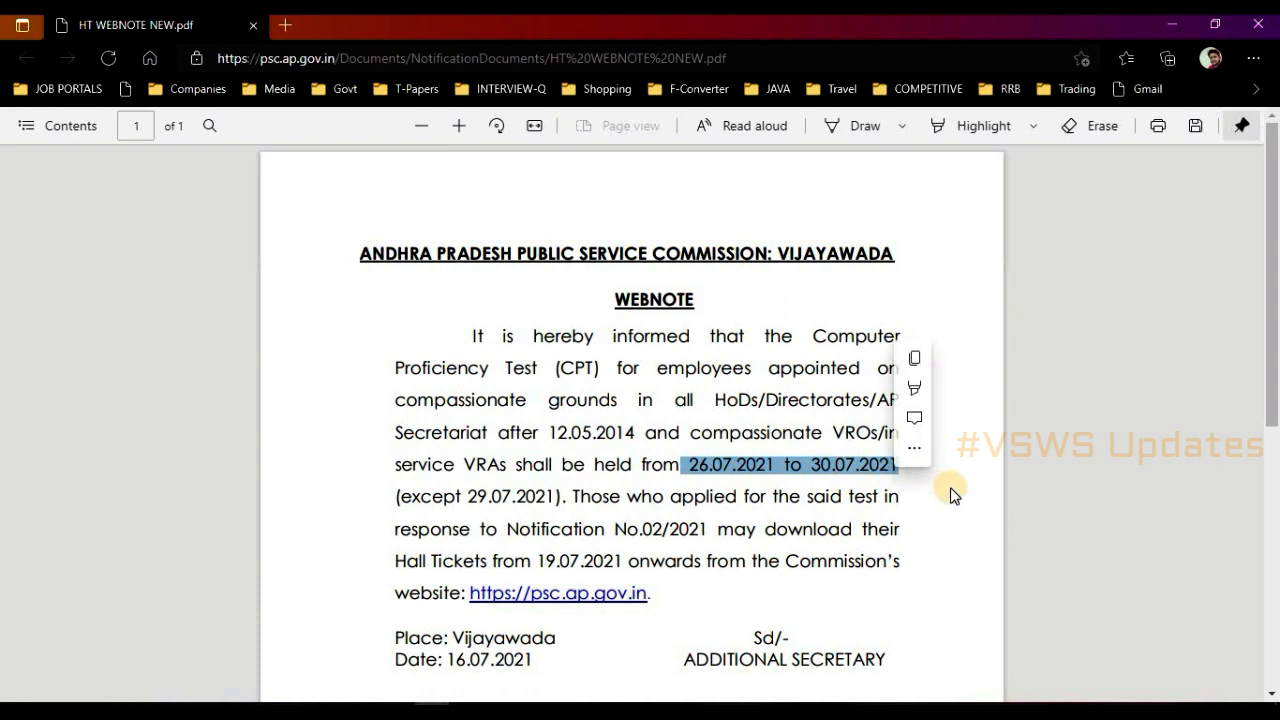
pyautogui.click(942, 509)
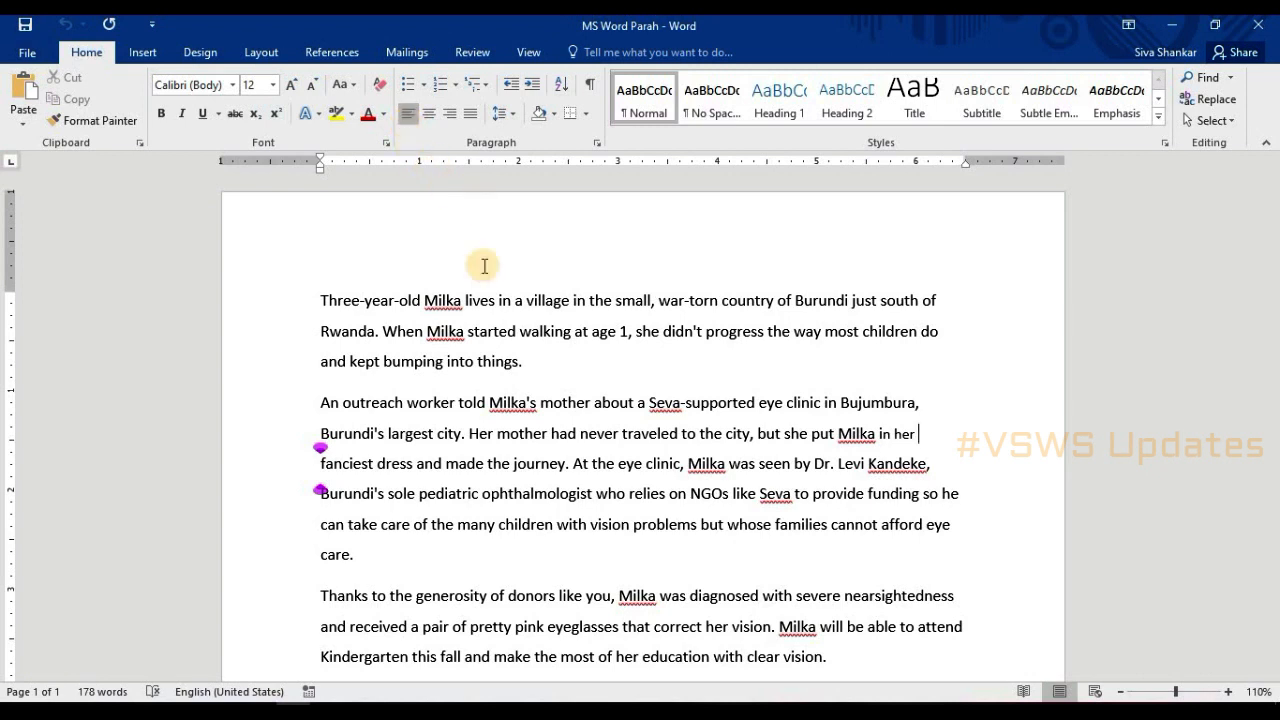
# Step: Right-align the first paragraph, beginning "Three-year-old Milka"
pyautogui.click(543, 363)
pyautogui.moveTo(469, 357); pyautogui.dragTo(323, 304)
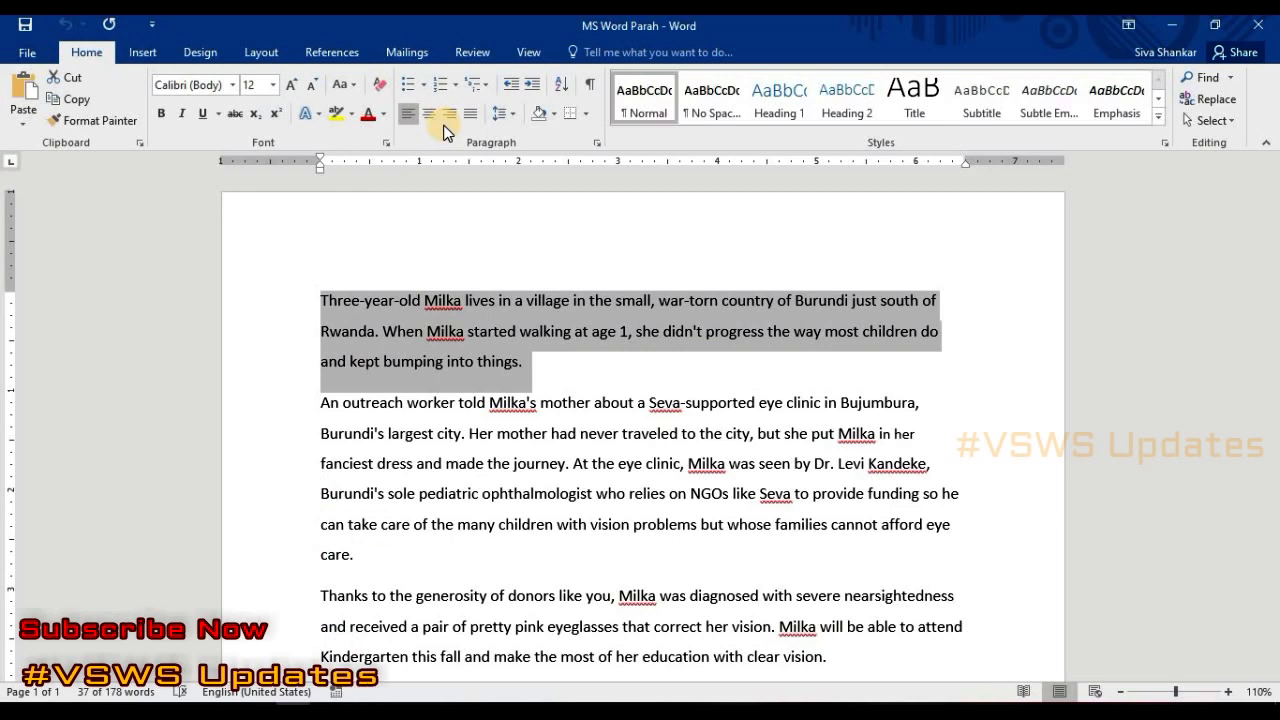
pyautogui.hotkey('ctrl', 'r')
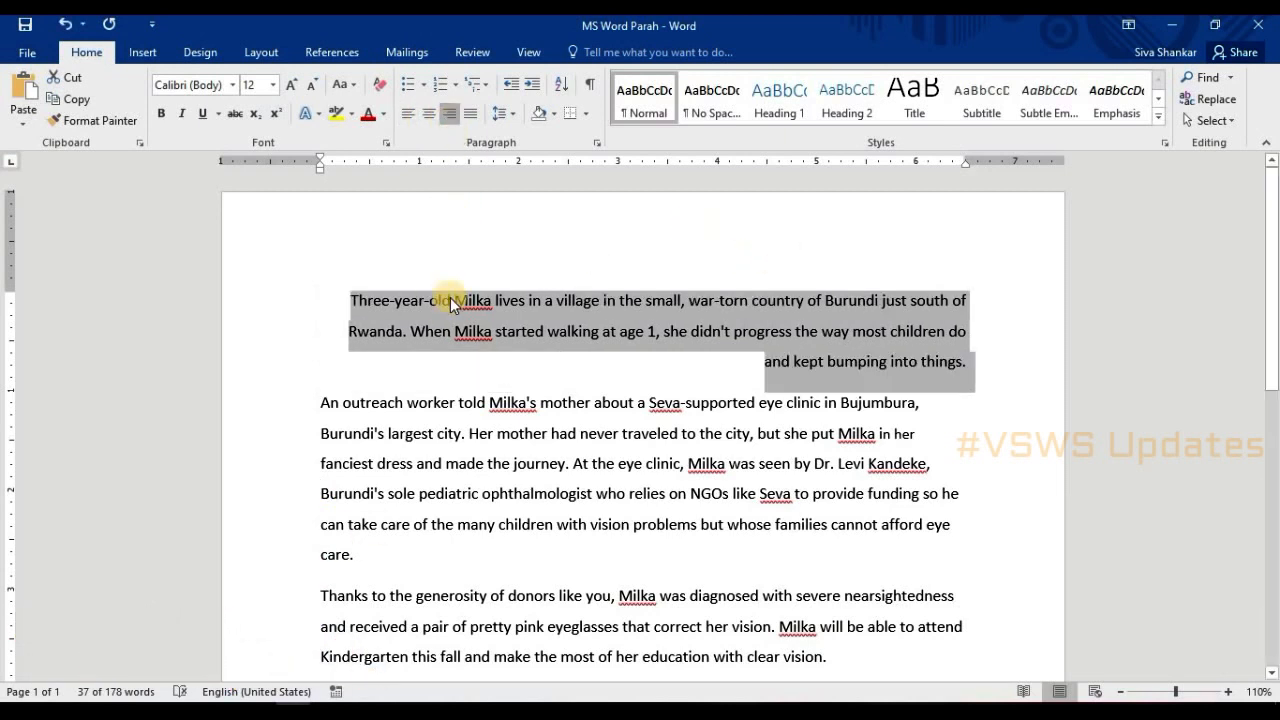
# Step: Undo the right alignment of the first paragraph
pyautogui.moveTo(356, 554); pyautogui.dragTo(327, 410)
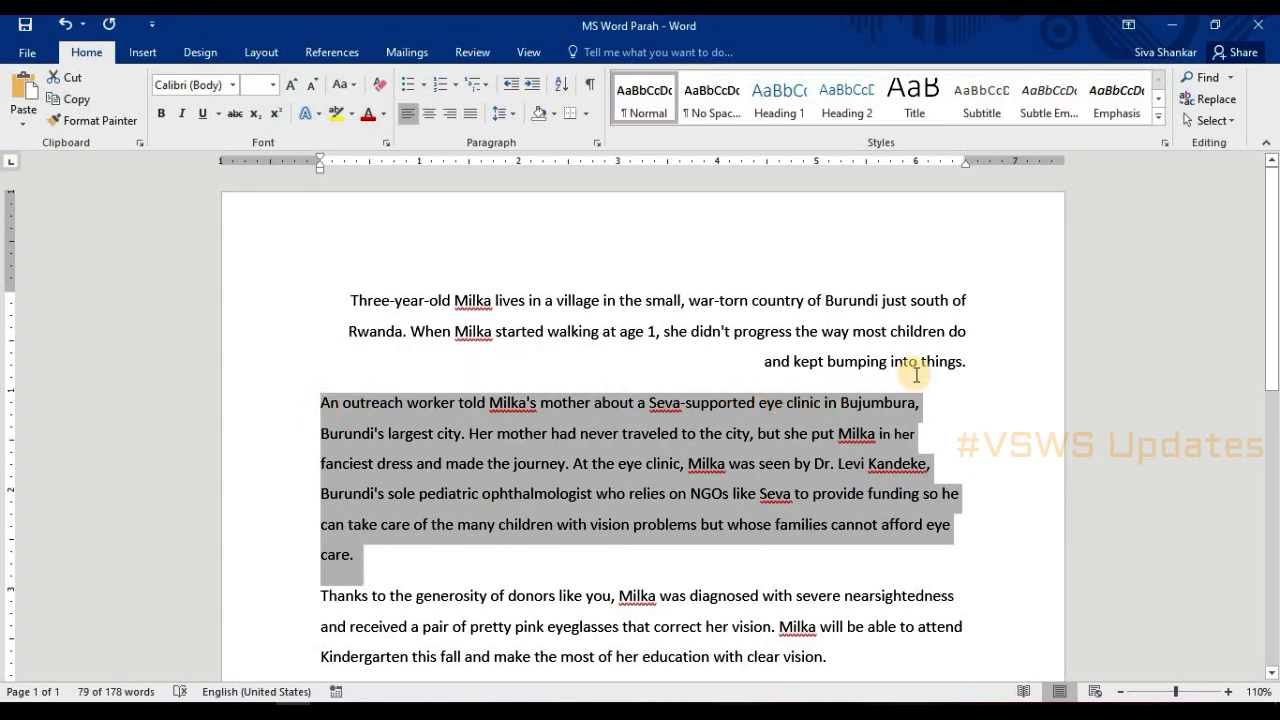
pyautogui.click(972, 361)
pyautogui.moveTo(966, 361); pyautogui.dragTo(335, 305)
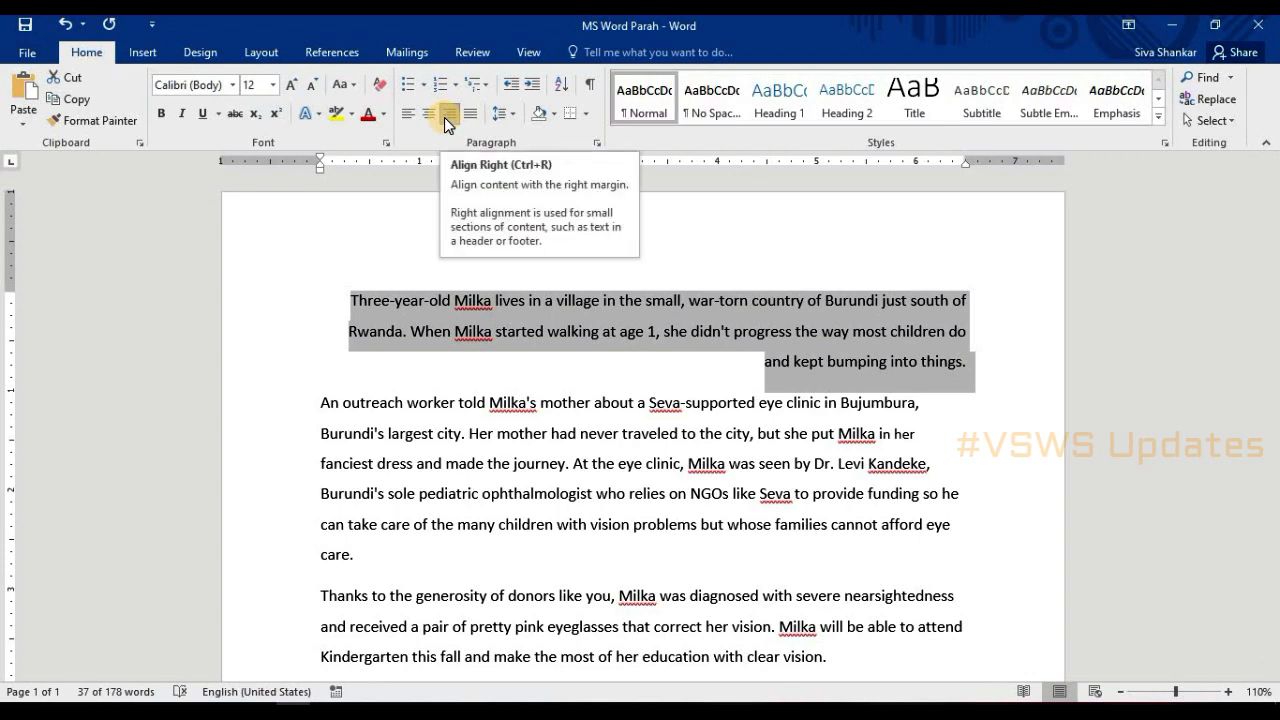
pyautogui.moveTo(356, 556); pyautogui.dragTo(318, 417)
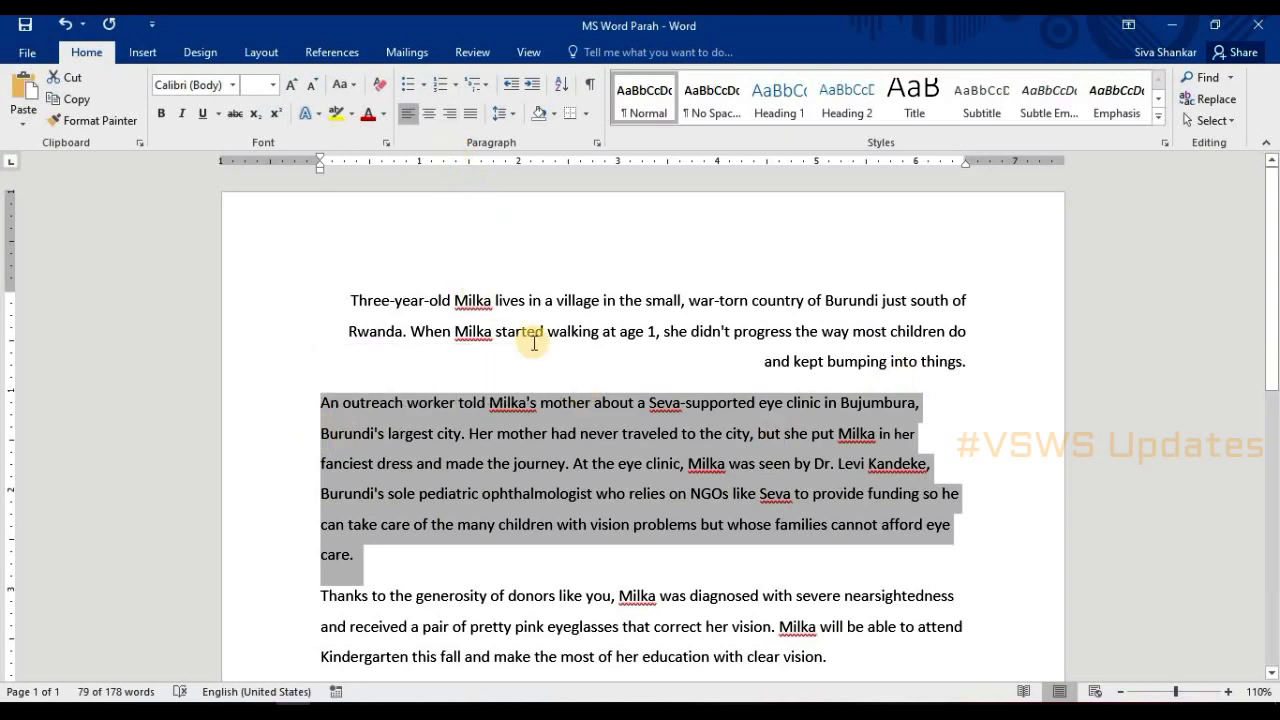
pyautogui.hotkey('ctrl', 'z')
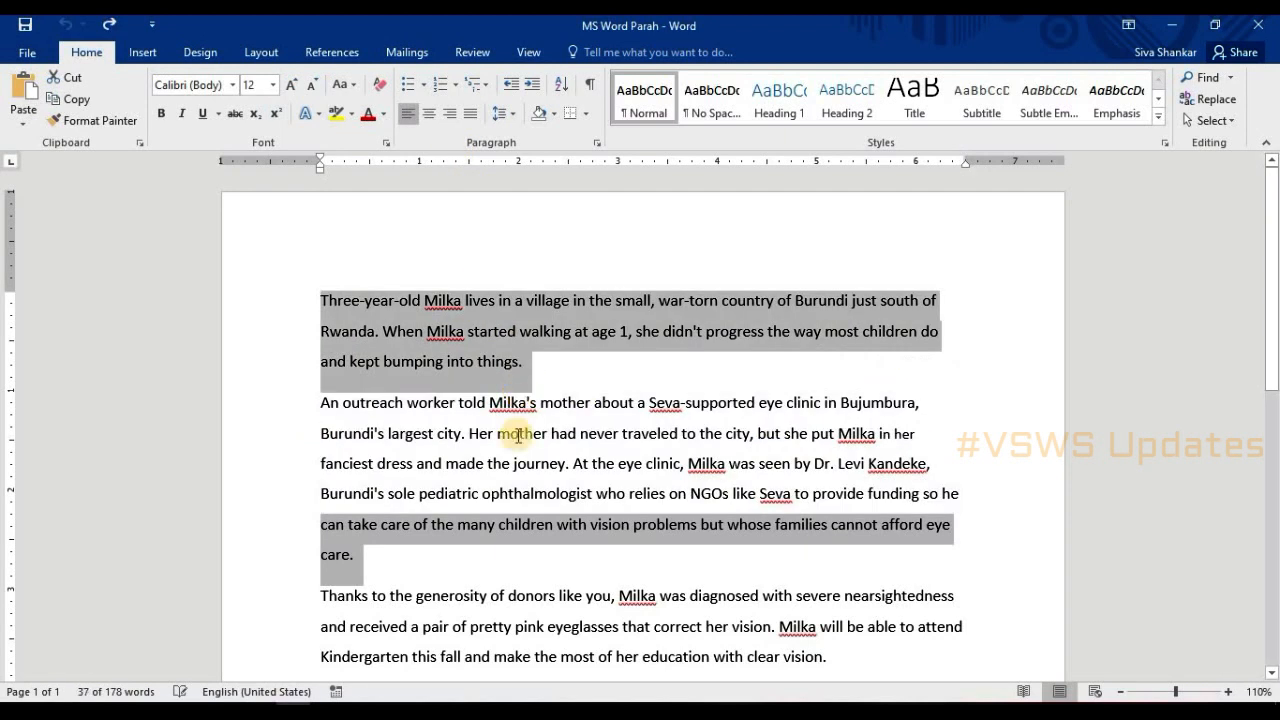
# Step: Center the first paragraph and undo that alignment change
pyautogui.click(428, 113)
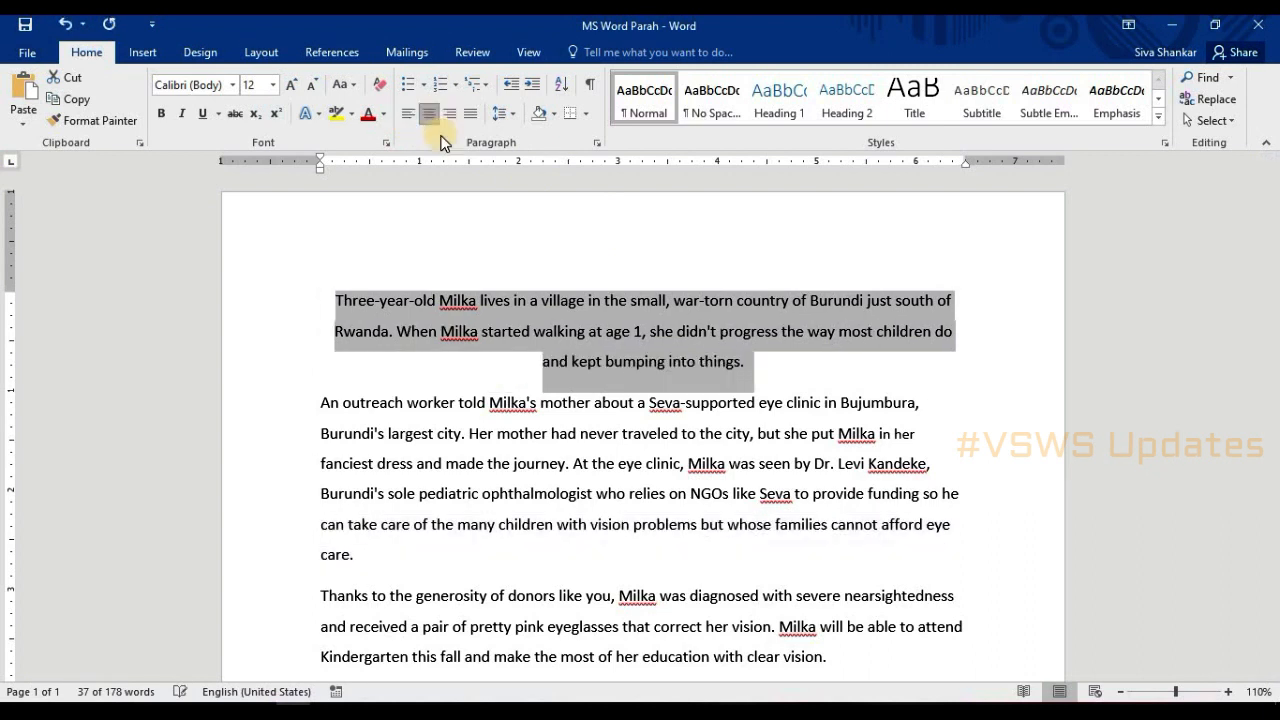
pyautogui.click(650, 300)
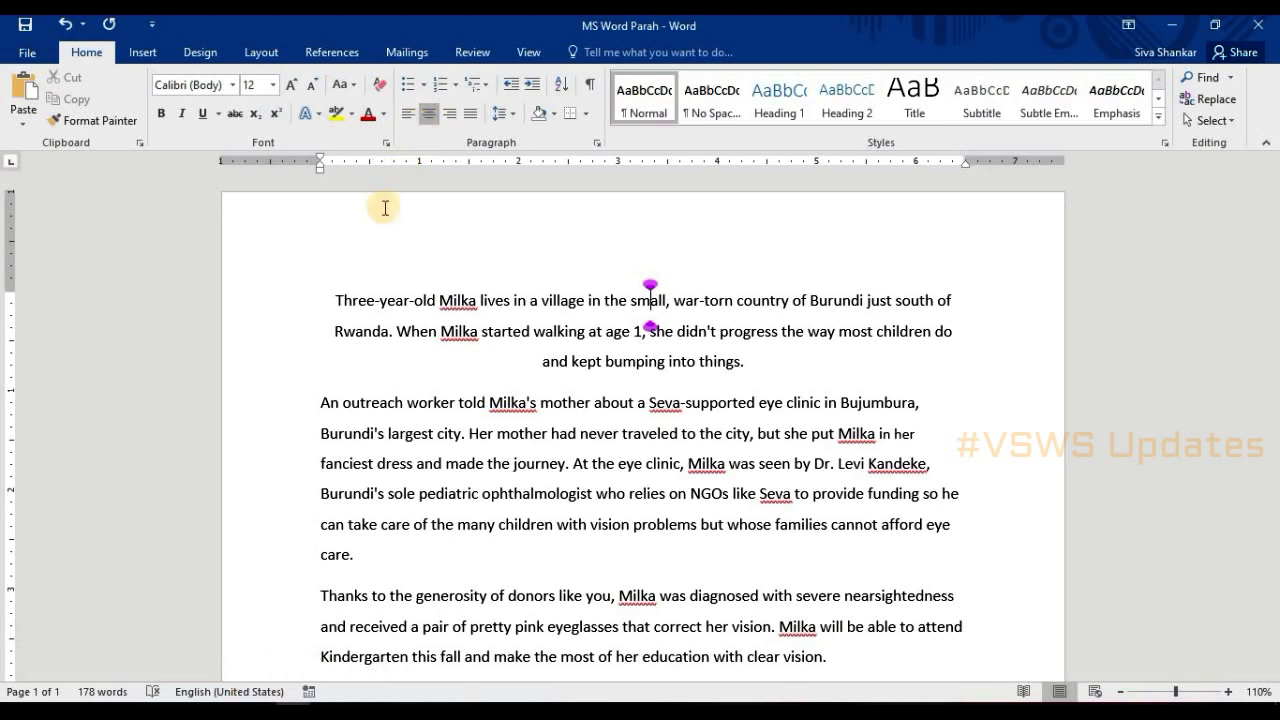
pyautogui.hotkey('ctrl', 'z')
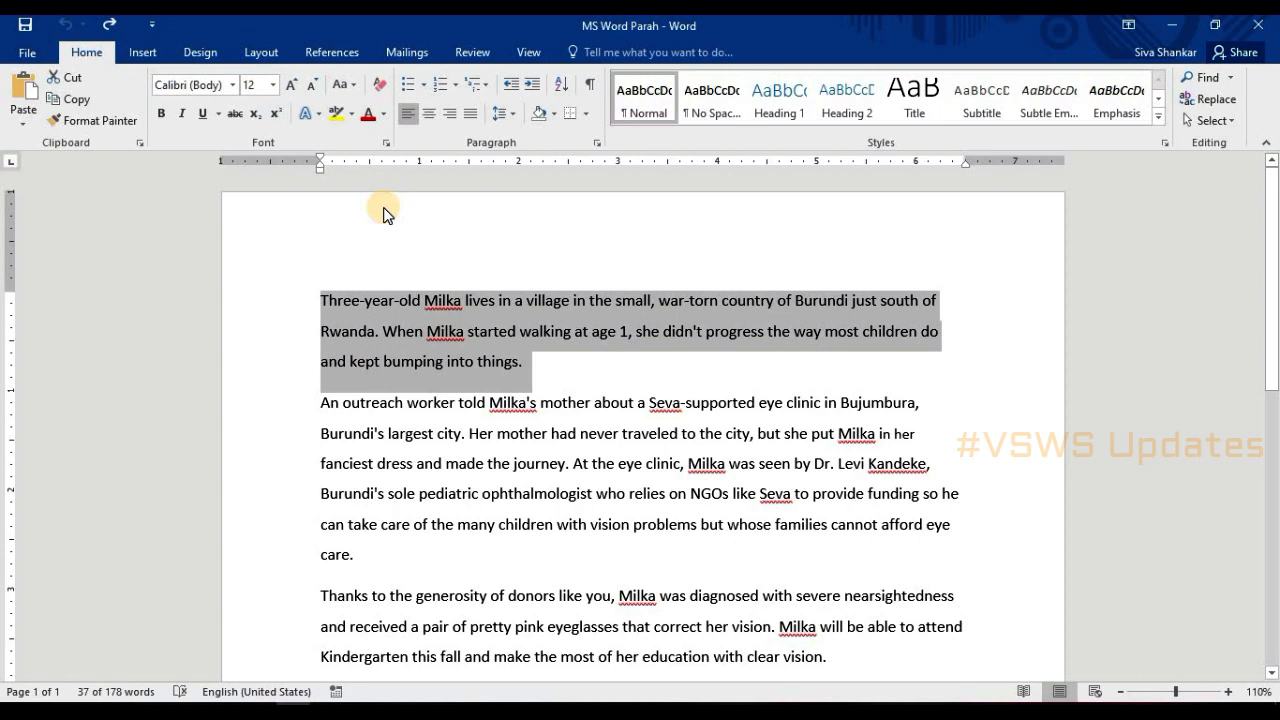
# Step: Justify the first paragraph so its text spreads evenly between both margins
pyautogui.click(472, 121)
pyautogui.click(663, 378)
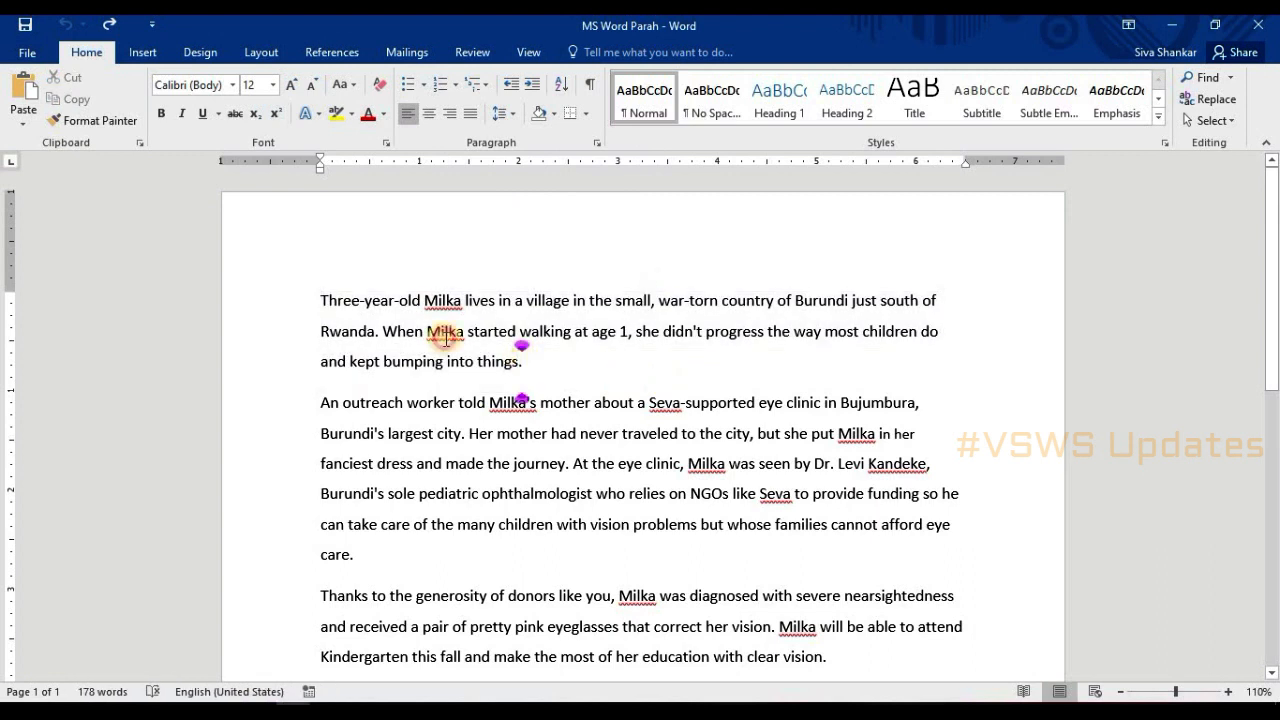
pyautogui.keyDown('shift'); pyautogui.click(332, 300); pyautogui.keyUp('shift')
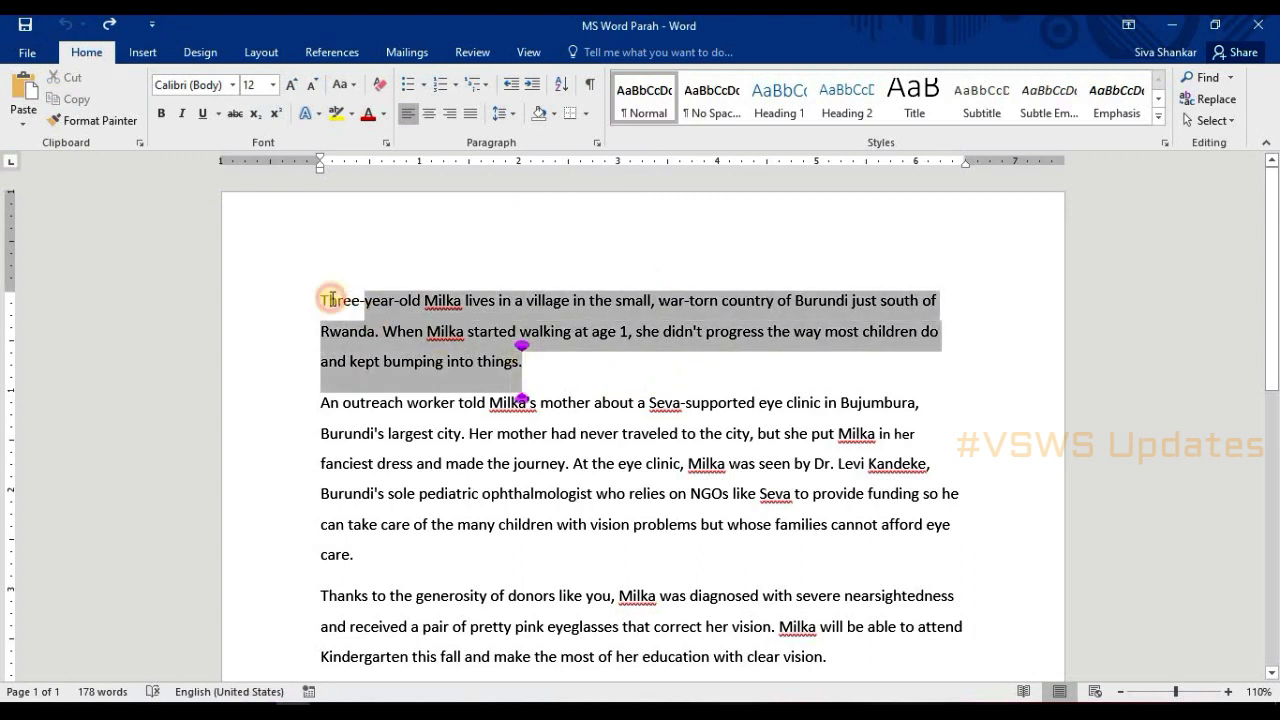
pyautogui.click(473, 119)
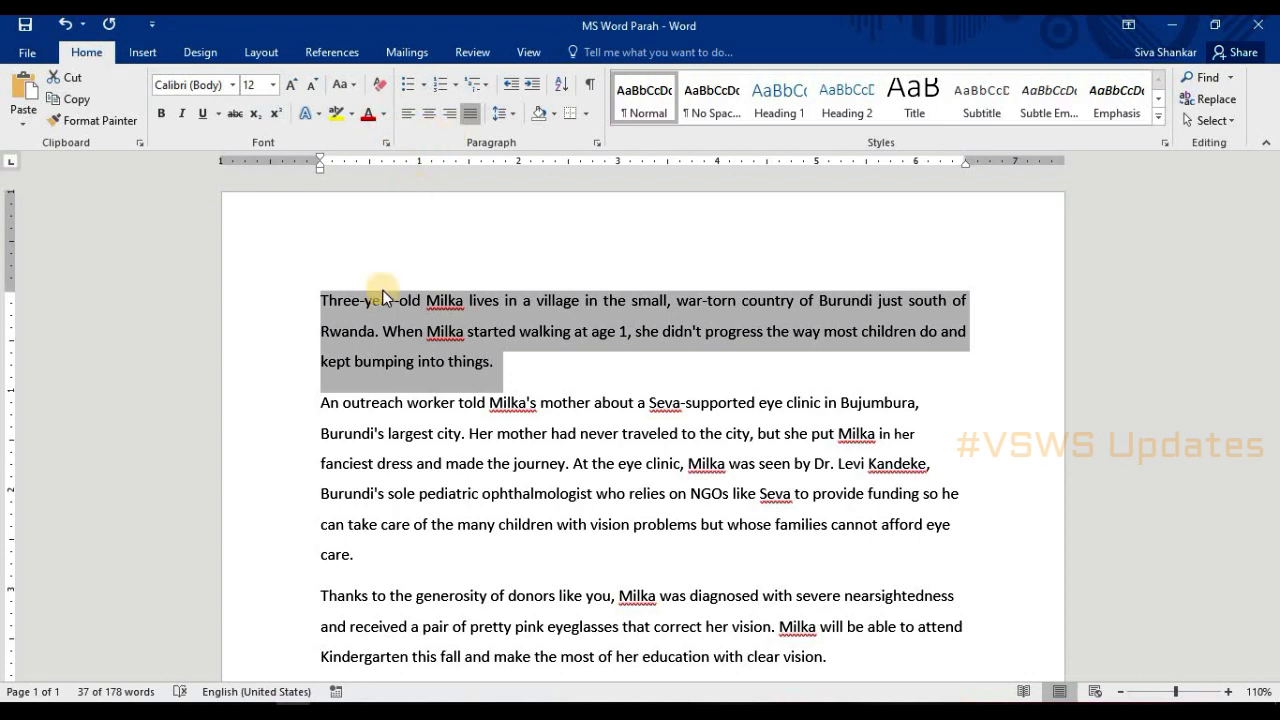
pyautogui.click(549, 443)
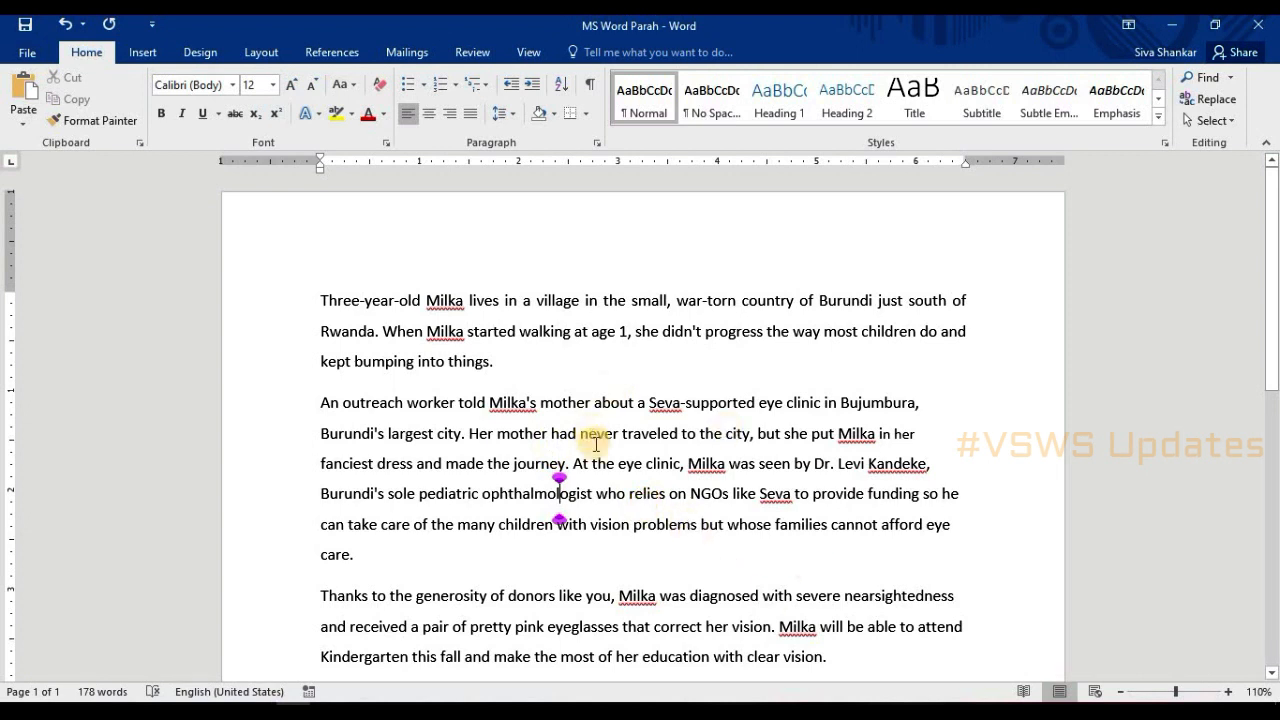
# Step: Set the line spacing of the justified first paragraph to 2.5
pyautogui.moveTo(497, 362); pyautogui.dragTo(294, 297)
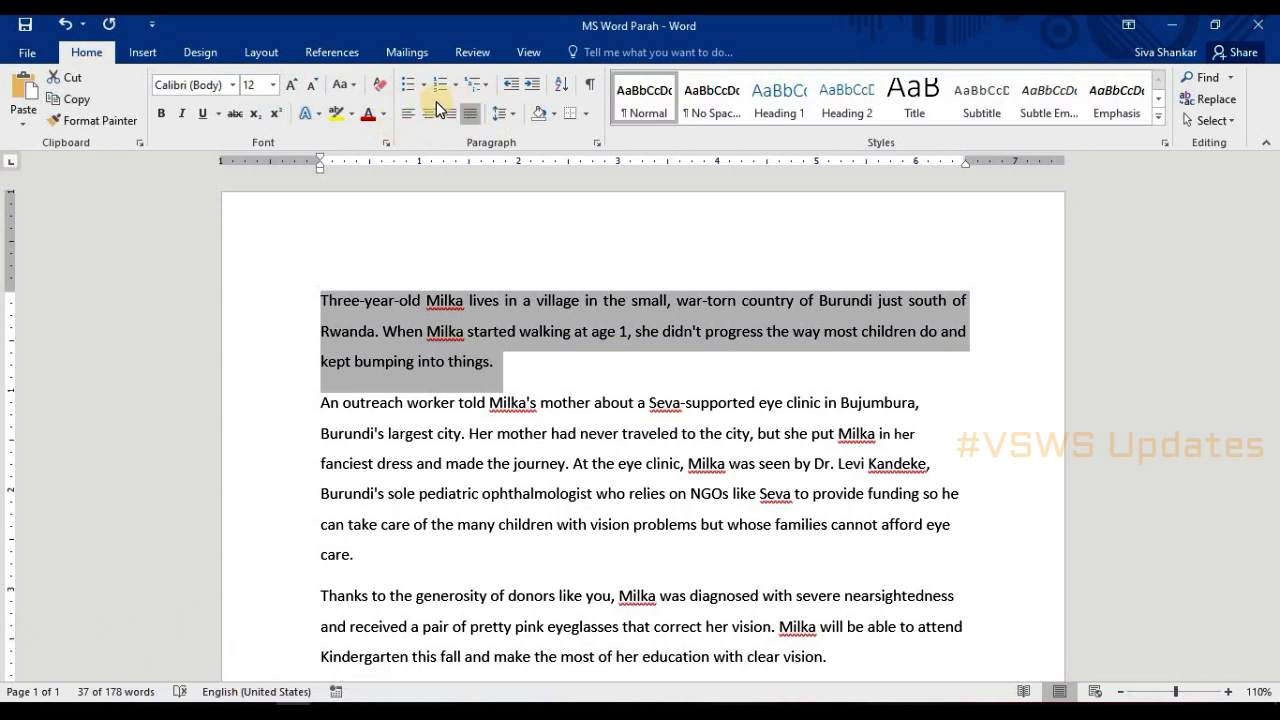
pyautogui.click(514, 118)
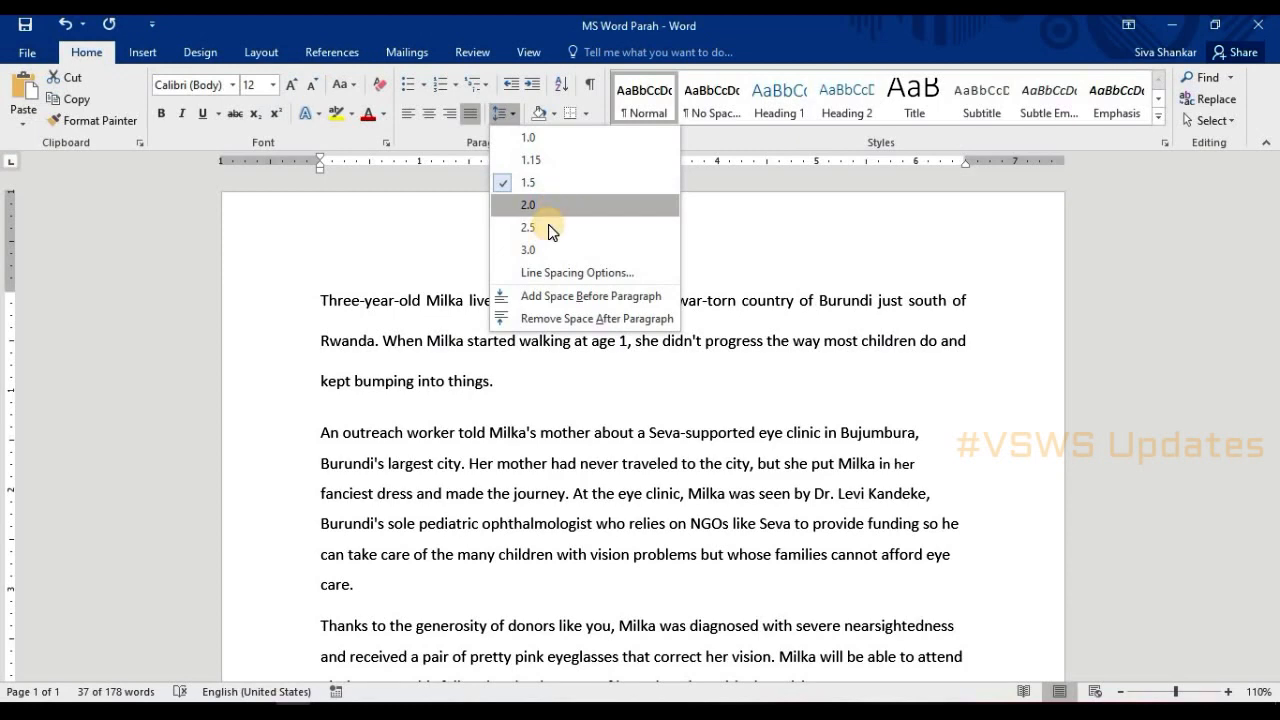
pyautogui.click(555, 208)
pyautogui.moveTo(549, 430); pyautogui.dragTo(292, 323)
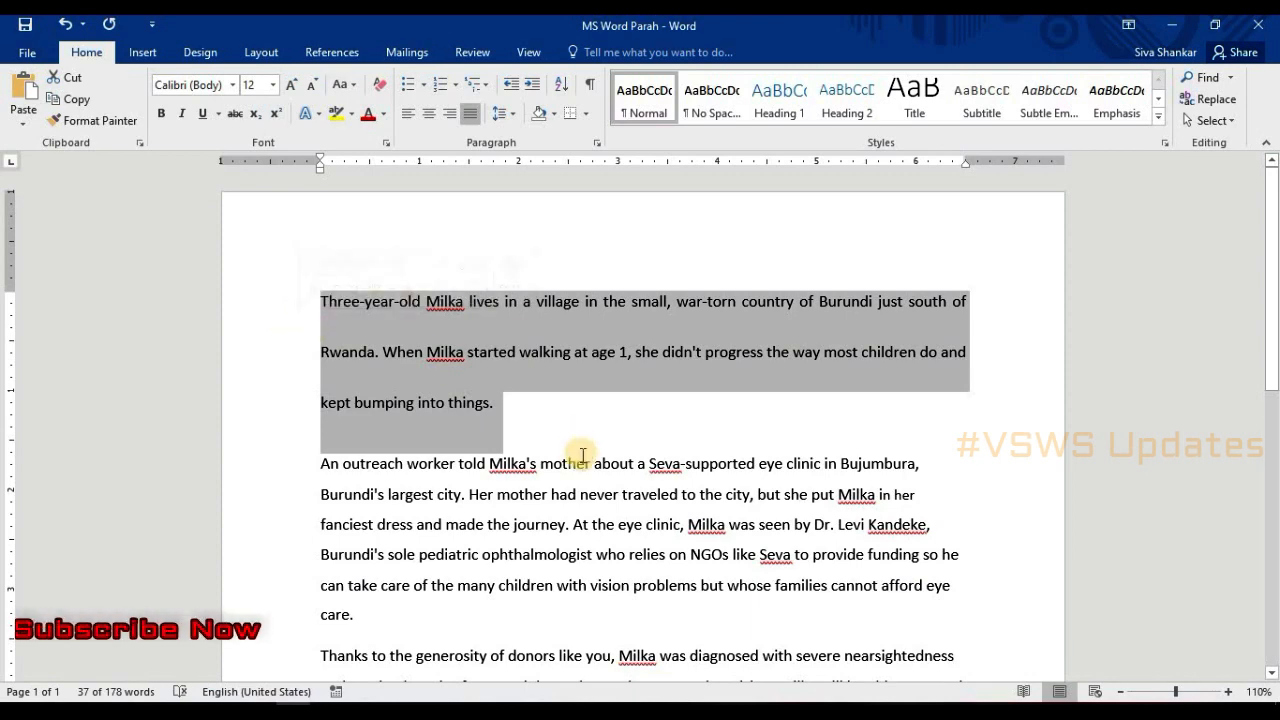
# Step: Reduce the first paragraph's line spacing to 1.5 and finally to 1.15
pyautogui.click(503, 113)
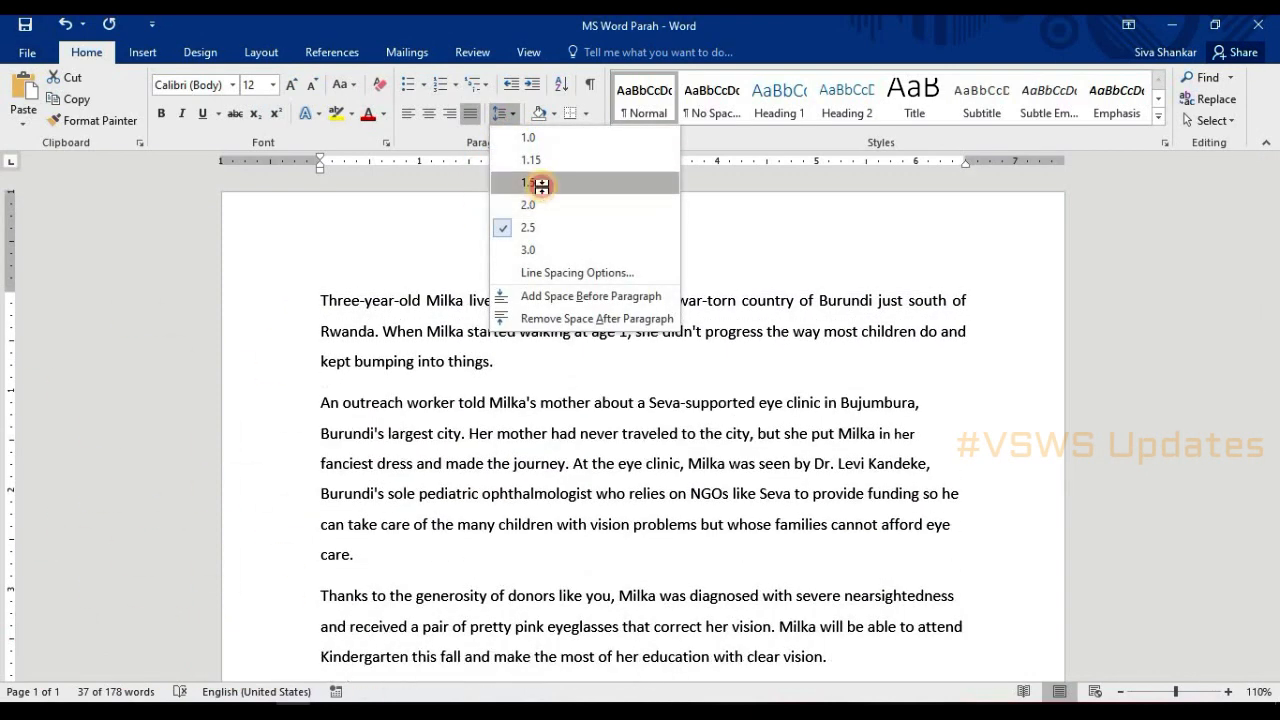
pyautogui.click(540, 183)
pyautogui.click(503, 113)
pyautogui.click(529, 166)
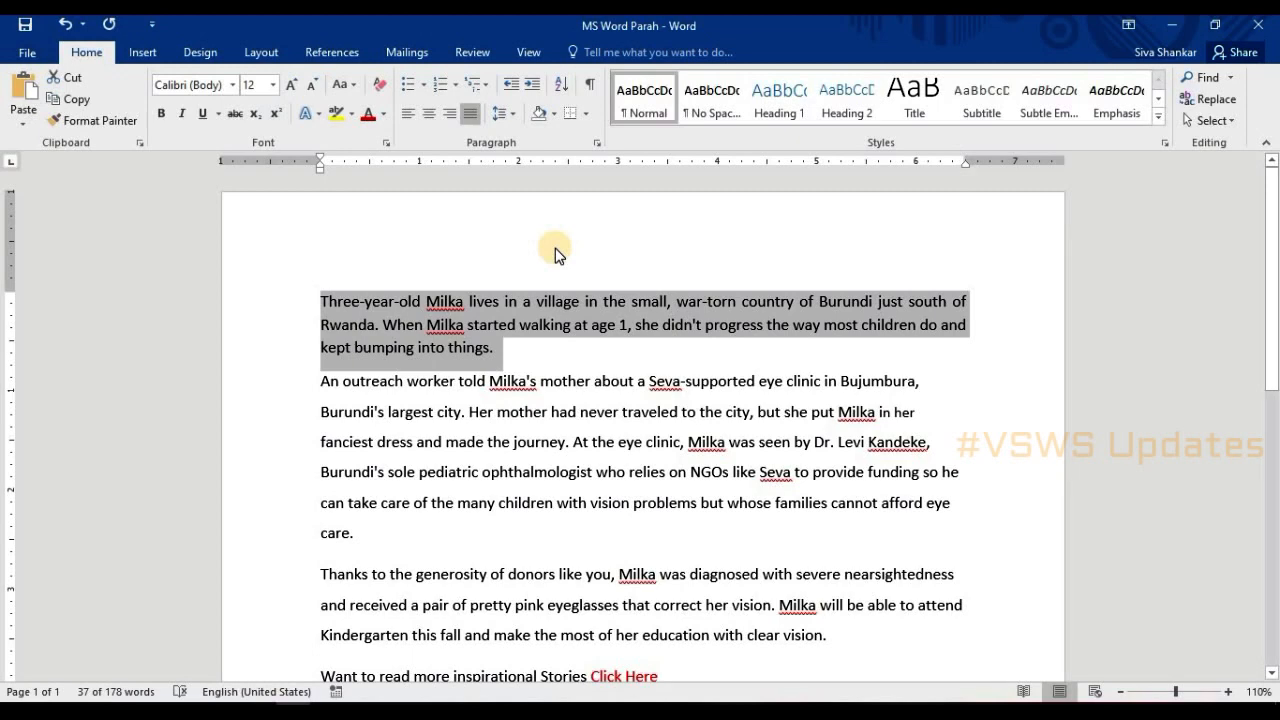
pyautogui.click(626, 443)
# Step: Select all three story paragraphs and preview the available bullet styles on them without applying one
pyautogui.scroll(-3, 626, 446)
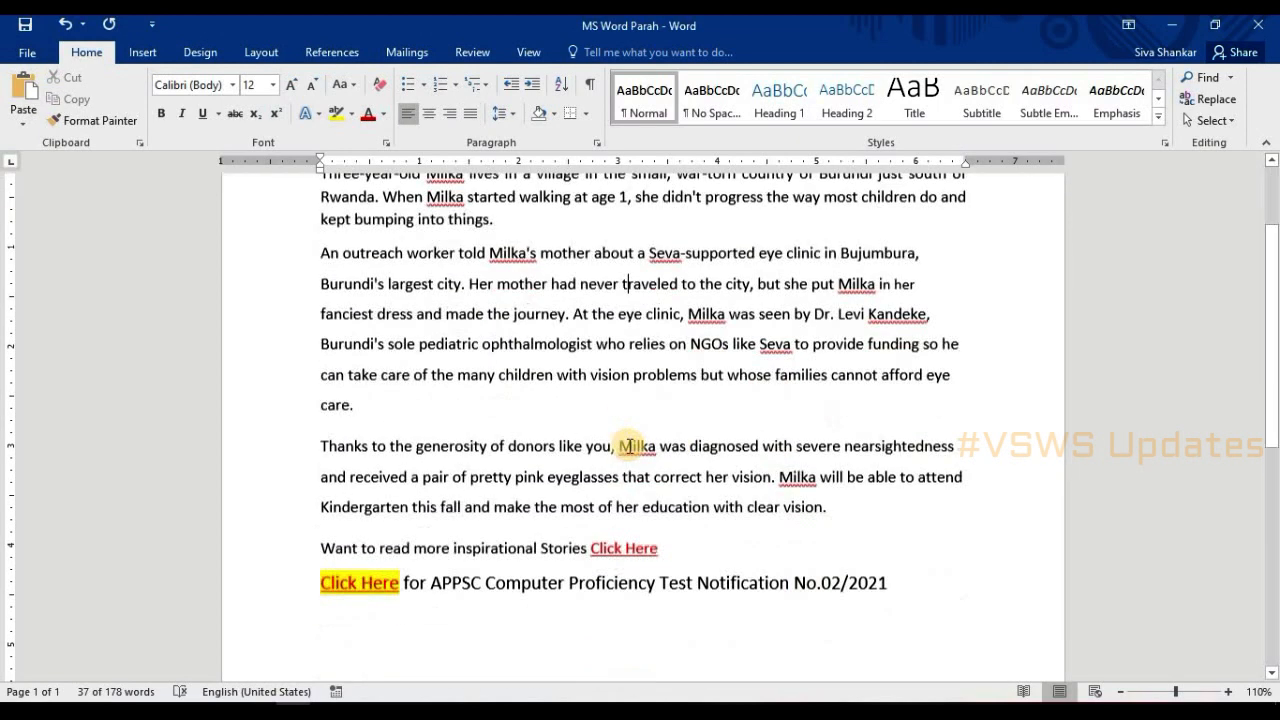
pyautogui.scroll(3, 590, 494)
pyautogui.scroll(-3, 580, 491)
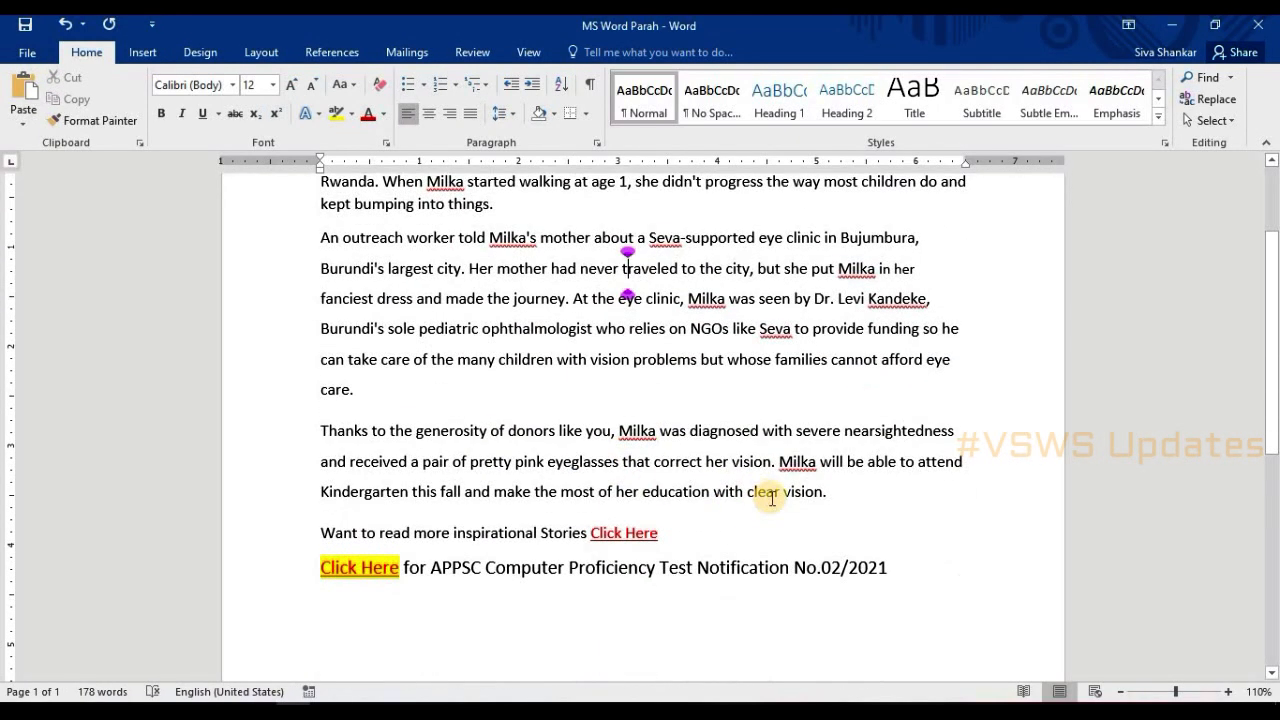
pyautogui.moveTo(823, 489); pyautogui.dragTo(303, 174)
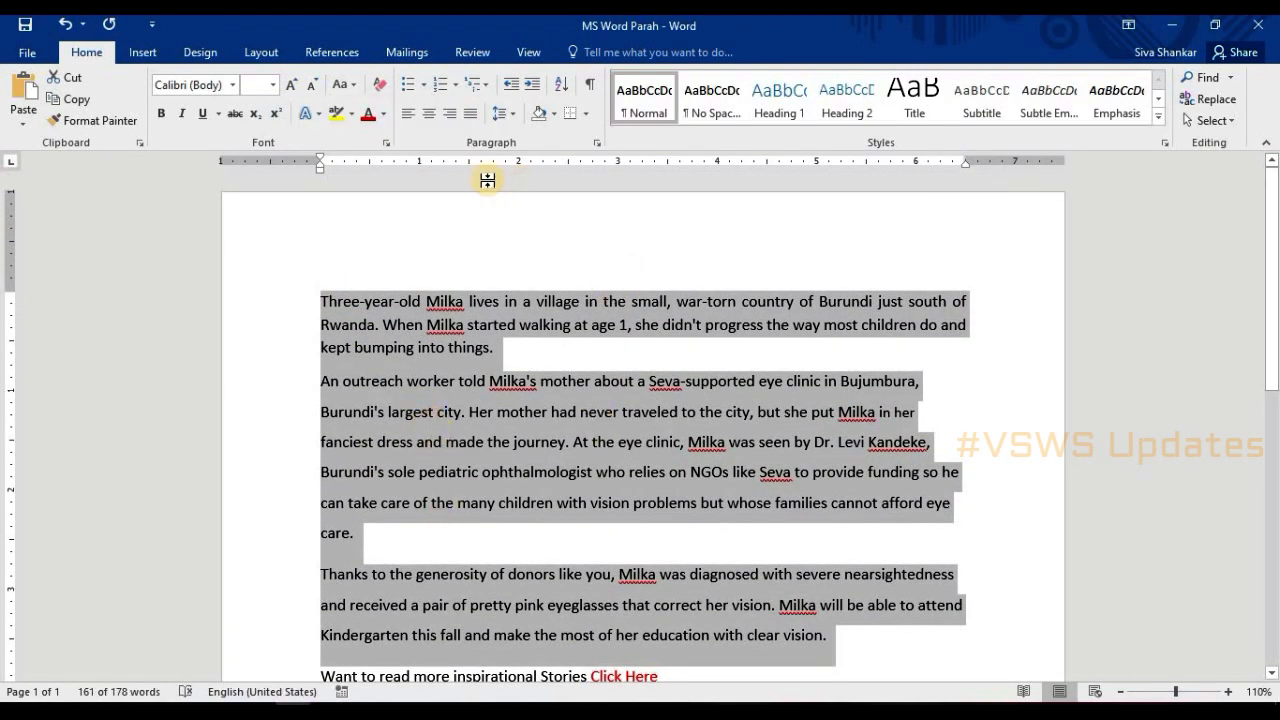
pyautogui.click(427, 90)
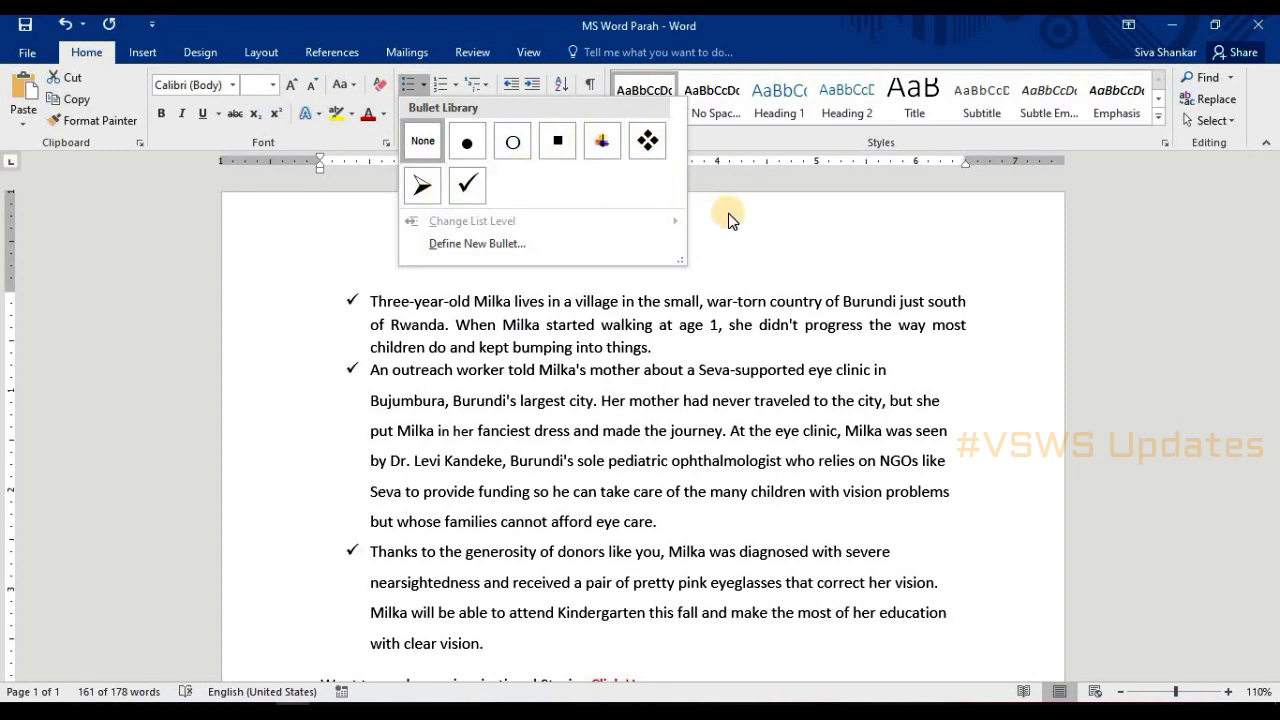
pyautogui.press('Escape')
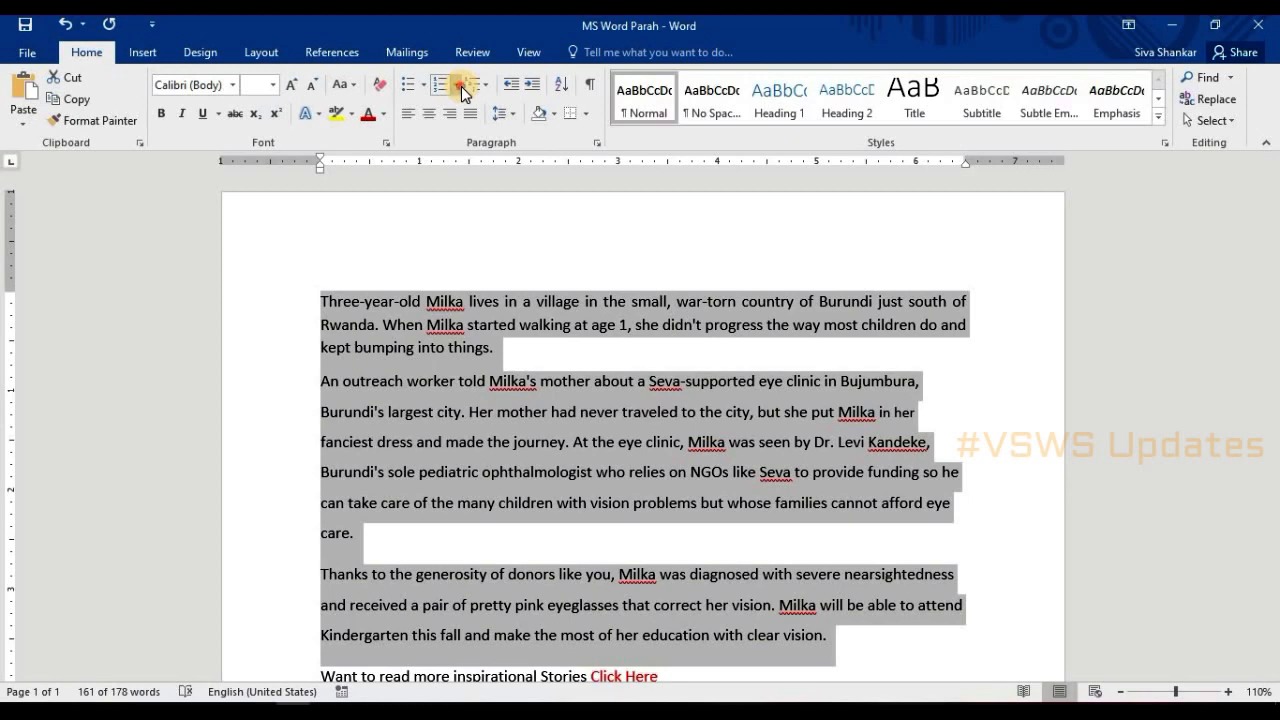
# Step: Preview the numbering formats and multilevel list styles for the selected paragraphs without applying one
pyautogui.click(462, 87)
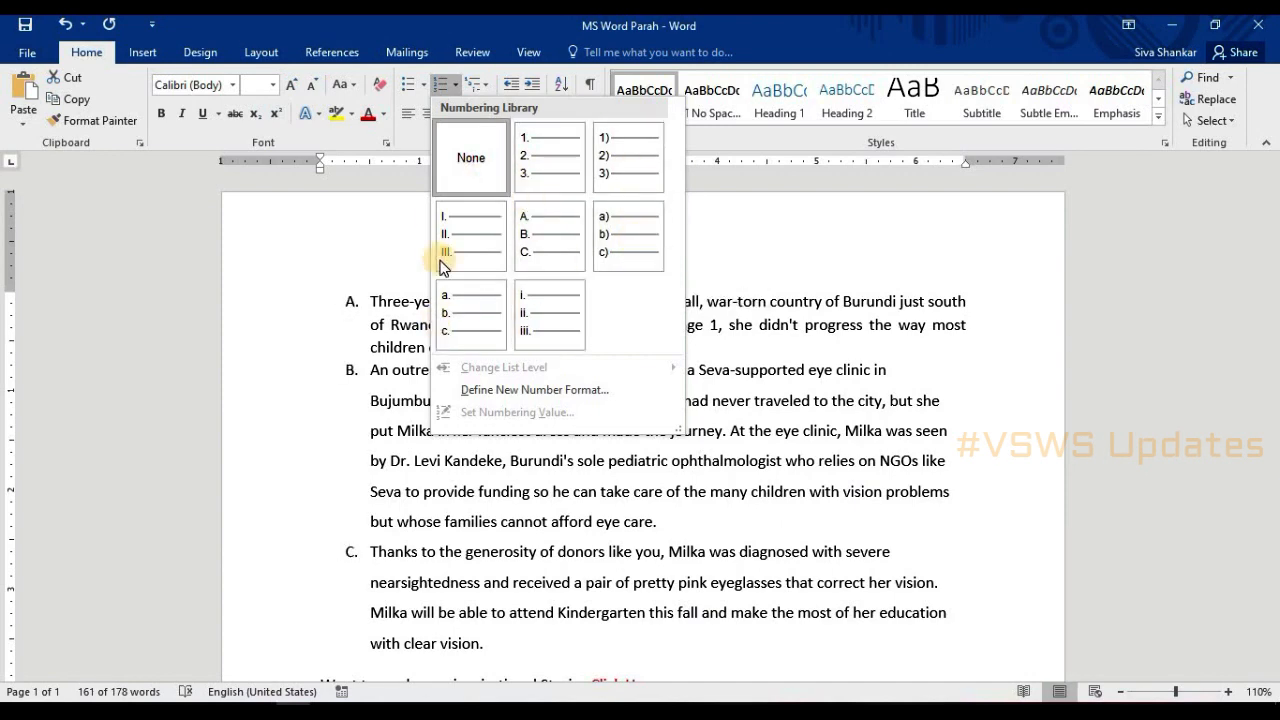
pyautogui.click(487, 90)
pyautogui.click(487, 90)
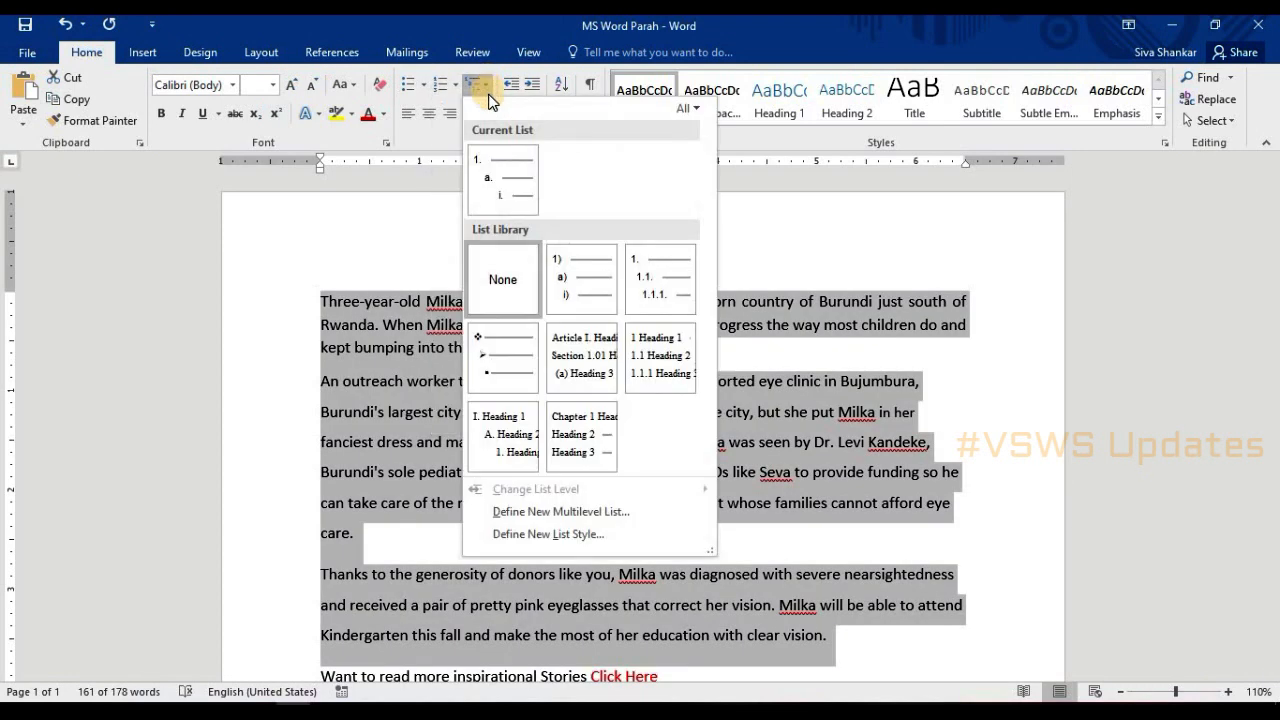
pyautogui.moveTo(566, 265)
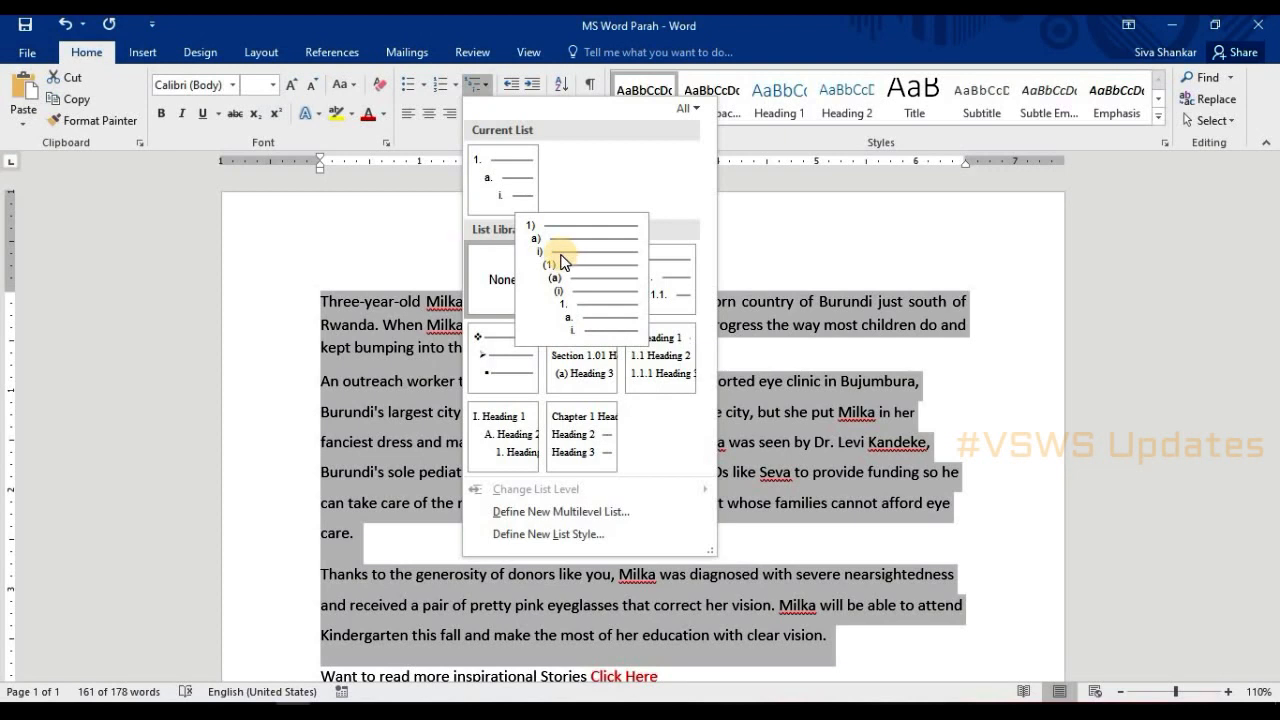
pyautogui.moveTo(669, 310)
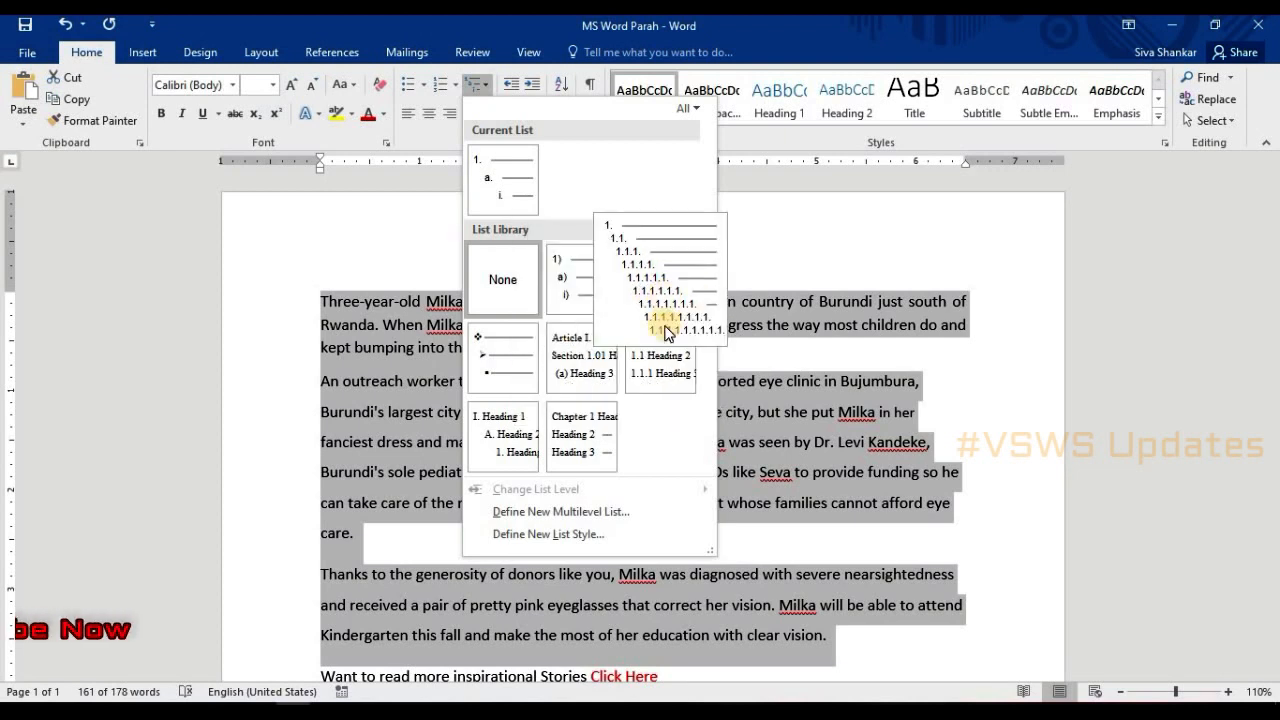
pyautogui.moveTo(503, 462)
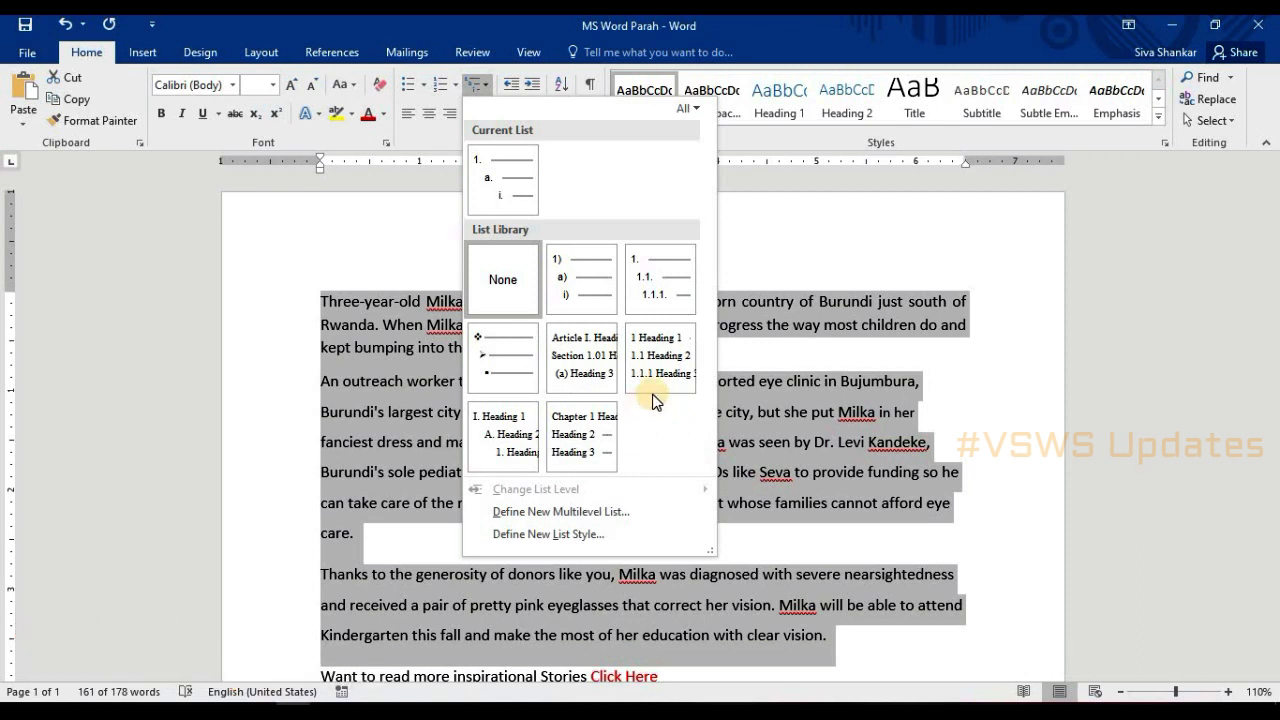
pyautogui.click(491, 88)
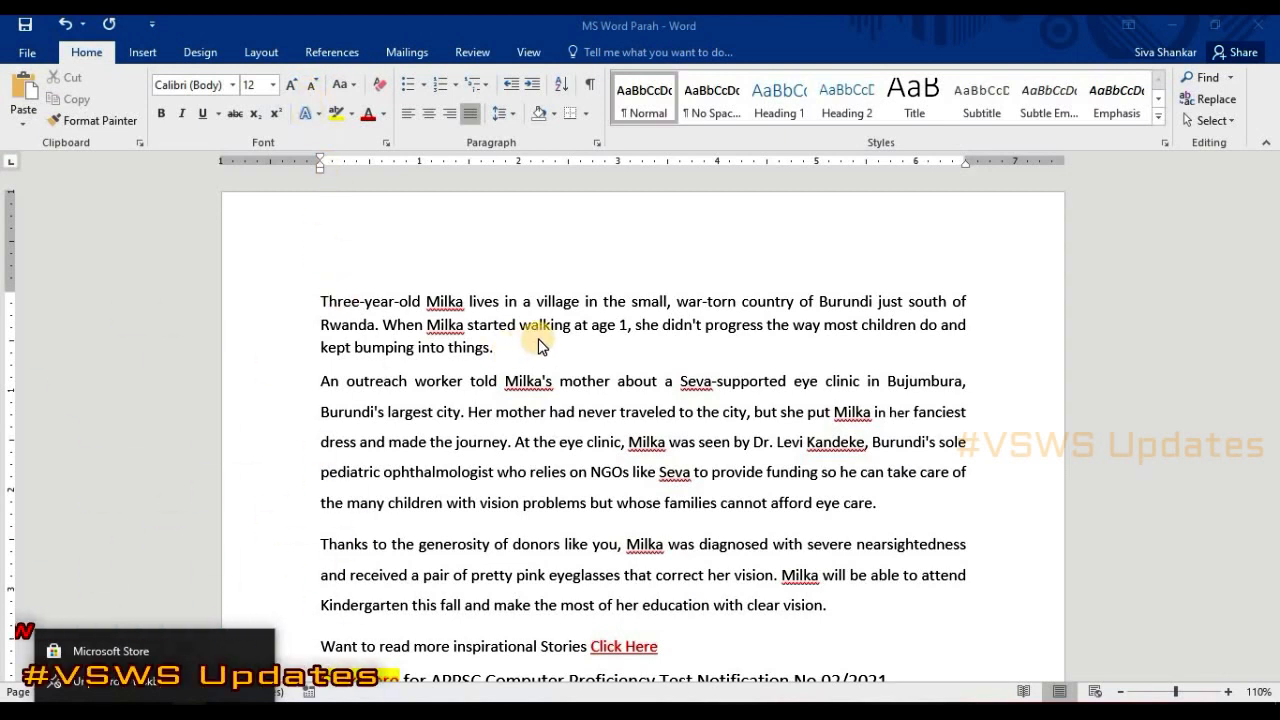
# Step: Change the font of the phrase "in a village in the small," in the first paragraph to Arial Black
pyautogui.click(668, 301)
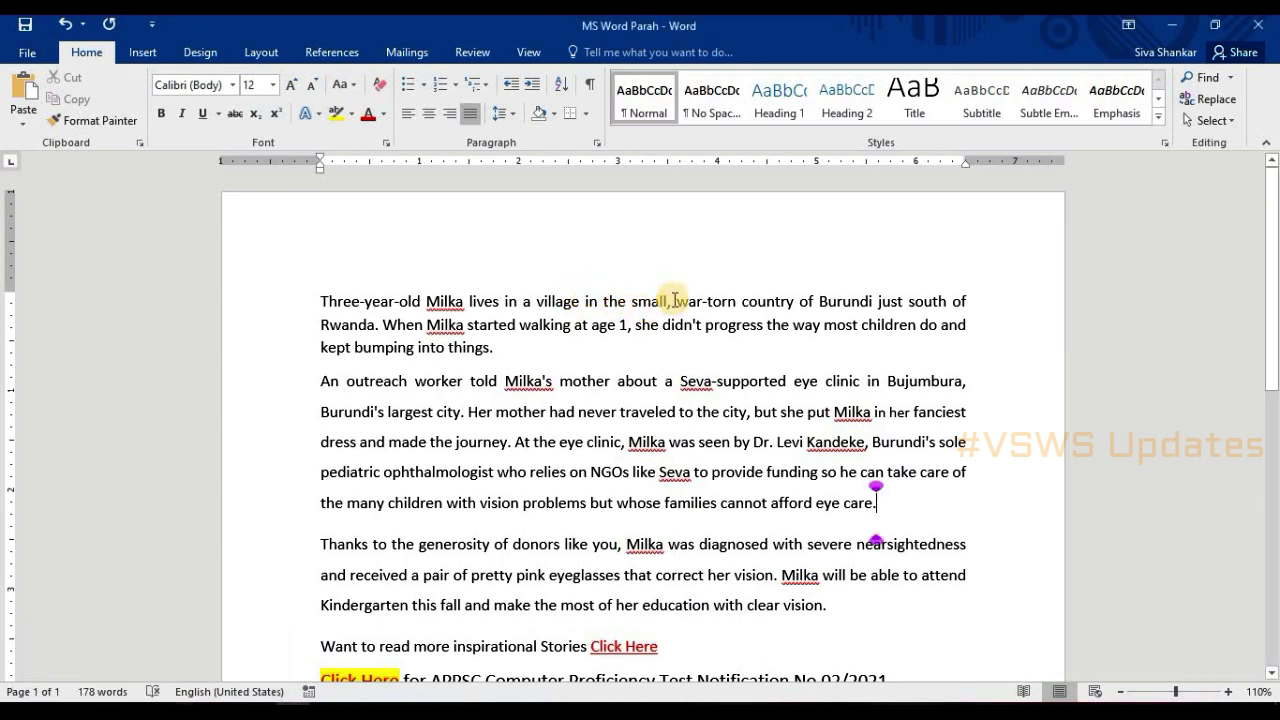
pyautogui.moveTo(621, 297); pyautogui.dragTo(483, 299)
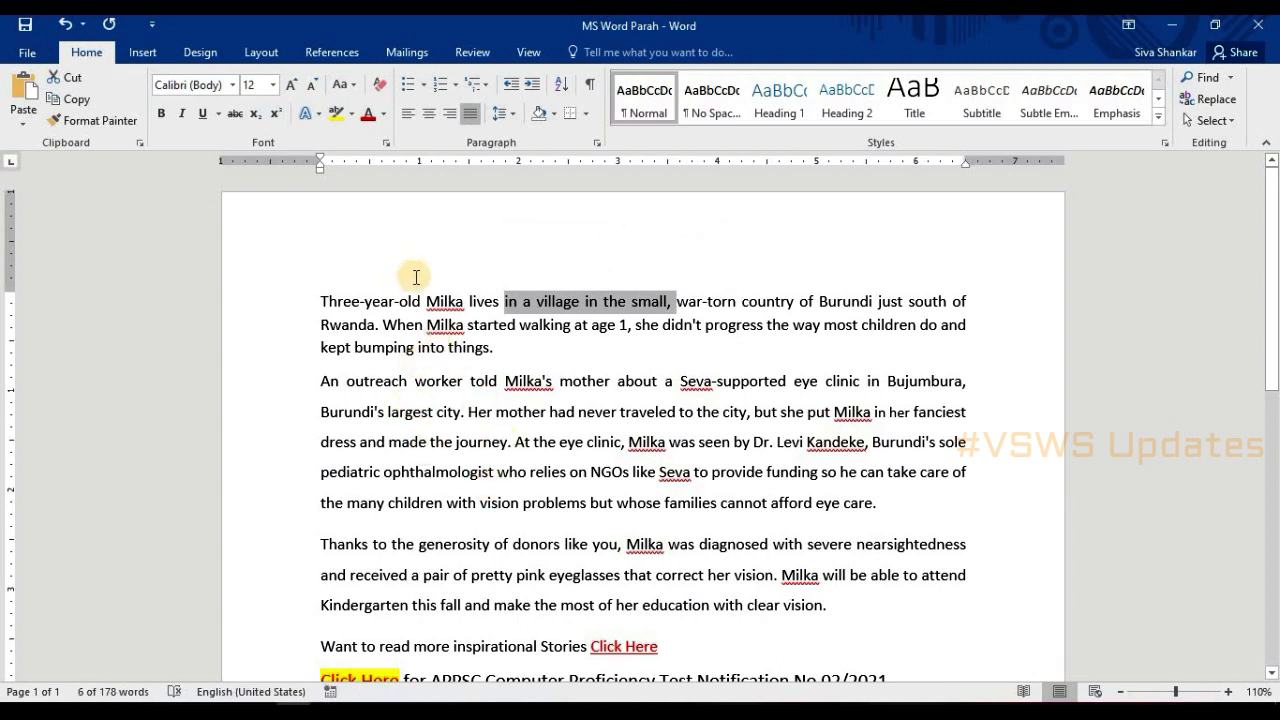
pyautogui.click(232, 87)
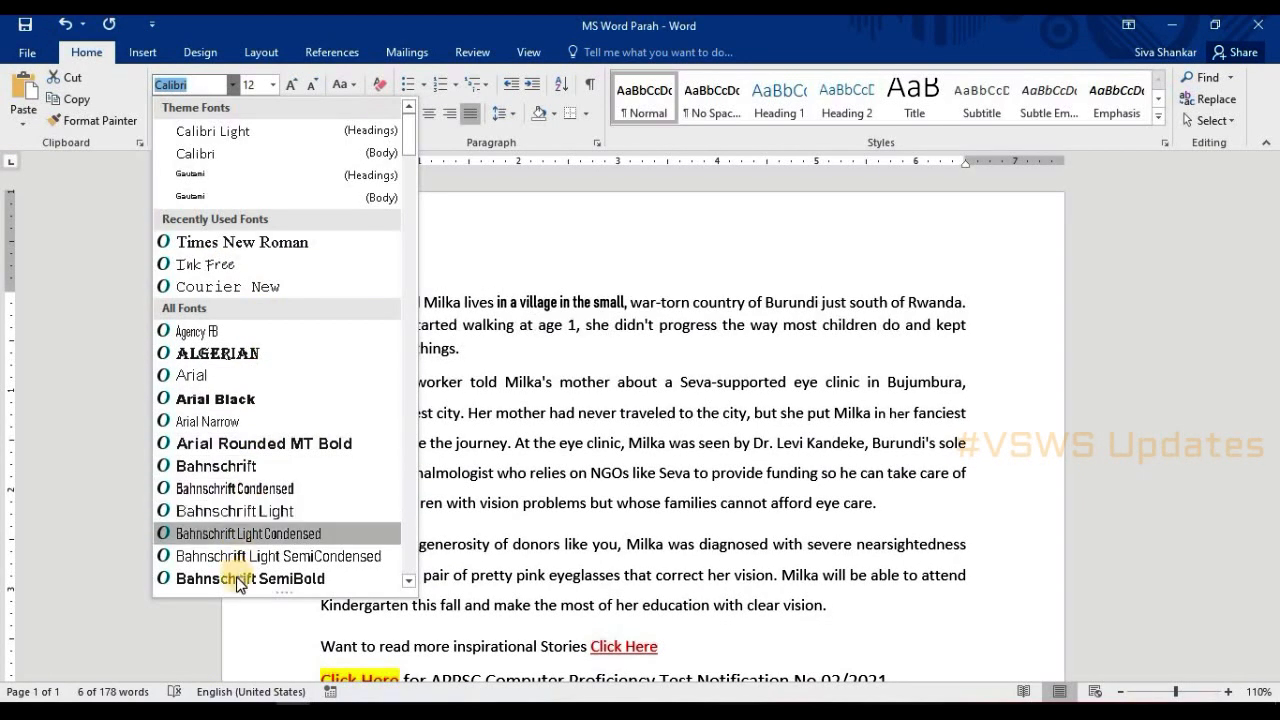
pyautogui.click(247, 408)
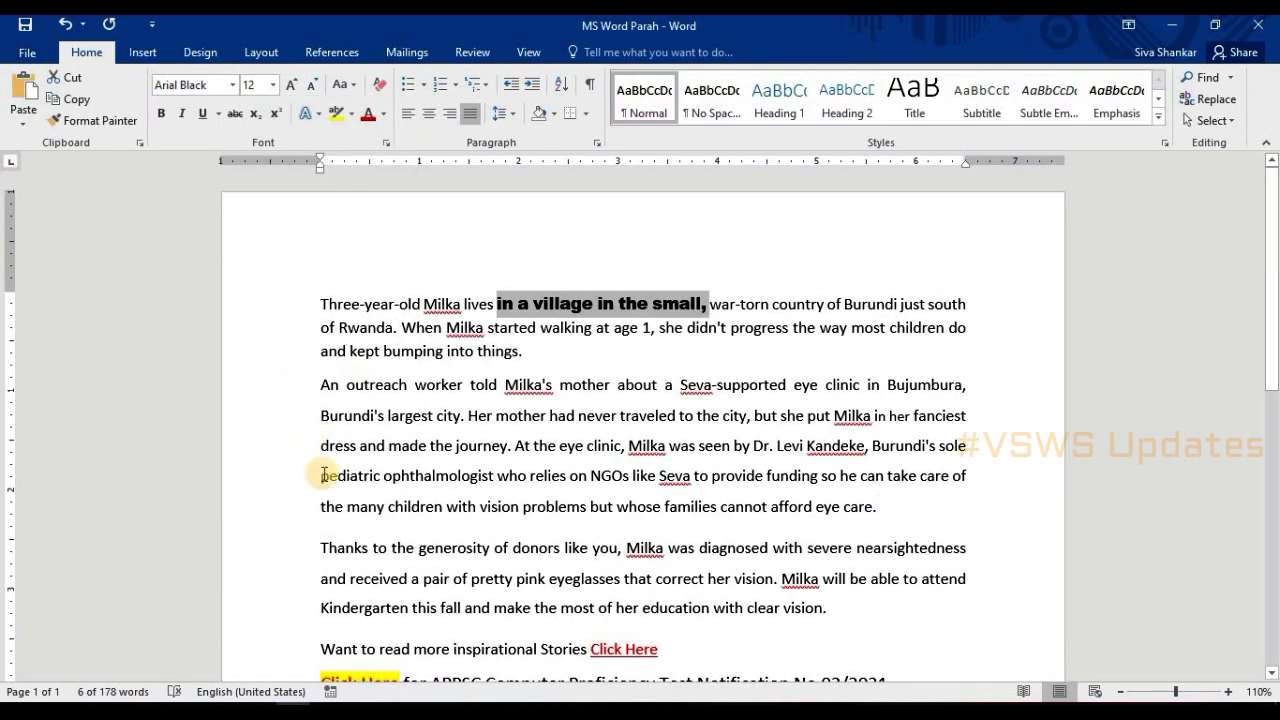
pyautogui.click(233, 88)
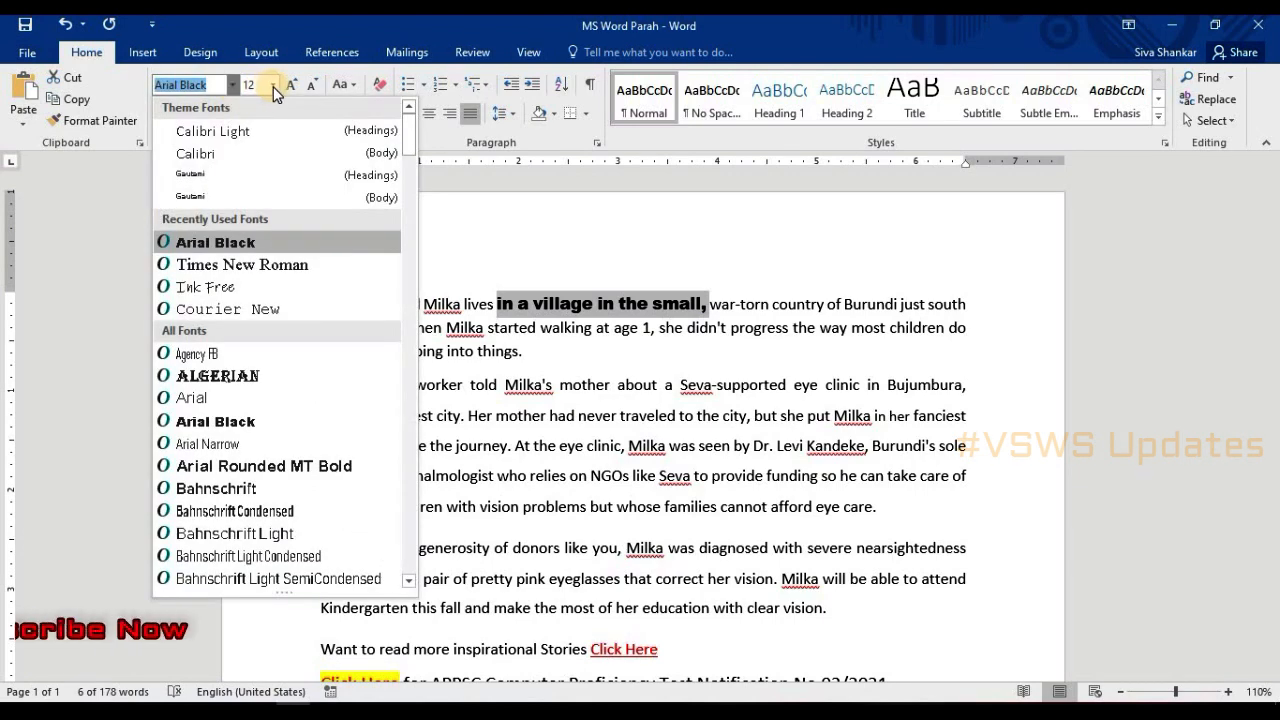
# Step: Enlarge the phrase "in a village in the small," to font size 18 and reduce it to 15
pyautogui.click(273, 86)
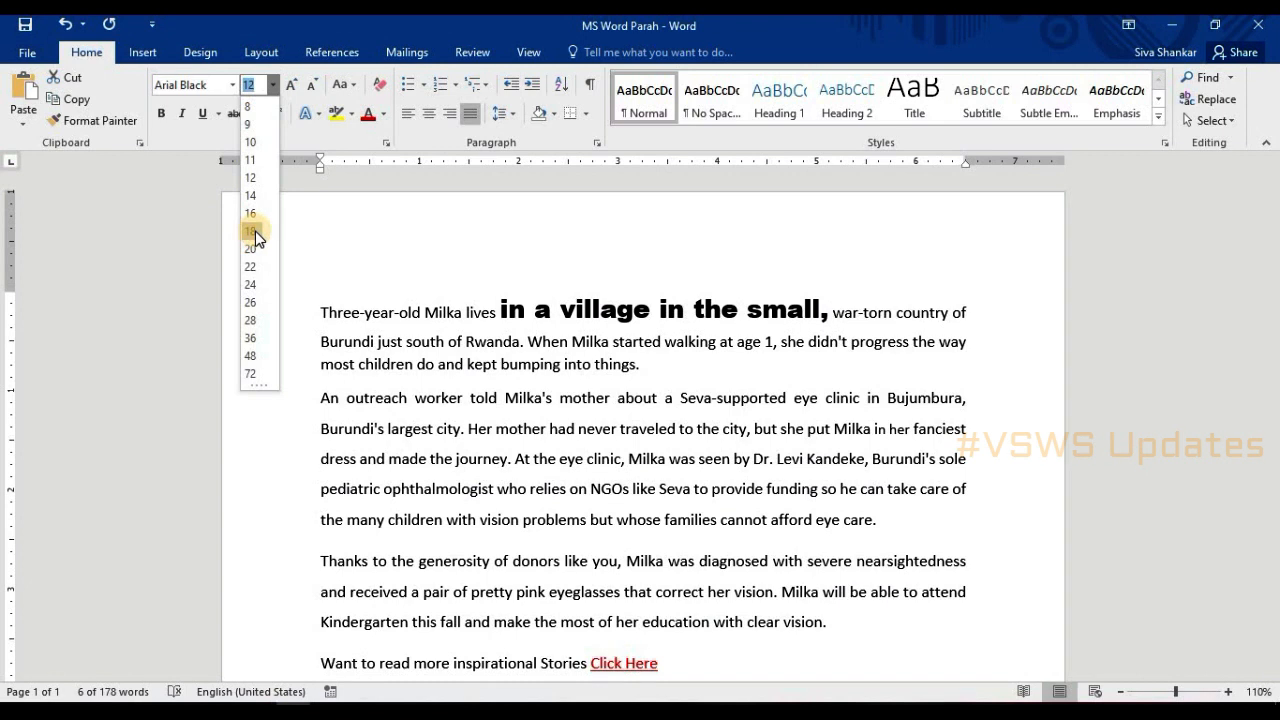
pyautogui.click(255, 231)
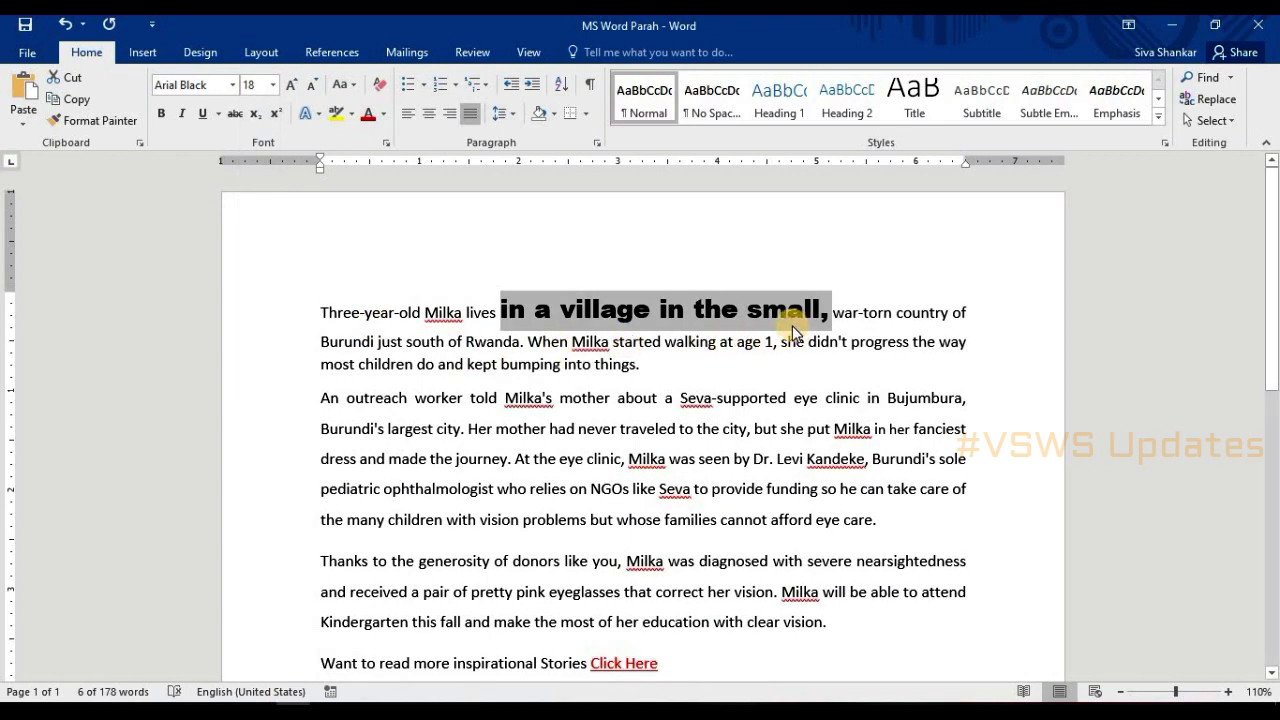
pyautogui.click(273, 85)
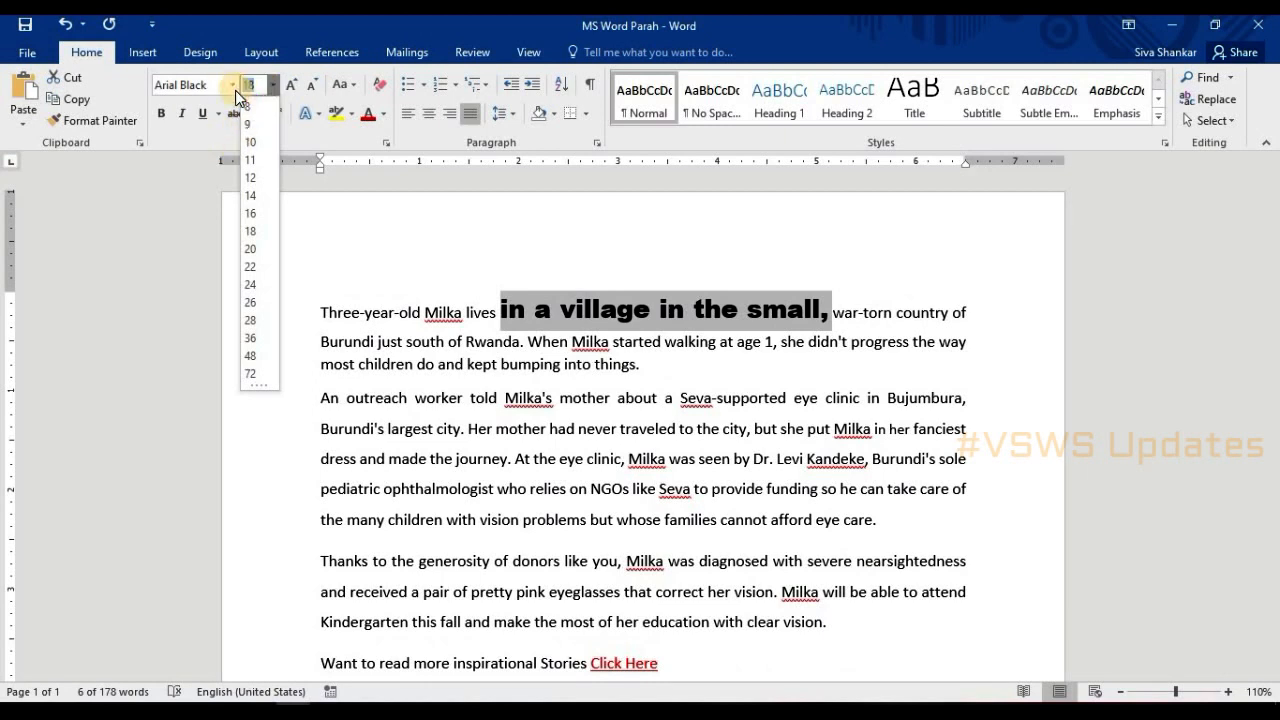
pyautogui.write('15')
pyautogui.press('Return')
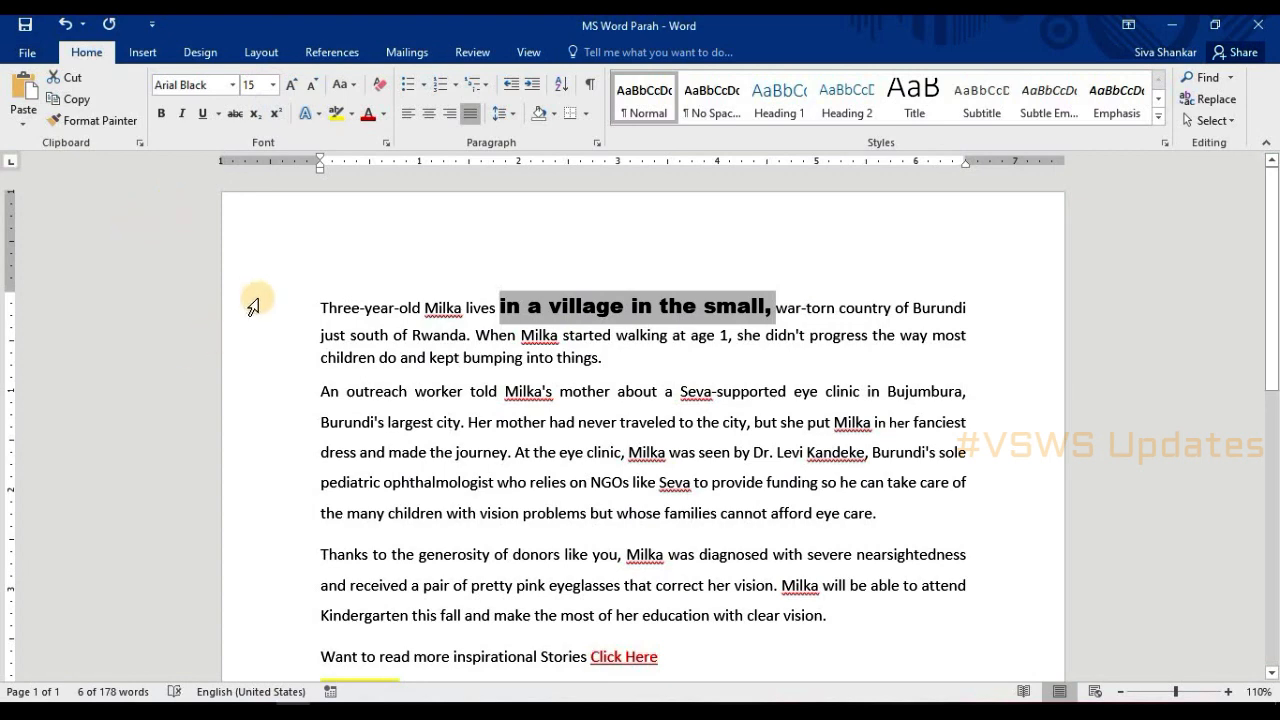
# Step: Restore the phrase "in a village in the small," to font size 12 and the Calibri font
pyautogui.click(273, 88)
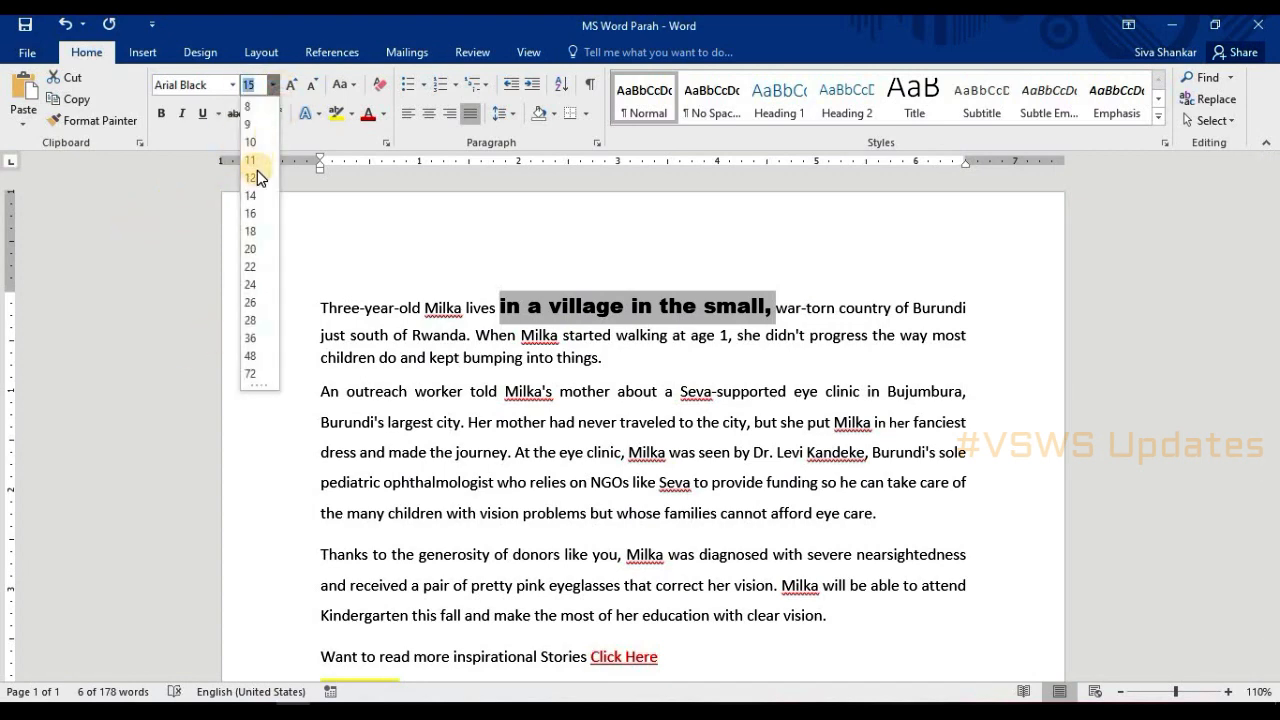
pyautogui.click(251, 171)
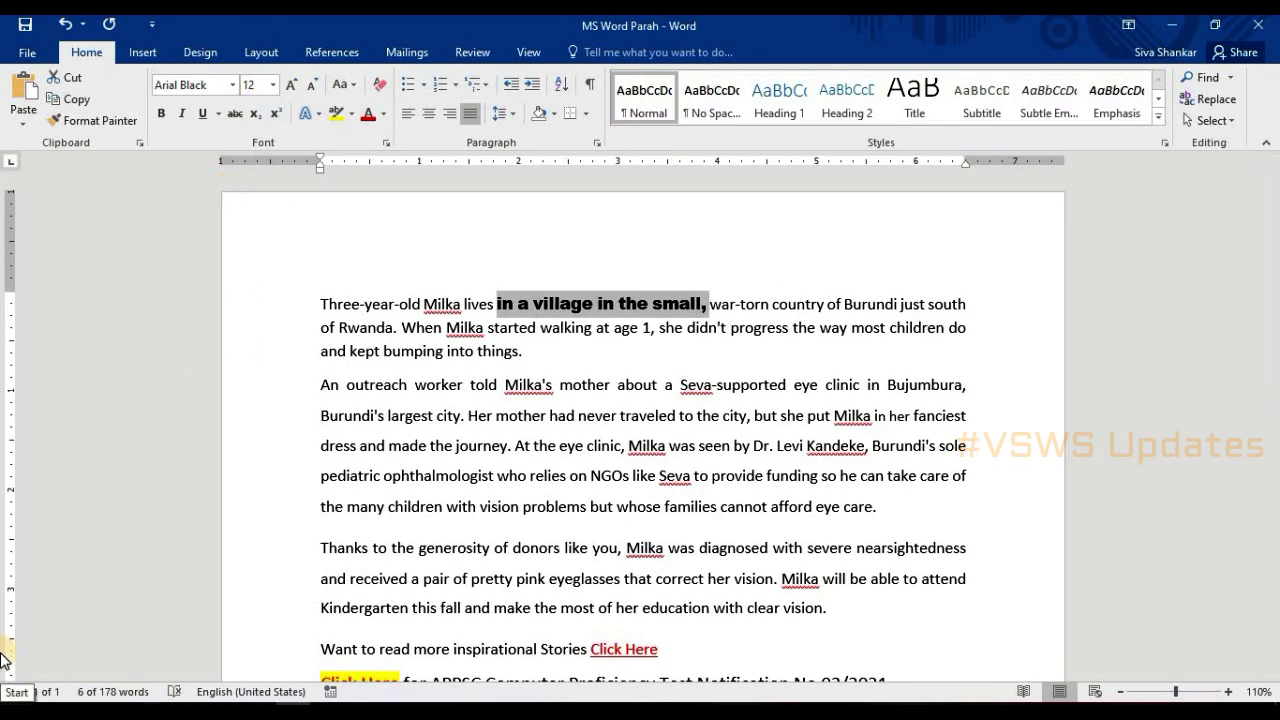
pyautogui.click(232, 87)
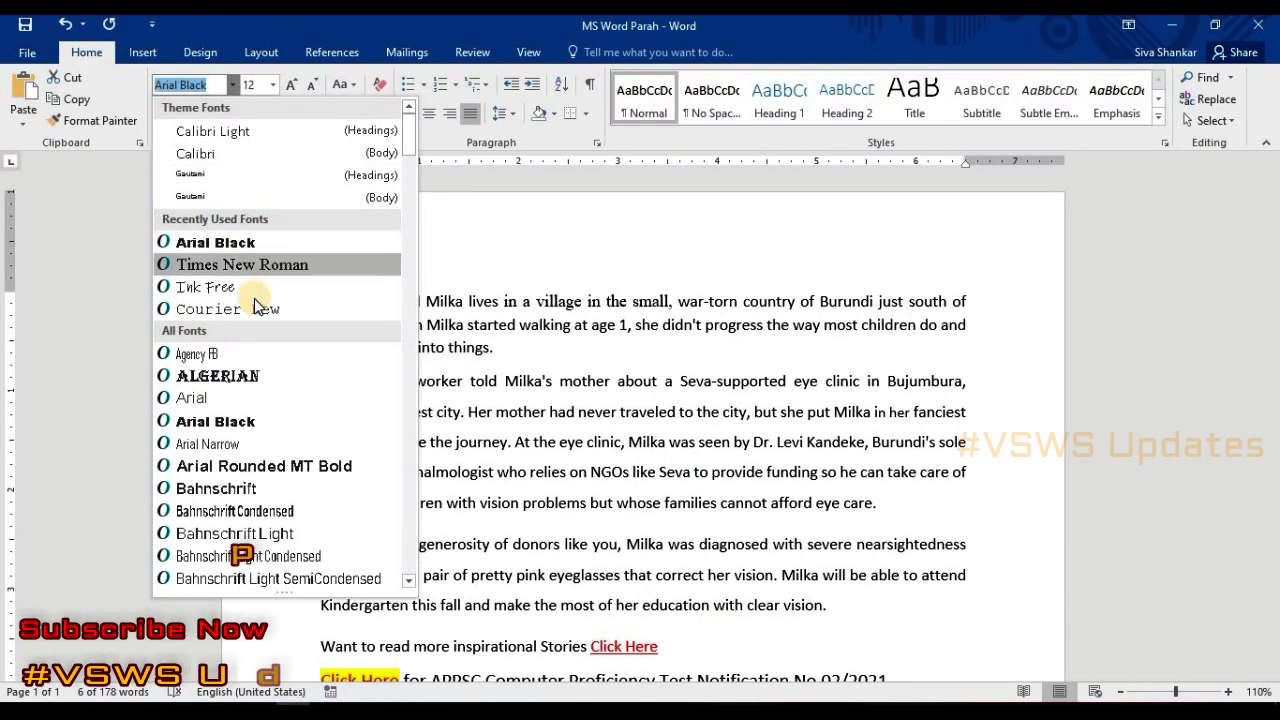
pyautogui.click(200, 153)
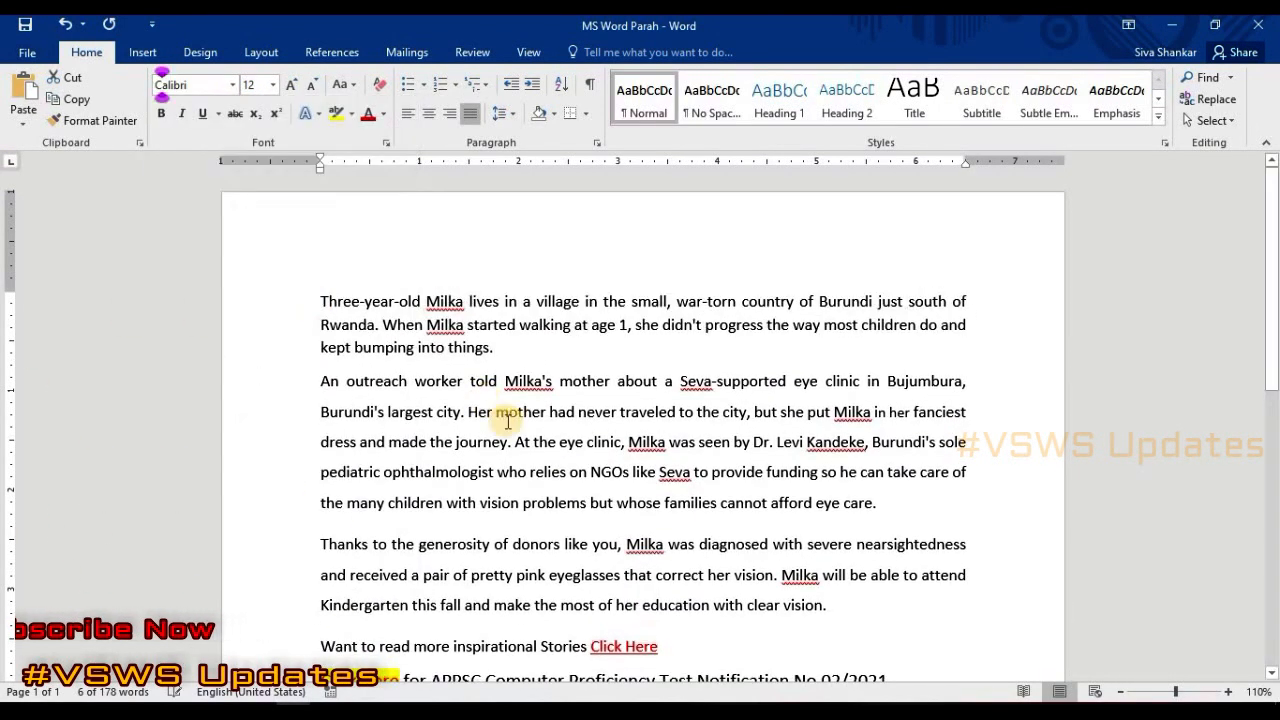
# Step: Select the first paragraph and try bold, underline and italic on it in turn, removing each format again
pyautogui.click(665, 516)
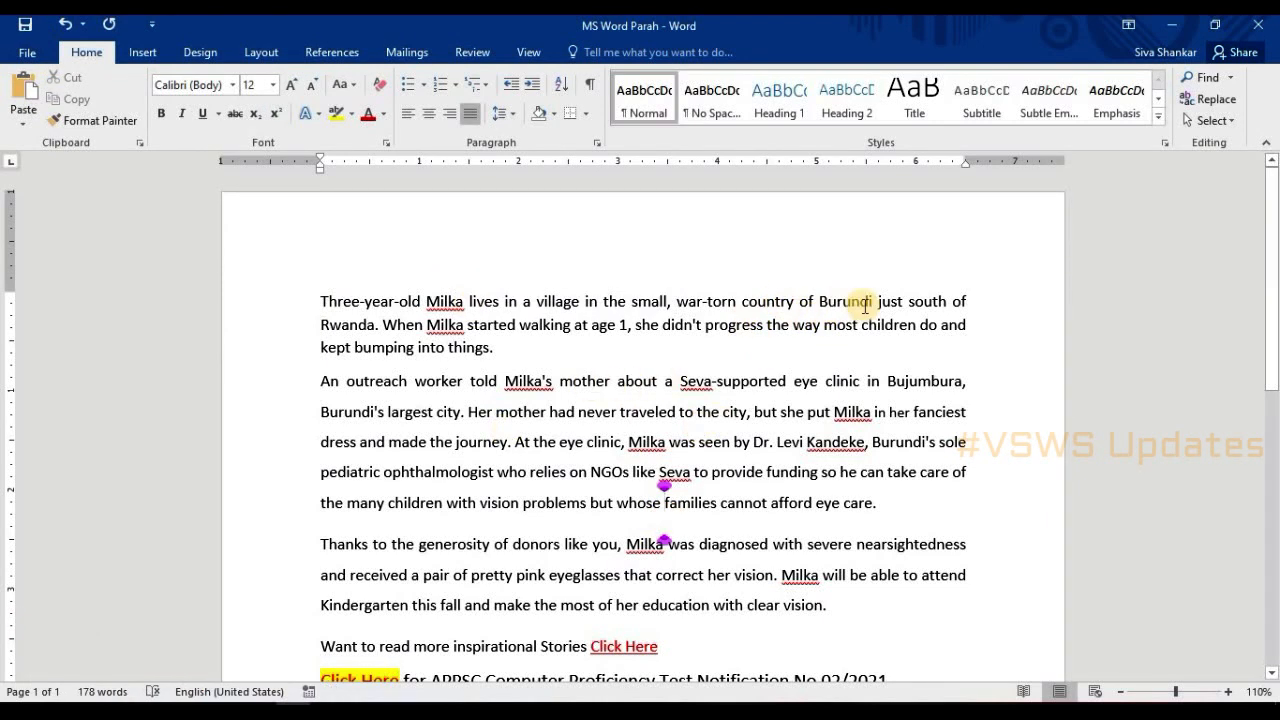
pyautogui.moveTo(523, 340); pyautogui.dragTo(316, 291)
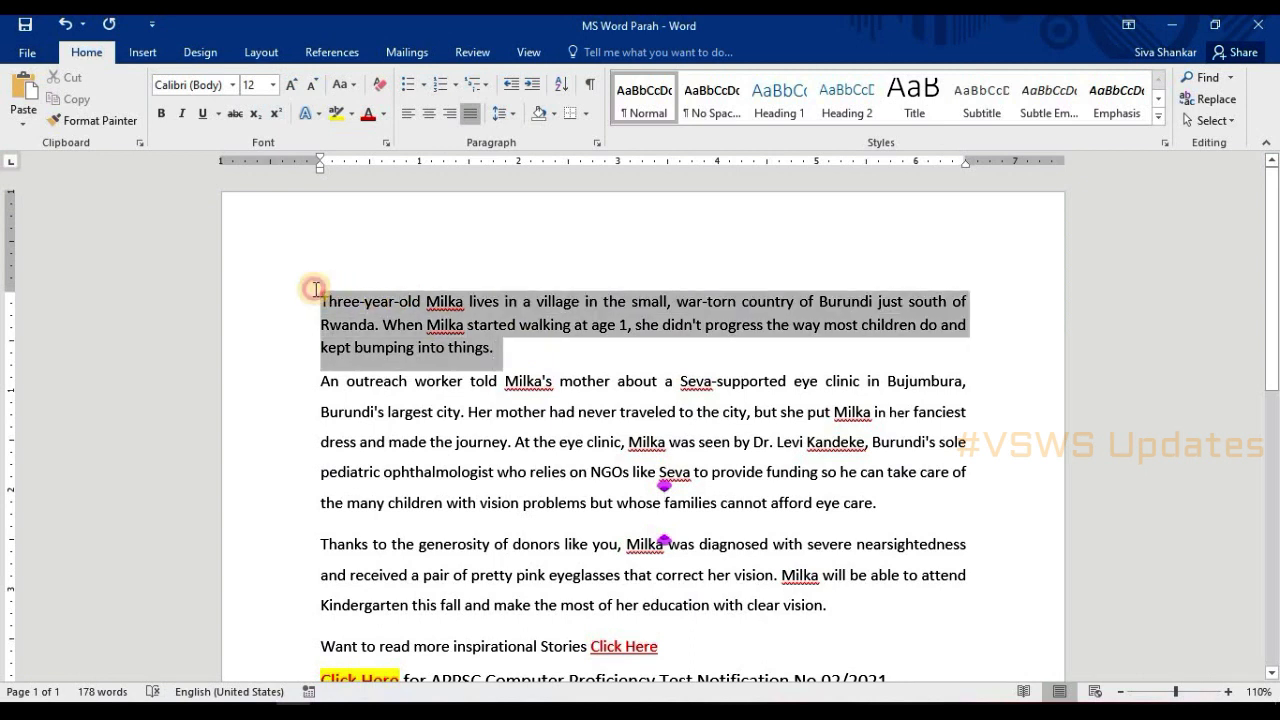
pyautogui.click(162, 112)
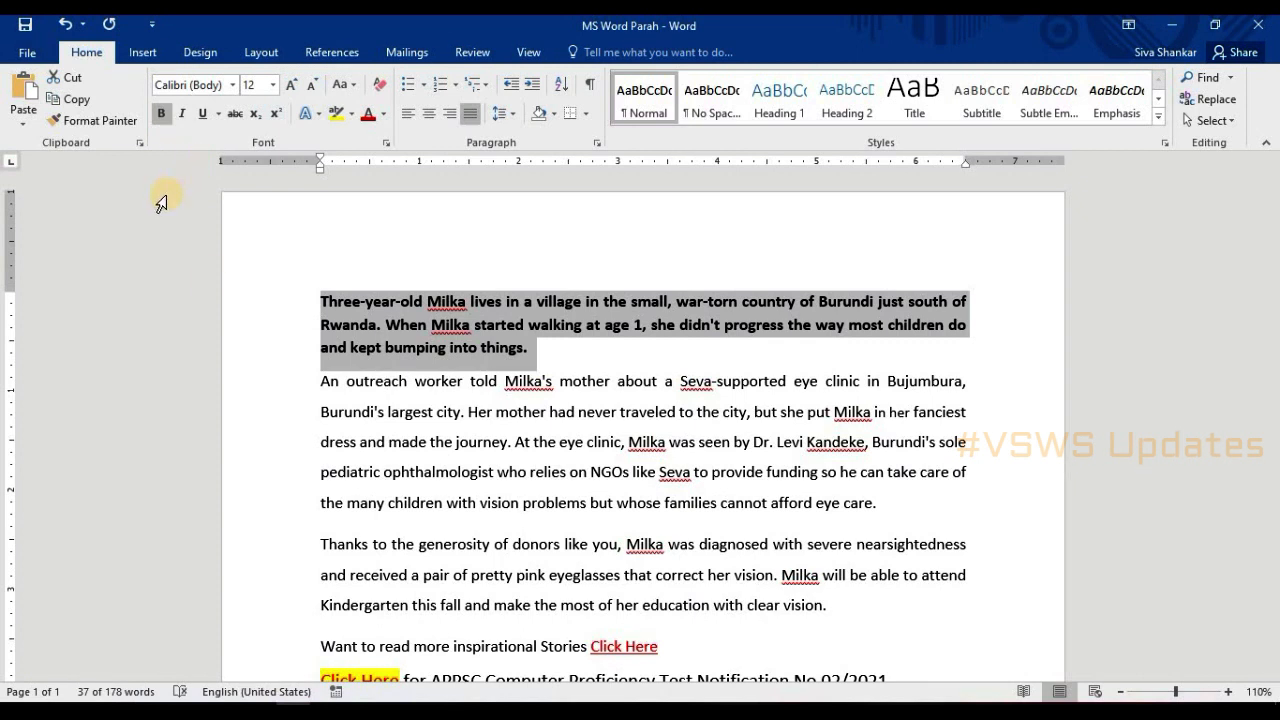
pyautogui.click(206, 116)
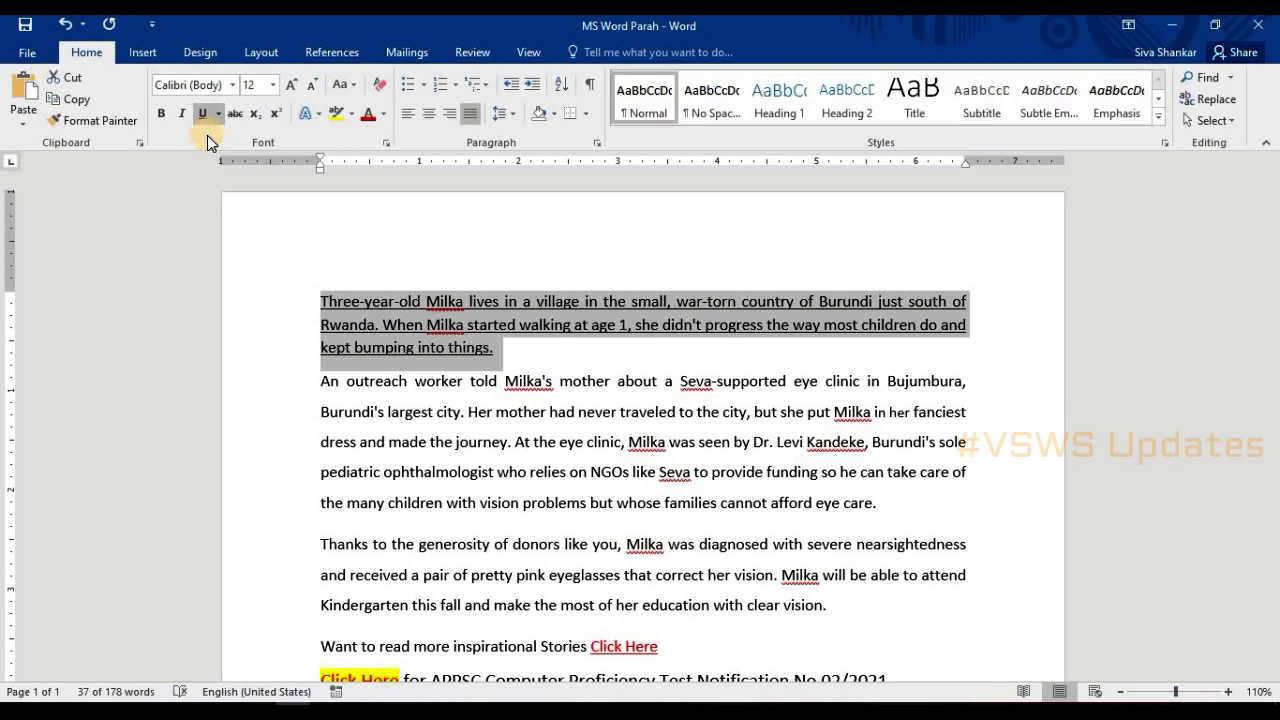
pyautogui.click(202, 113)
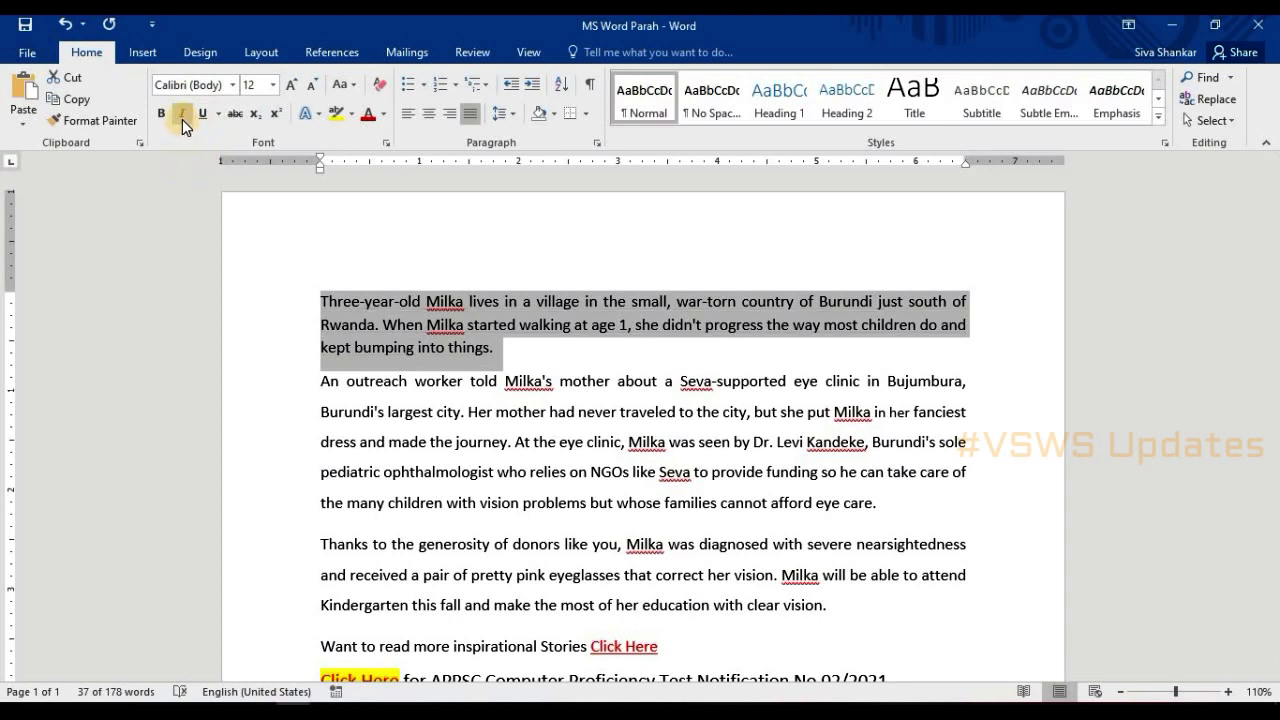
pyautogui.click(182, 116)
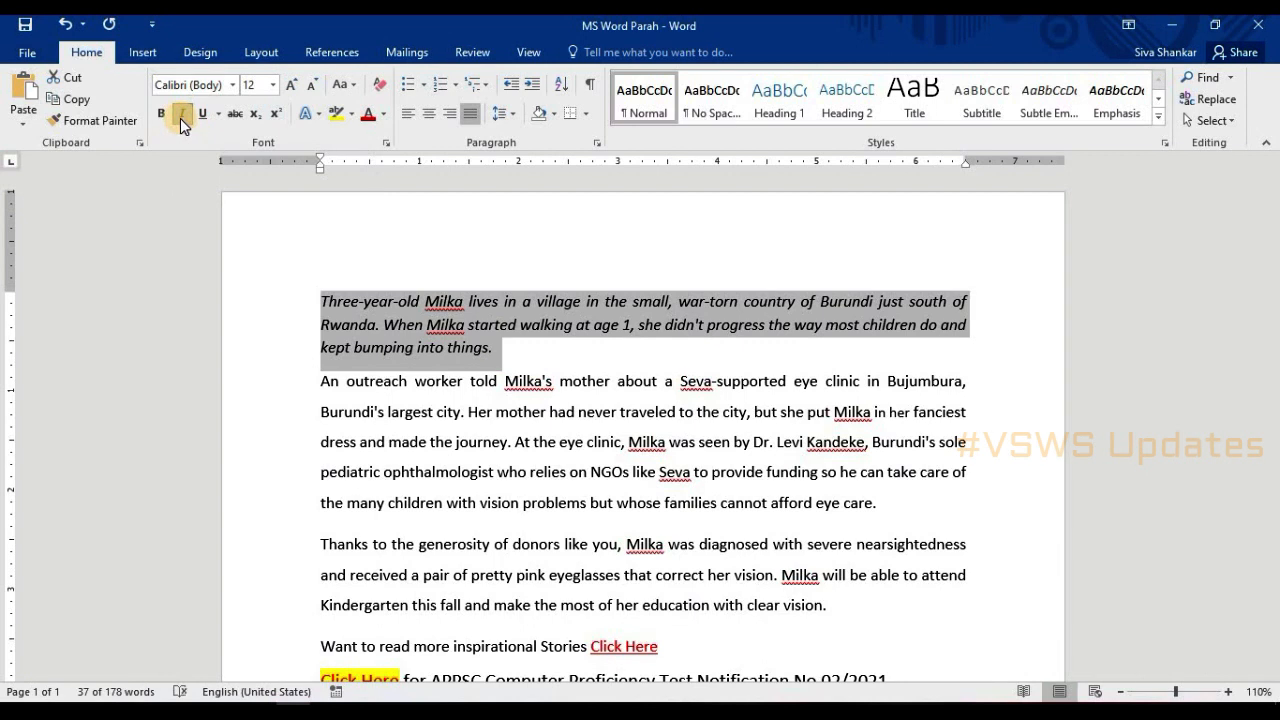
pyautogui.click(180, 118)
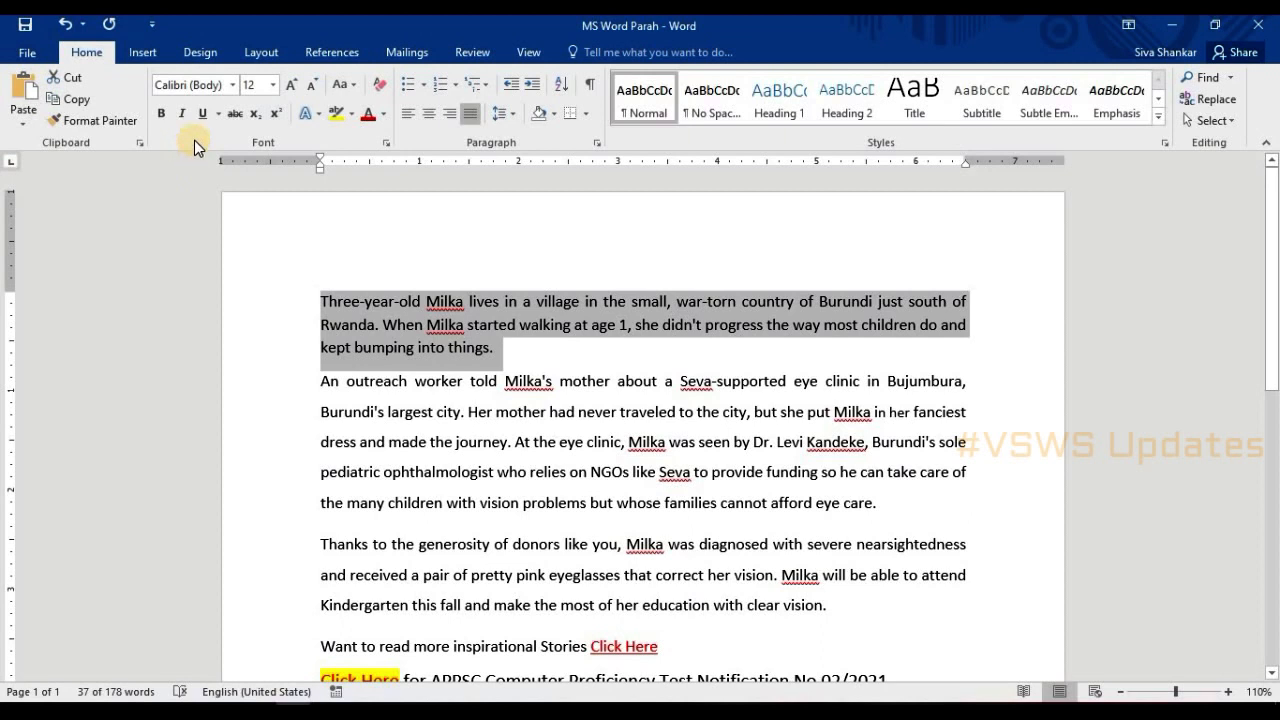
# Step: Apply strikethrough to the first paragraph and remove it again
pyautogui.click(239, 116)
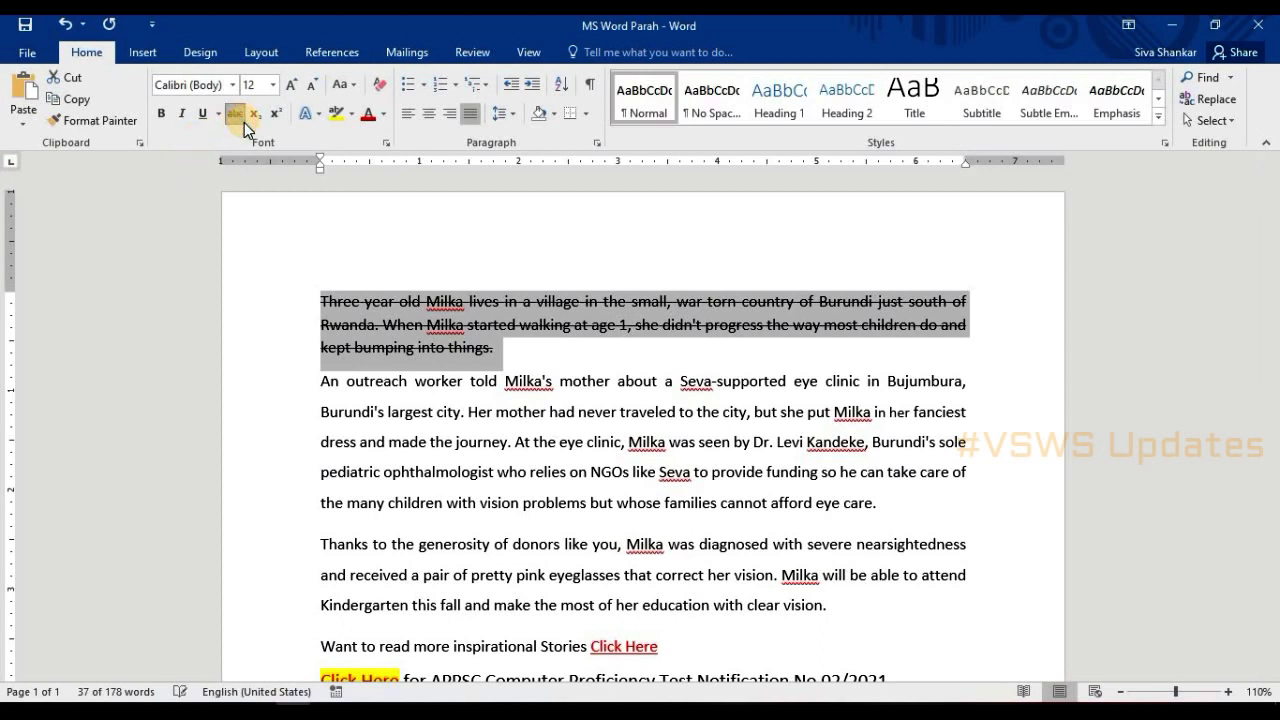
pyautogui.click(450, 412)
pyautogui.moveTo(504, 357); pyautogui.dragTo(314, 297)
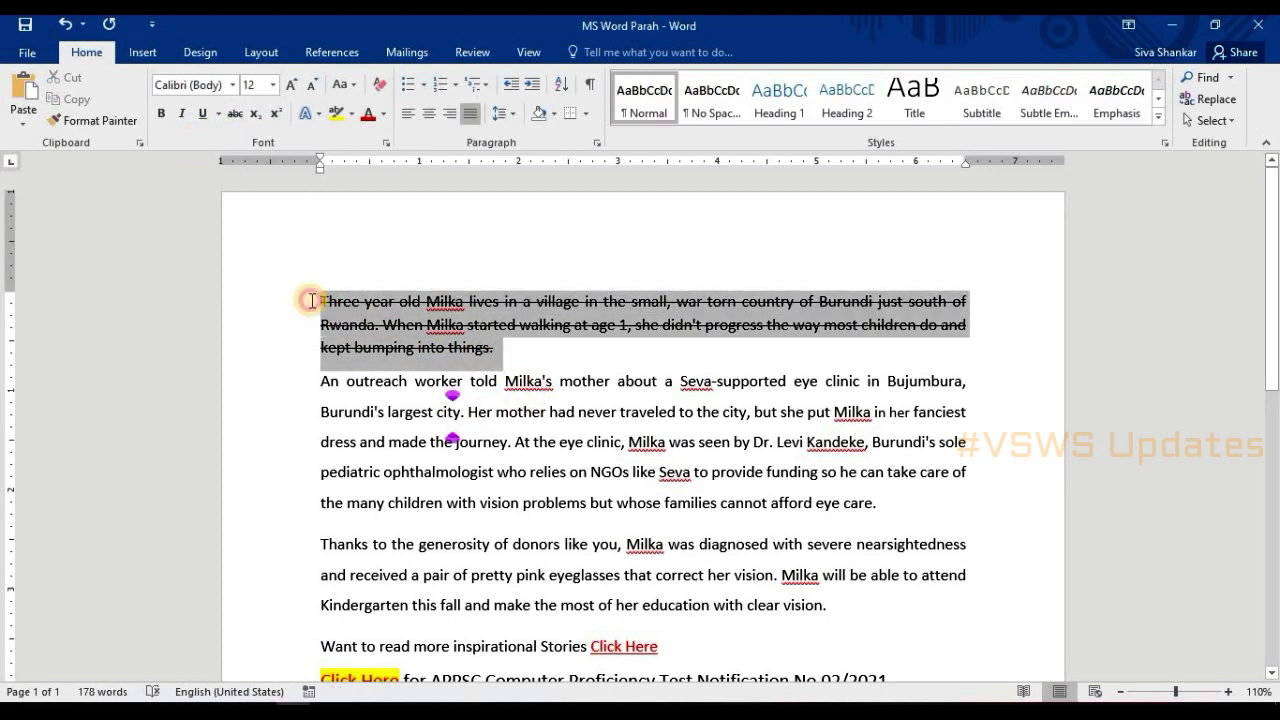
pyautogui.click(236, 115)
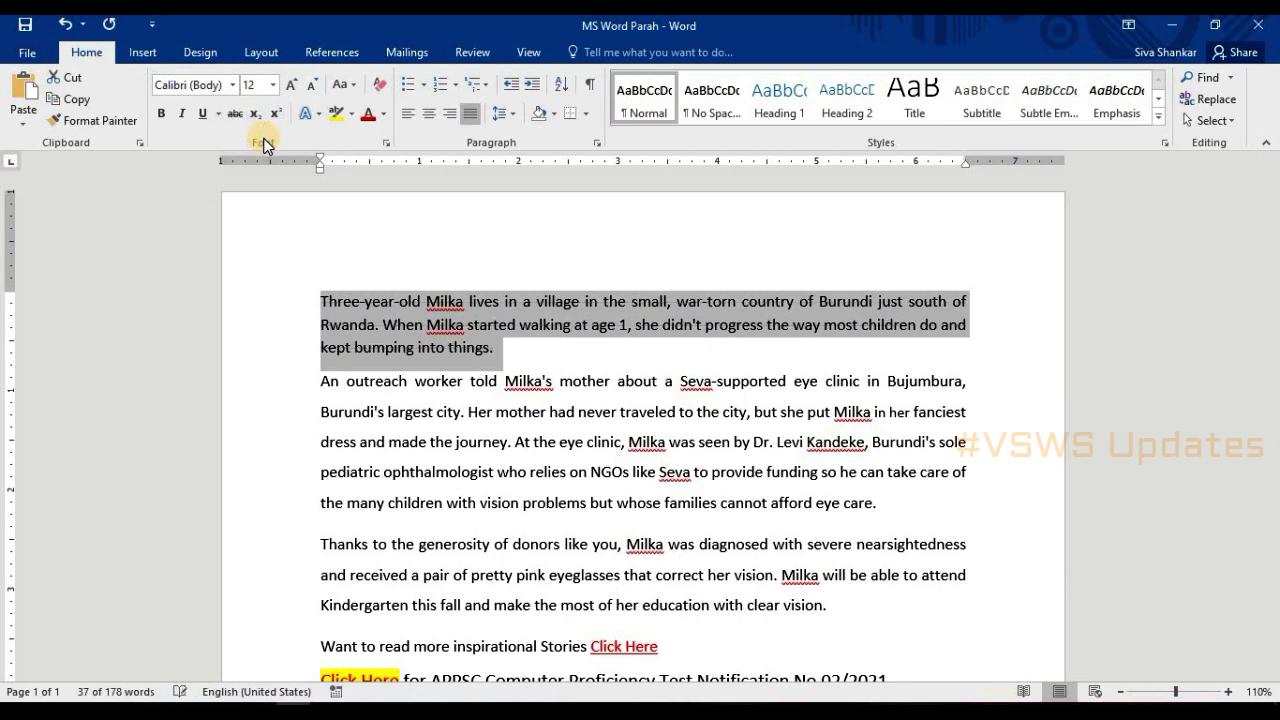
# Step: Reselect the first paragraph, increase its font size stepwise to 18 and decrease it back to 12
pyautogui.click(625, 462)
pyautogui.moveTo(502, 352); pyautogui.dragTo(319, 294)
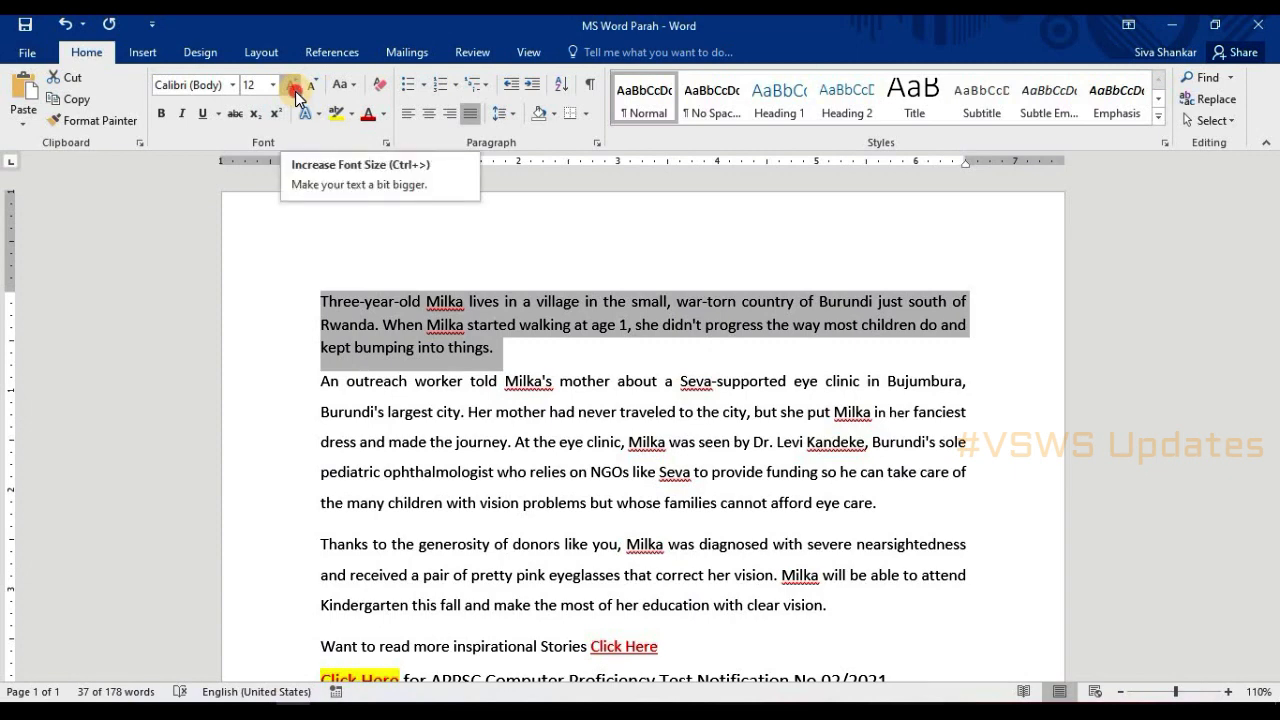
pyautogui.click(295, 91)
pyautogui.click(295, 91)
pyautogui.click(298, 91)
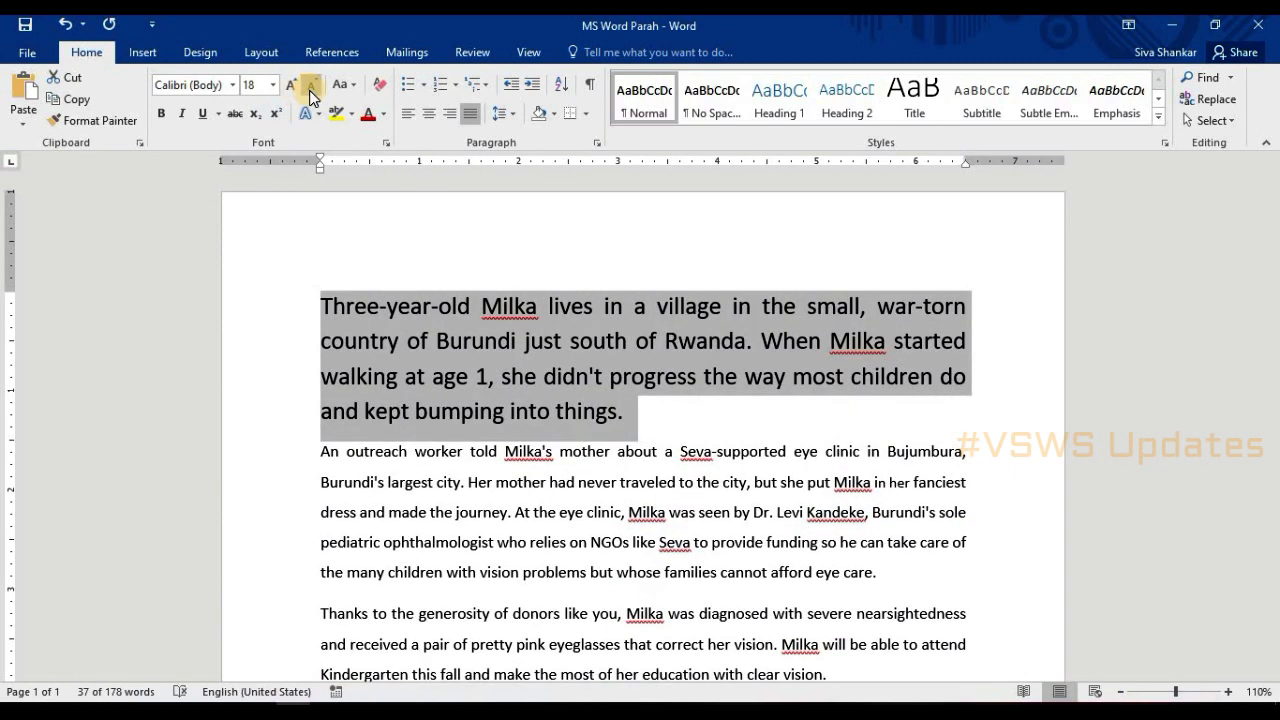
pyautogui.click(309, 90)
pyautogui.click(309, 90)
pyautogui.click(309, 90)
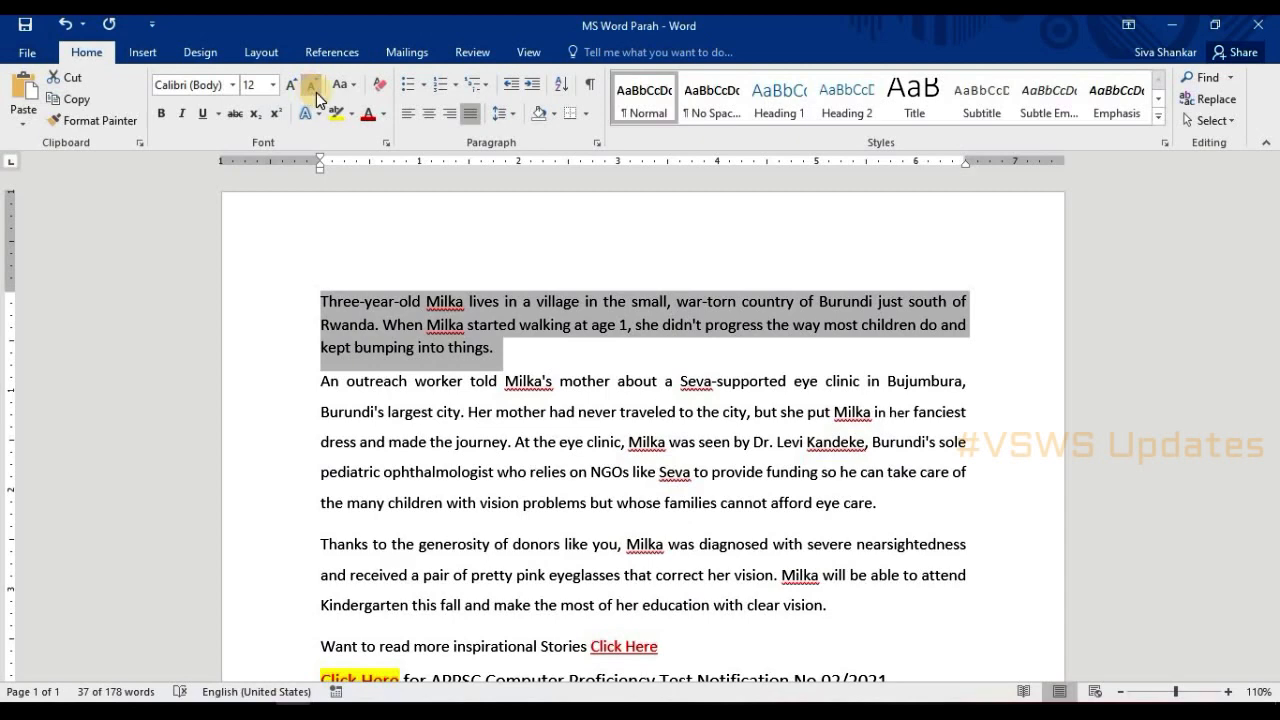
# Step: Preview the text effect styles on the first paragraph without applying one
pyautogui.click(325, 119)
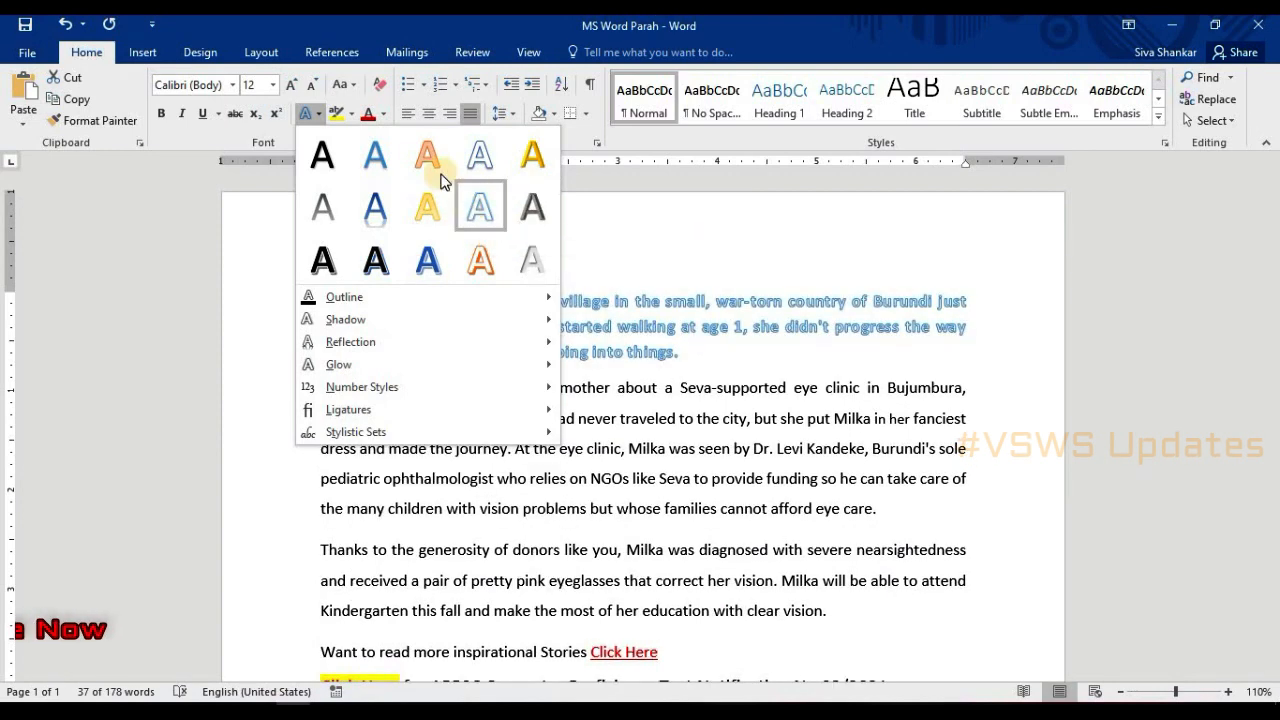
pyautogui.click(388, 116)
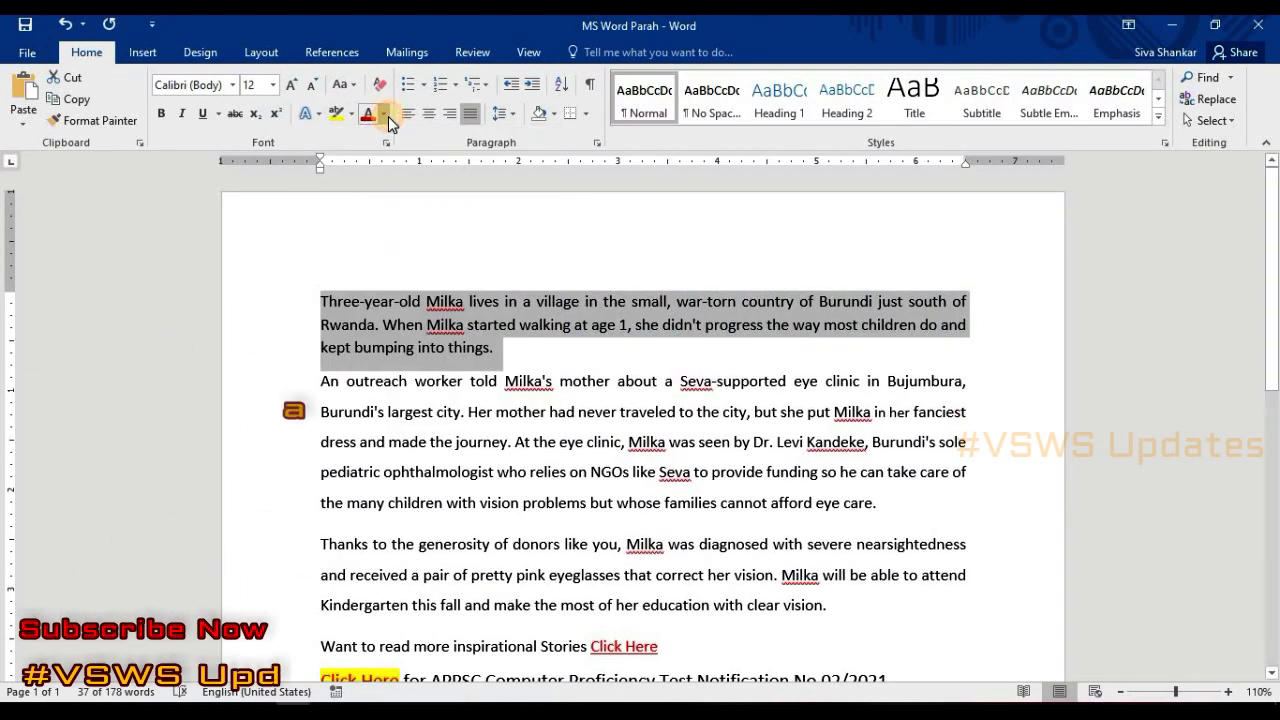
# Step: Color the first paragraph's text red, green and orange in turn, and finally return it to black
pyautogui.click(388, 116)
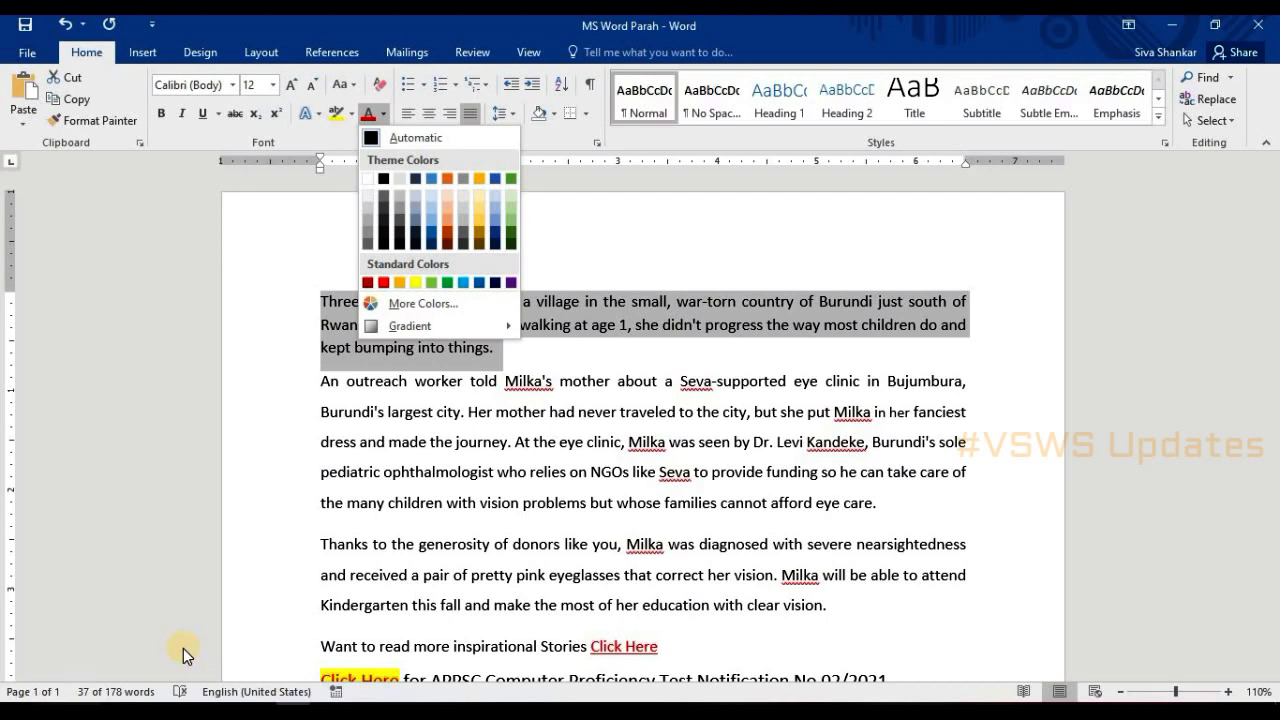
pyautogui.click(382, 282)
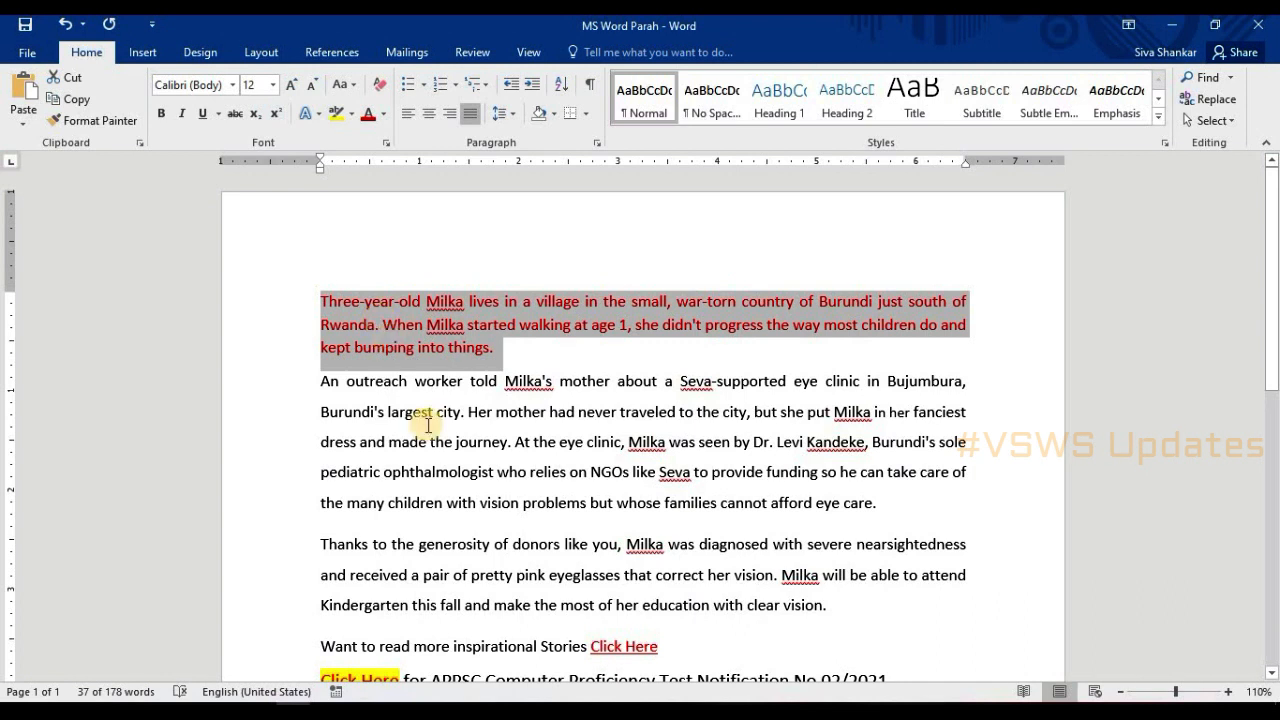
pyautogui.click(386, 113)
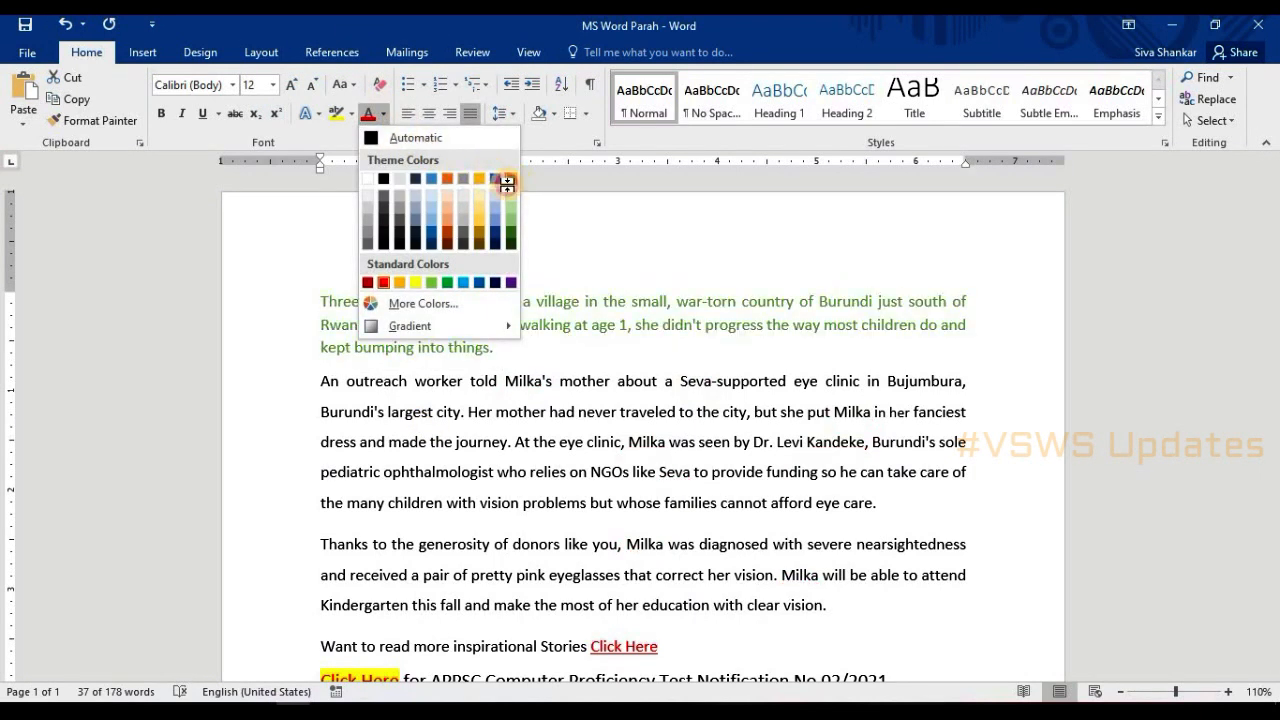
pyautogui.click(514, 181)
pyautogui.click(383, 113)
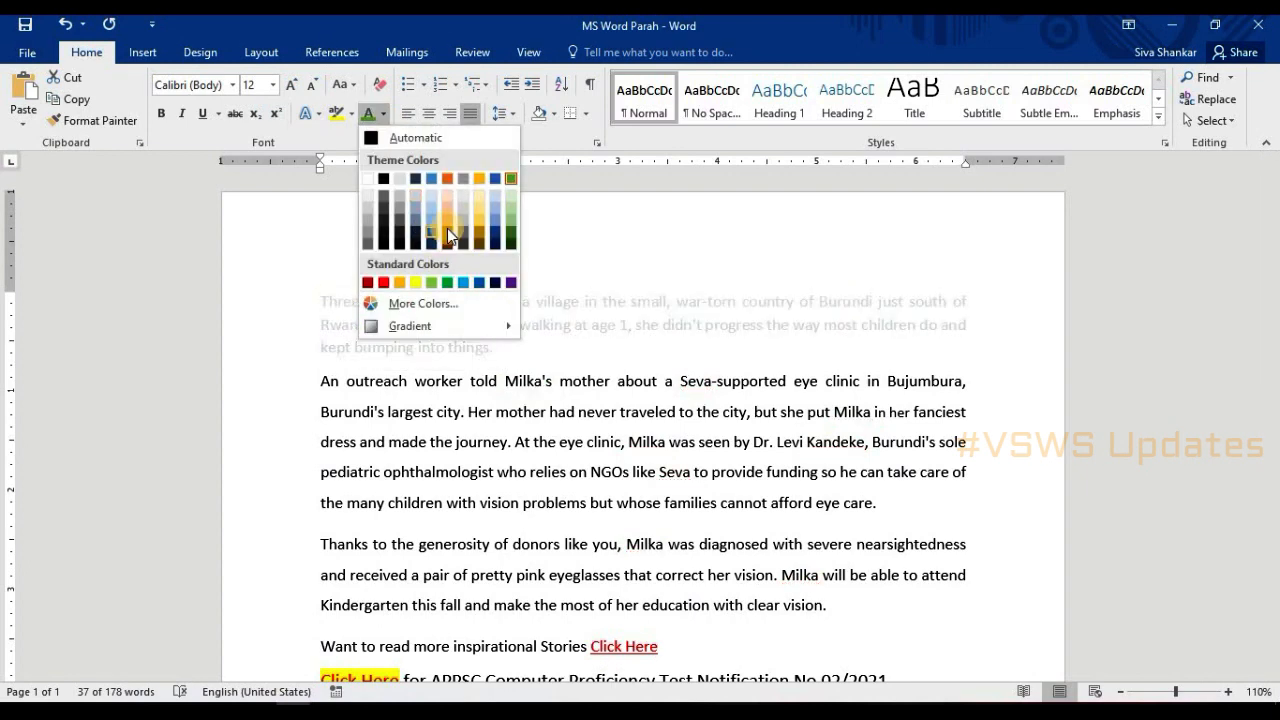
pyautogui.click(447, 221)
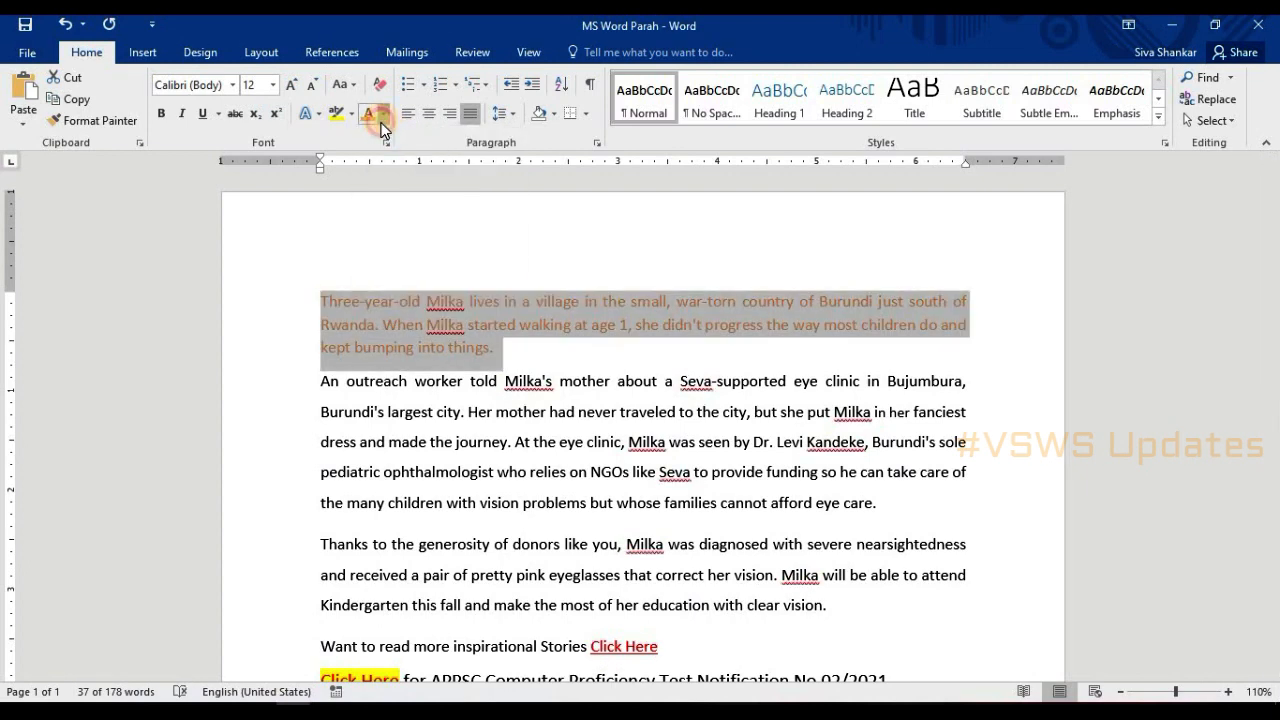
pyautogui.click(386, 115)
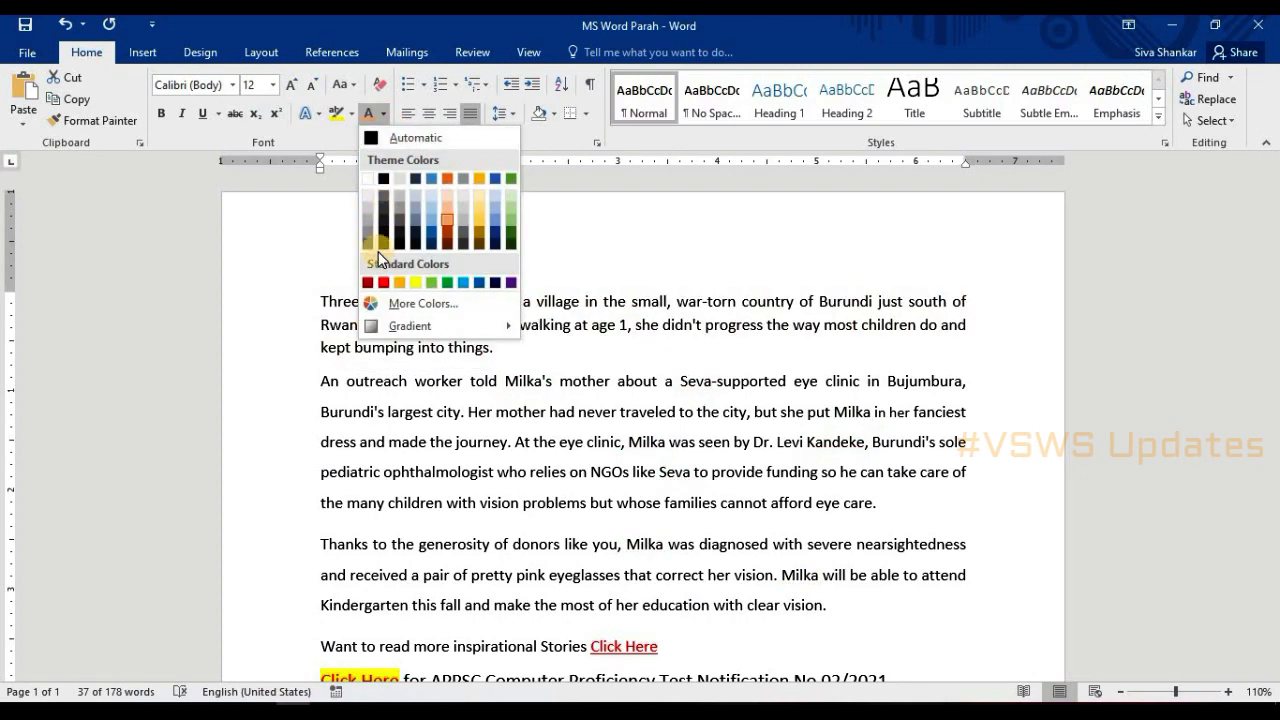
pyautogui.click(522, 205)
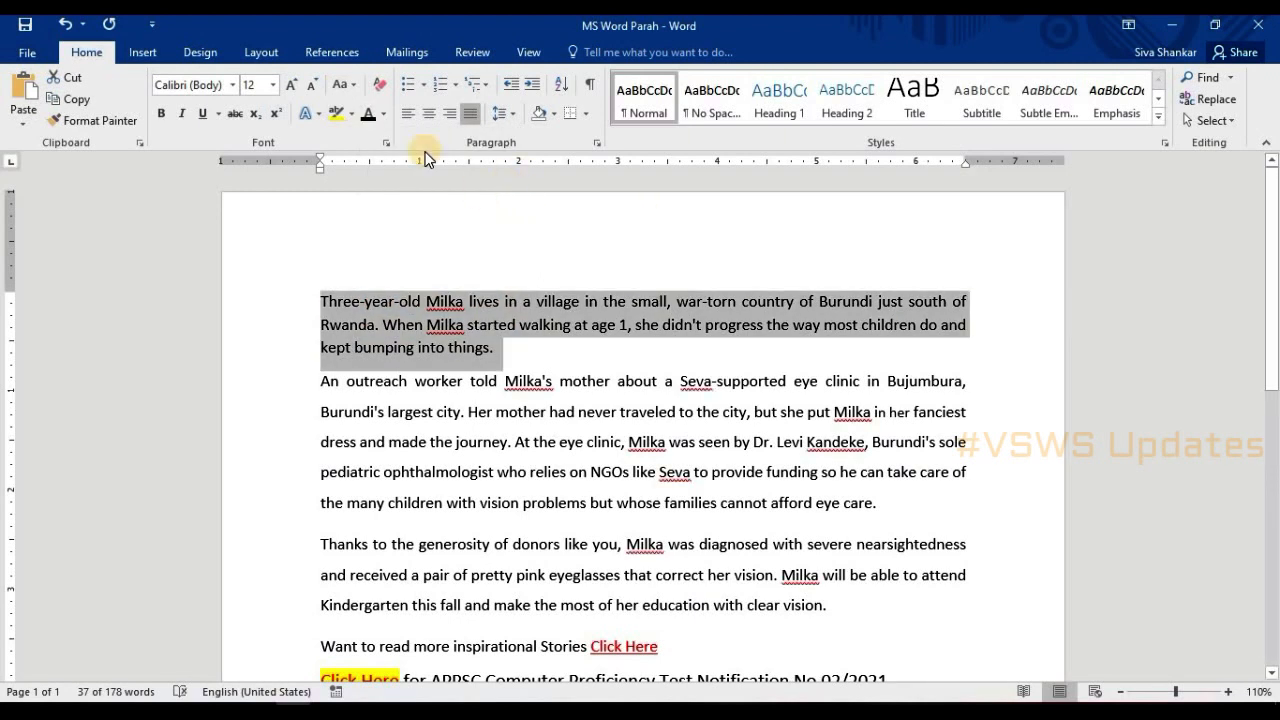
# Step: Preview the text highlight colors for the first paragraph without applying one, and deselect the paragraph
pyautogui.click(349, 116)
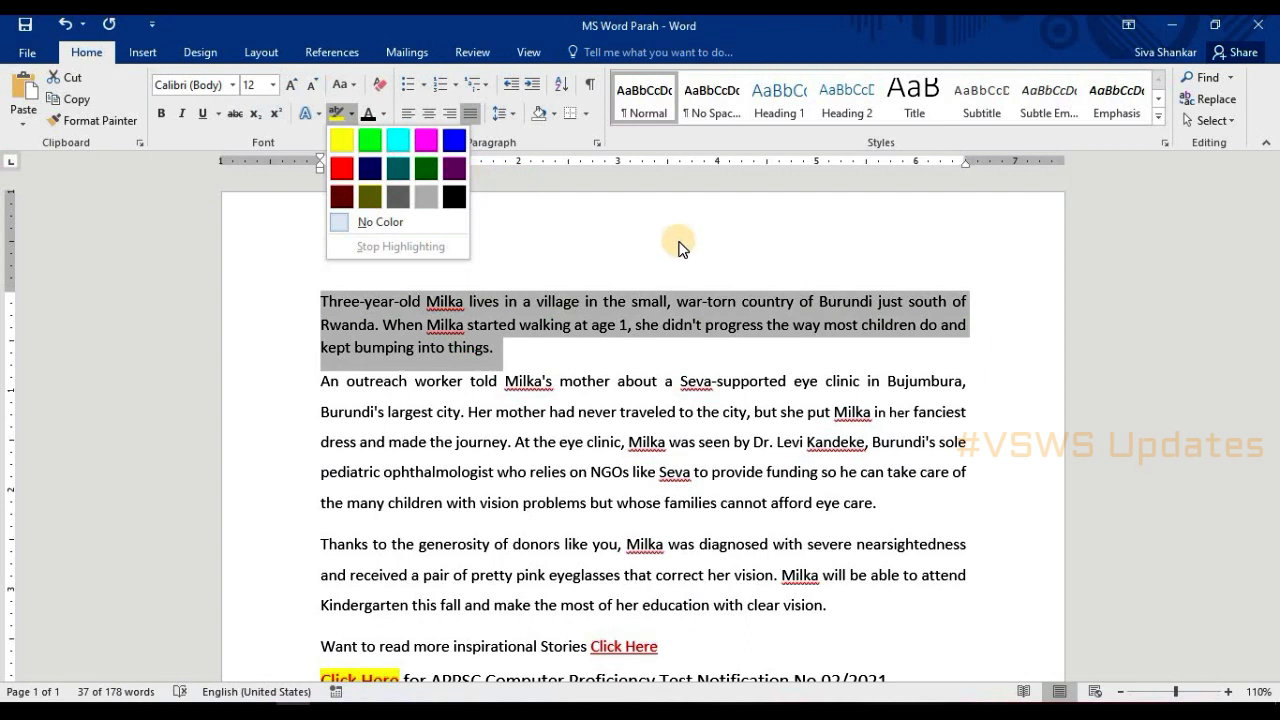
pyautogui.click(880, 270)
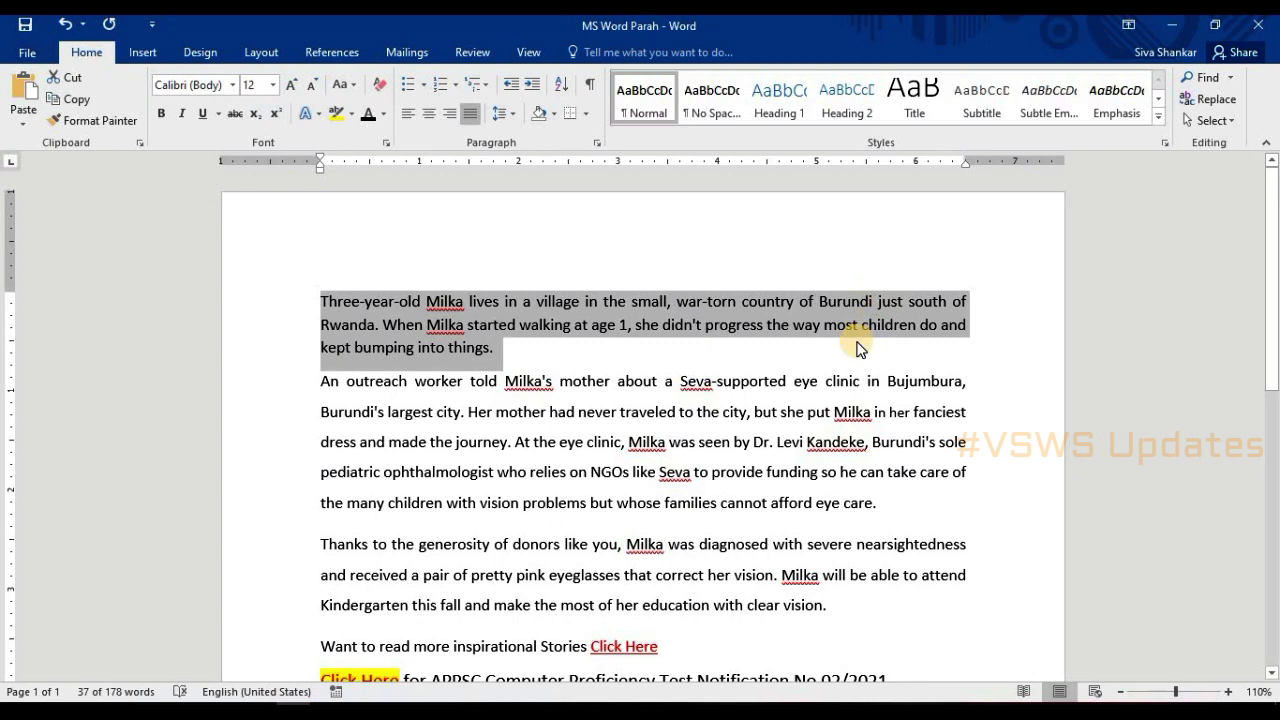
pyautogui.click(946, 470)
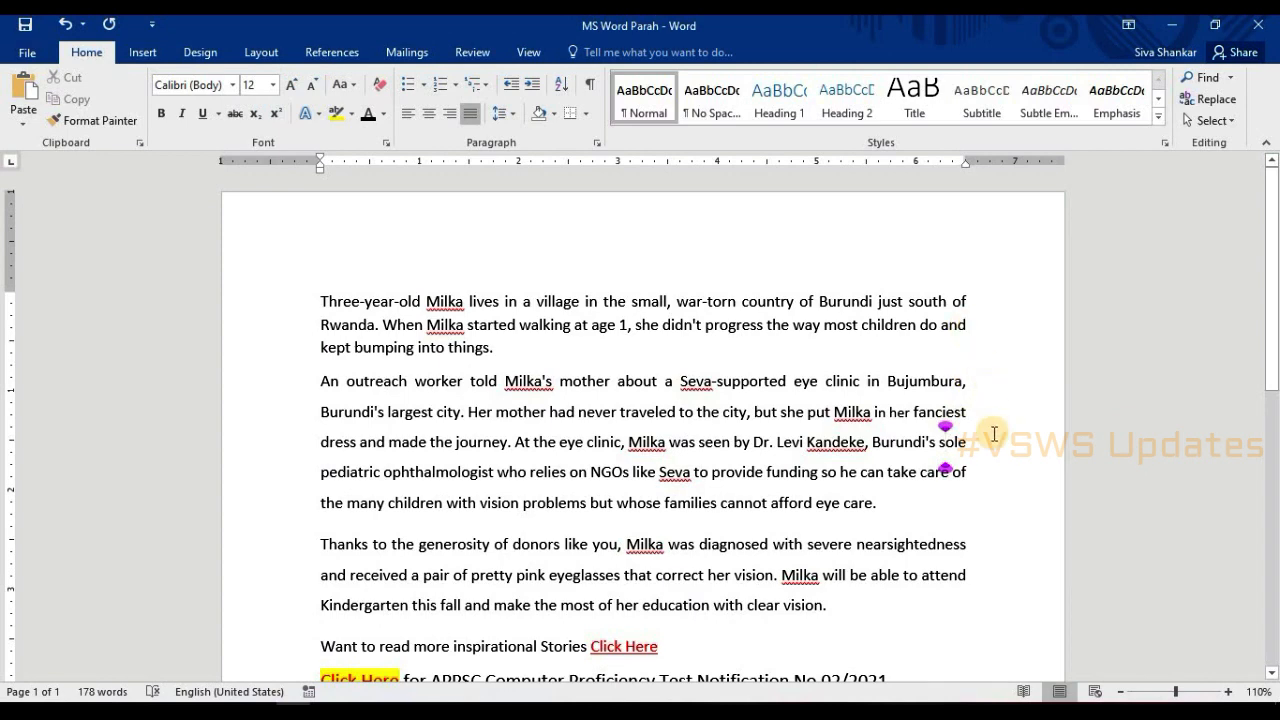
pyautogui.scroll(-3, 993, 433)
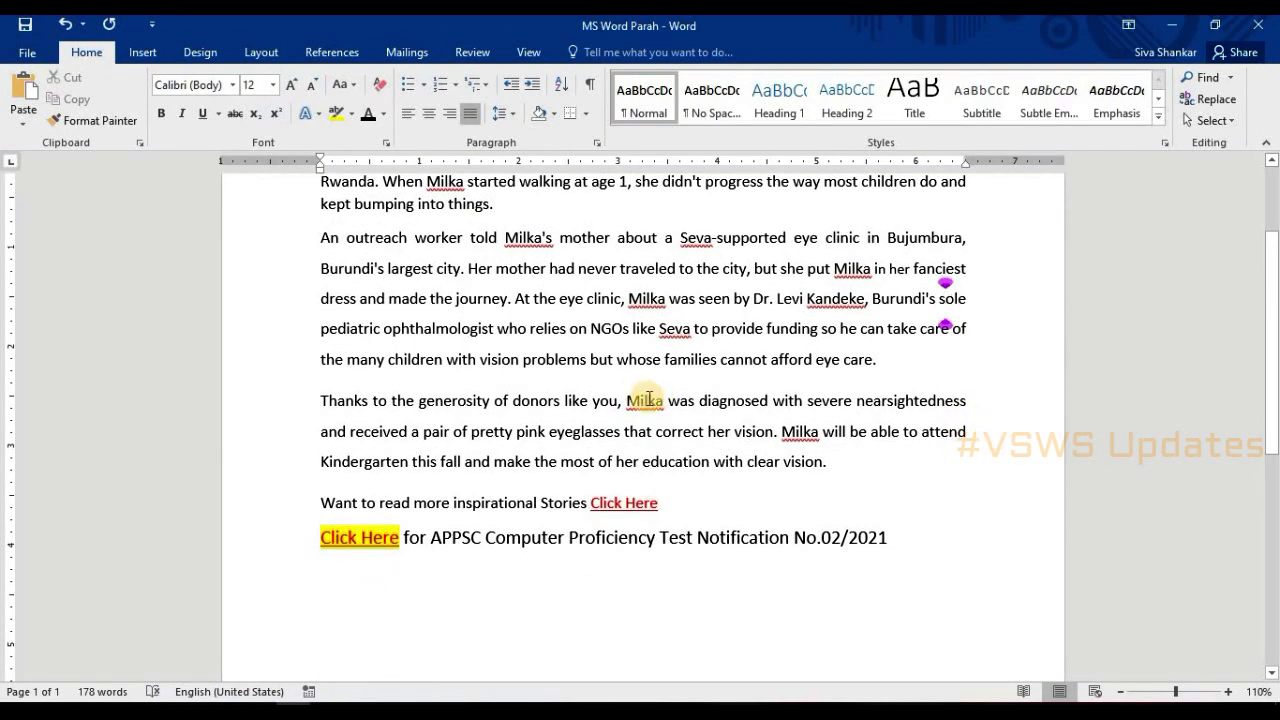
pyautogui.scroll(-5, 763, 471)
pyautogui.scroll(5, 776, 477)
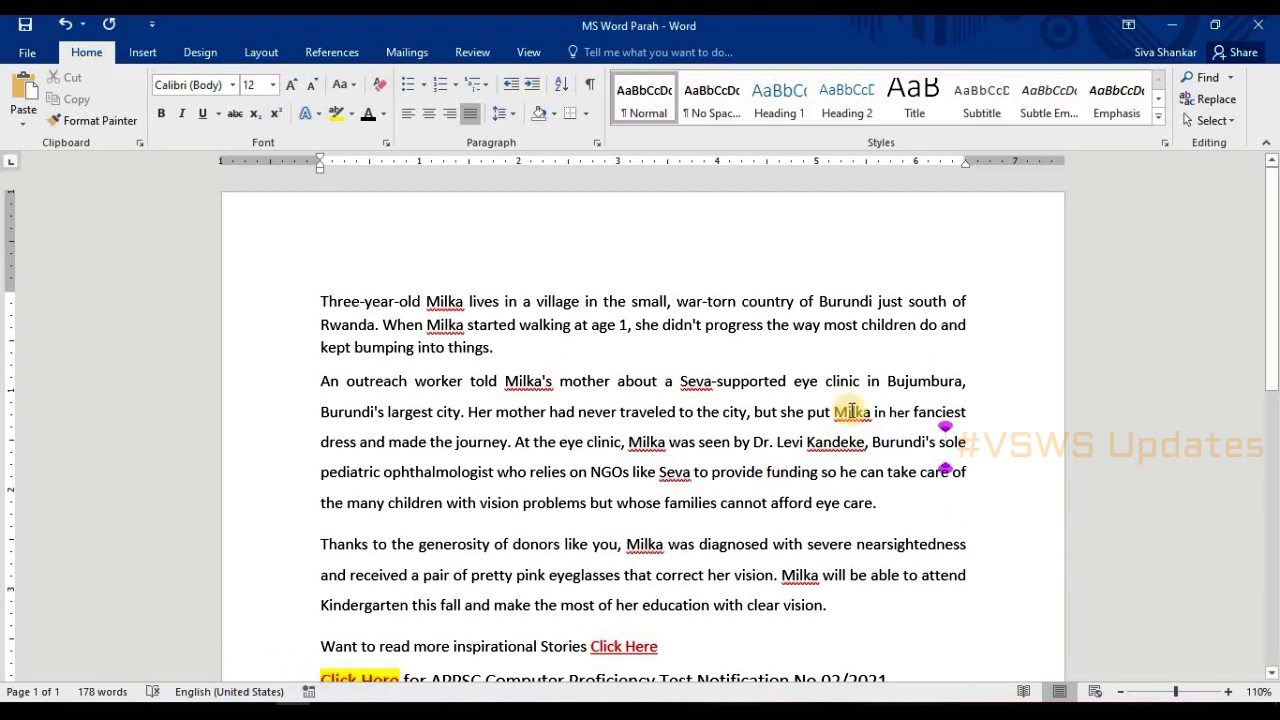
pyautogui.moveTo(886, 381); pyautogui.dragTo(460, 414)
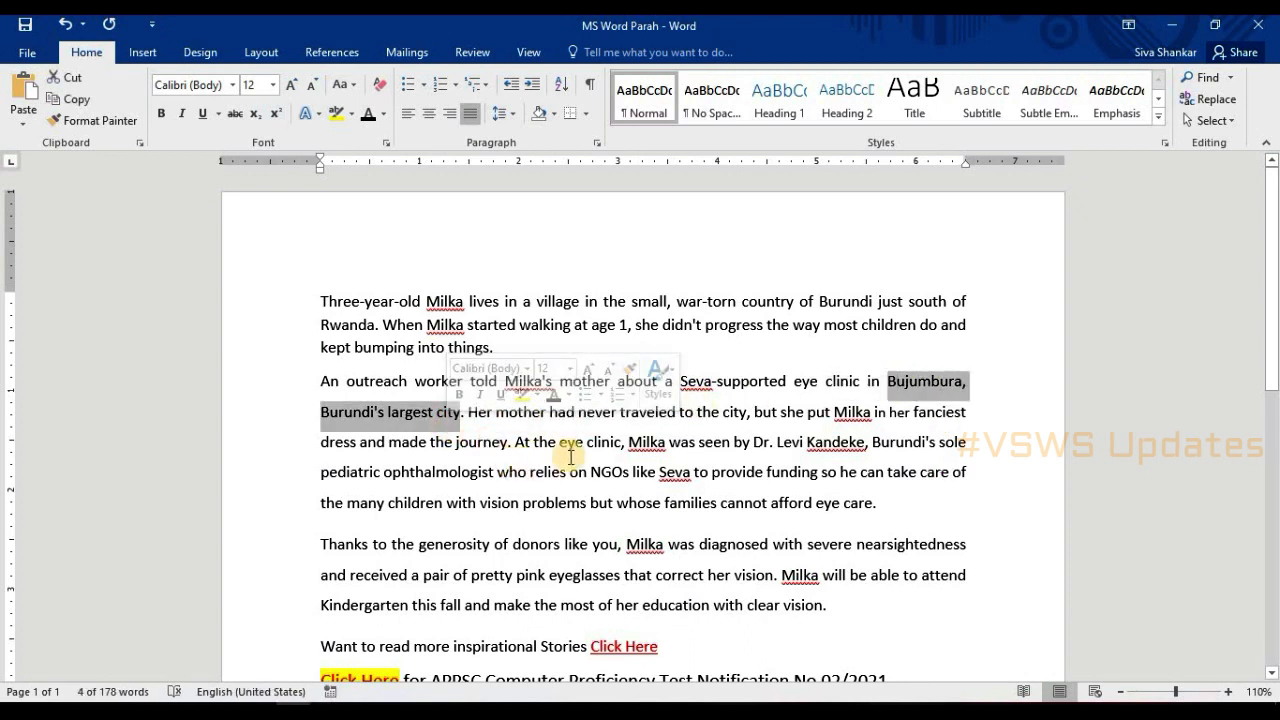
pyautogui.click(660, 486)
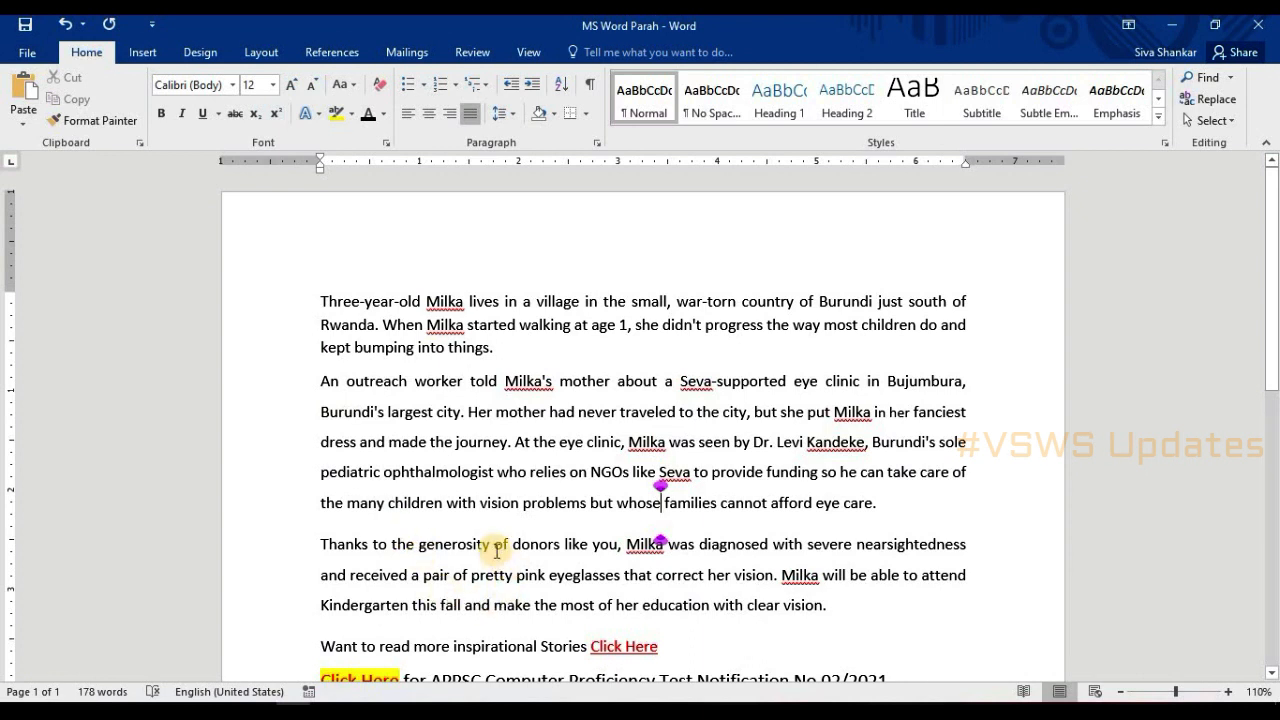
# Step: Add a bookmark named Tittle2 to the words "Thanks to the generosity" at the start of the third paragraph
pyautogui.moveTo(490, 544); pyautogui.dragTo(320, 544)
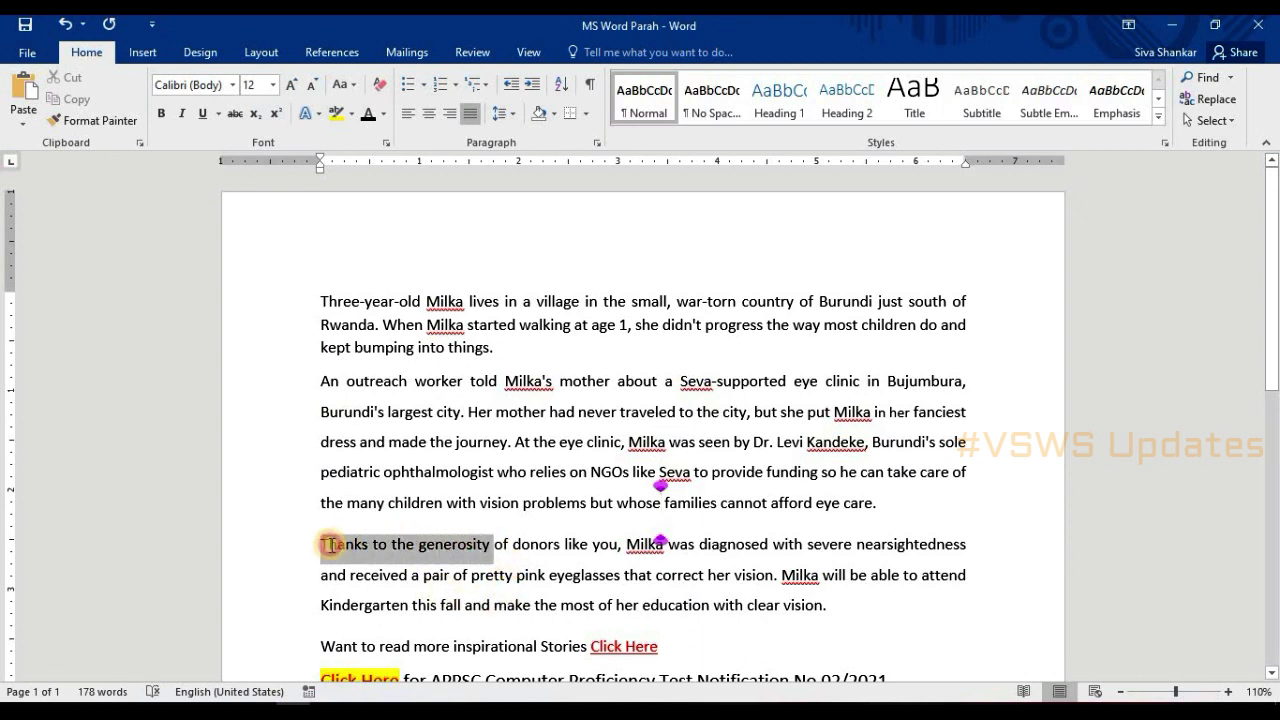
pyautogui.click(153, 57)
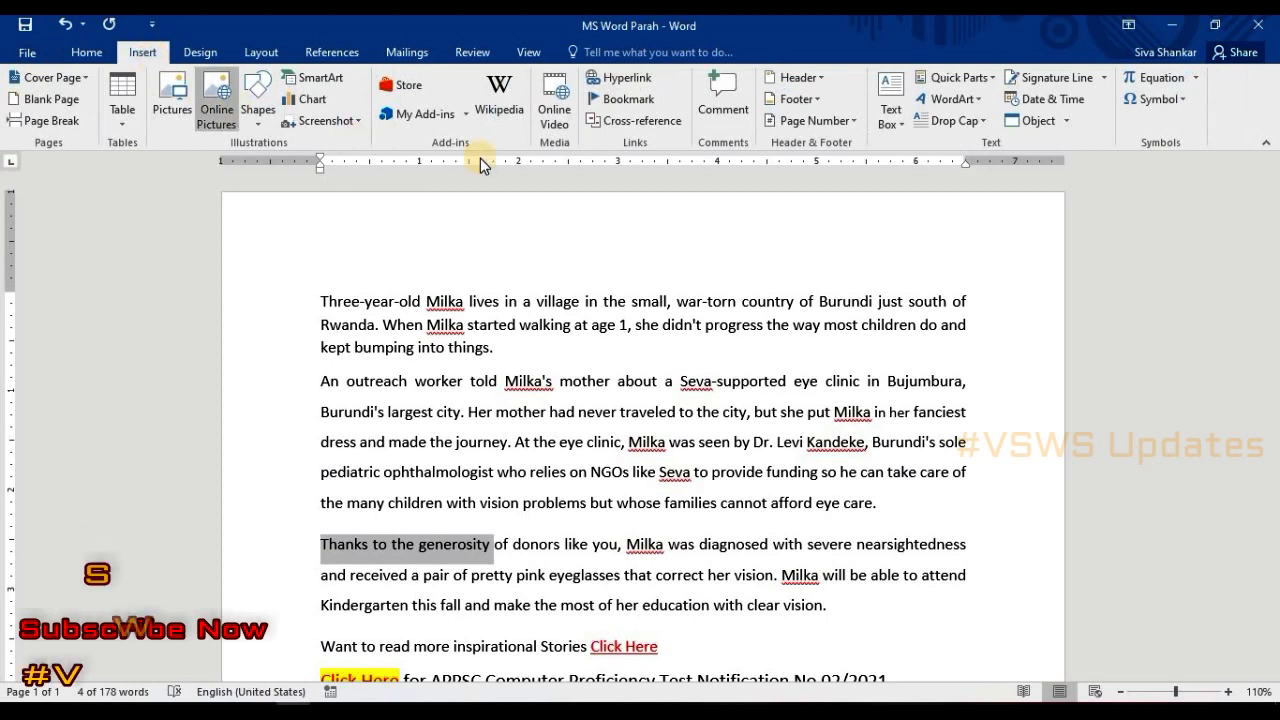
pyautogui.click(638, 104)
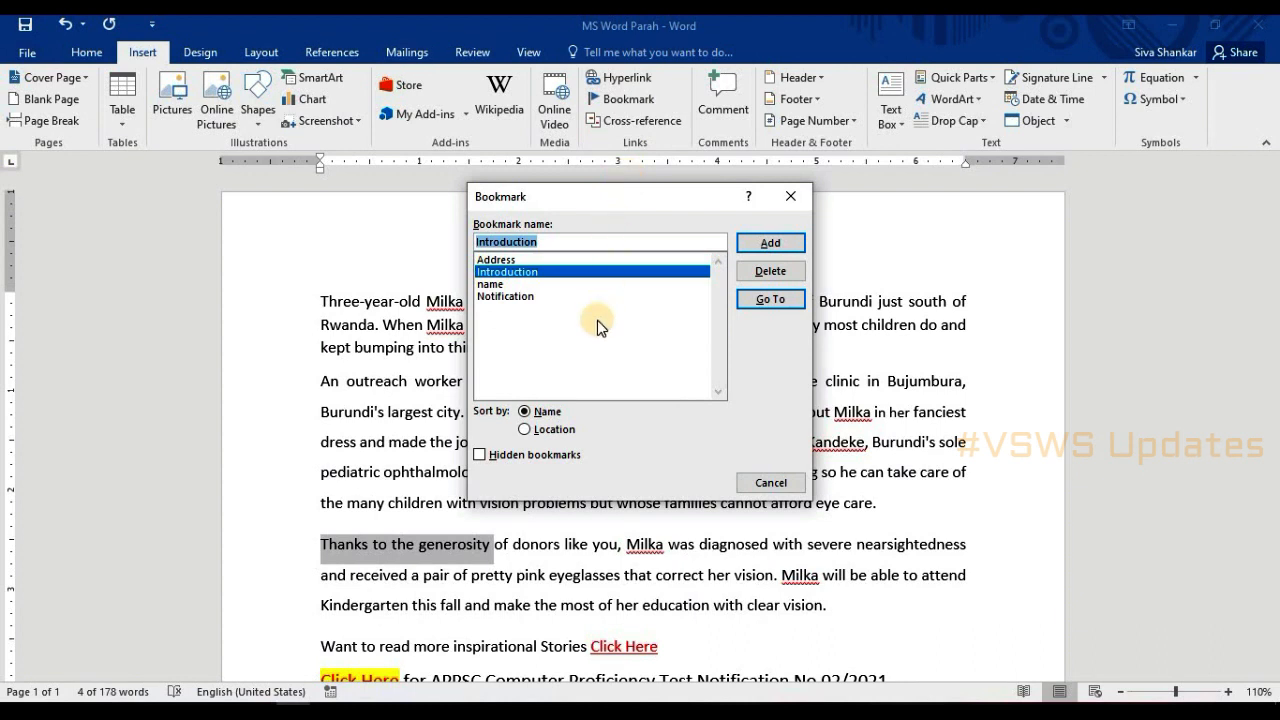
pyautogui.click(505, 272)
pyautogui.write('tITTLE')
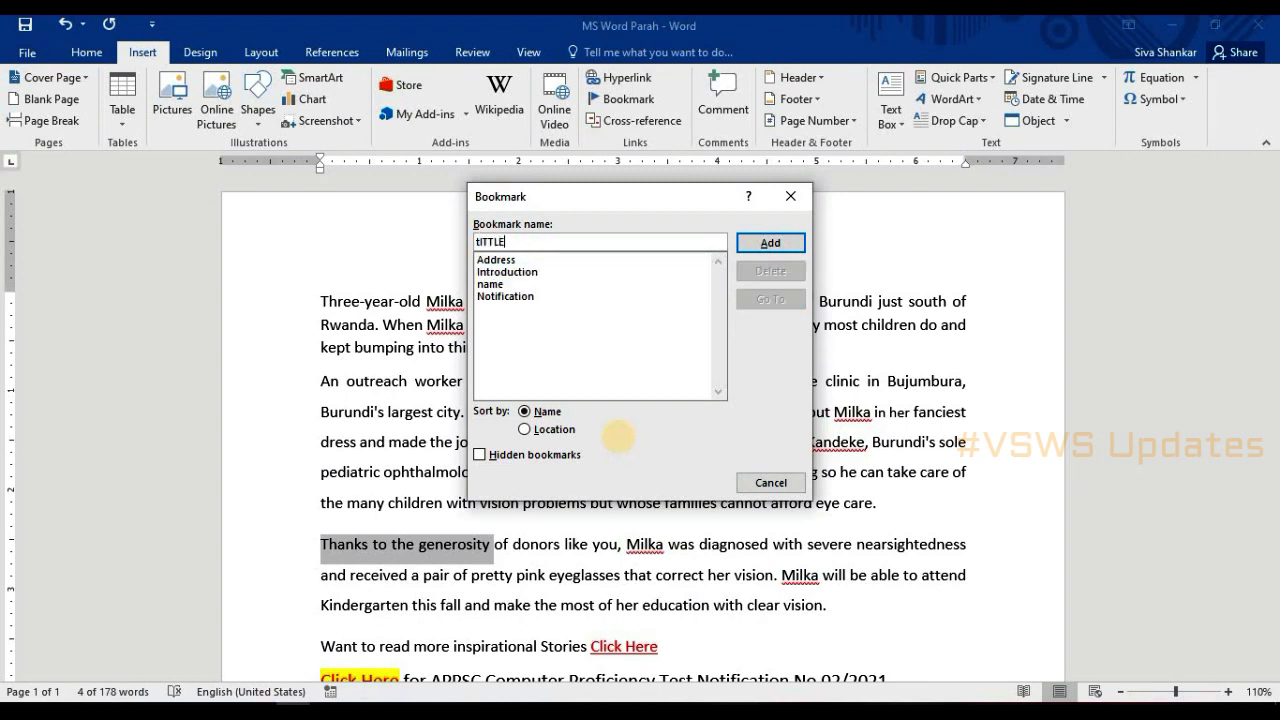
pyautogui.press('BackSpace')
pyautogui.press('BackSpace')
pyautogui.press('BackSpace')
pyautogui.press('BackSpace')
pyautogui.press('BackSpace')
pyautogui.press('BackSpace')
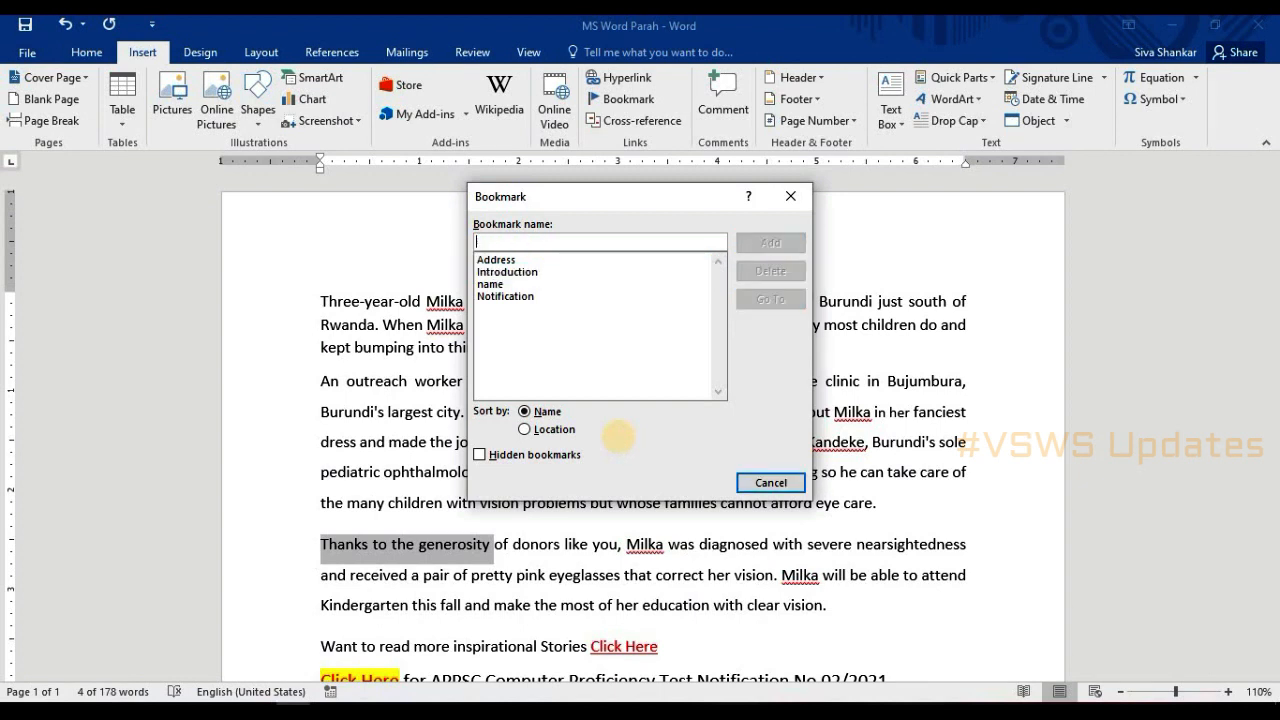
pyautogui.write('Ti')
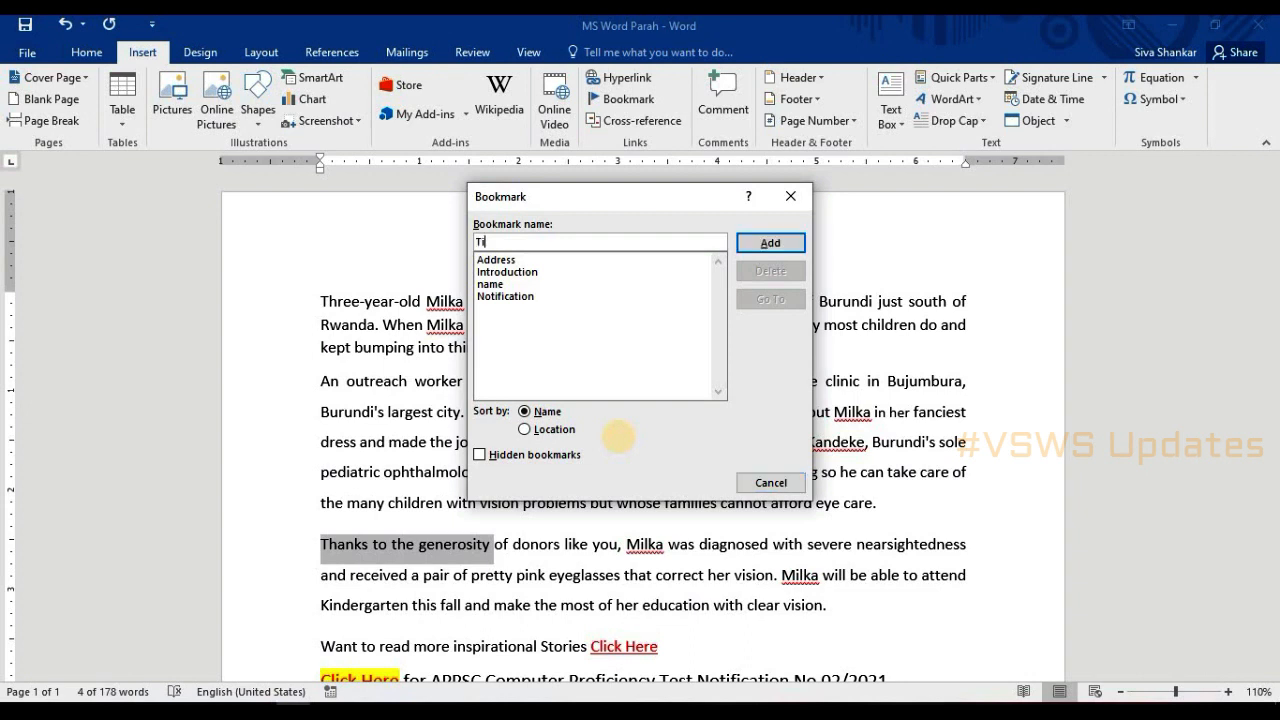
pyautogui.write('ttle')
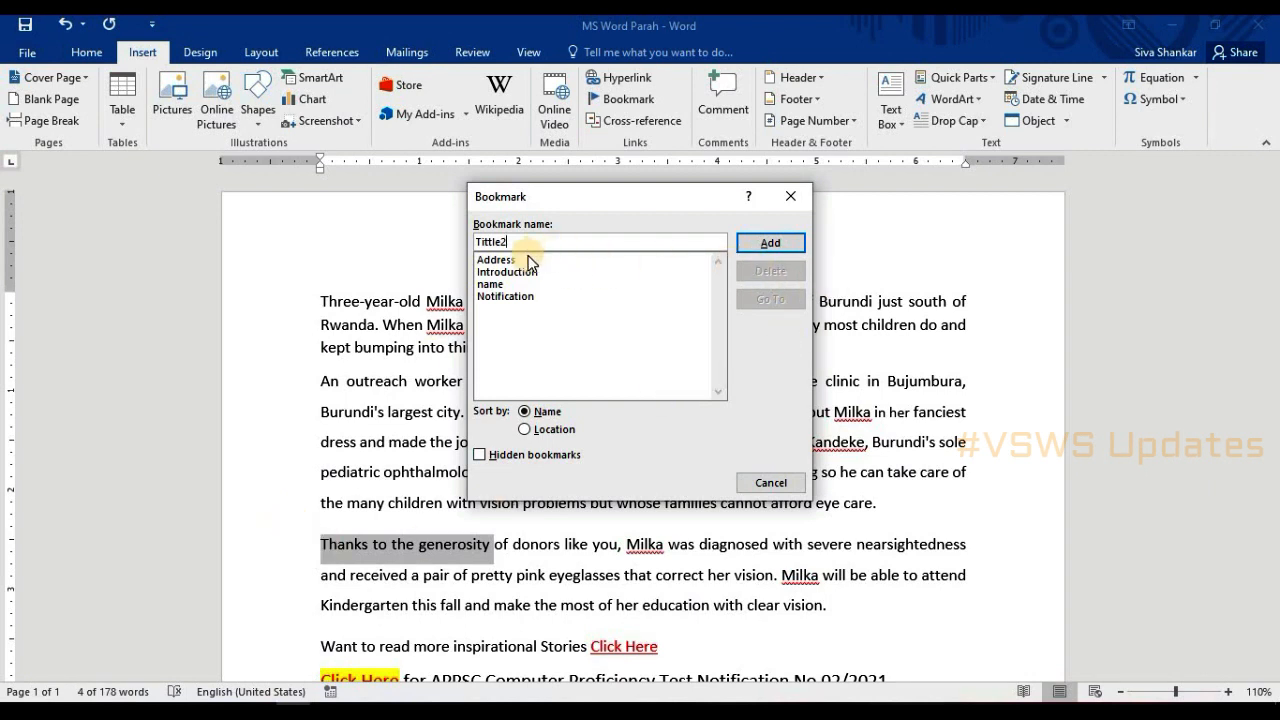
pyautogui.click(760, 246)
pyautogui.click(463, 575)
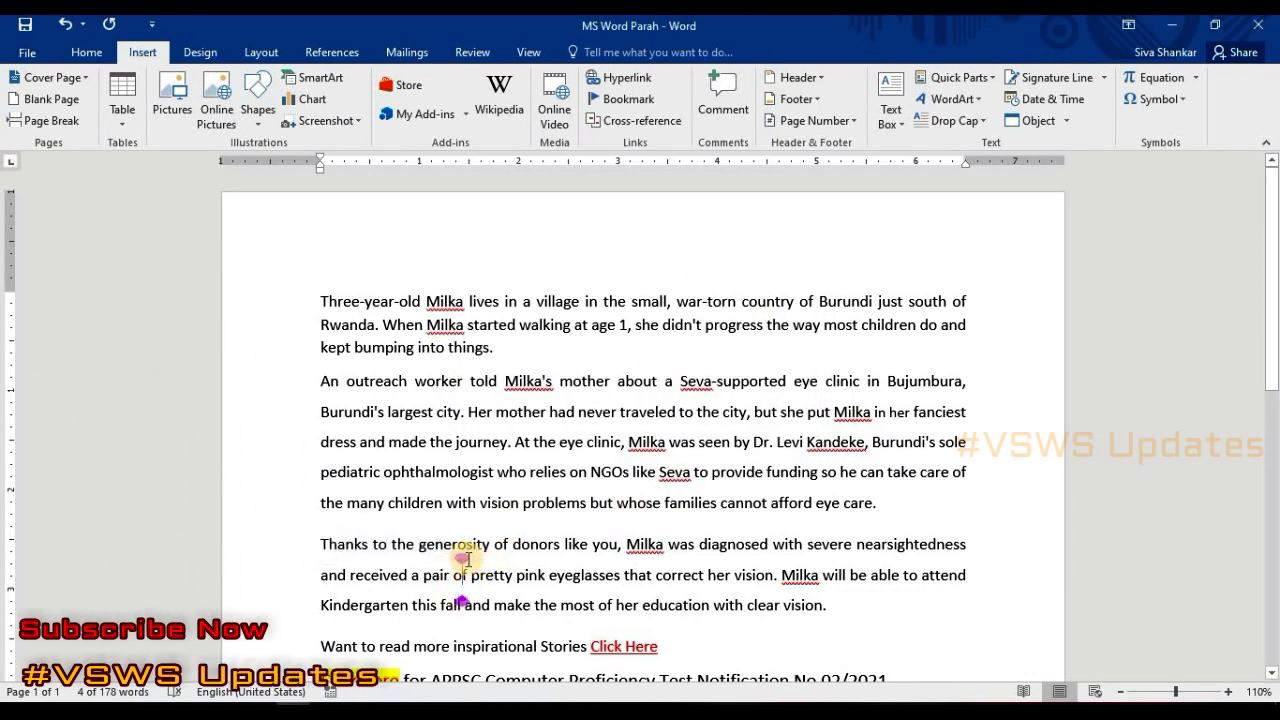
# Step: Reselect "Thanks to the generosity", reopen the bookmark list and go to the Tittle2 bookmark
pyautogui.moveTo(423, 543); pyautogui.dragTo(317, 529)
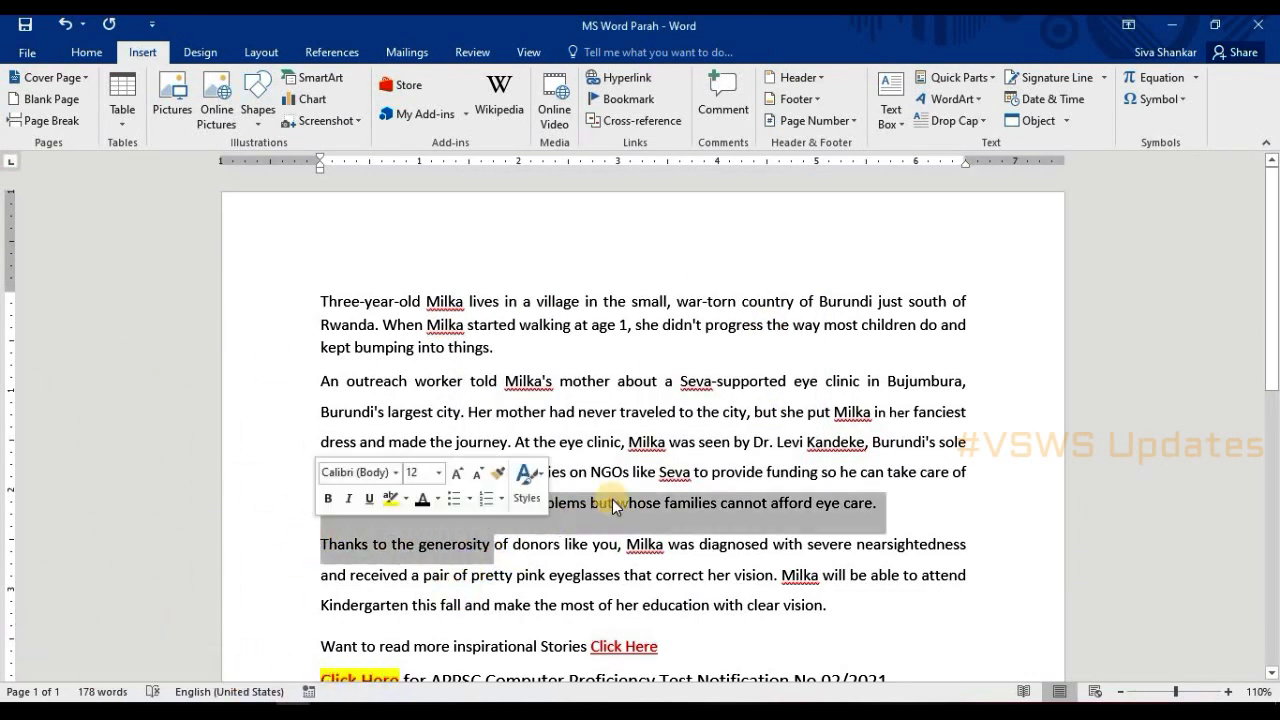
pyautogui.click(466, 557)
pyautogui.moveTo(490, 544); pyautogui.dragTo(286, 543)
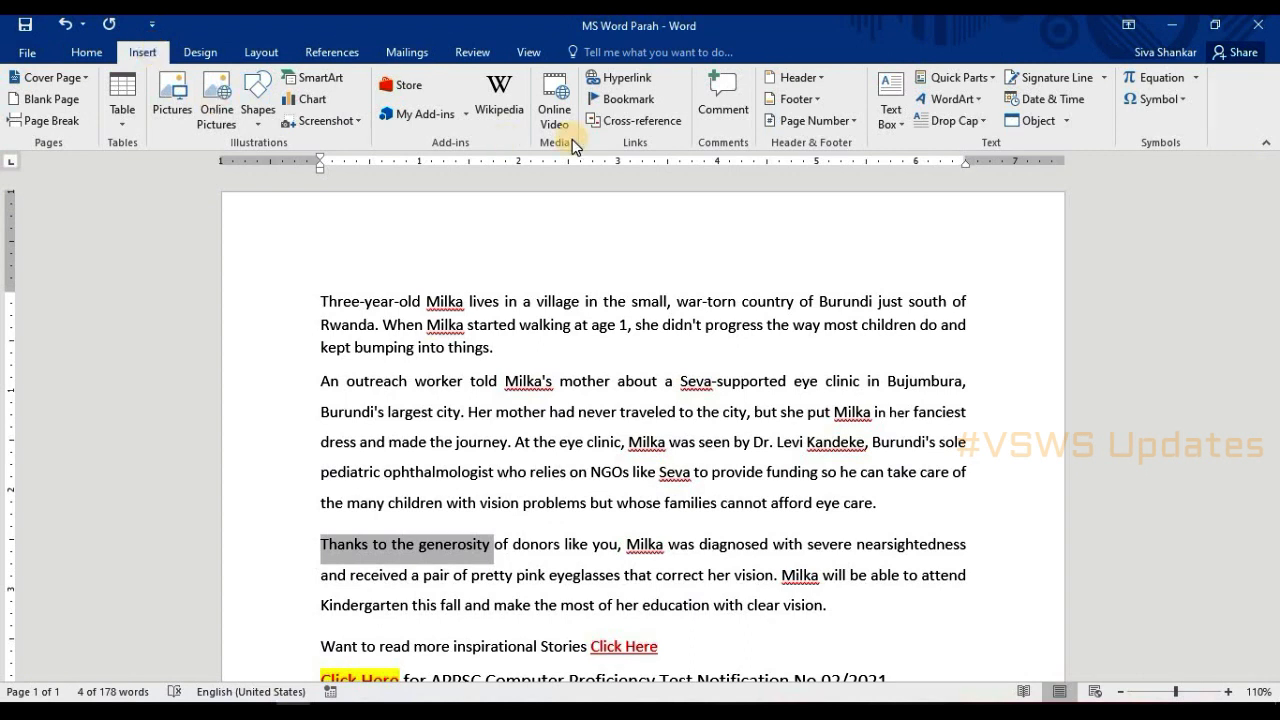
pyautogui.click(647, 99)
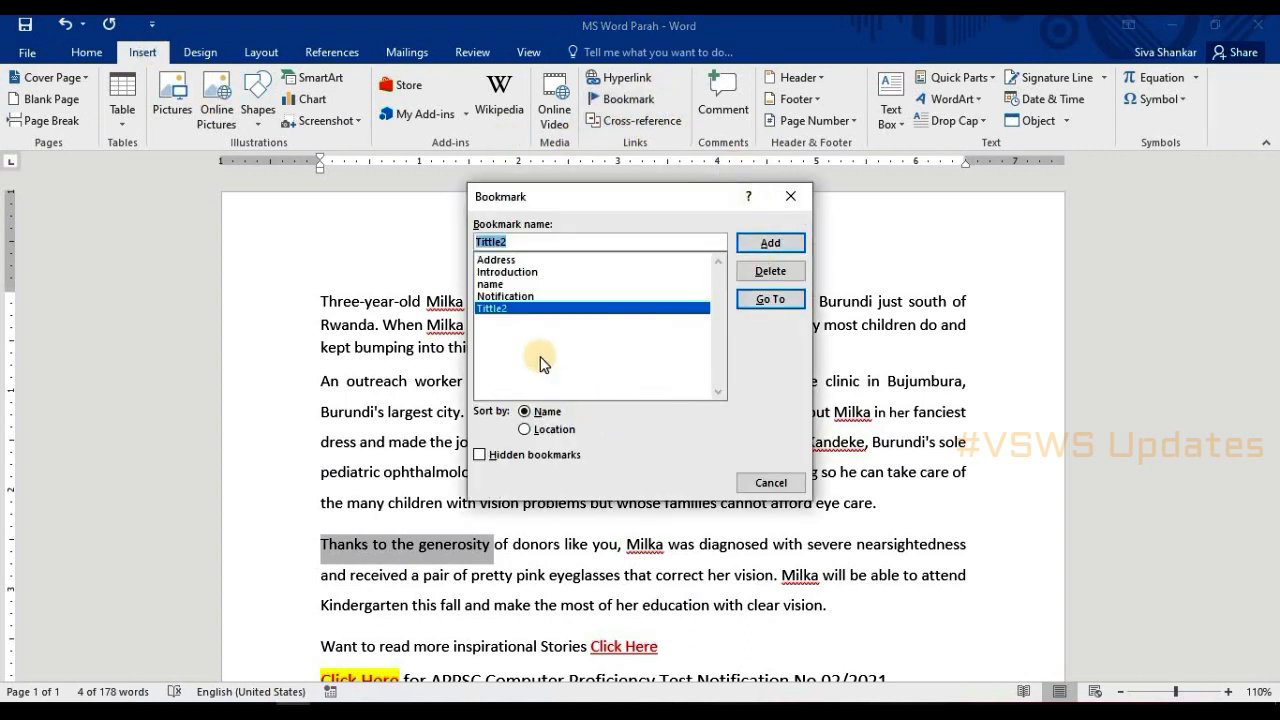
pyautogui.click(497, 259)
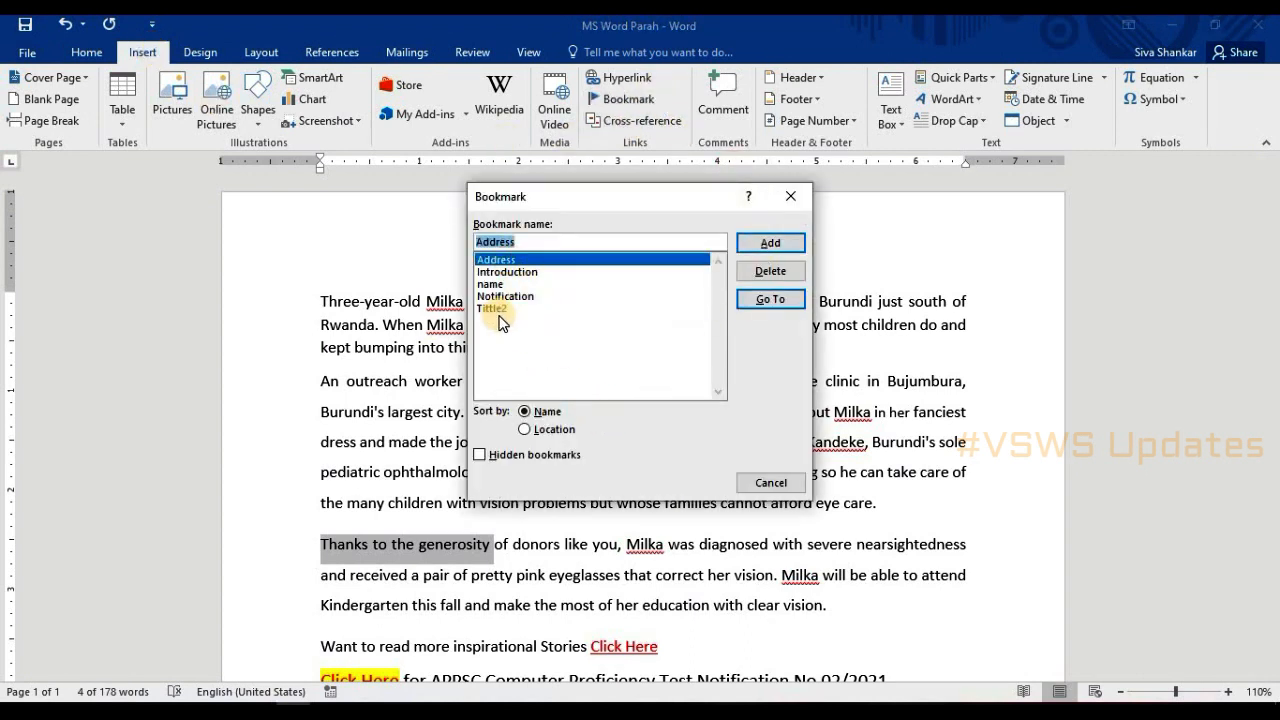
pyautogui.click(497, 309)
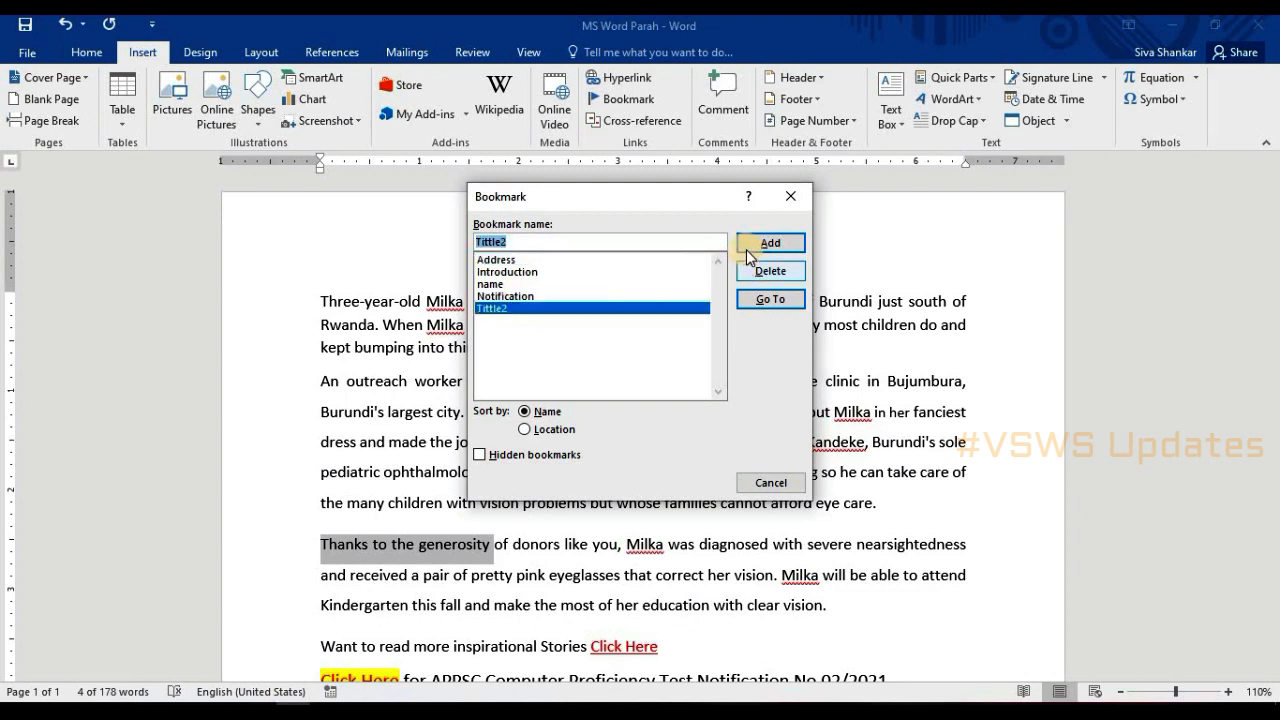
pyautogui.click(787, 301)
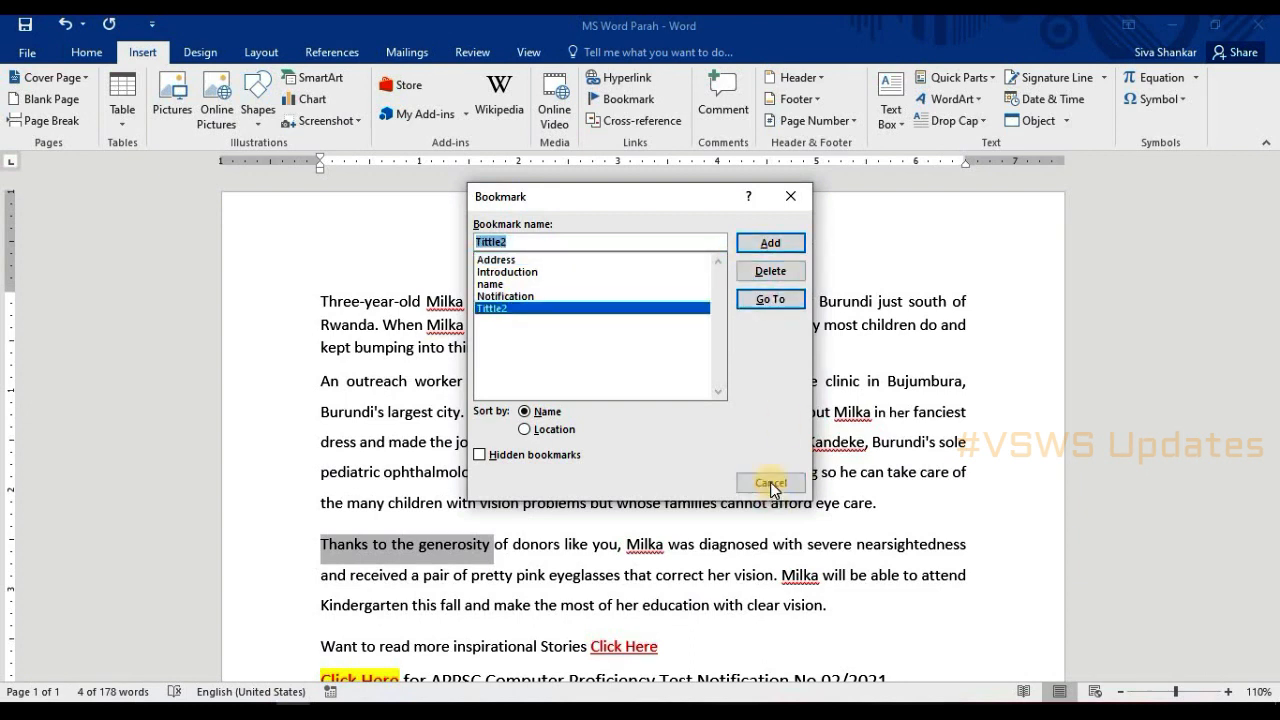
pyautogui.click(761, 297)
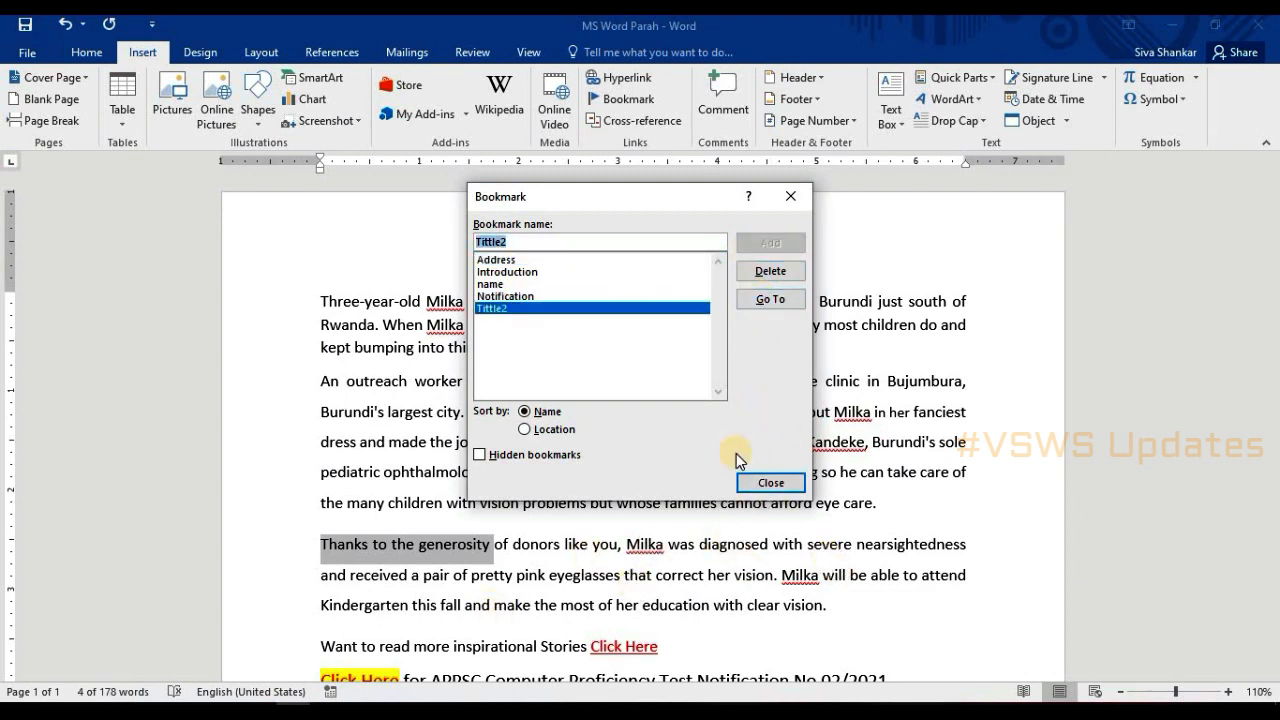
# Step: Go to the Introduction, name and Notification bookmarks in turn, and close the bookmark list
pyautogui.click(526, 272)
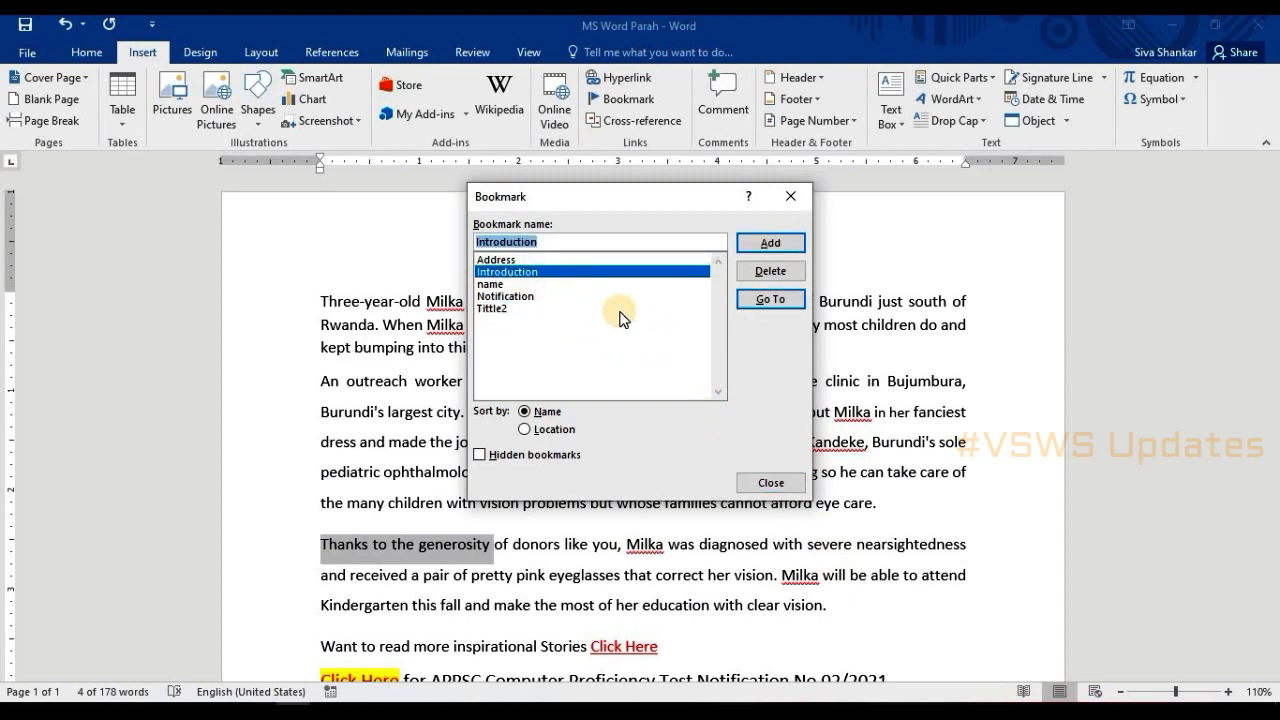
pyautogui.click(755, 299)
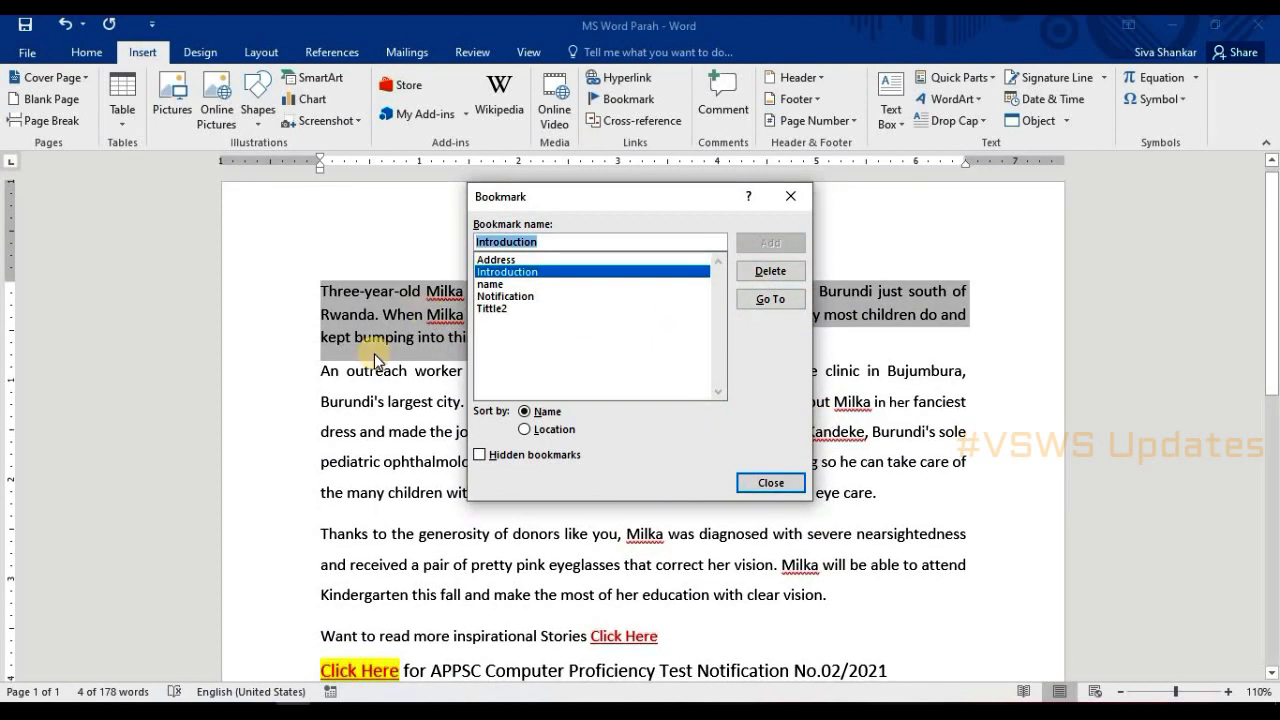
pyautogui.moveTo(571, 200); pyautogui.dragTo(828, 302)
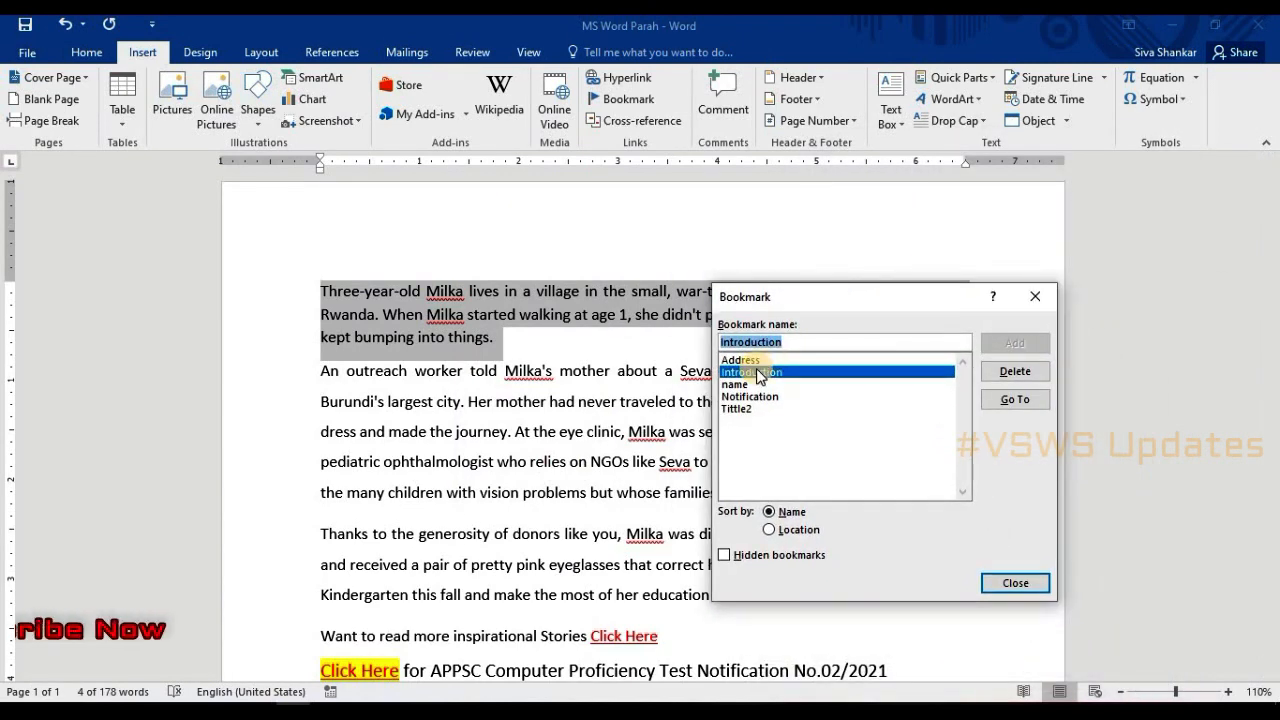
pyautogui.click(826, 385)
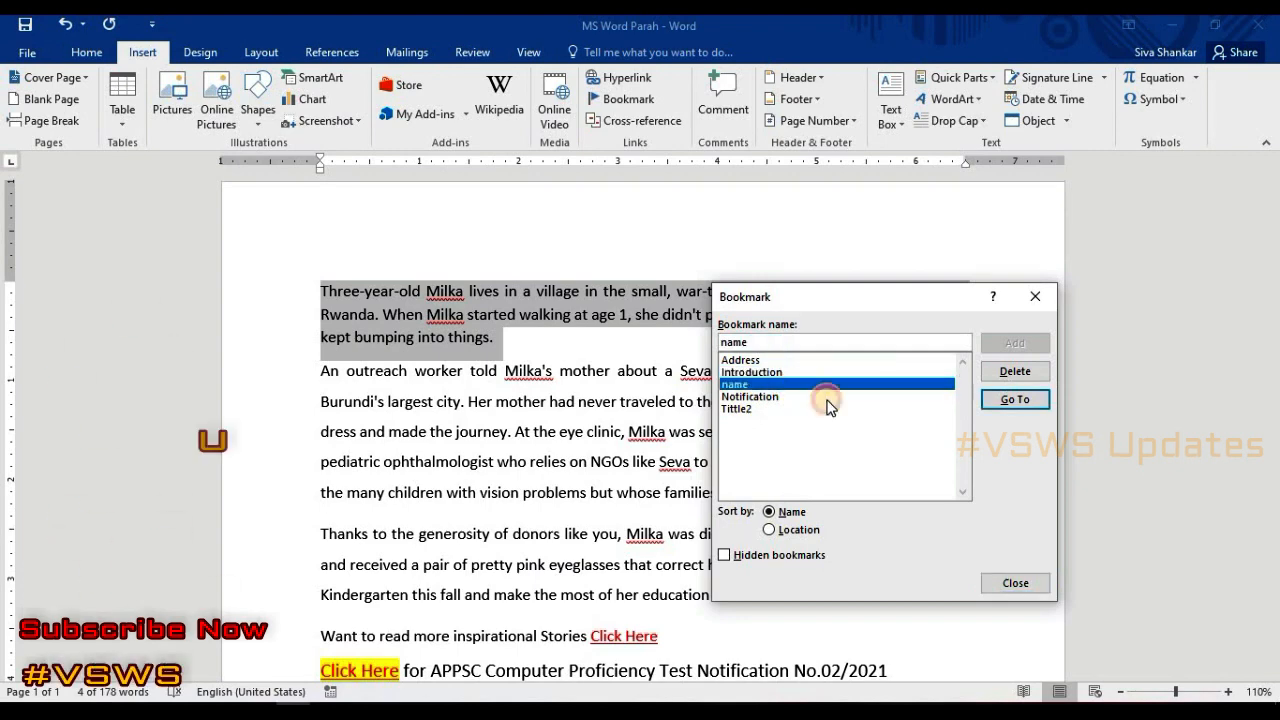
pyautogui.click(1037, 398)
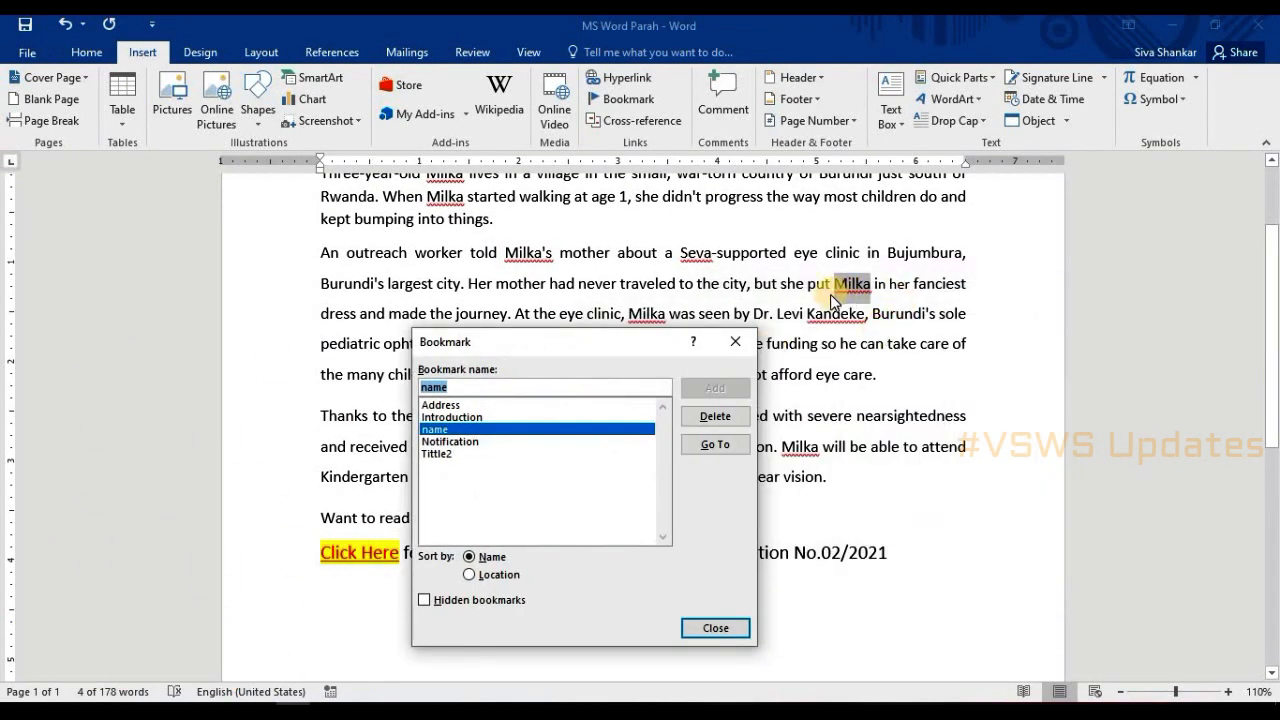
pyautogui.click(489, 442)
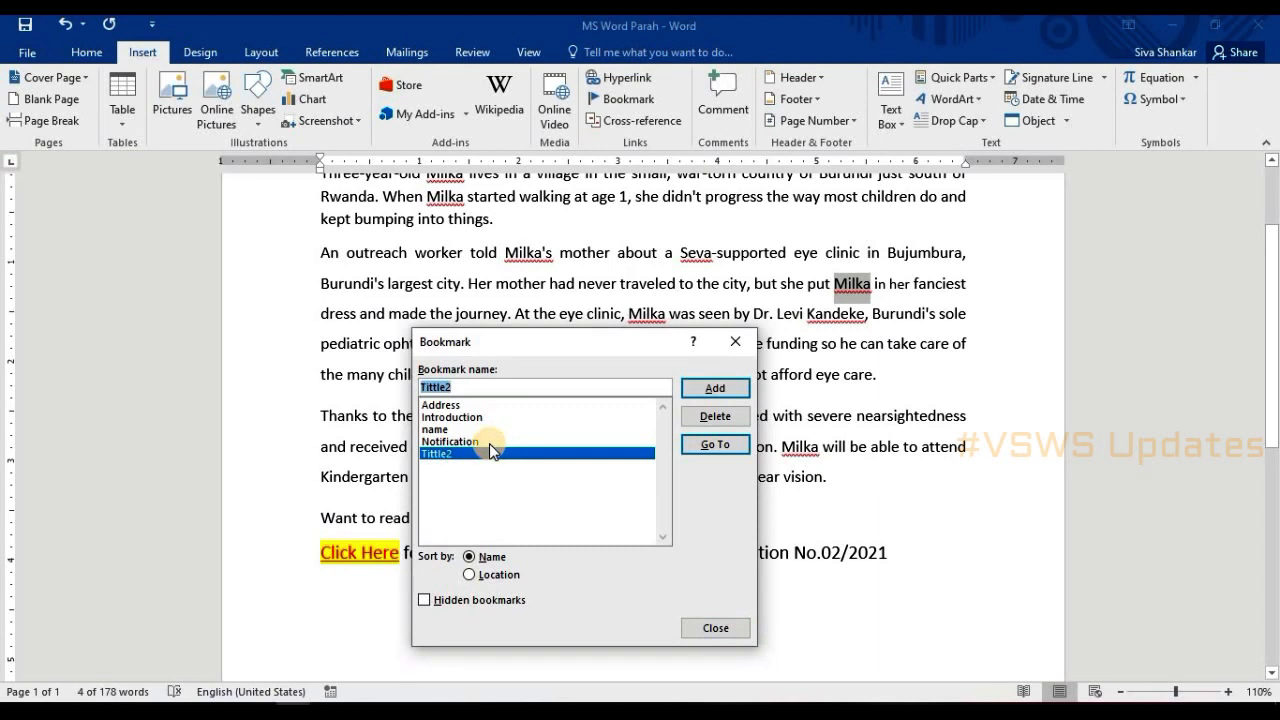
pyautogui.click(719, 446)
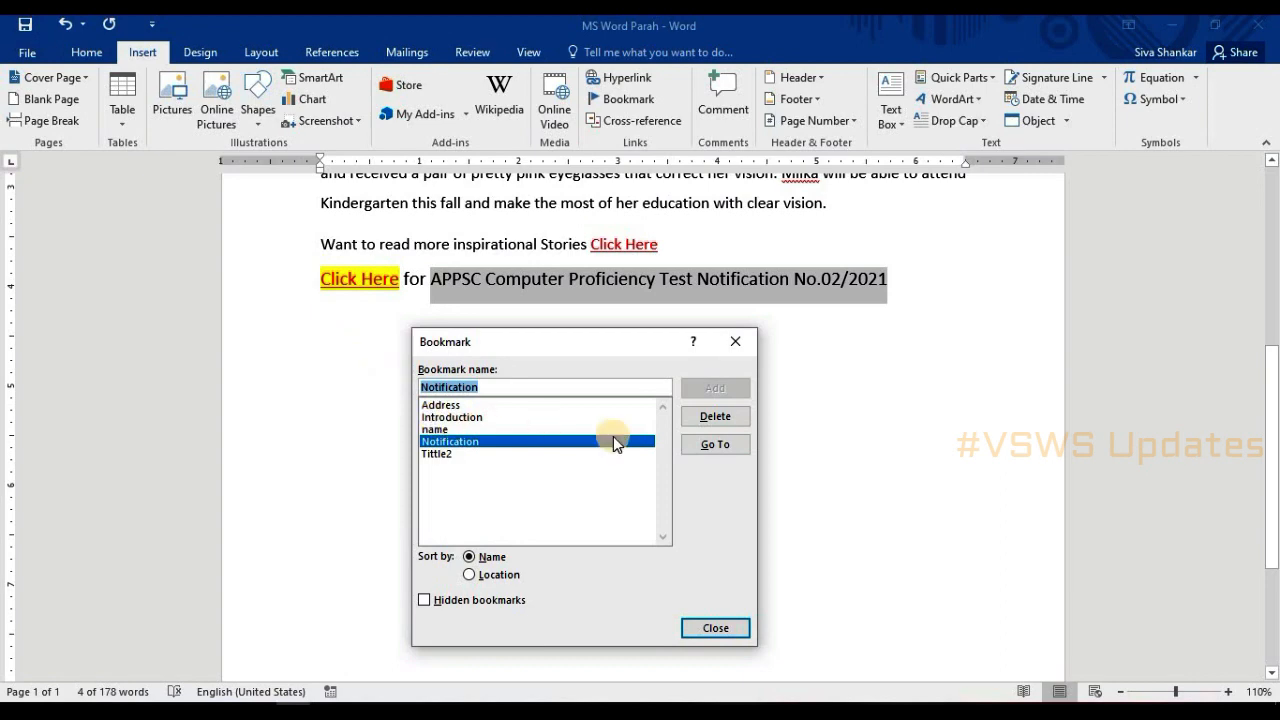
pyautogui.click(724, 632)
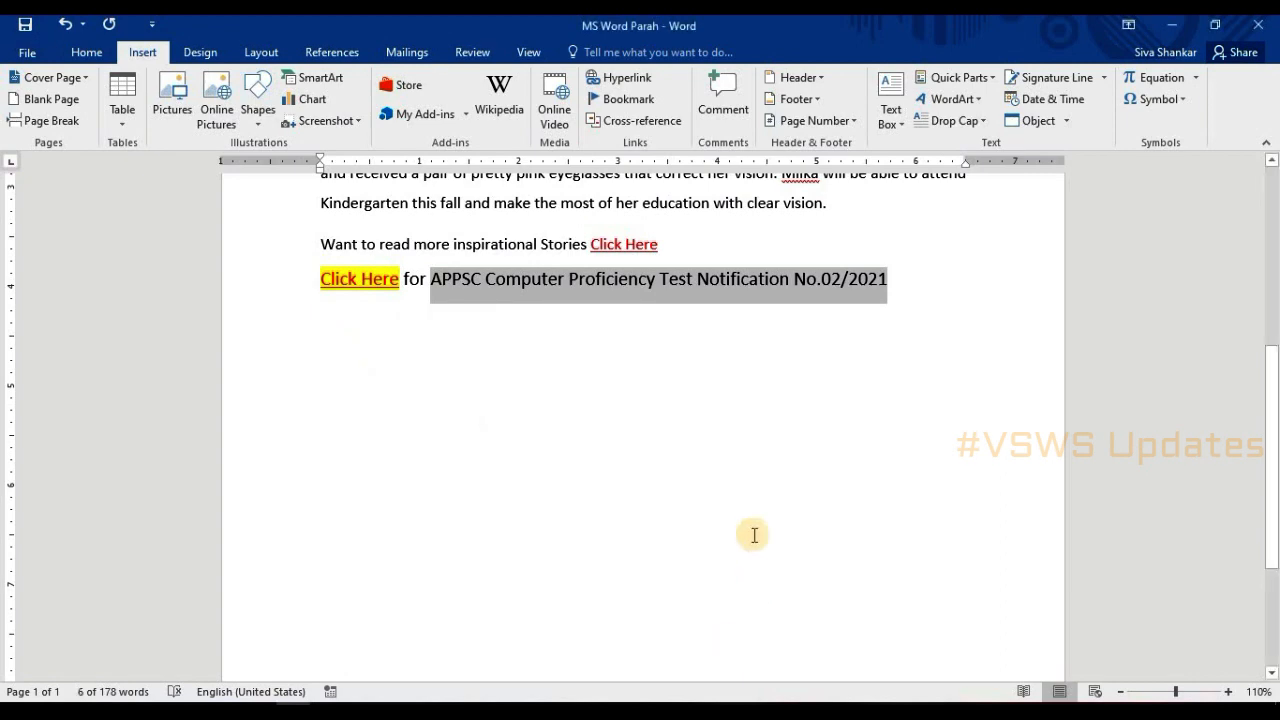
pyautogui.scroll(5, 650, 533)
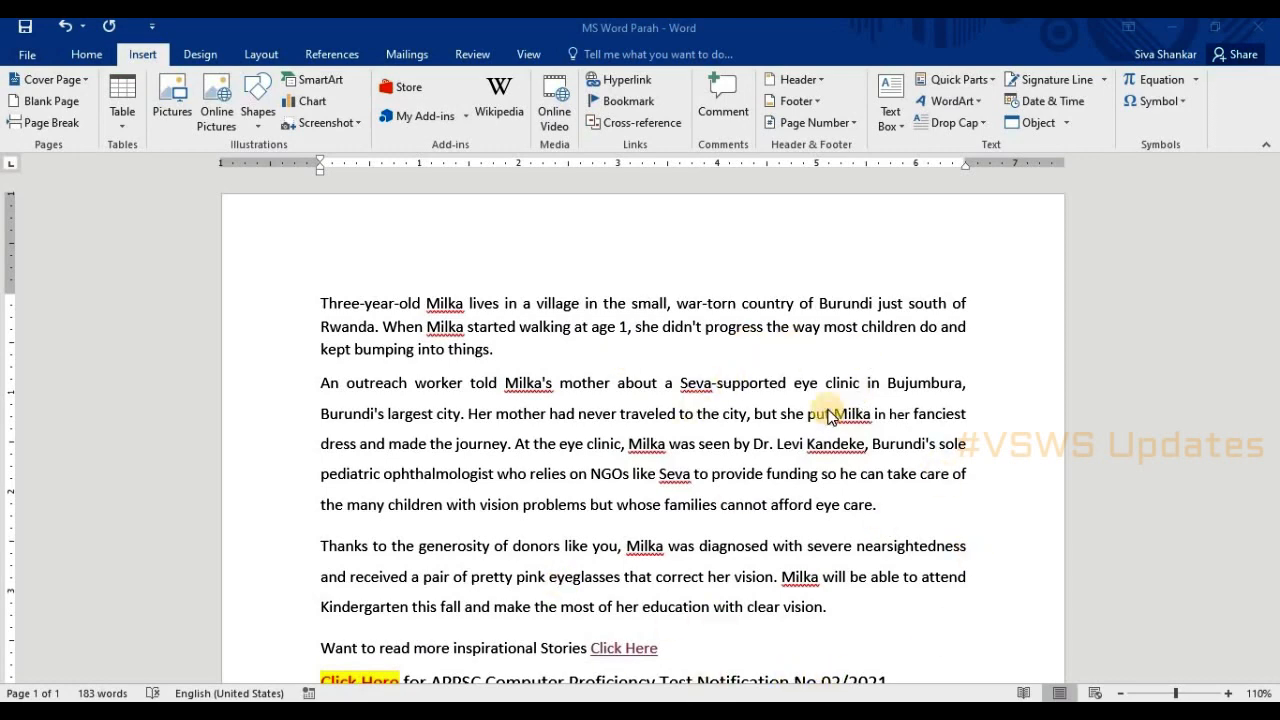
pyautogui.scroll(-5, 828, 495)
pyautogui.scroll(5, 828, 500)
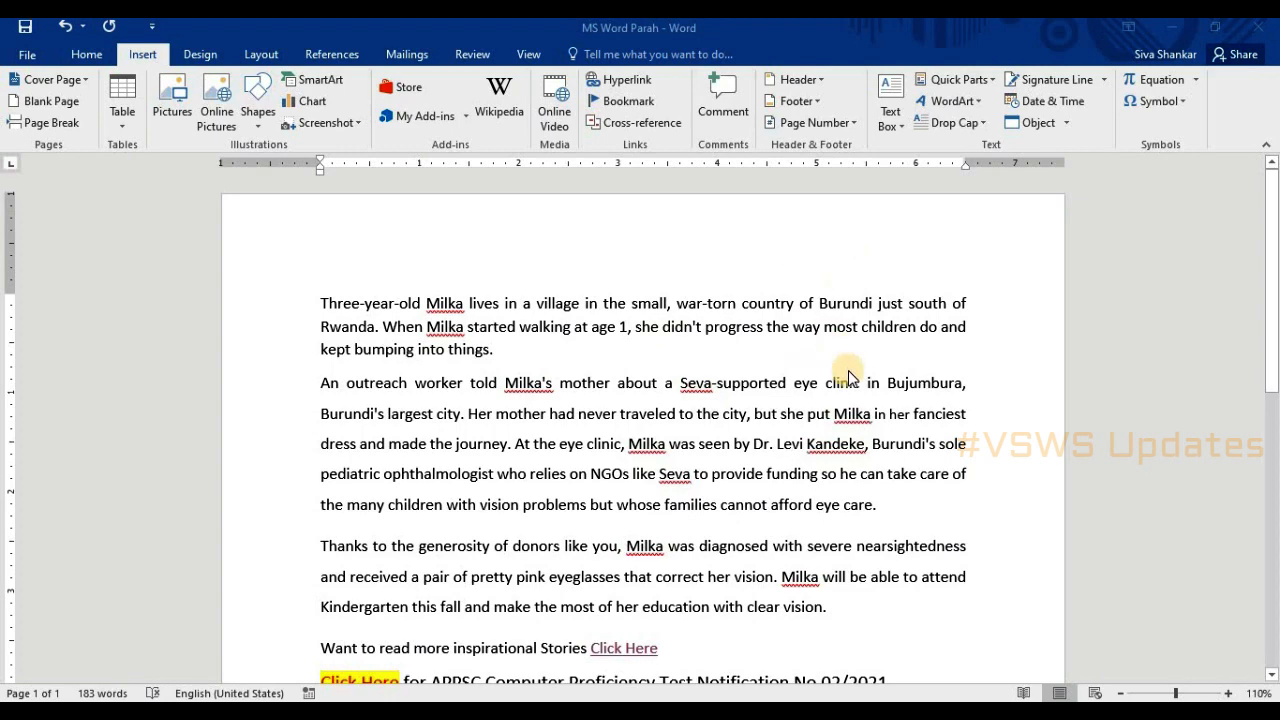
pyautogui.scroll(-10, 846, 405)
pyautogui.scroll(10, 840, 418)
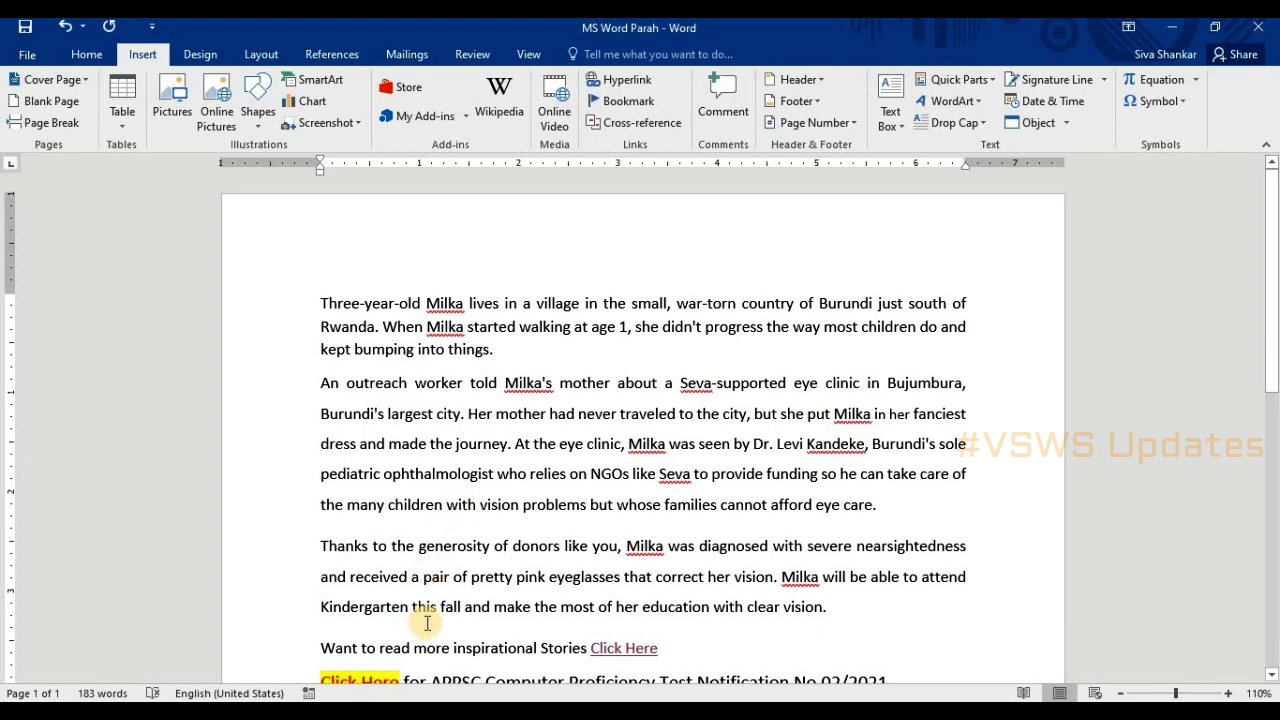
pyautogui.scroll(-3, 423, 623)
pyautogui.scroll(2, 516, 497)
pyautogui.scroll(1, 516, 497)
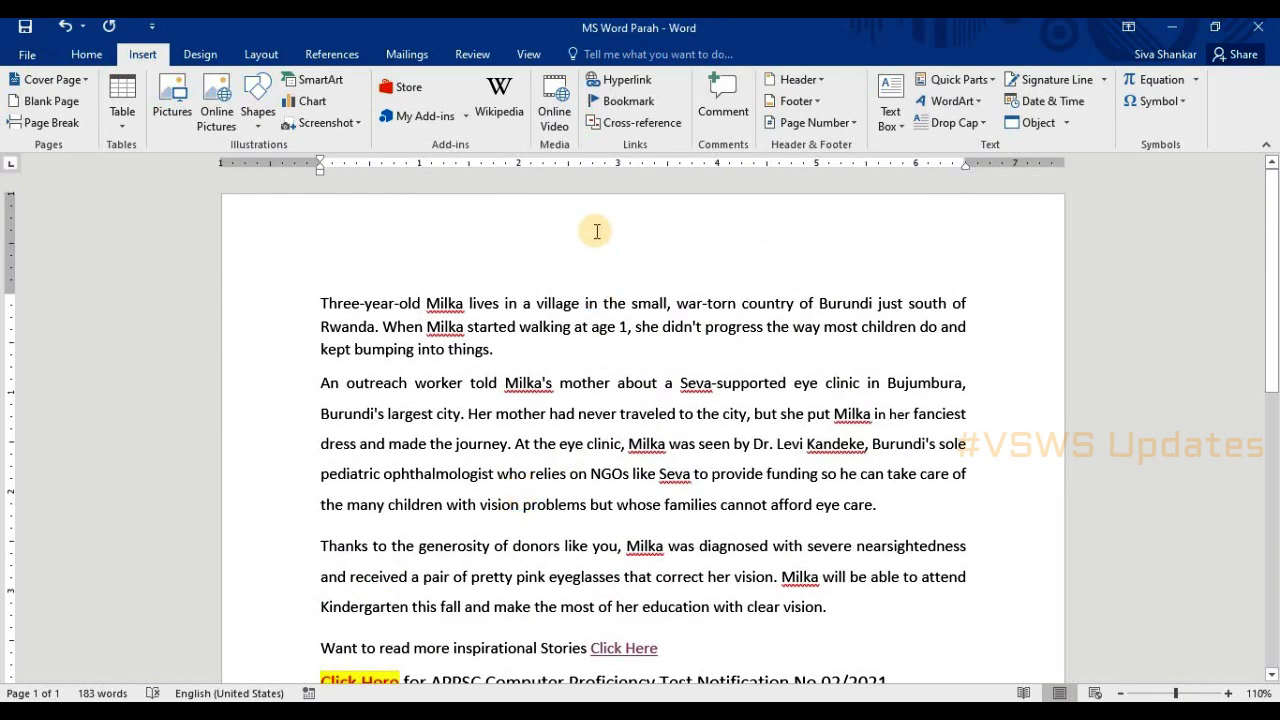
pyautogui.click(598, 80)
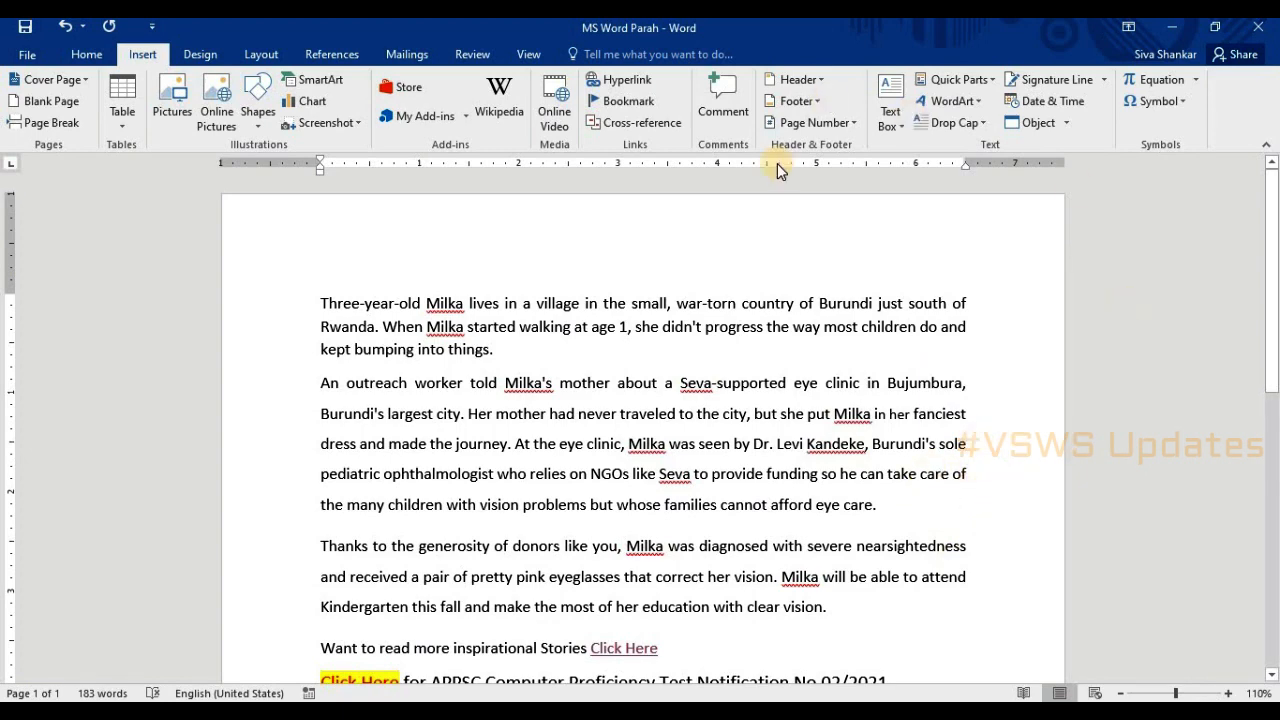
# Step: Hyperlink the words "Click Here" after "XYZ Company Sales" to the existing file Bike Sales Report July.xlsx
pyautogui.scroll(-8, 850, 420)
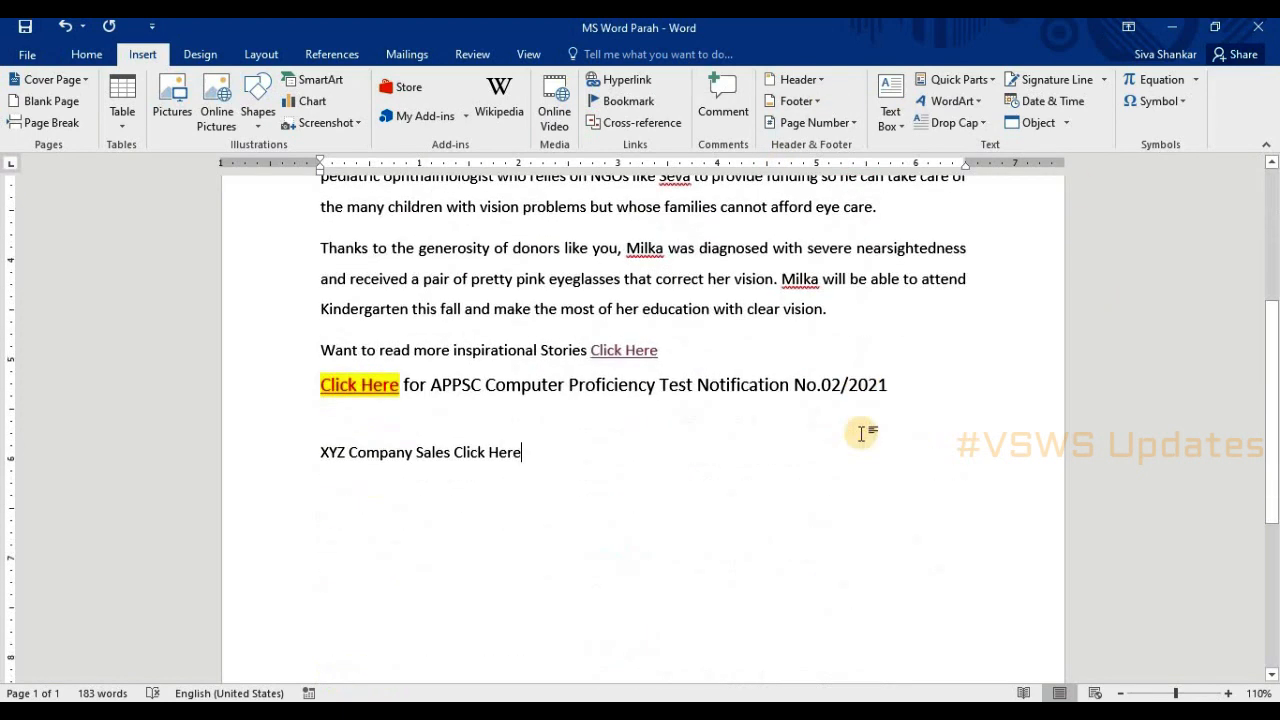
pyautogui.scroll(5, 857, 428)
pyautogui.scroll(-1, 609, 449)
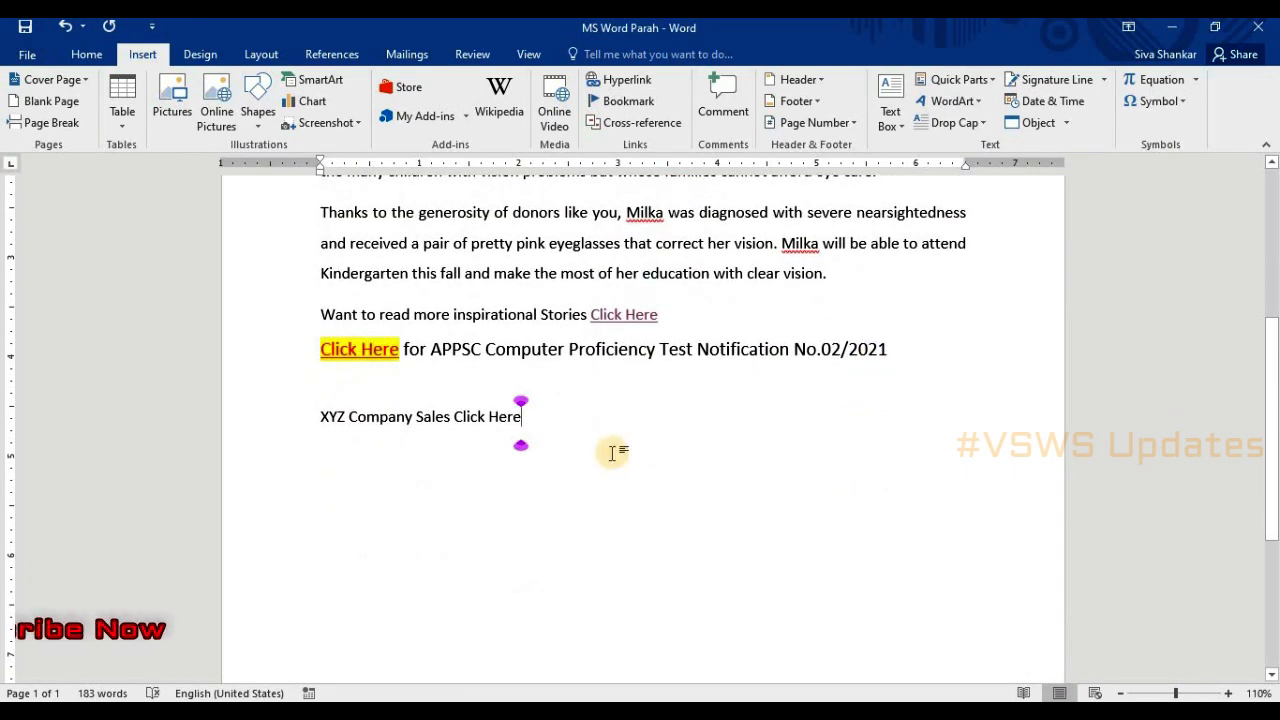
pyautogui.moveTo(521, 416); pyautogui.dragTo(328, 416)
pyautogui.click(488, 466)
pyautogui.moveTo(537, 414); pyautogui.dragTo(451, 417)
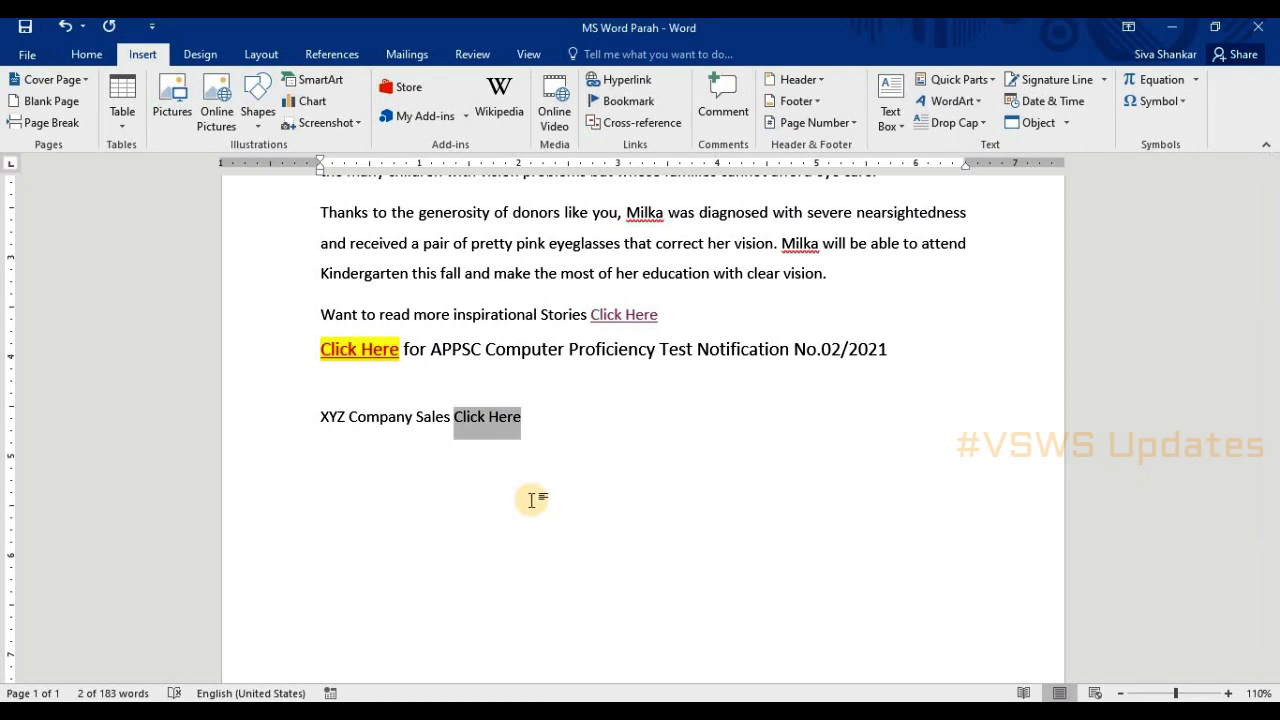
pyautogui.click(640, 80)
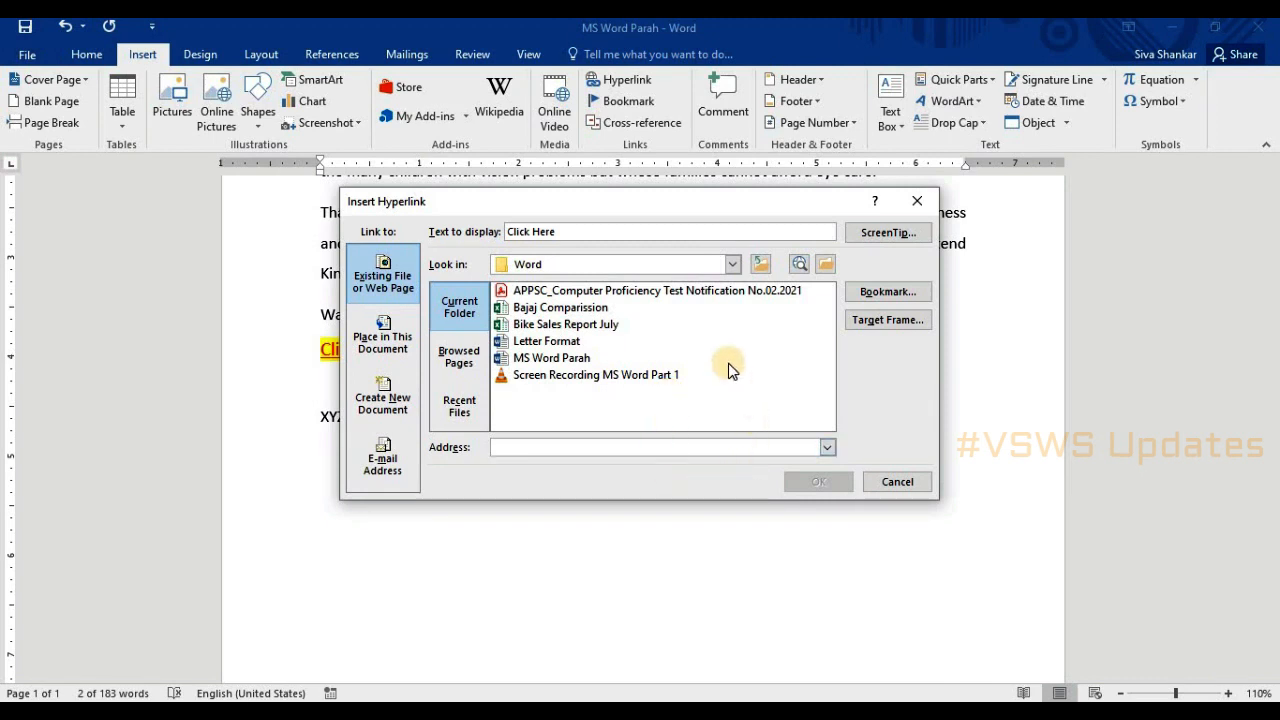
pyautogui.click(580, 325)
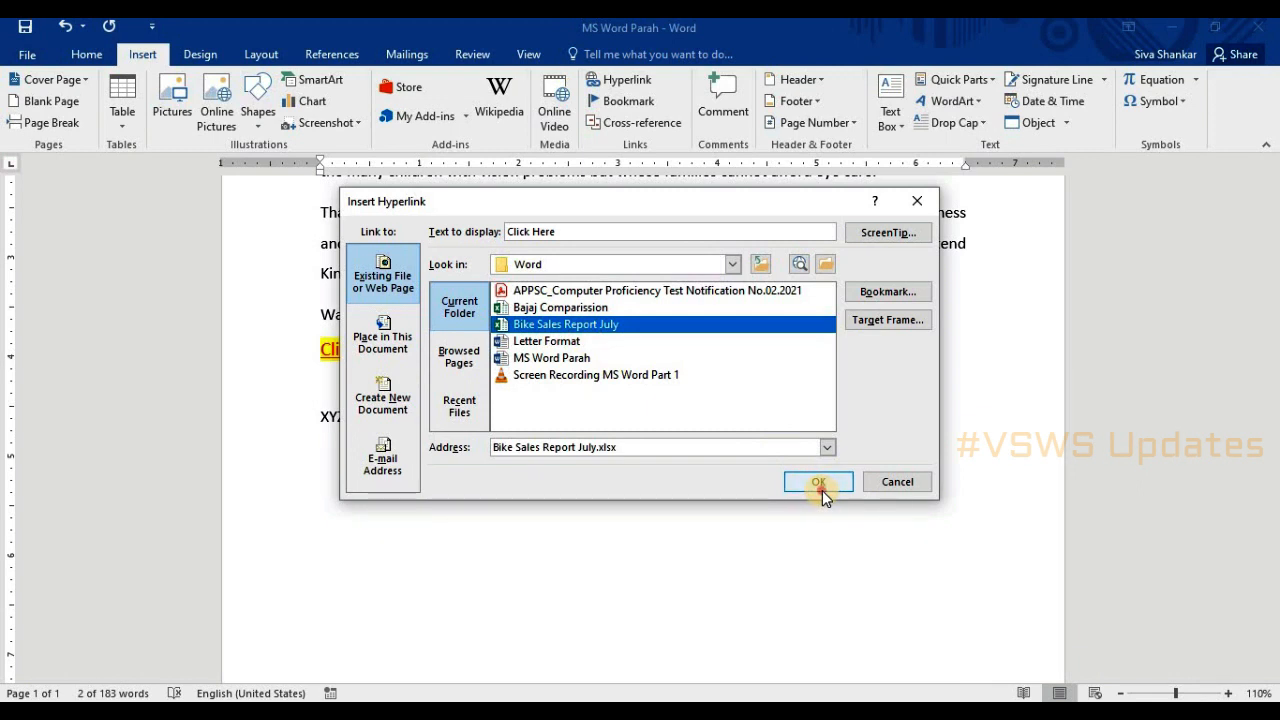
pyautogui.click(820, 484)
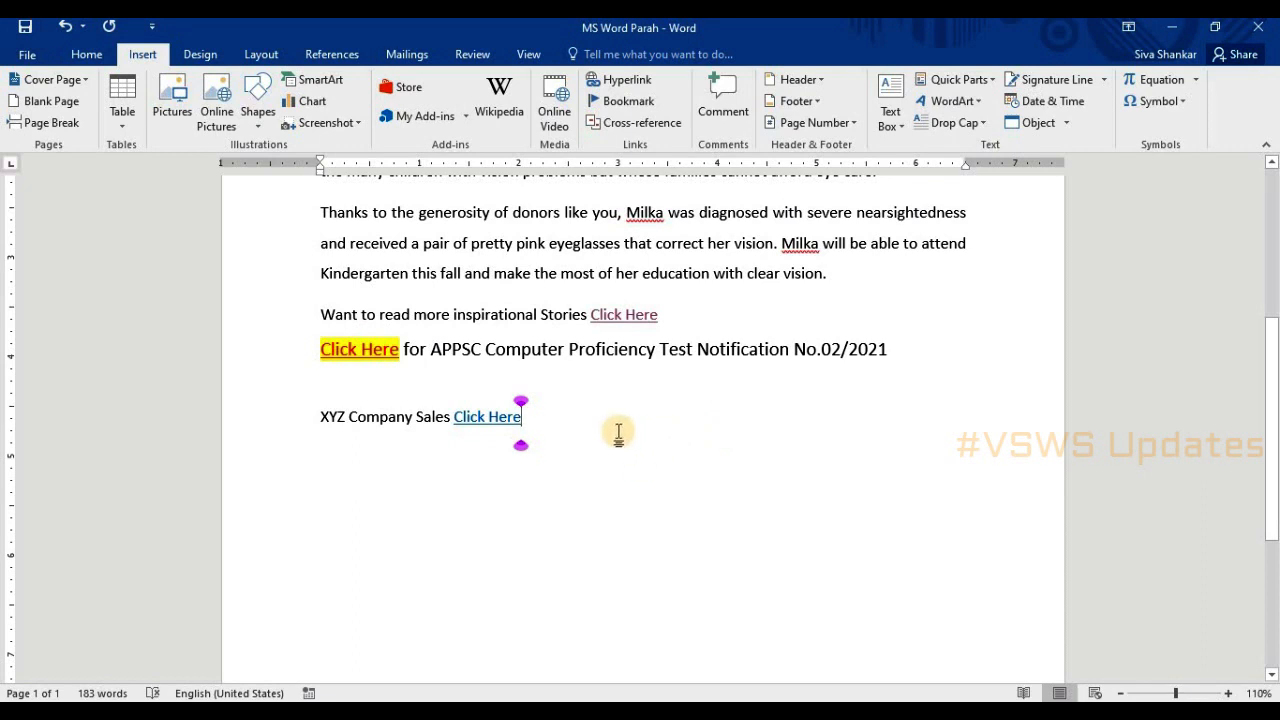
pyautogui.moveTo(521, 416); pyautogui.dragTo(449, 414)
pyautogui.click(583, 449)
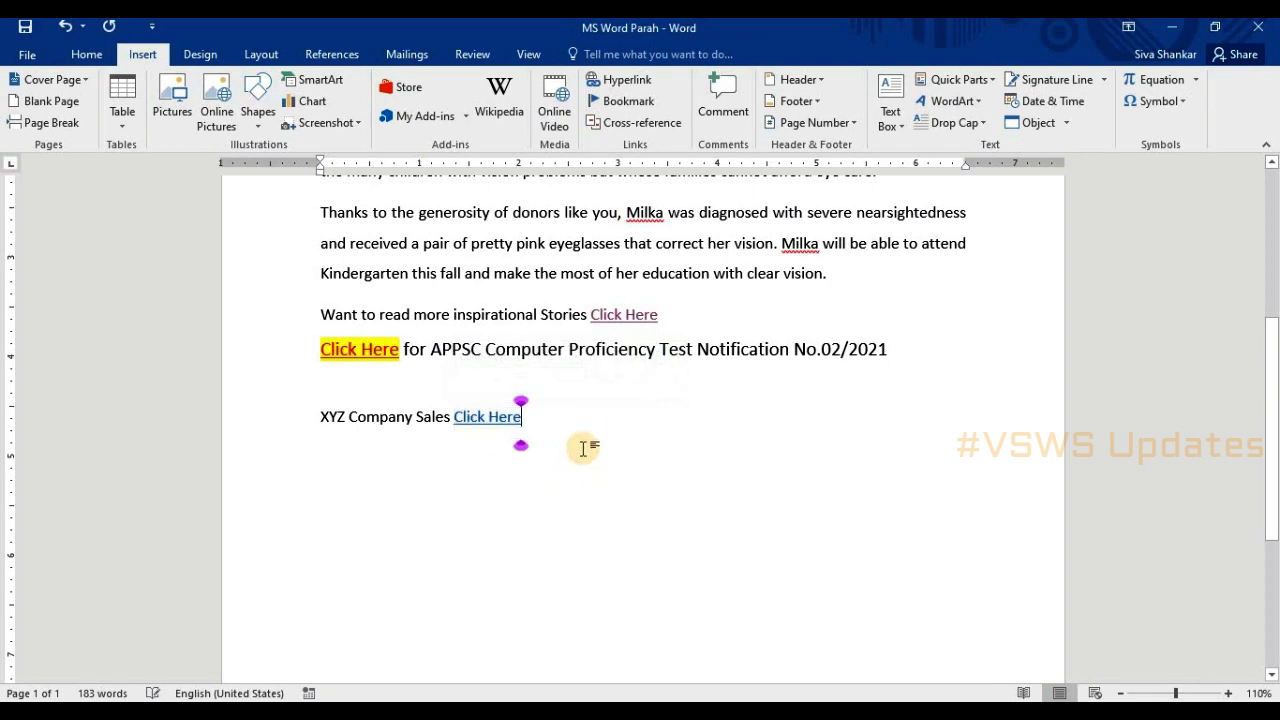
# Step: Follow the XYZ Company Sales link to Excel, maximize the workbook, examine the July 2021 sales table, and close it
pyautogui.keyDown('ctrl'); pyautogui.click(485, 418); pyautogui.keyUp('ctrl')
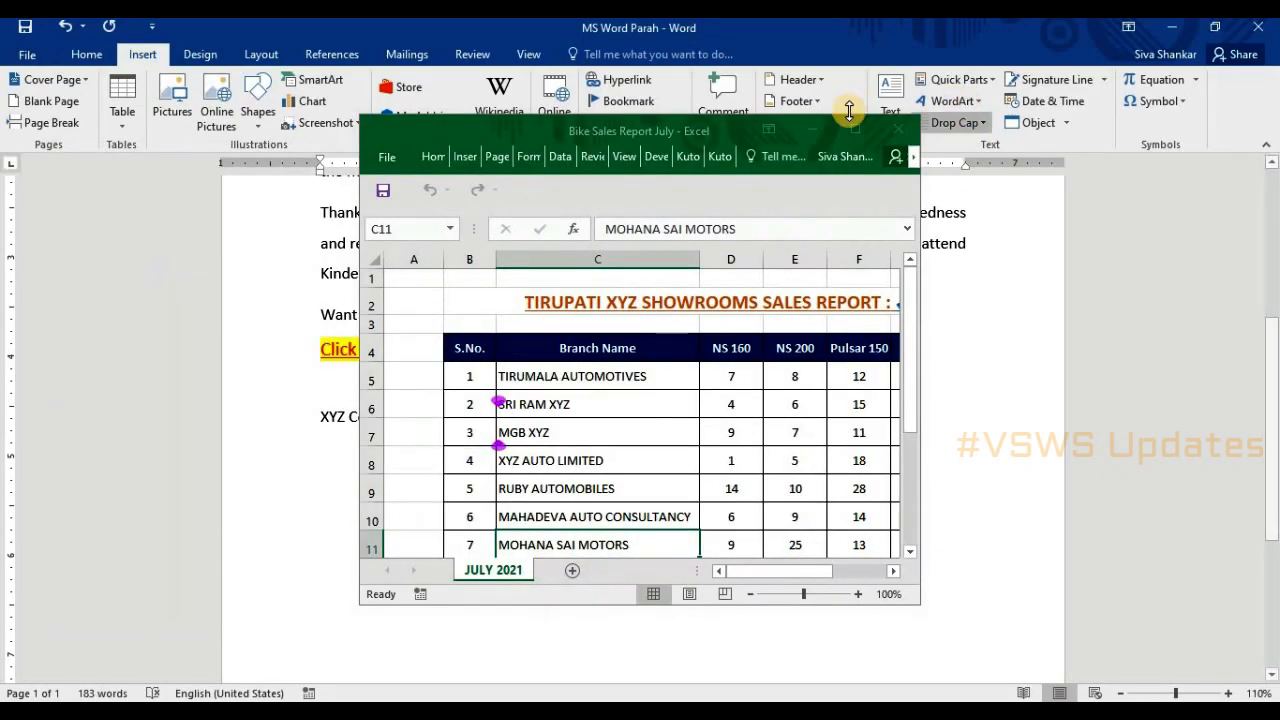
pyautogui.click(854, 129)
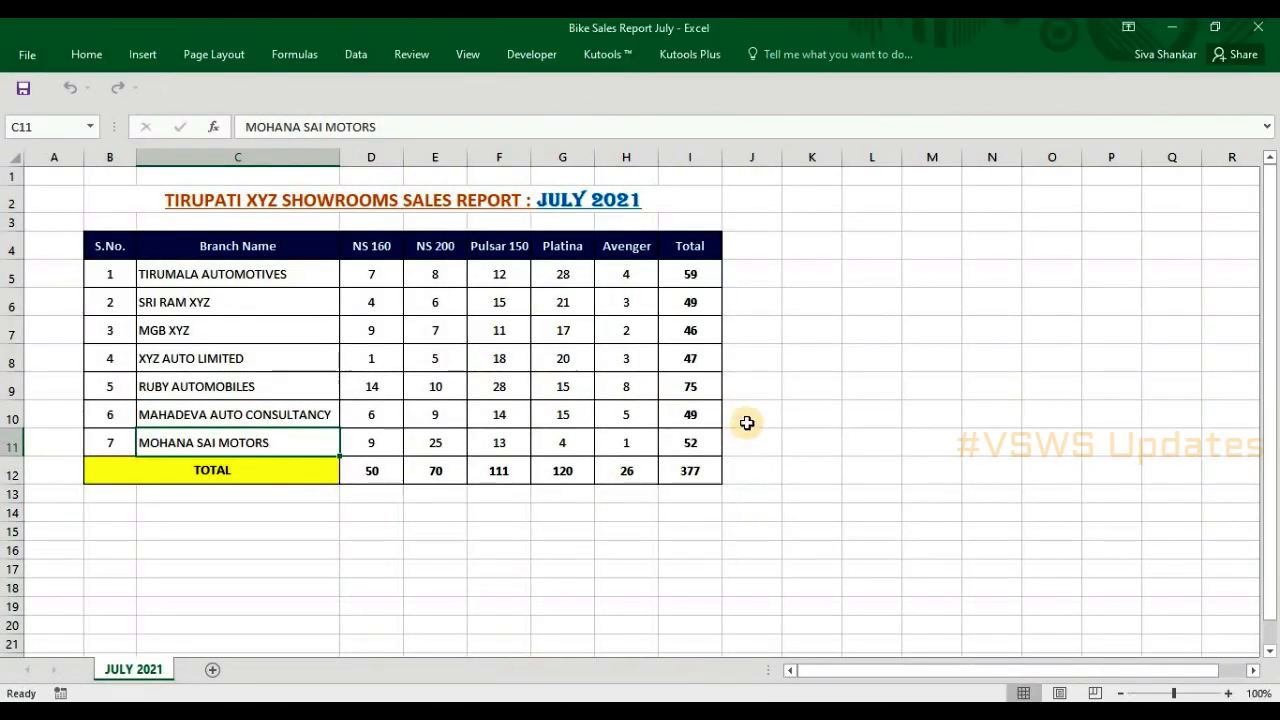
pyautogui.moveTo(837, 356); pyautogui.dragTo(480, 186)
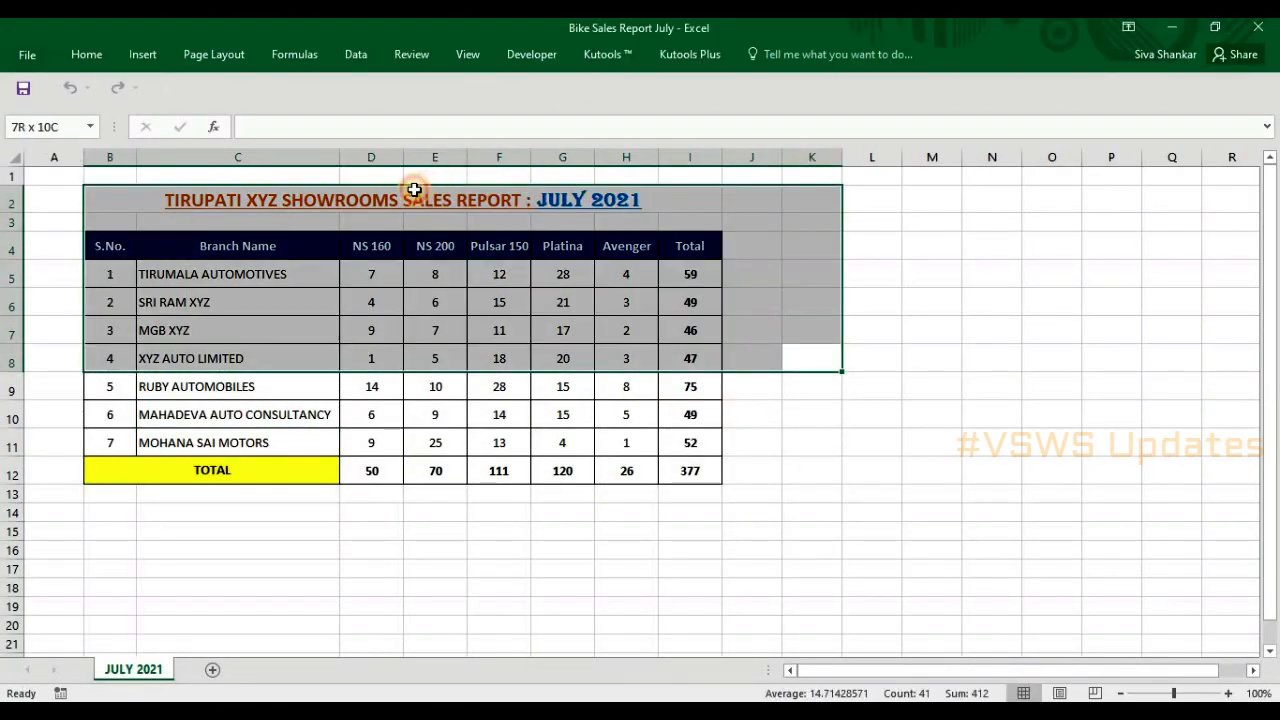
pyautogui.click(1058, 360)
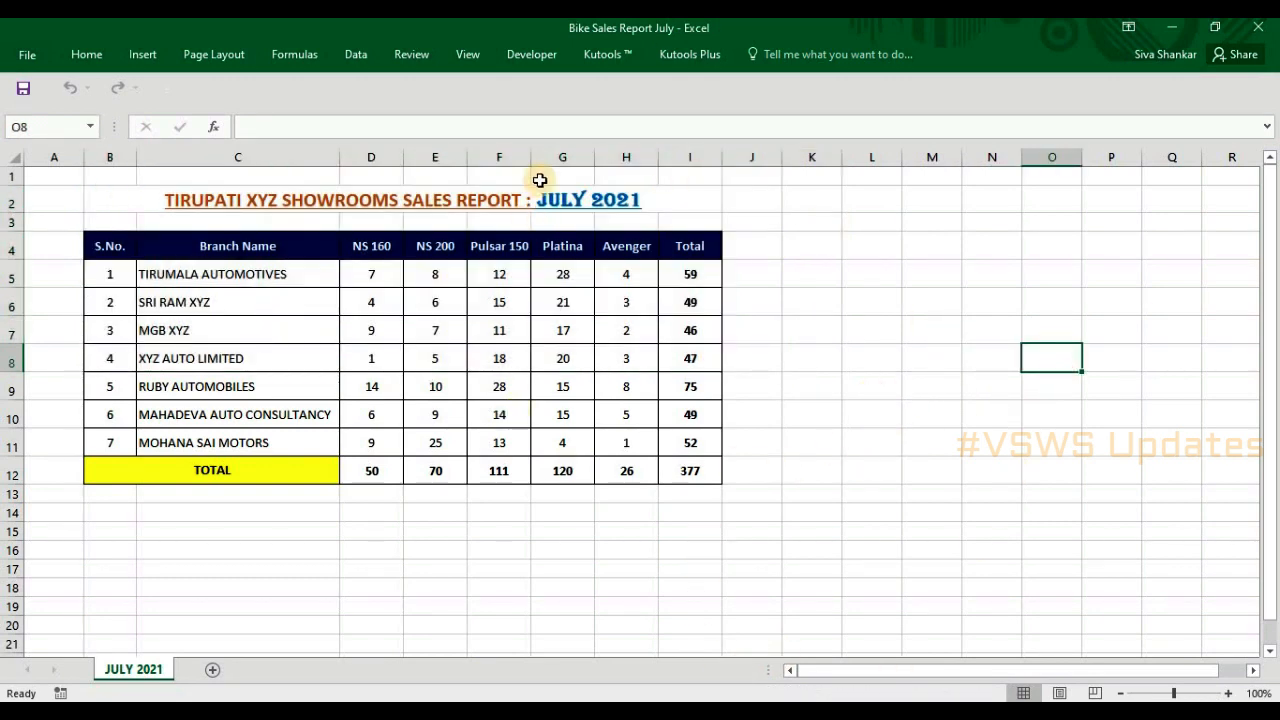
pyautogui.click(1258, 28)
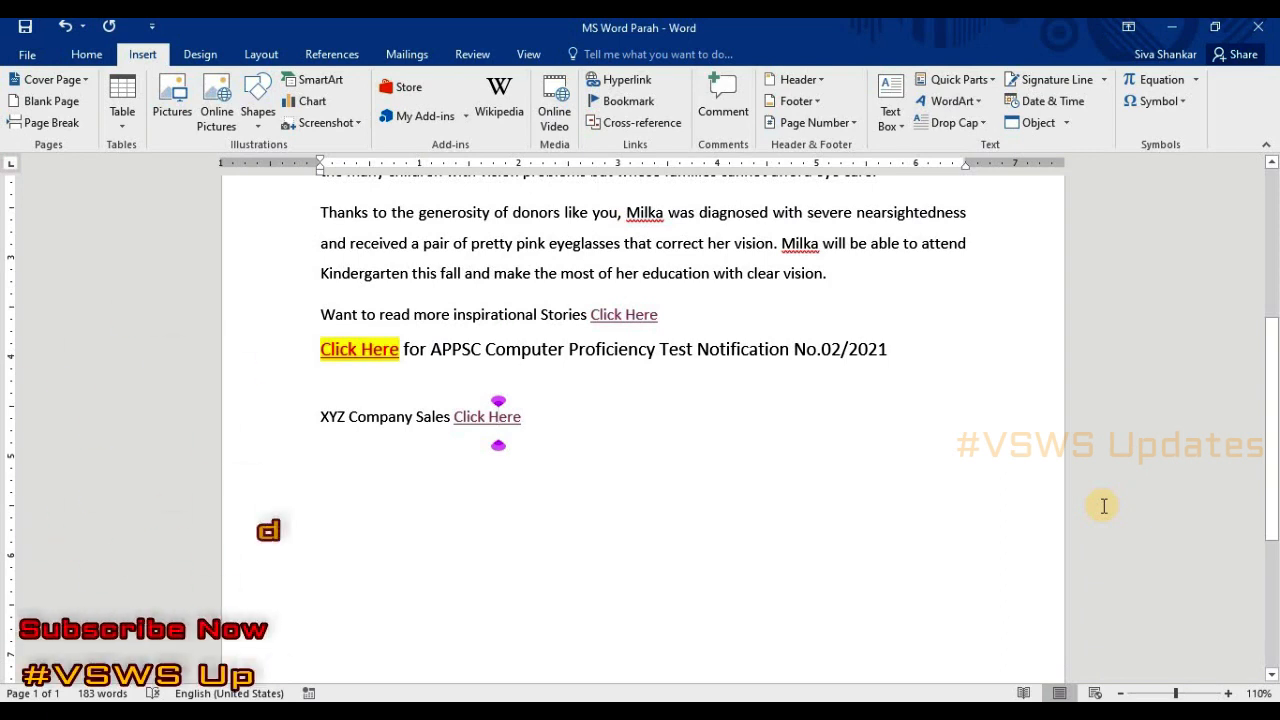
# Step: Hyperlink the highlighted "Click Here" before "for APPSC Computer Proficiency Test" to the copied web address of the CPT notification PDF
pyautogui.click(548, 531)
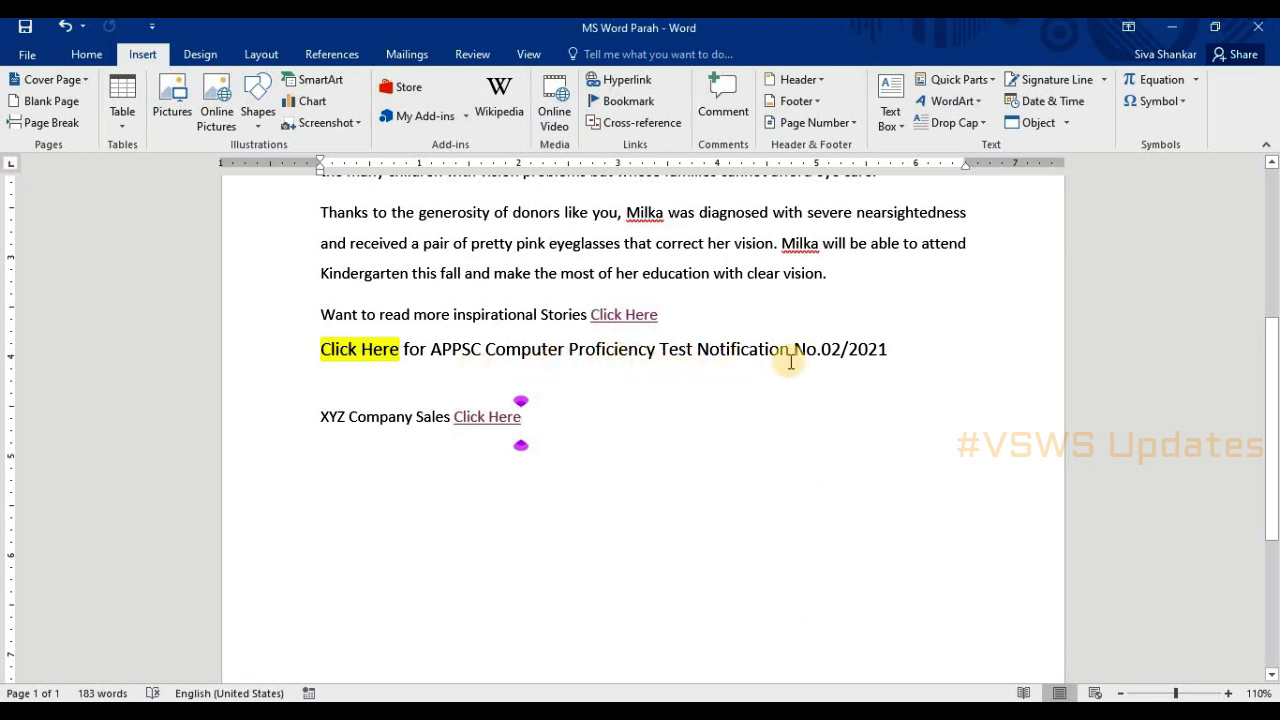
pyautogui.moveTo(886, 346); pyautogui.dragTo(828, 352)
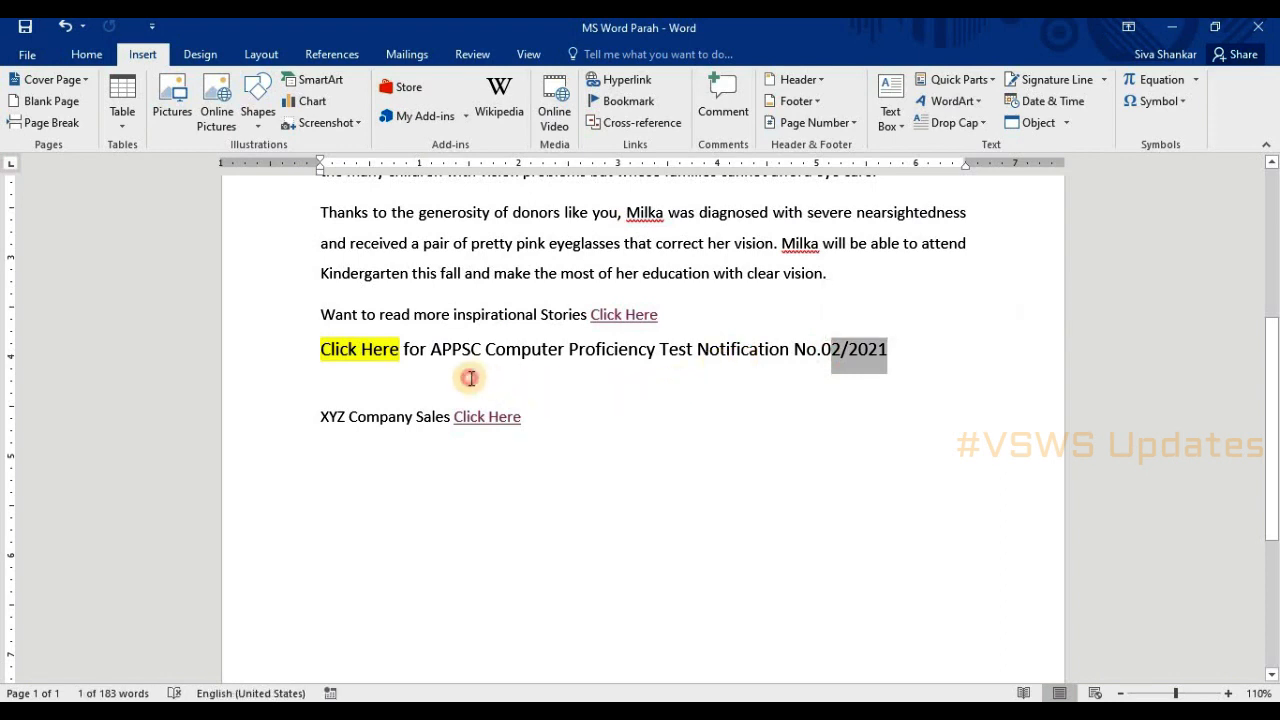
pyautogui.click(470, 378)
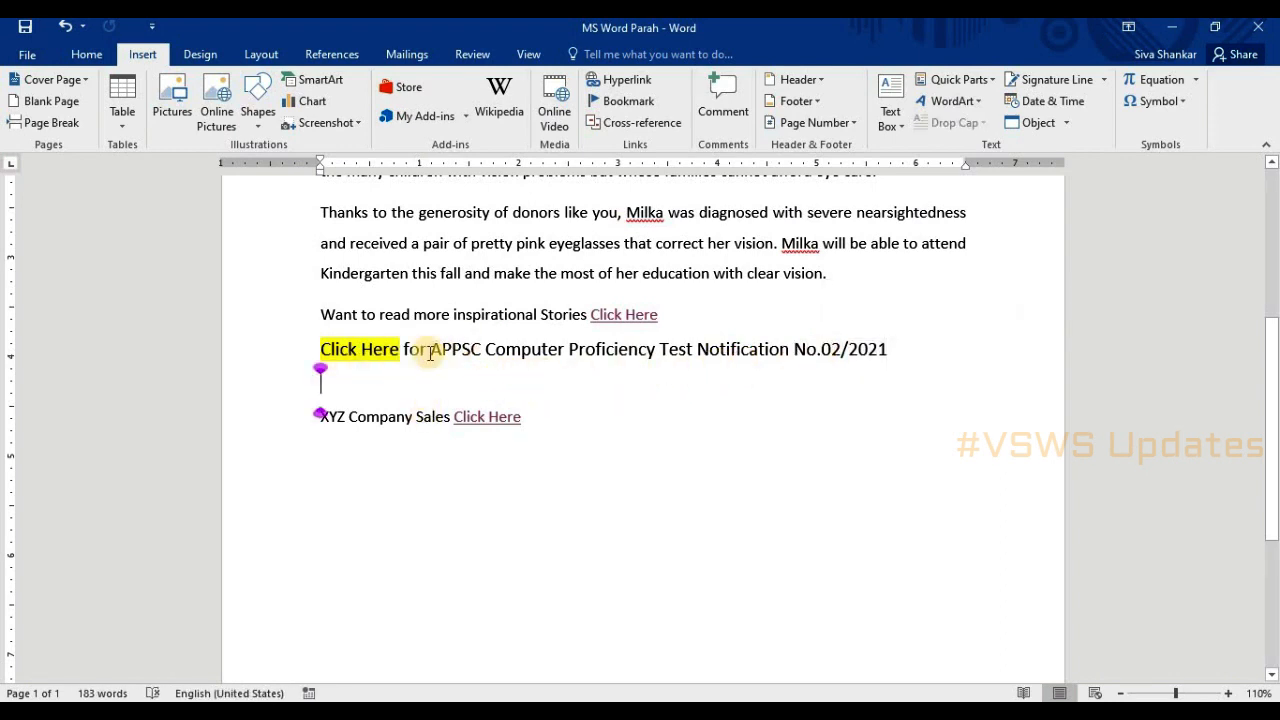
pyautogui.moveTo(390, 349); pyautogui.dragTo(322, 349)
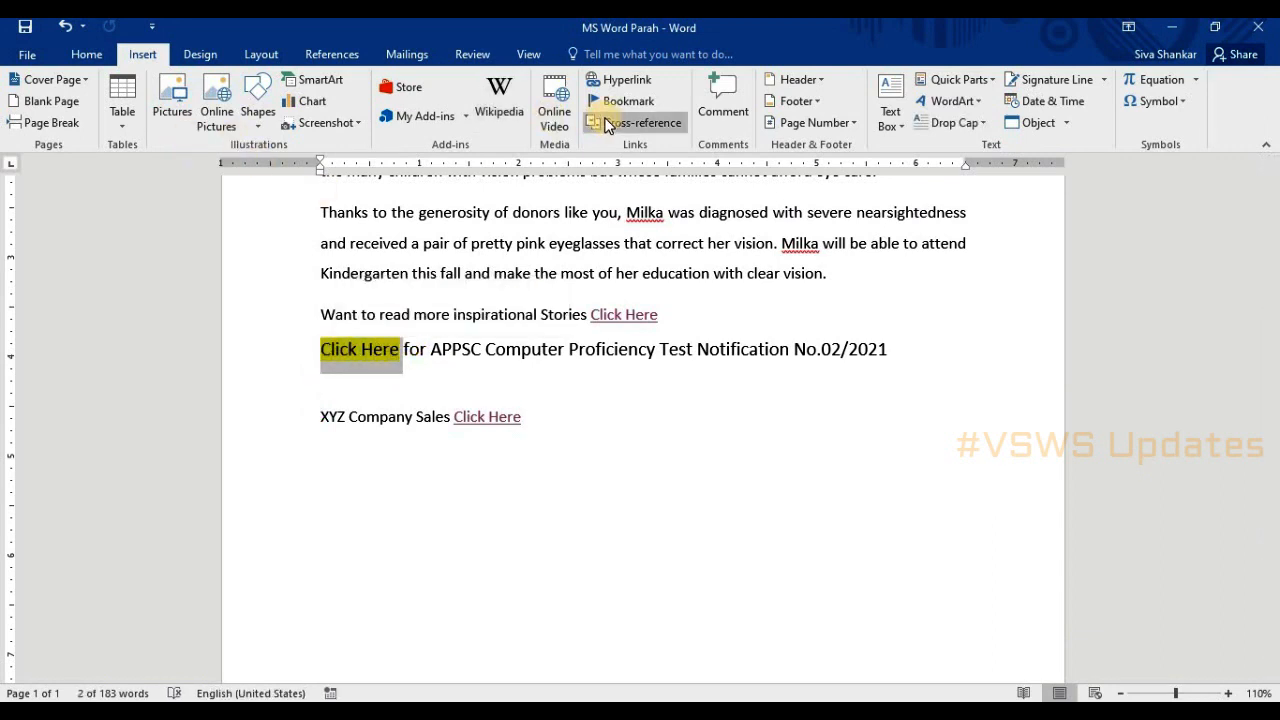
pyautogui.click(646, 80)
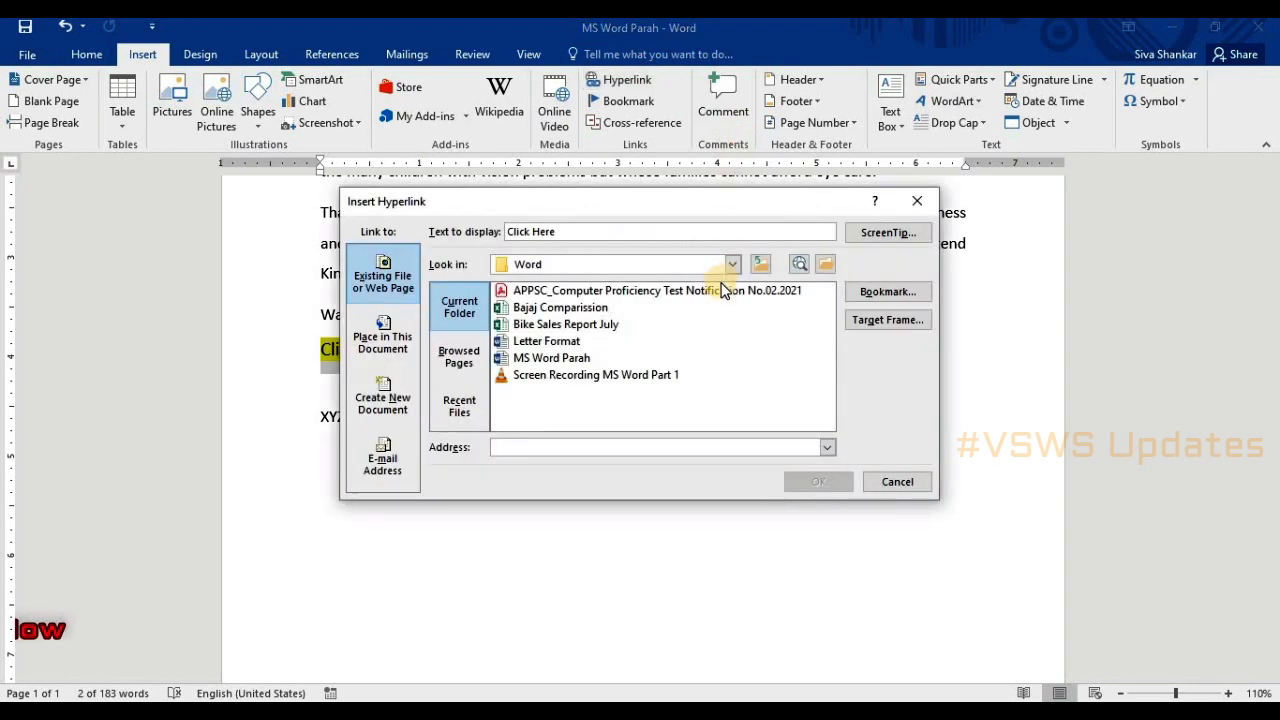
pyautogui.hotkey('ctrl', 'v')
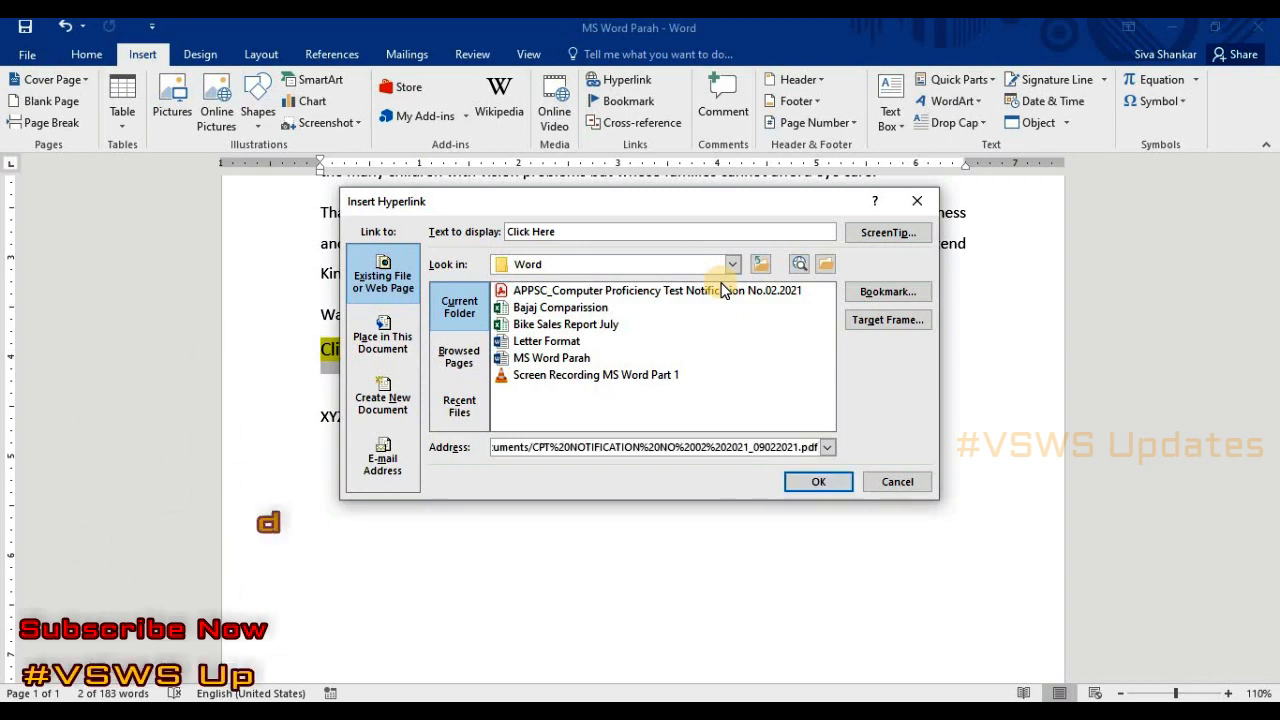
pyautogui.click(830, 483)
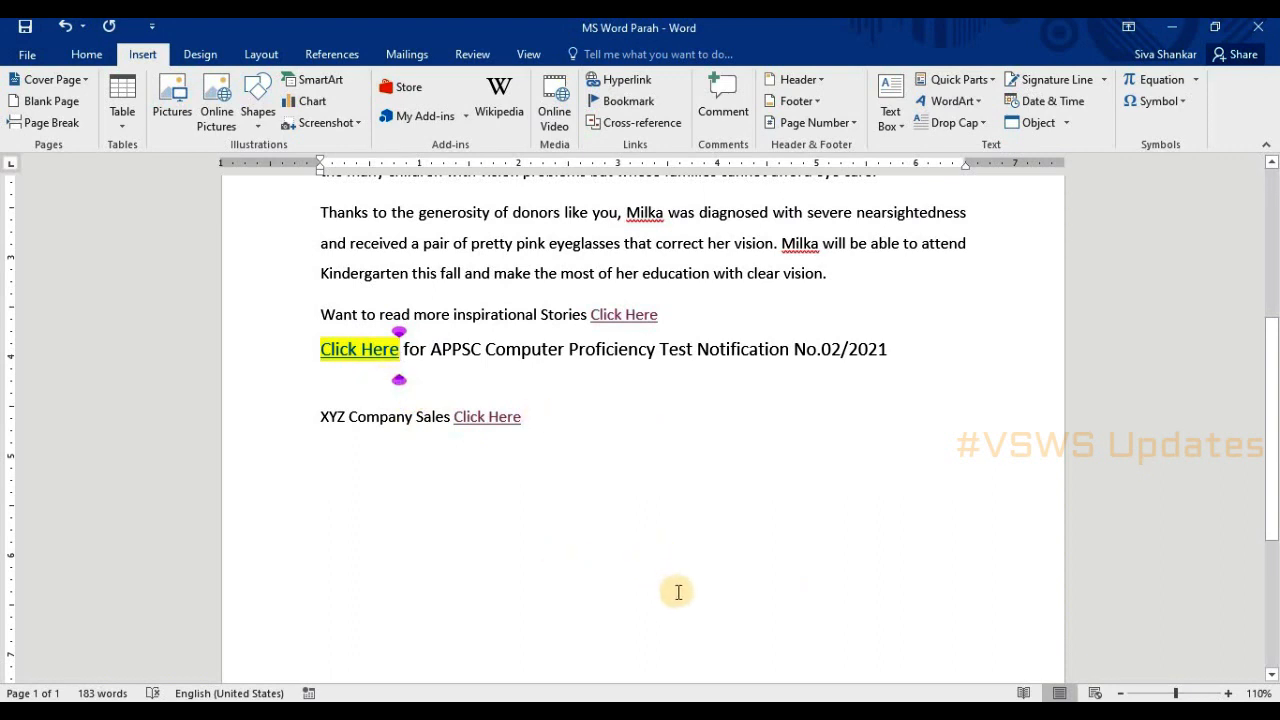
# Step: Follow the highlighted "Click Here" link and allow the notification PDF to open
pyautogui.hotkey('ctrl', 'End')
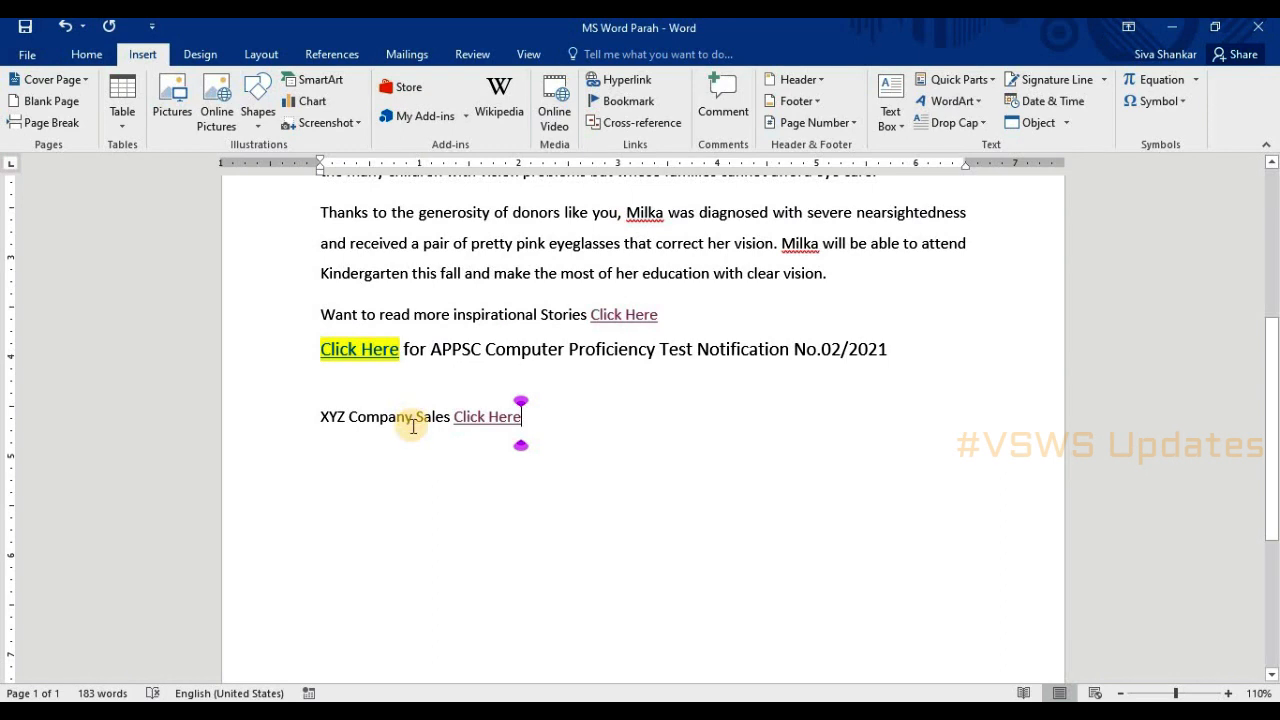
pyautogui.click(361, 349)
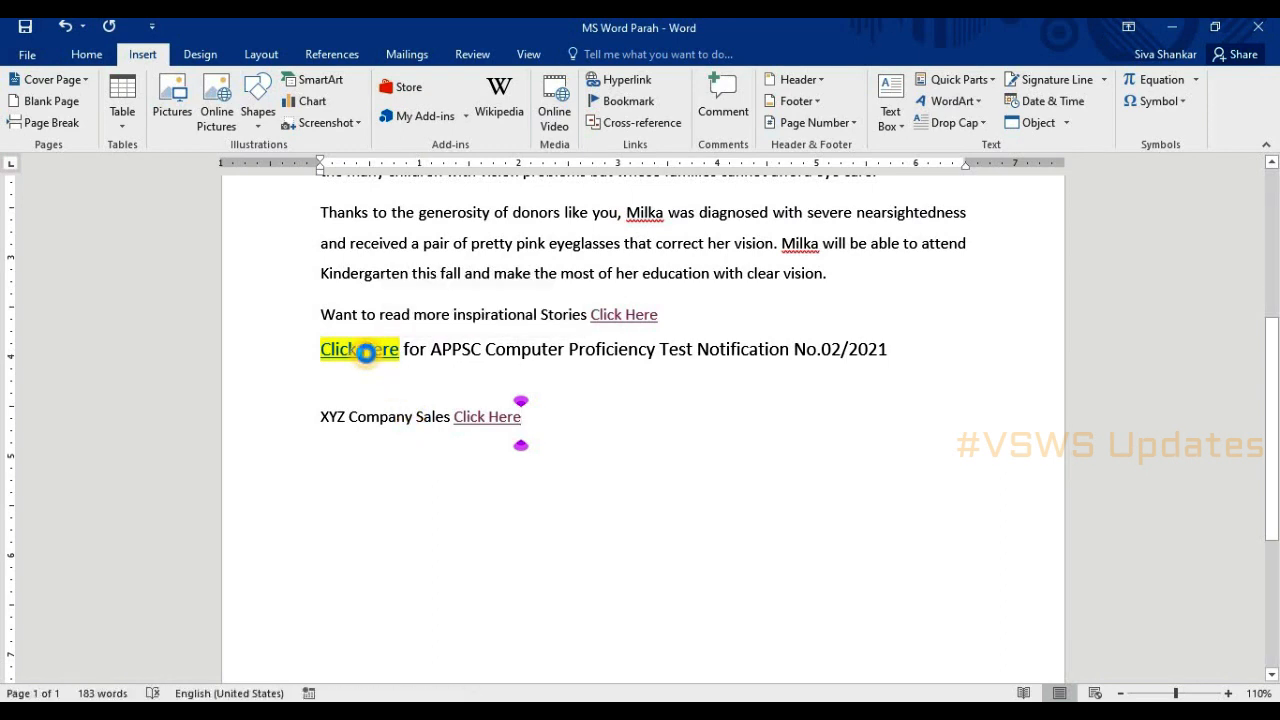
pyautogui.keyDown('ctrl'); pyautogui.click(361, 349); pyautogui.keyUp('ctrl')
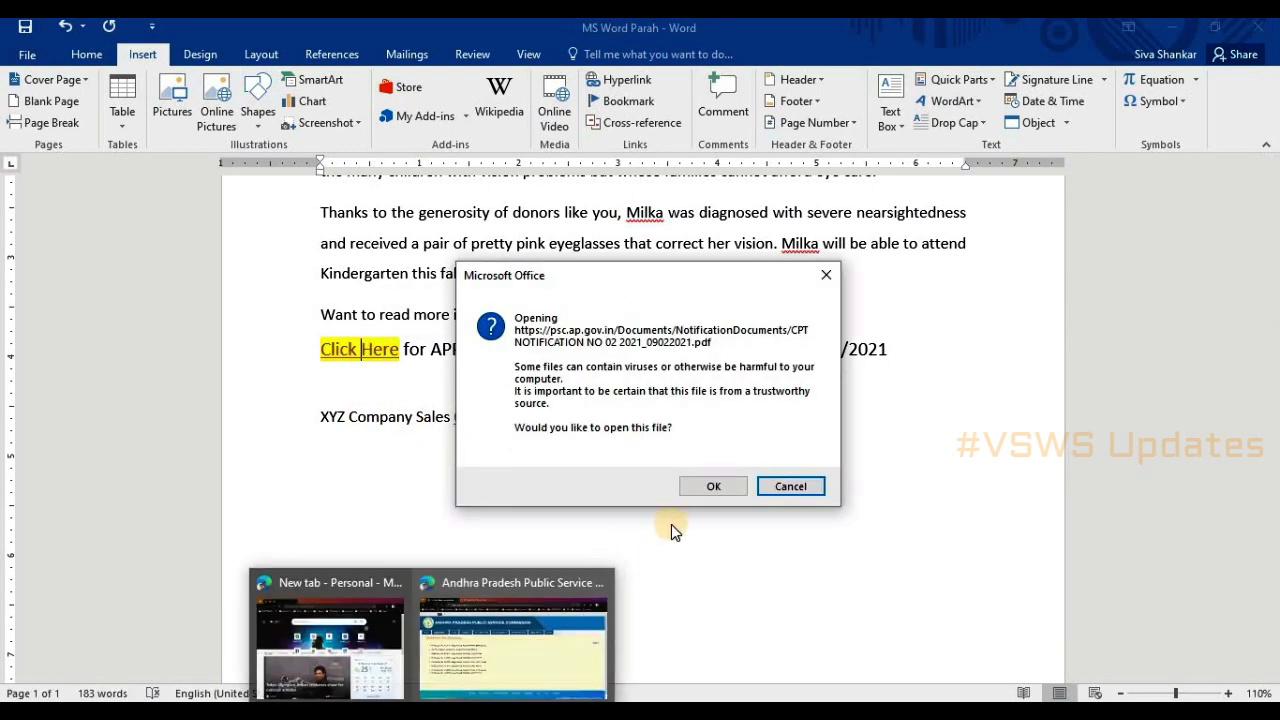
pyautogui.click(722, 487)
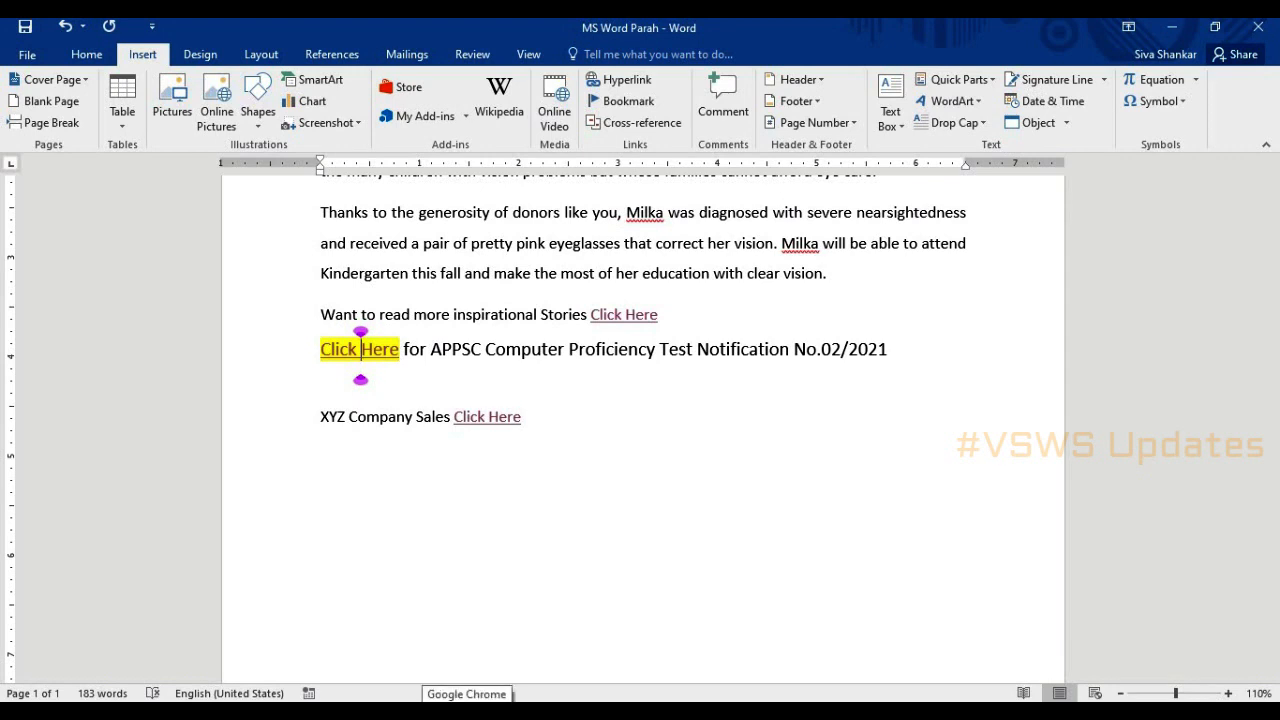
# Step: Switch to Google Chrome, read through the CPT notification PDF to the fee section on page 2, and close the window
pyautogui.moveTo(432, 711)
pyautogui.click(361, 635)
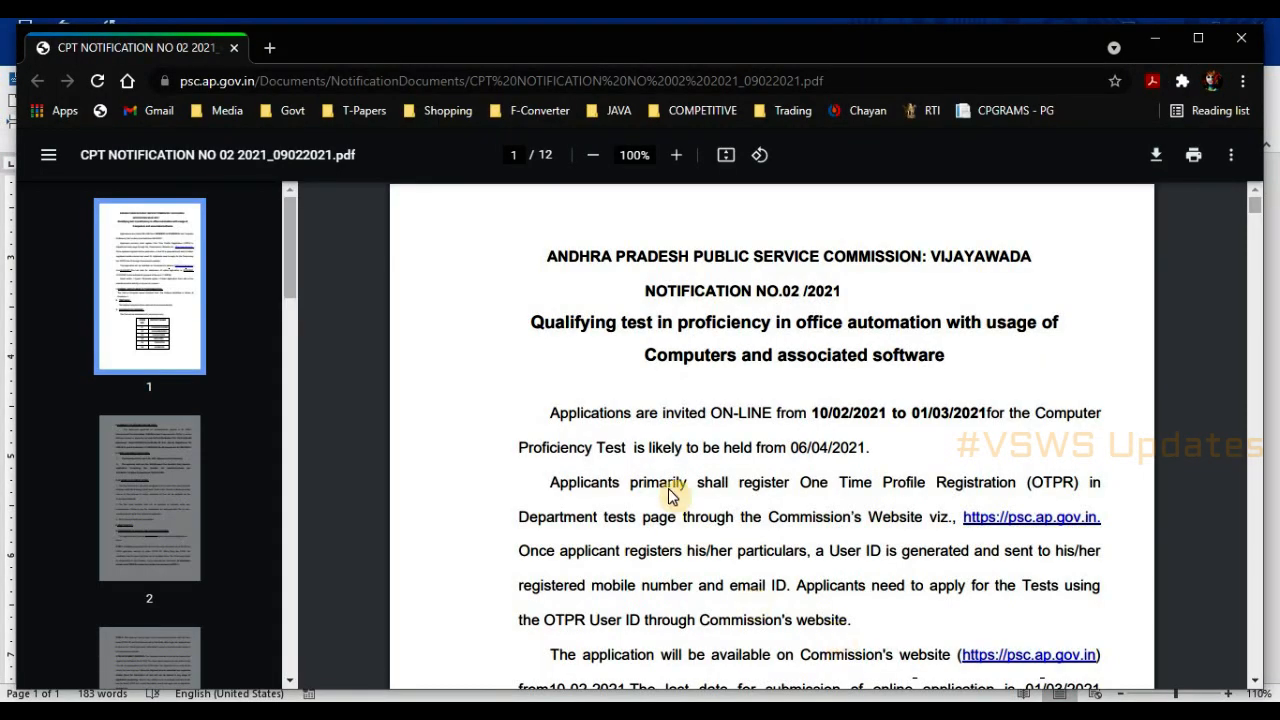
pyautogui.scroll(-3, 731, 512)
pyautogui.scroll(-14, 731, 512)
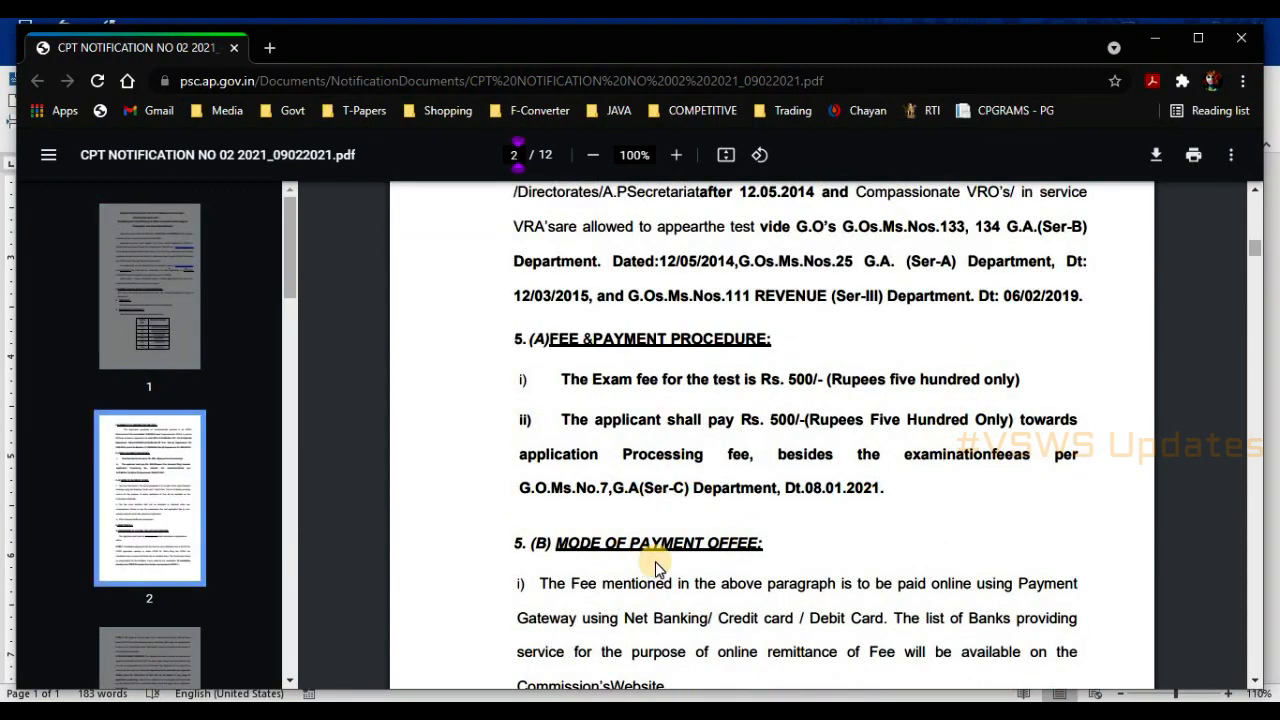
pyautogui.click(1240, 42)
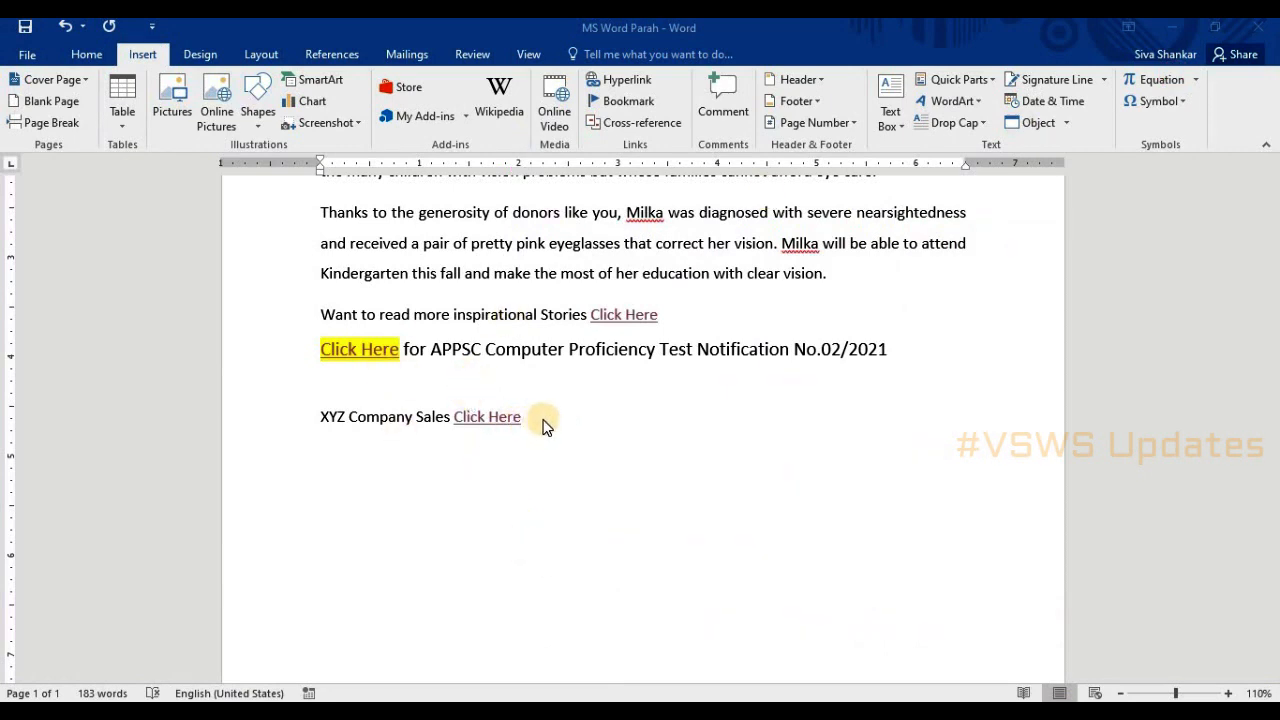
# Step: Dismiss the antivirus offer notification and place the cursor in the word "for" on the APPSC notification line
pyautogui.click(458, 426)
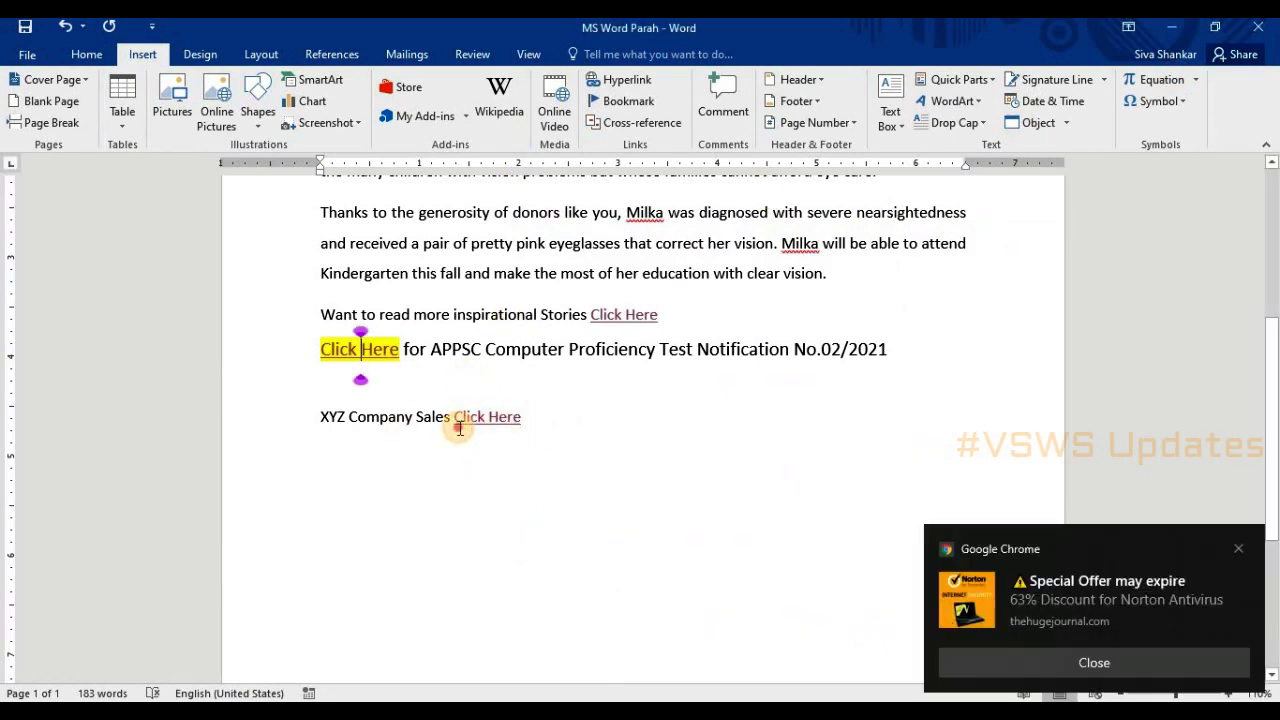
pyautogui.click(1238, 549)
pyautogui.click(409, 375)
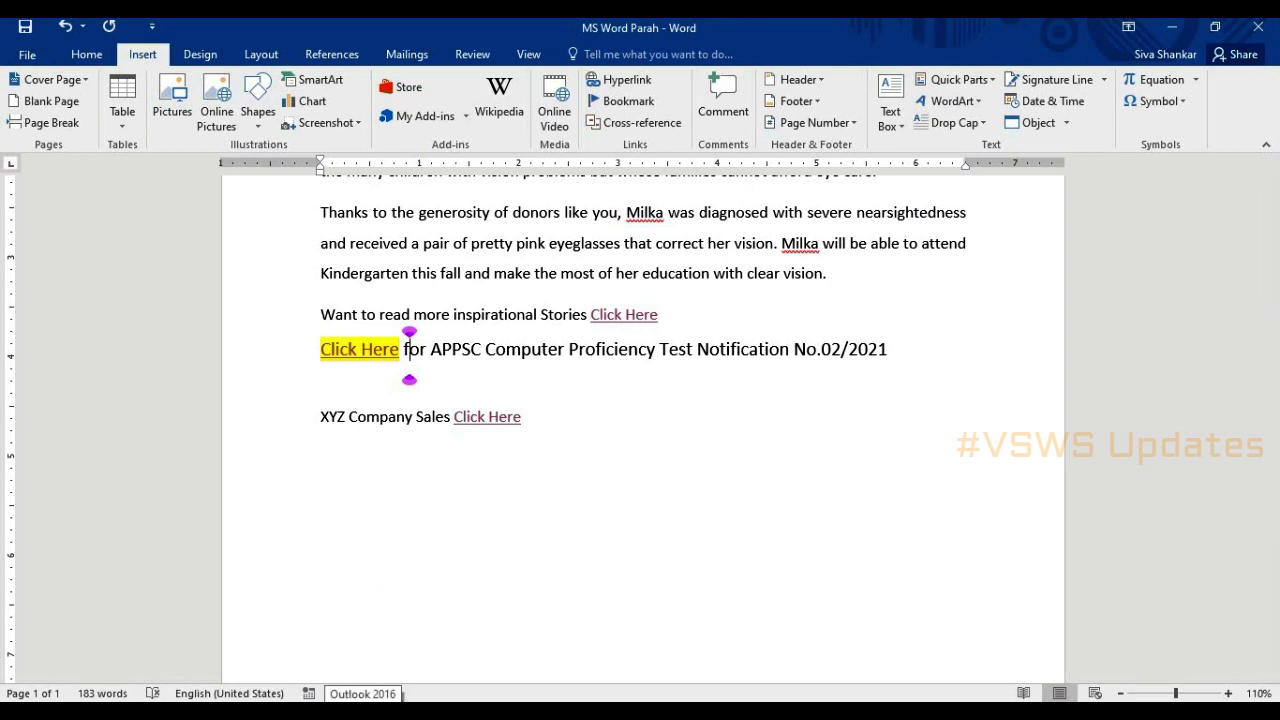
pyautogui.moveTo(608, 666)
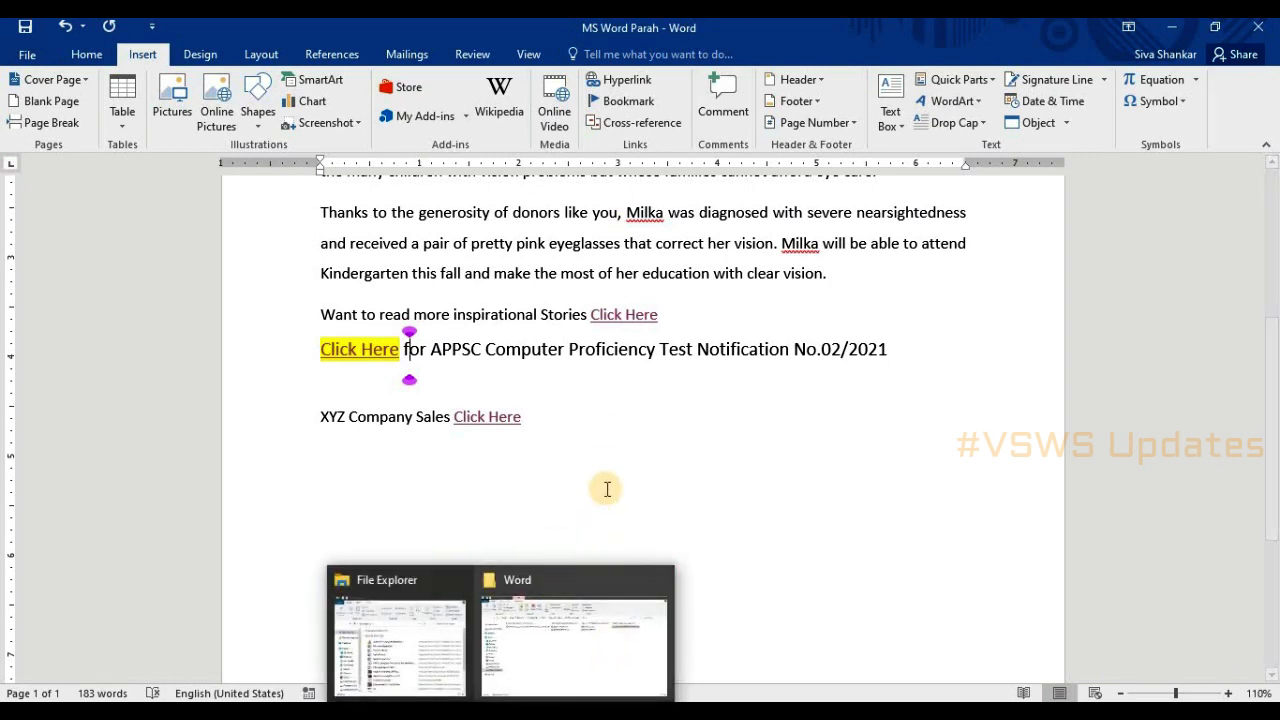
pyautogui.scroll(-3, 607, 488)
pyautogui.scroll(7, 607, 488)
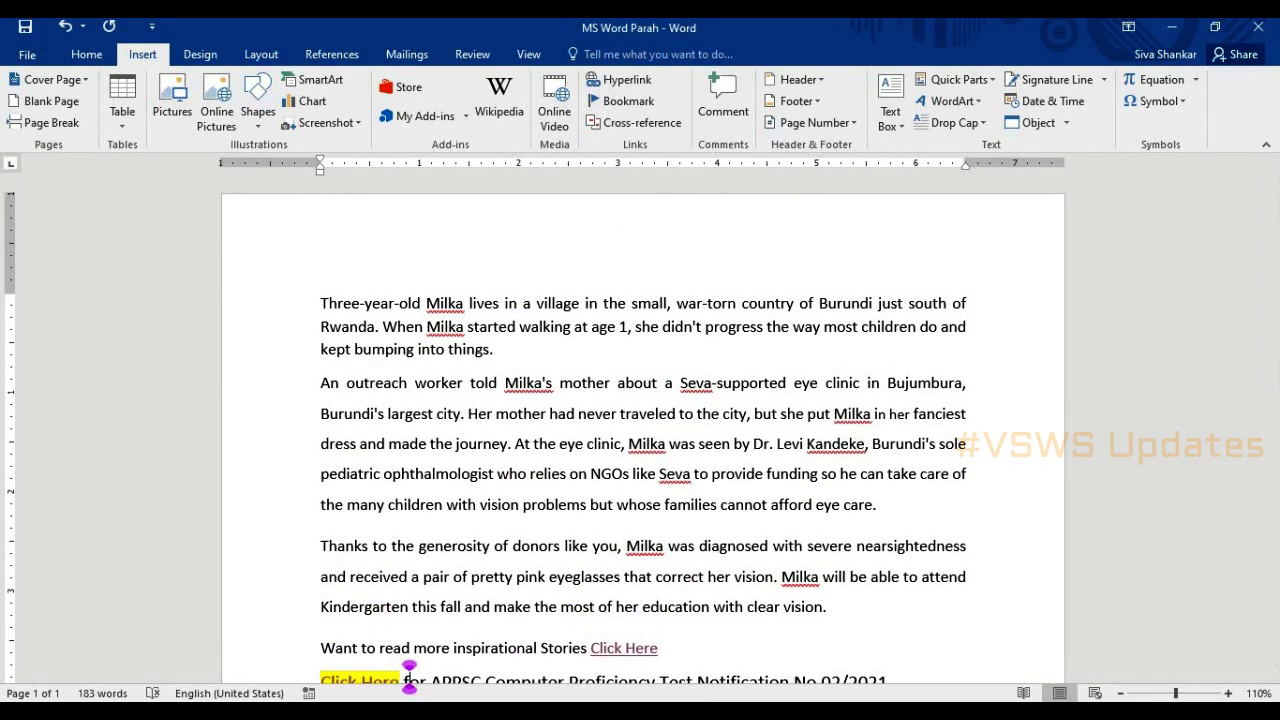
pyautogui.moveTo(535, 712)
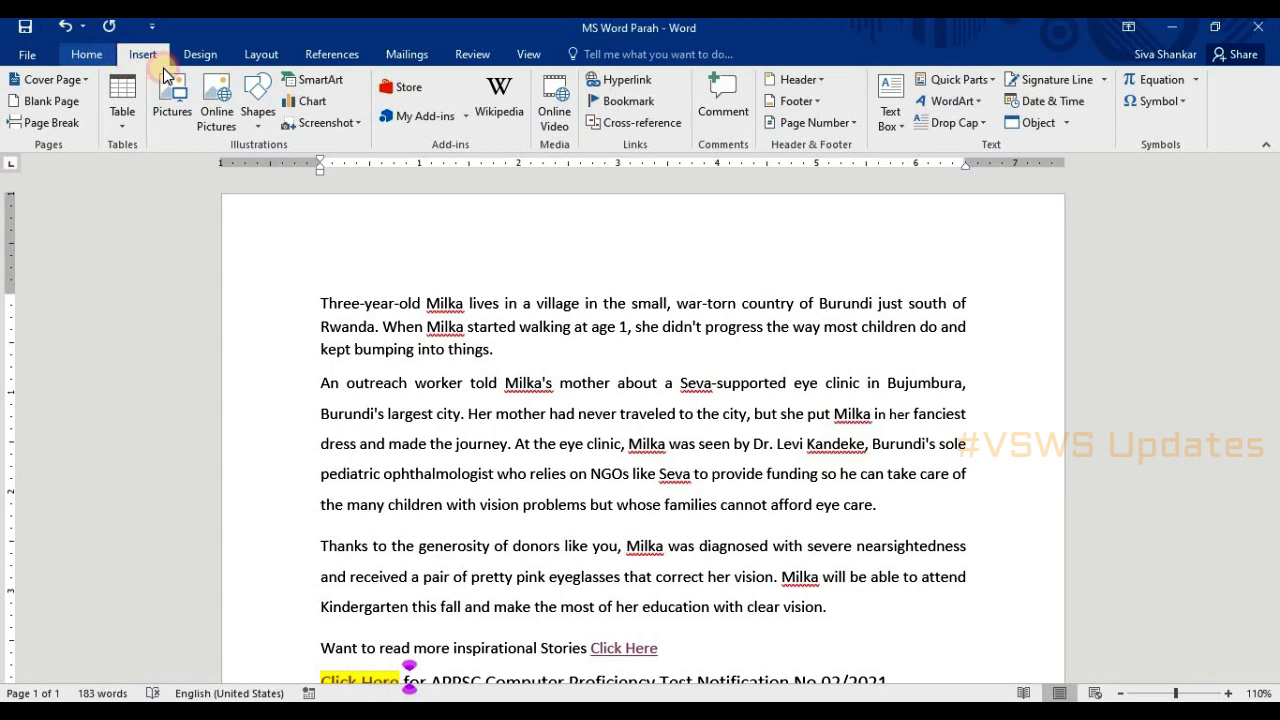
pyautogui.click(88, 54)
# Step: Insert a table with 15 columns and 10 rows on the blank line below "XYZ Company Sales", and delete the whole table again
pyautogui.scroll(-5, 612, 473)
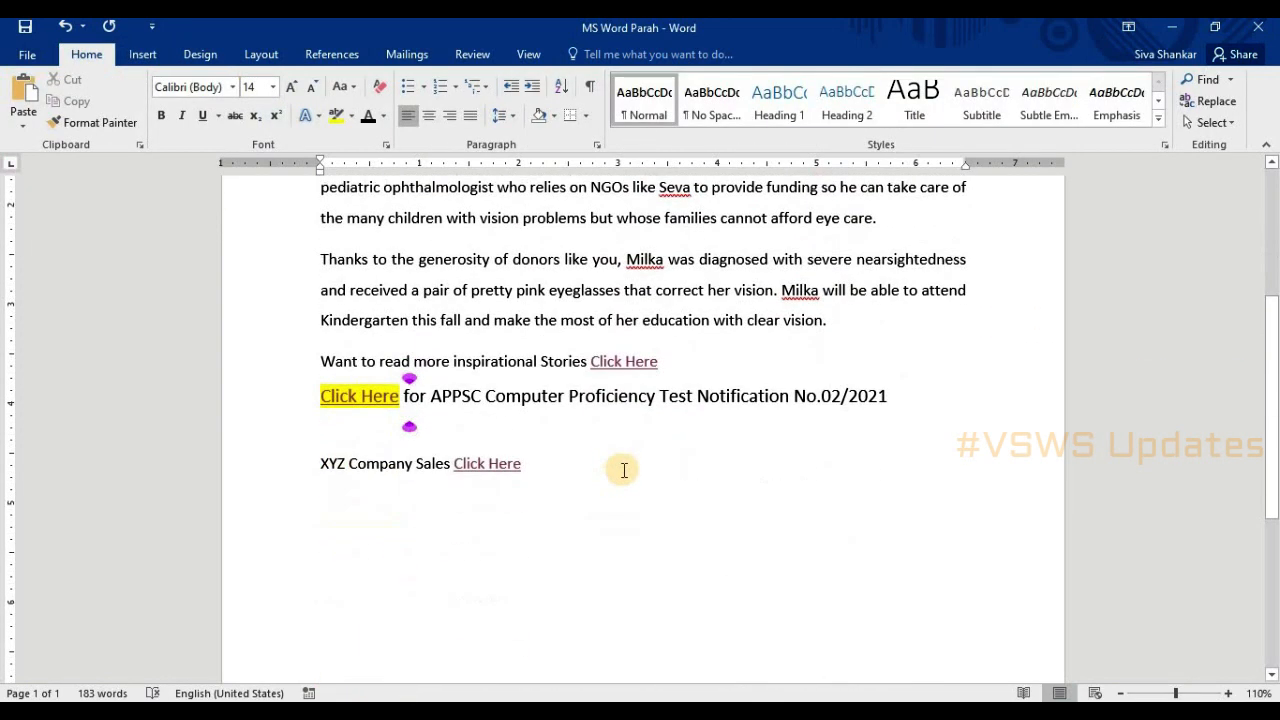
pyautogui.scroll(-3, 628, 507)
pyautogui.click(328, 385)
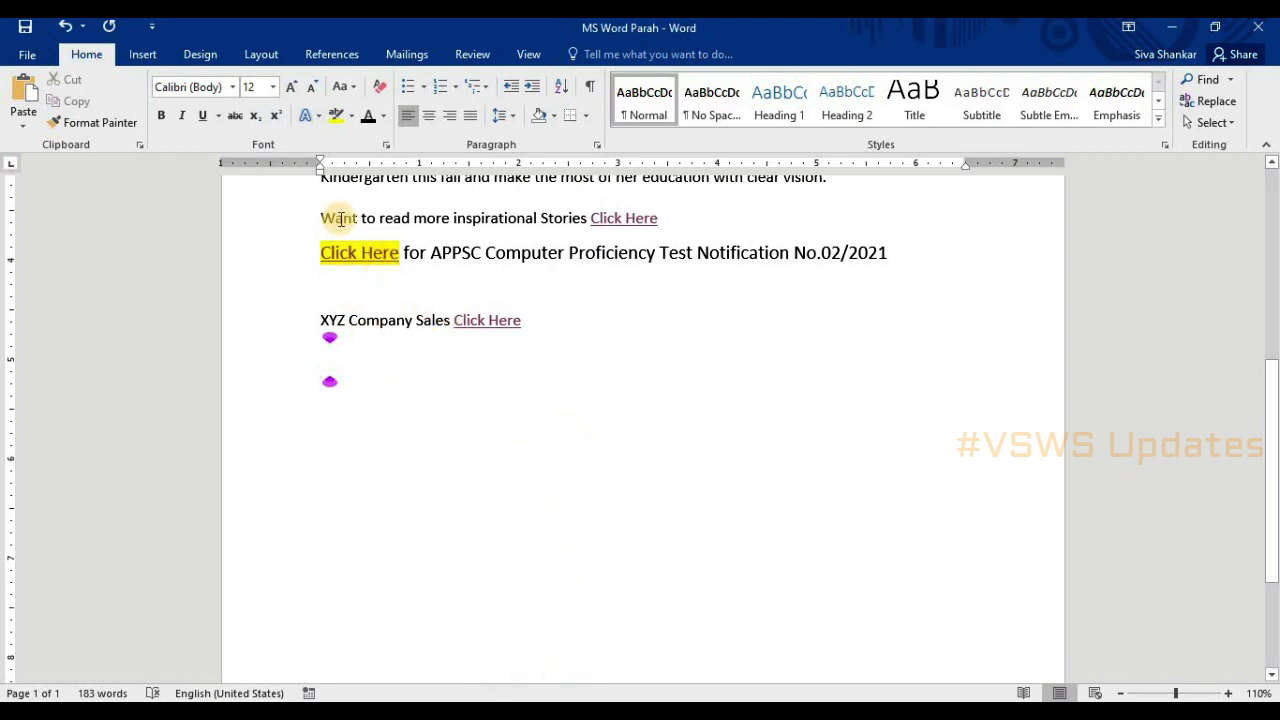
pyautogui.click(142, 54)
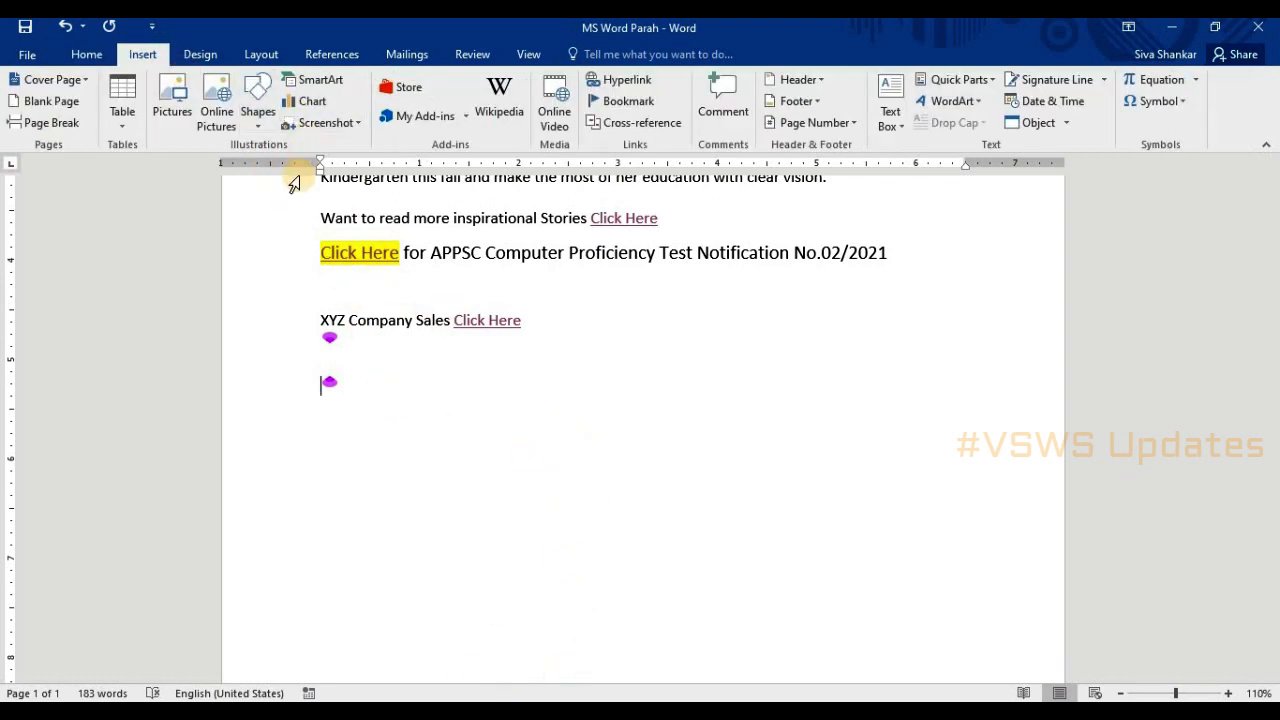
pyautogui.click(127, 128)
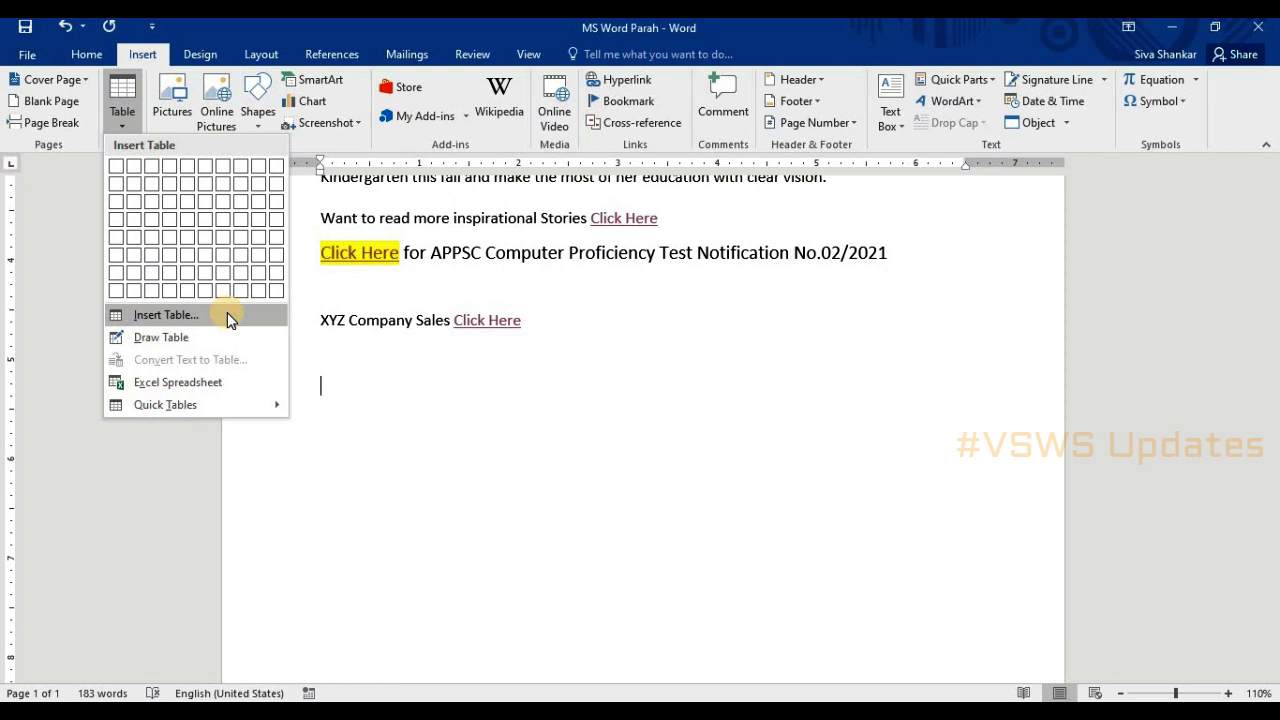
pyautogui.click(162, 321)
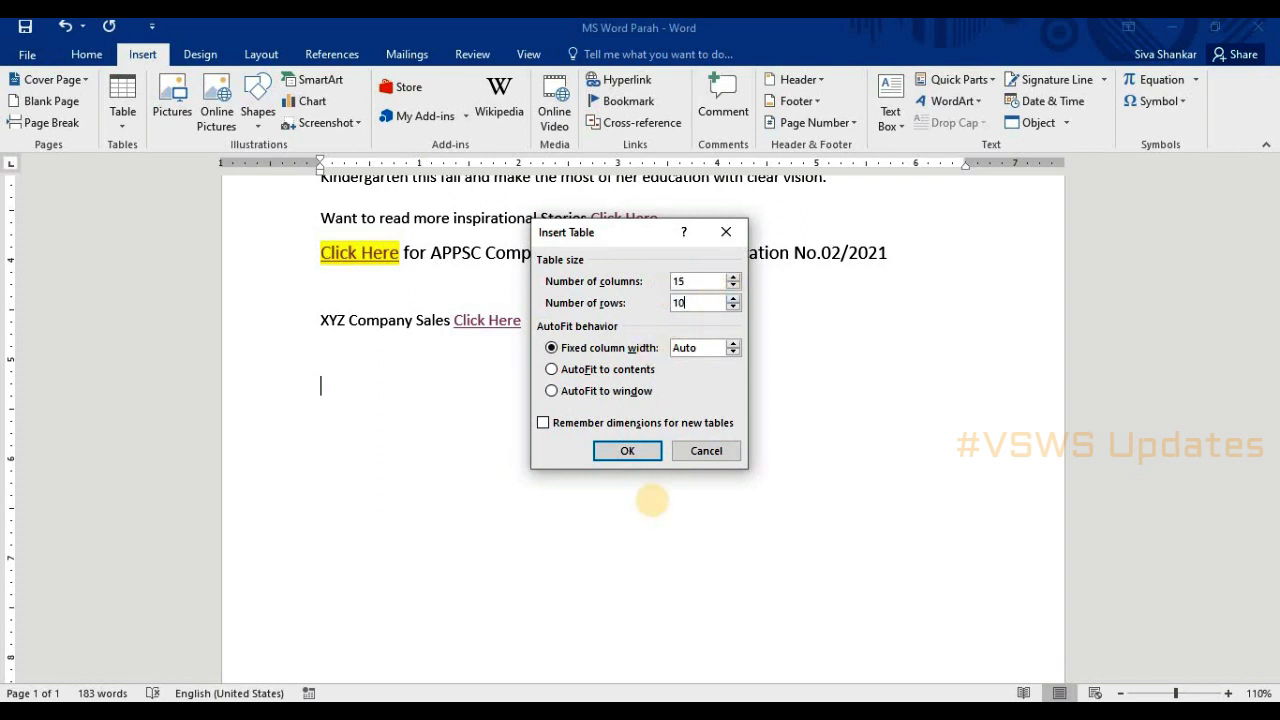
pyautogui.click(630, 451)
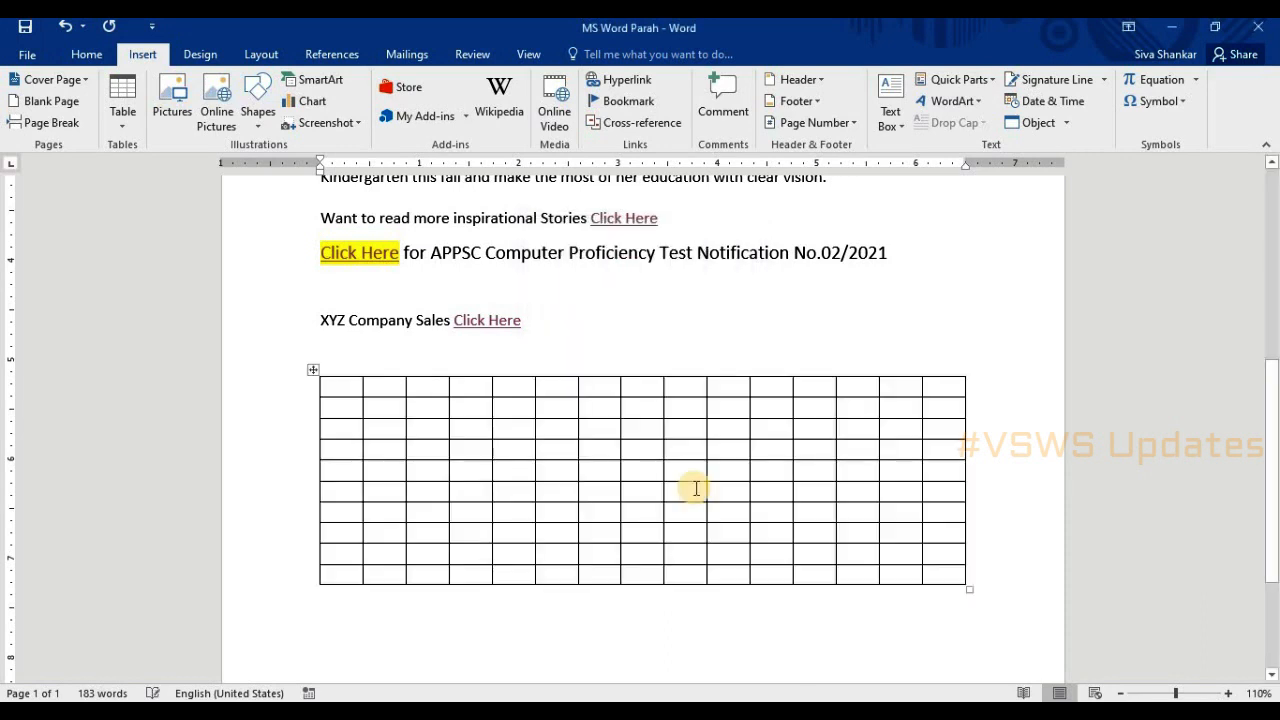
pyautogui.rightClick(314, 369)
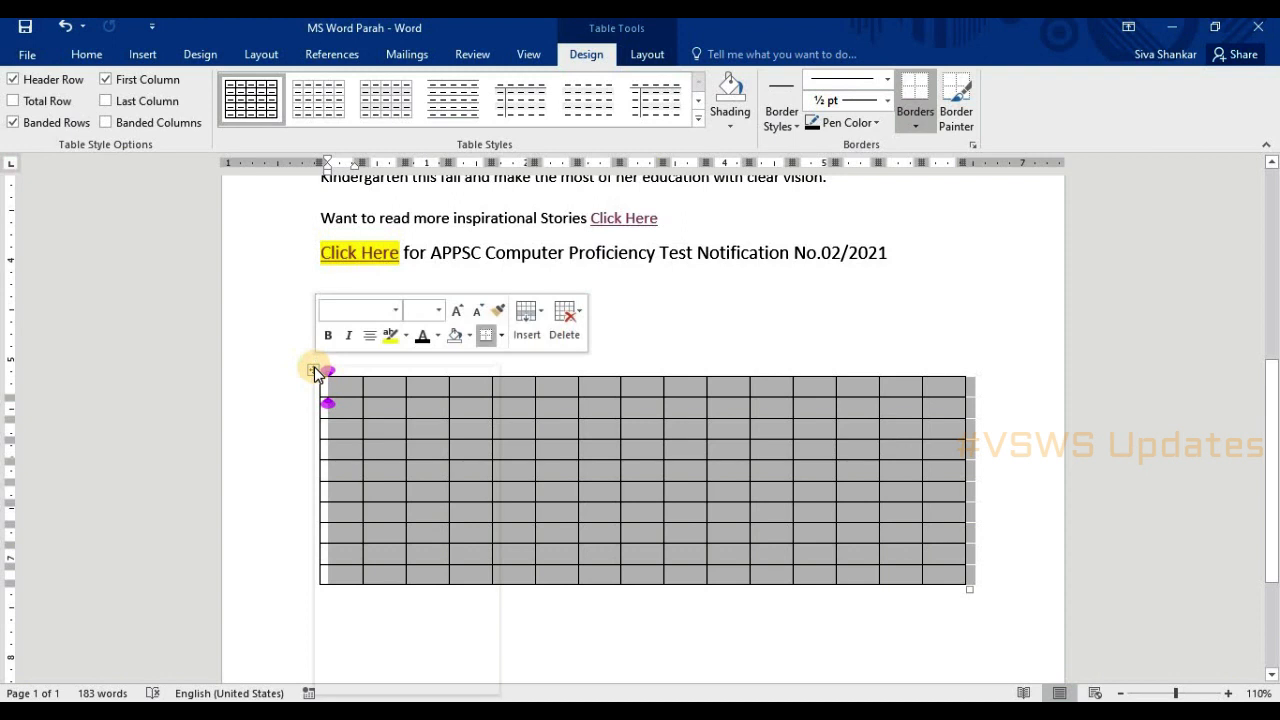
pyautogui.click(354, 379)
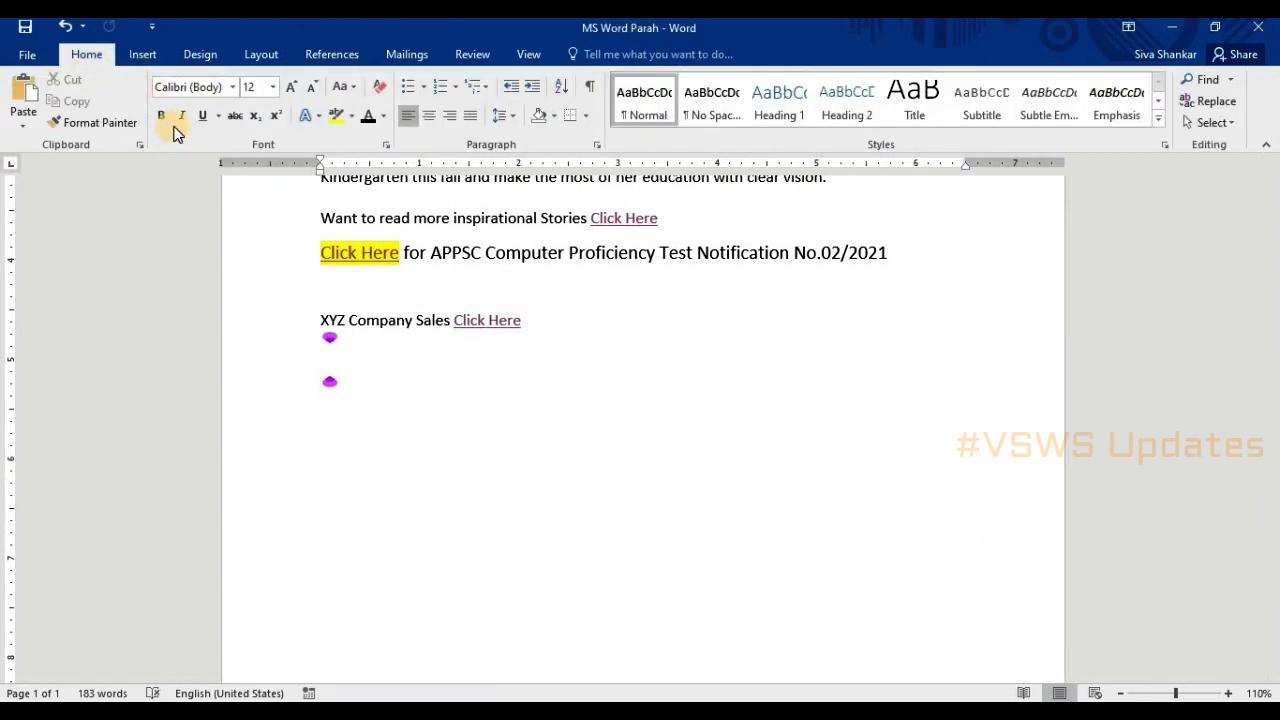
# Step: Insert a table with four columns and four rows on the blank line below "XYZ Company Sales"
pyautogui.click(148, 57)
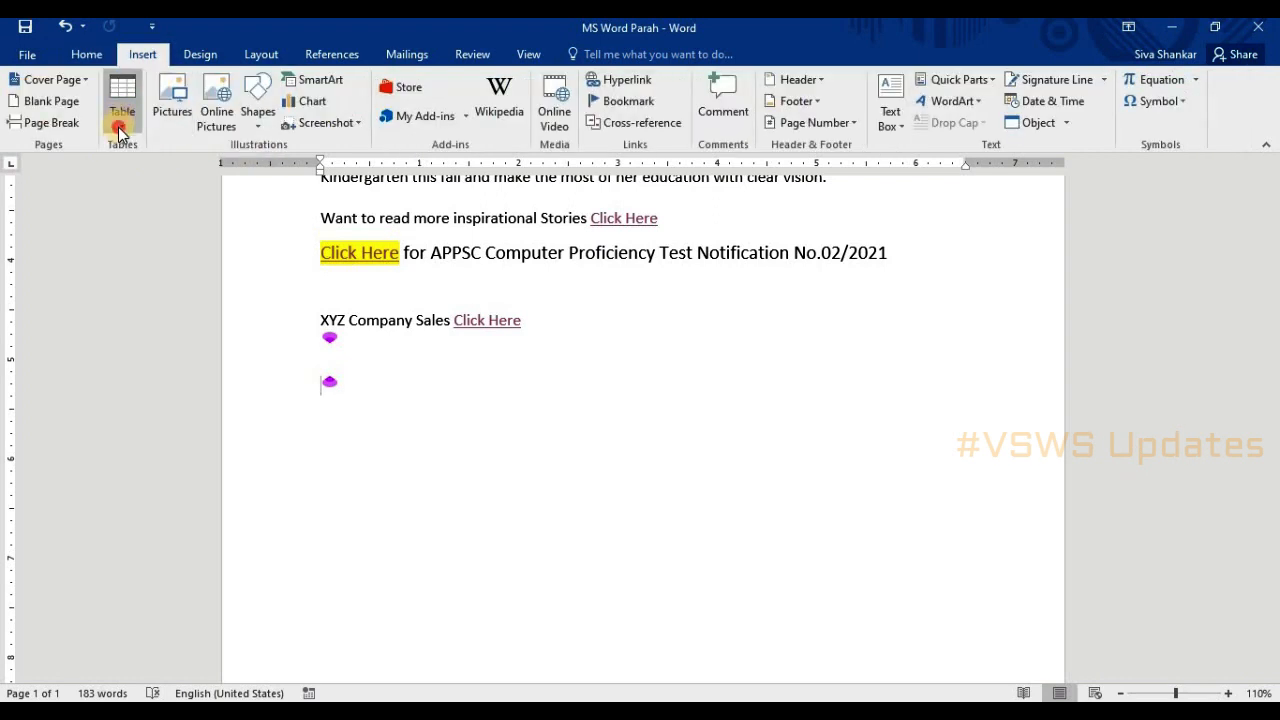
pyautogui.click(118, 127)
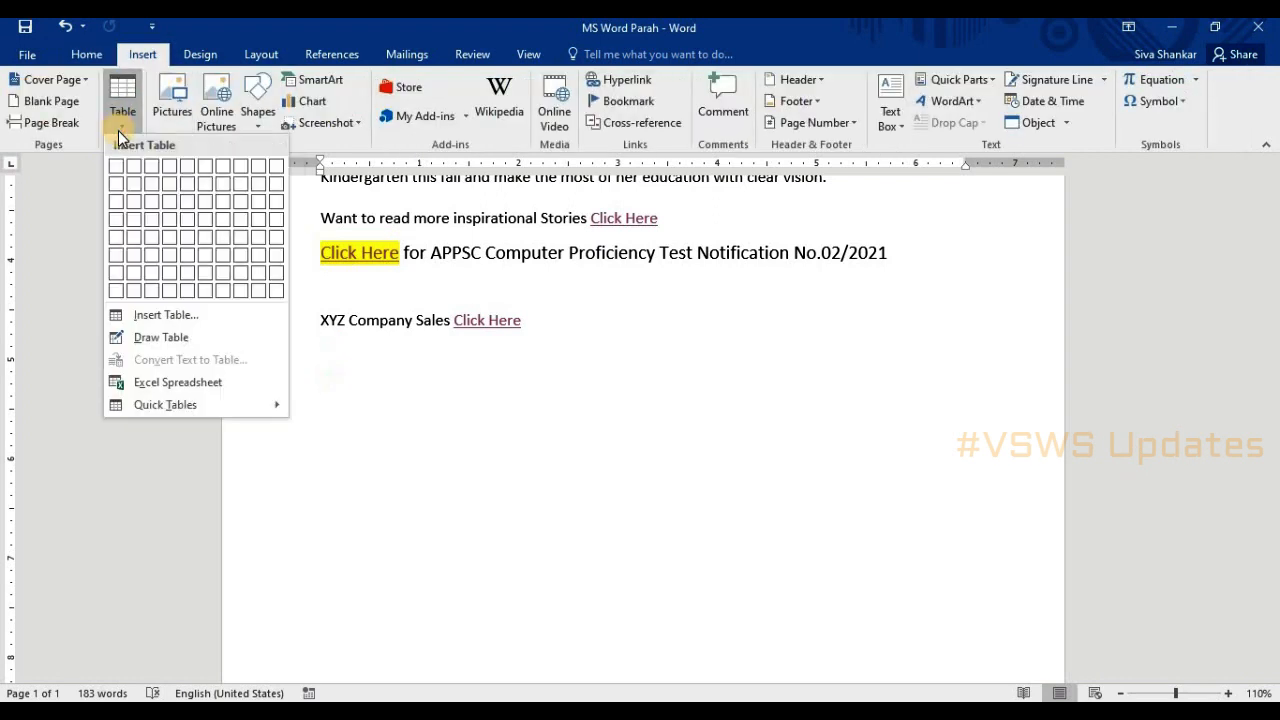
pyautogui.click(174, 219)
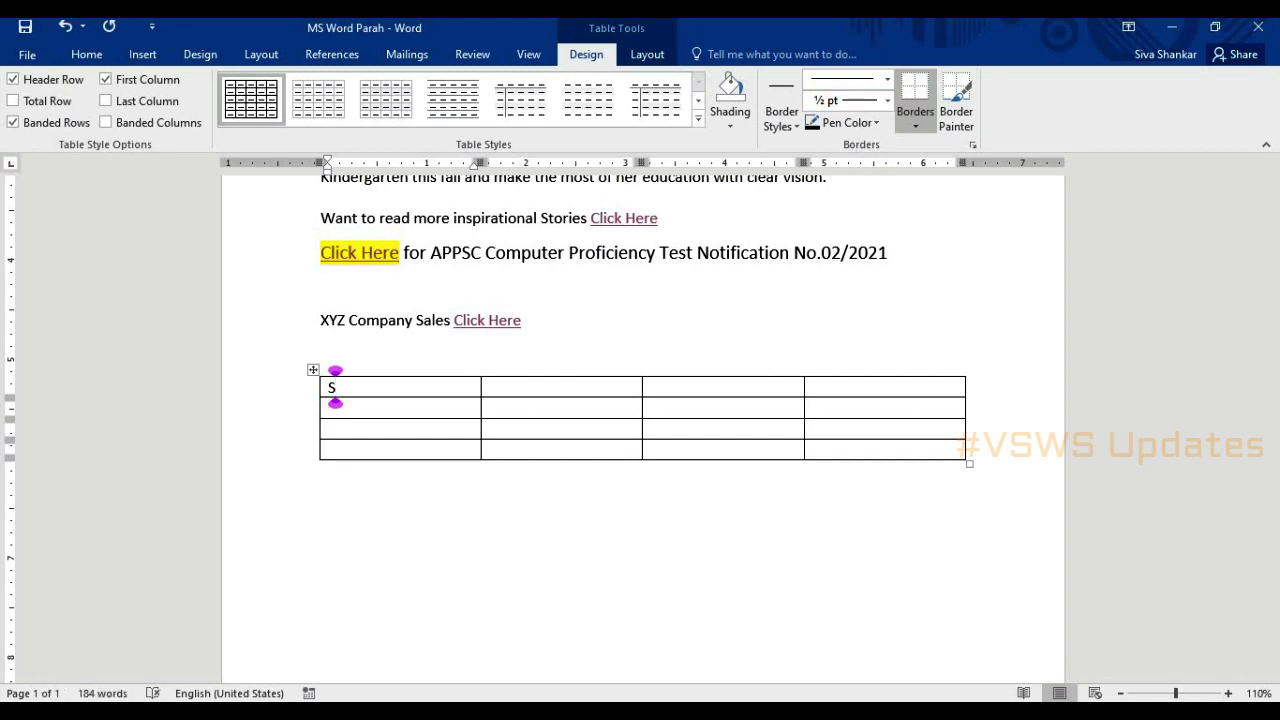
# Step: Fill the table's header row with the column titles S.No, Name, Gender and Age
pyautogui.write('o')
pyautogui.press('Tab')
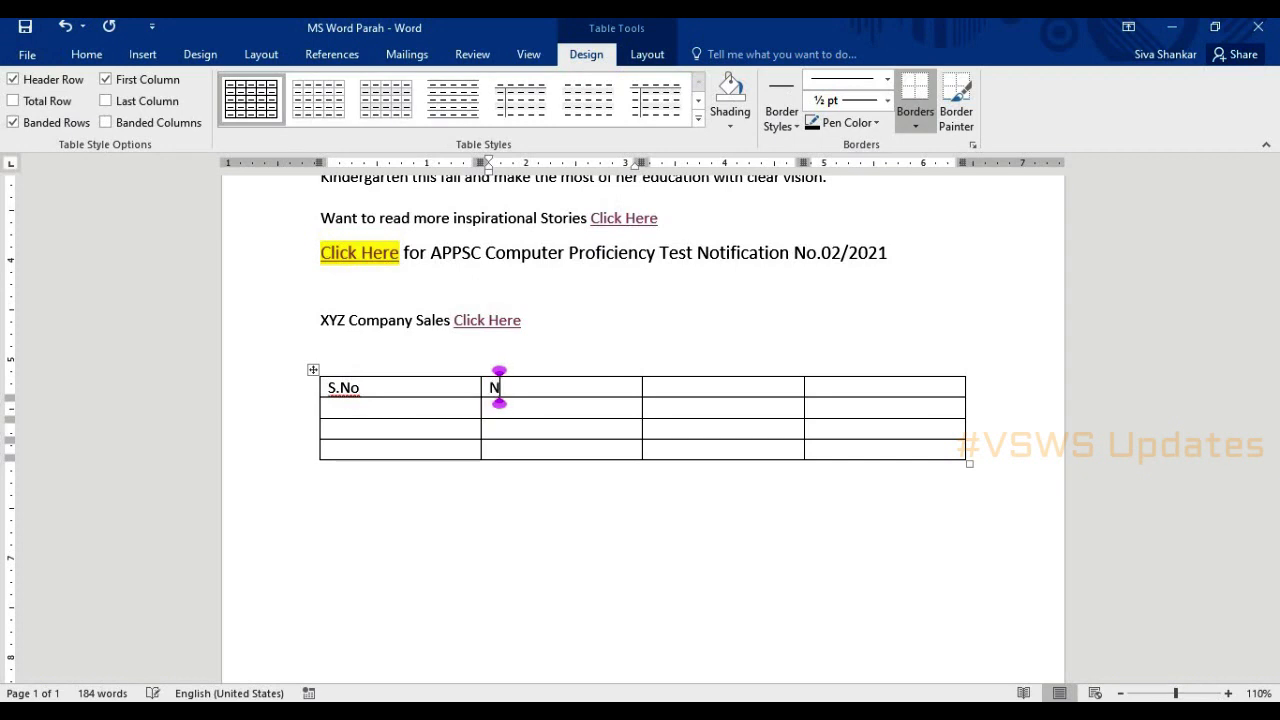
pyautogui.press('Tab')
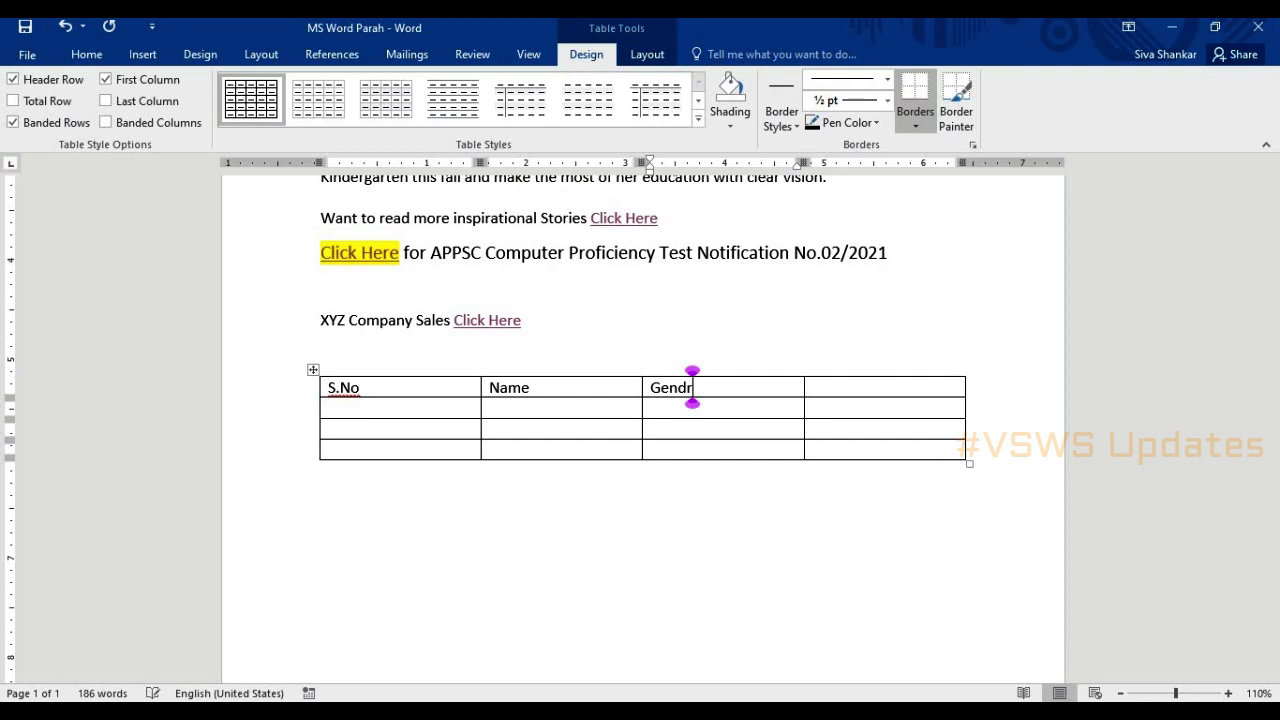
pyautogui.press('Tab')
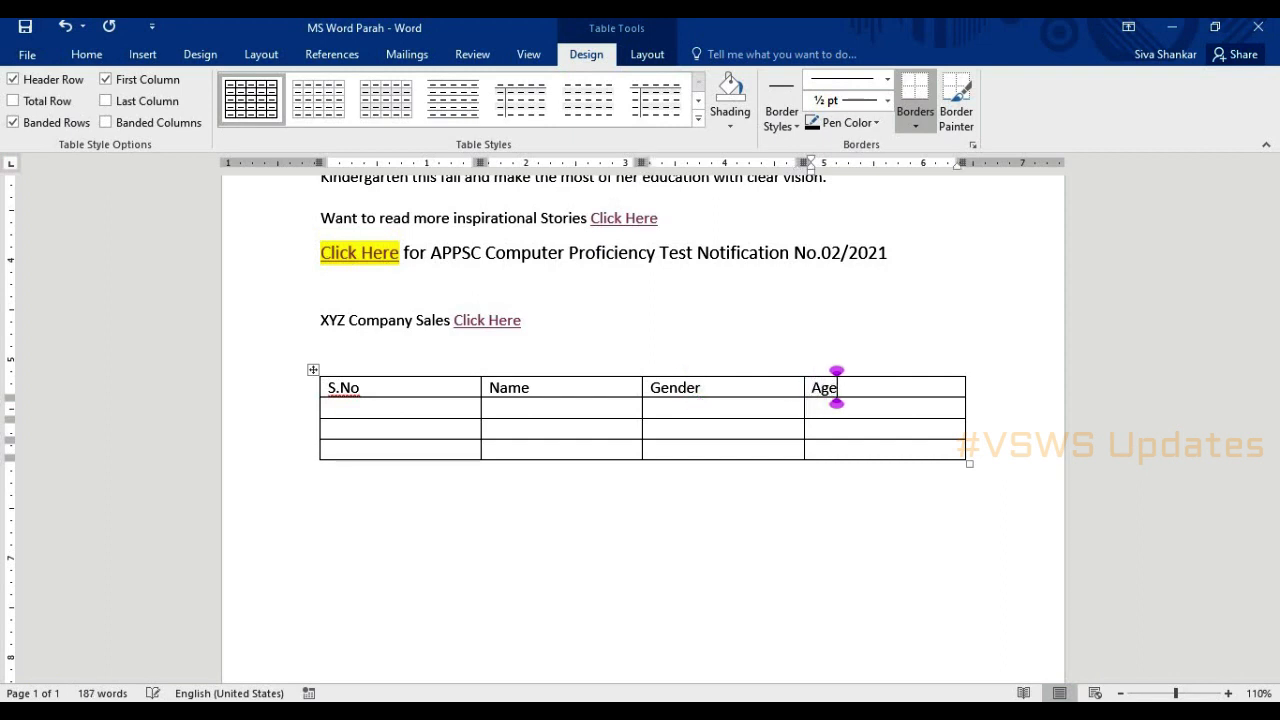
# Step: Fill the first data row with serial number 1, a person's first name, gender Male and age 28
pyautogui.click(399, 407)
pyautogui.write('1')
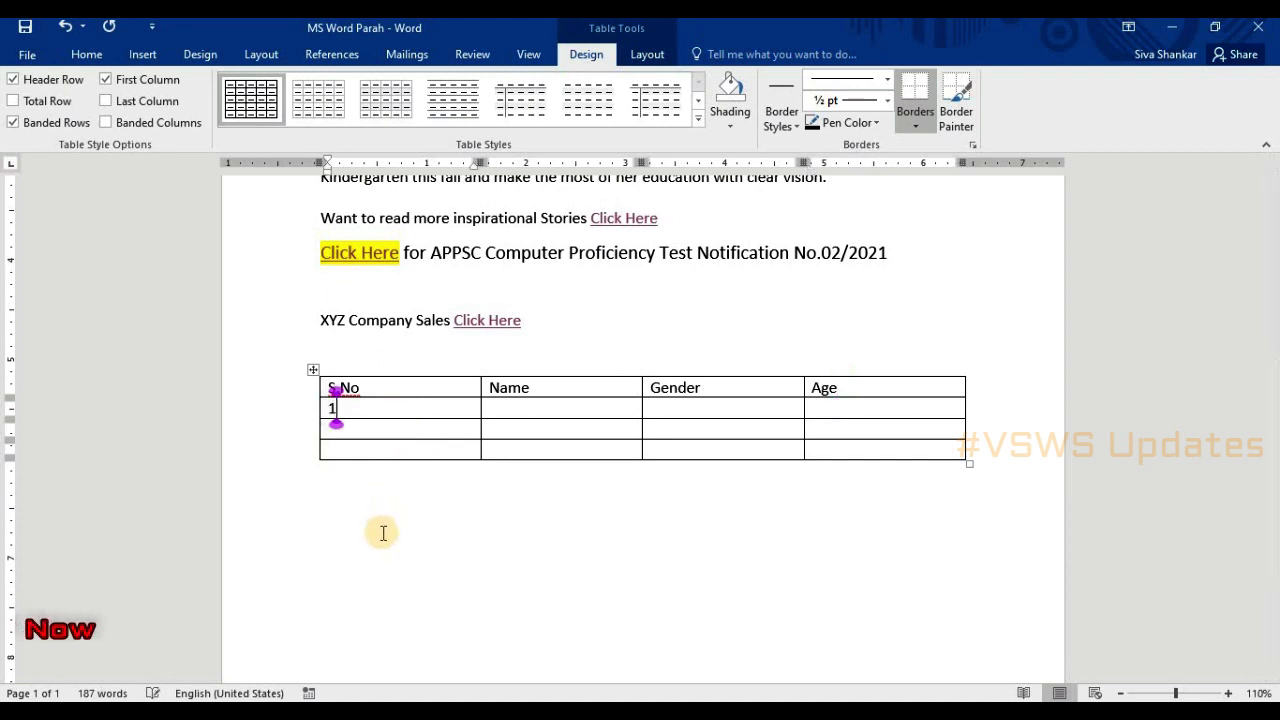
pyautogui.press('Left')
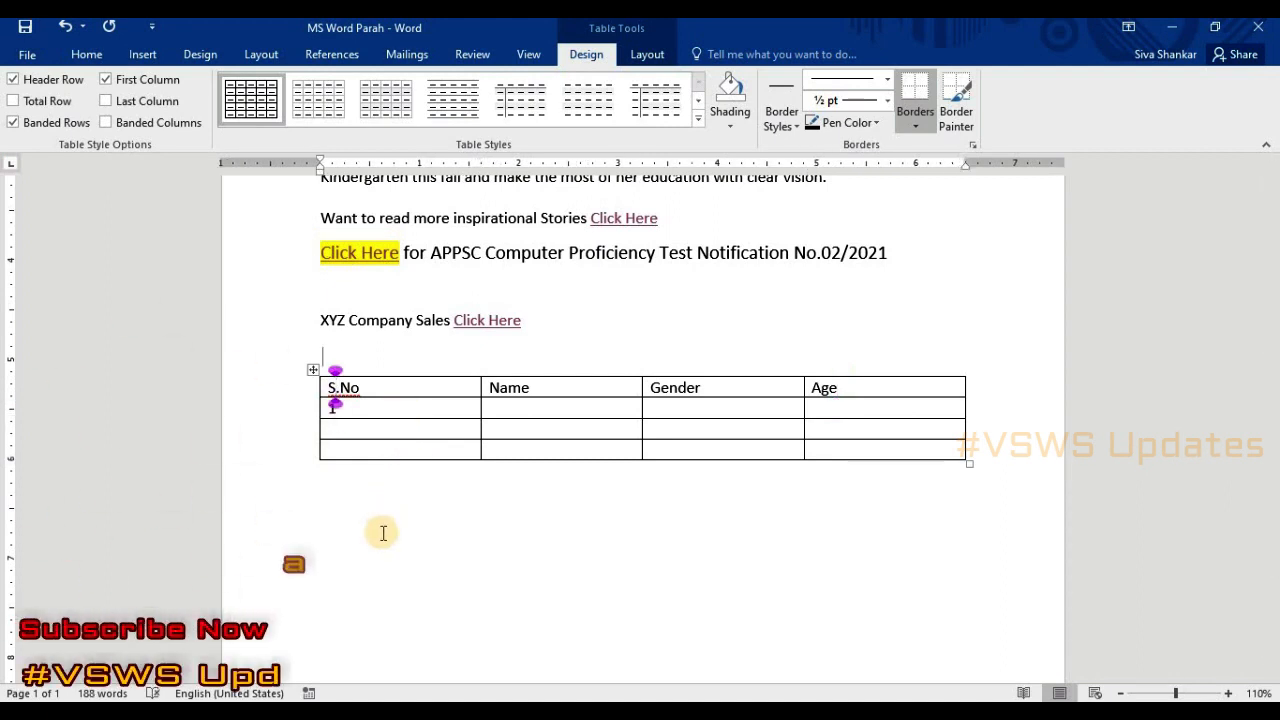
pyautogui.press('Up')
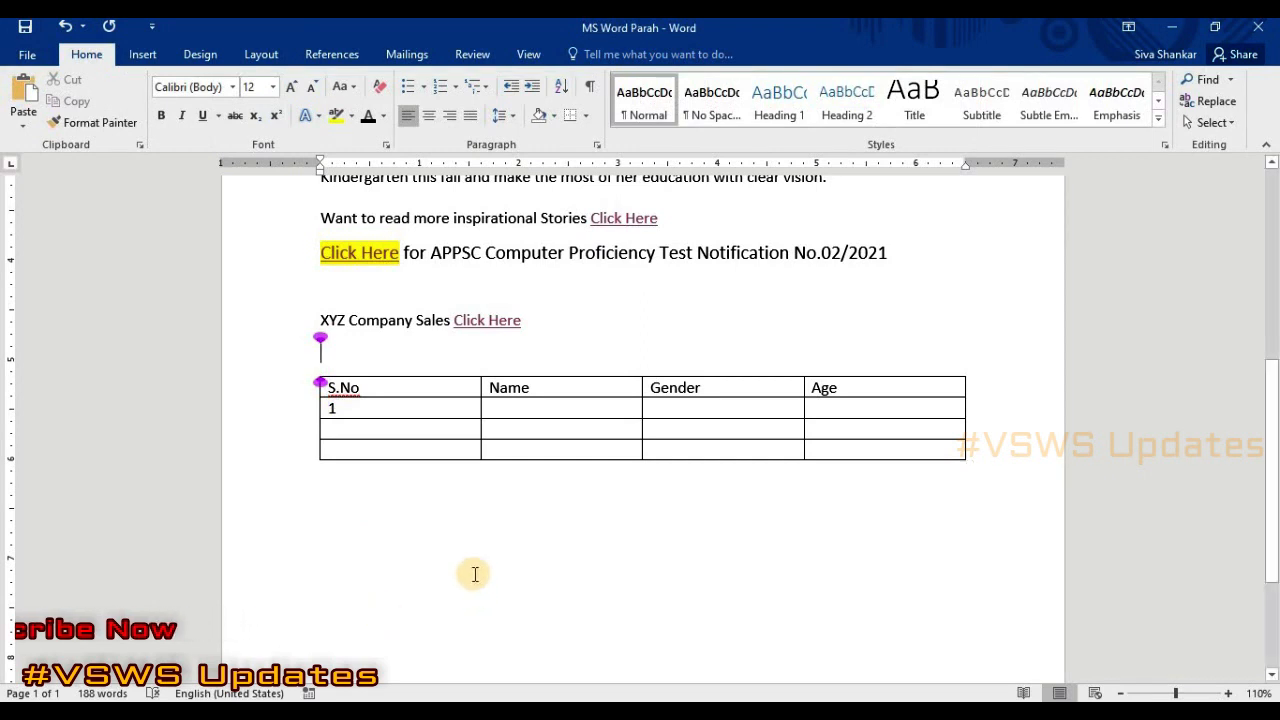
pyautogui.click(515, 410)
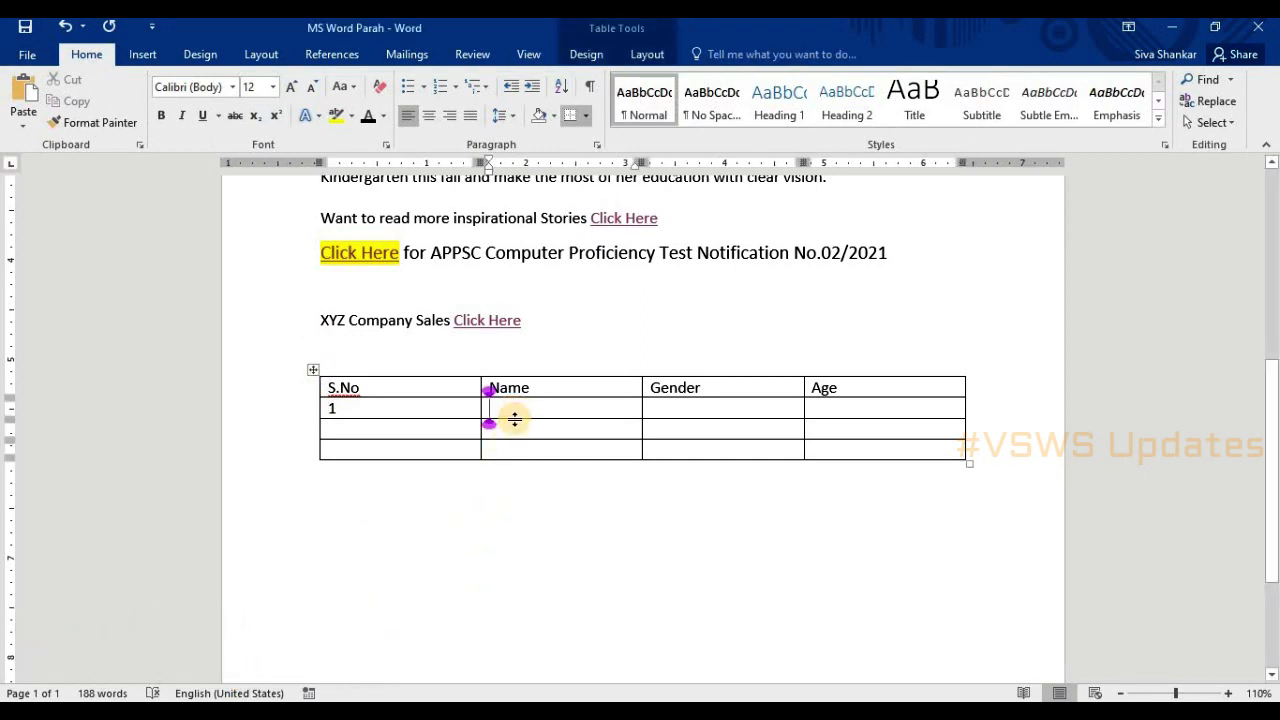
pyautogui.write('Shankar')
pyautogui.press('Tab')
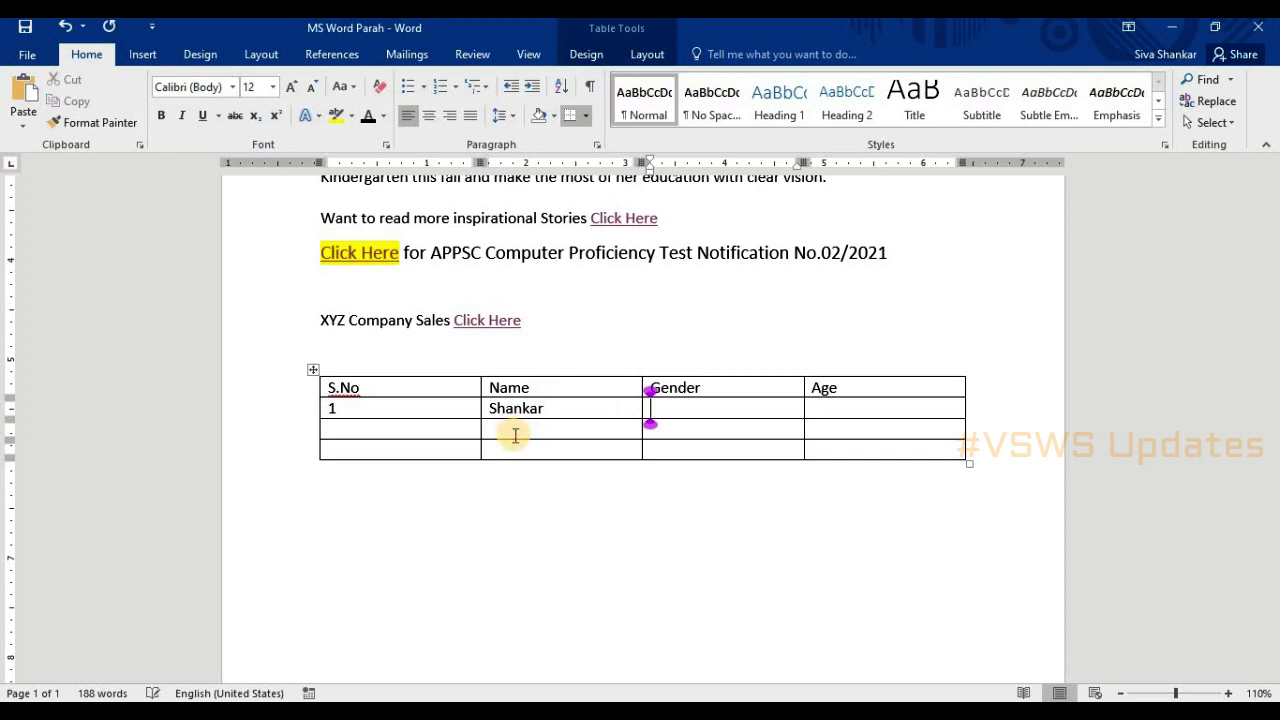
pyautogui.write('Ma')
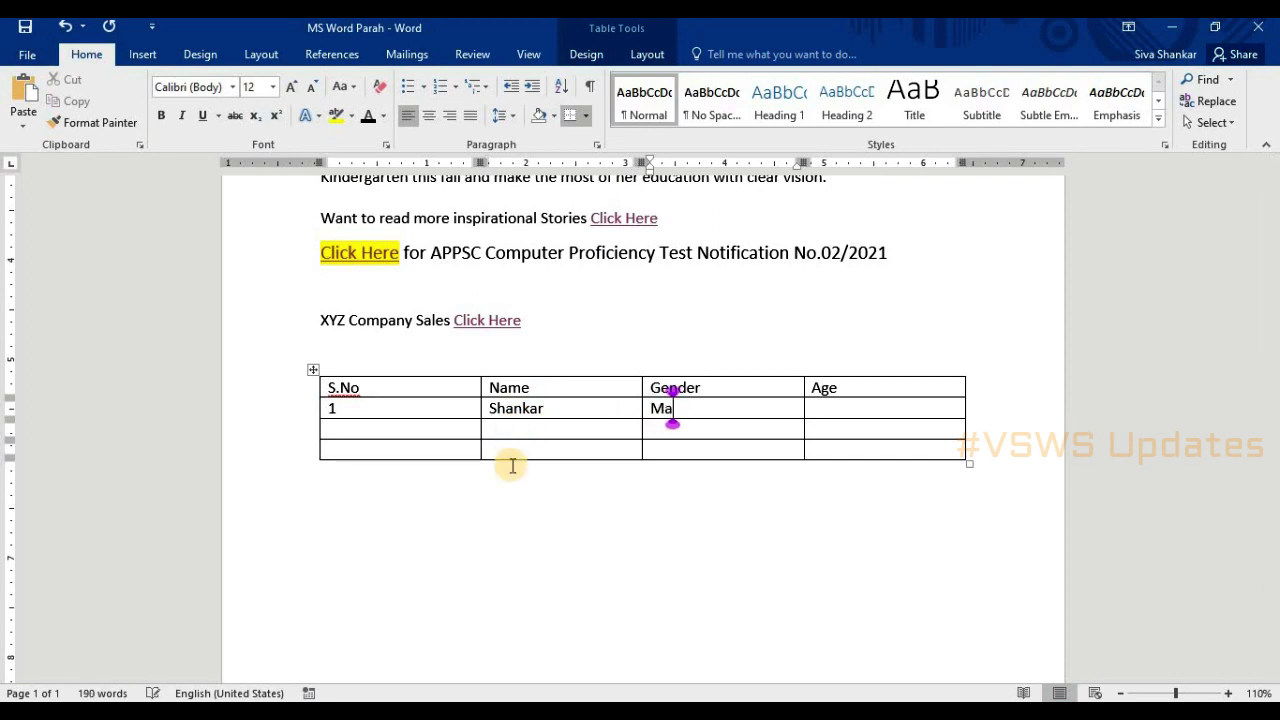
pyautogui.write('ele')
pyautogui.press('Tab')
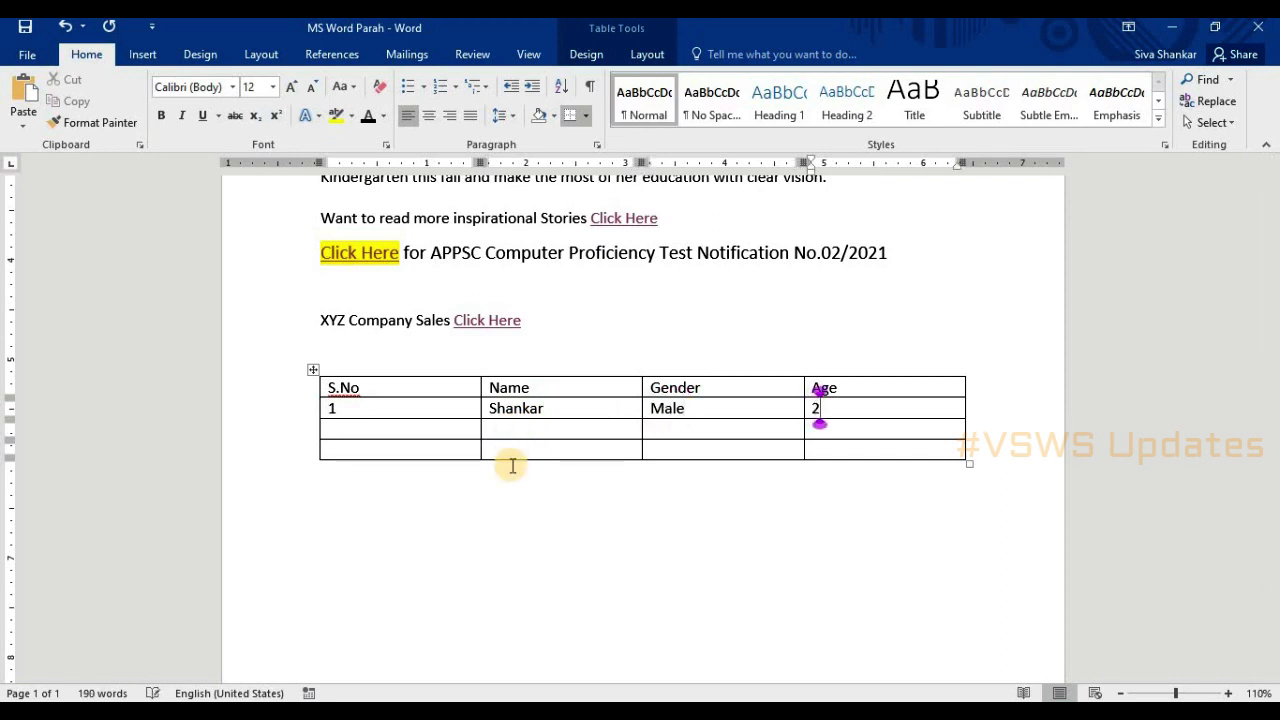
pyautogui.press('Tab')
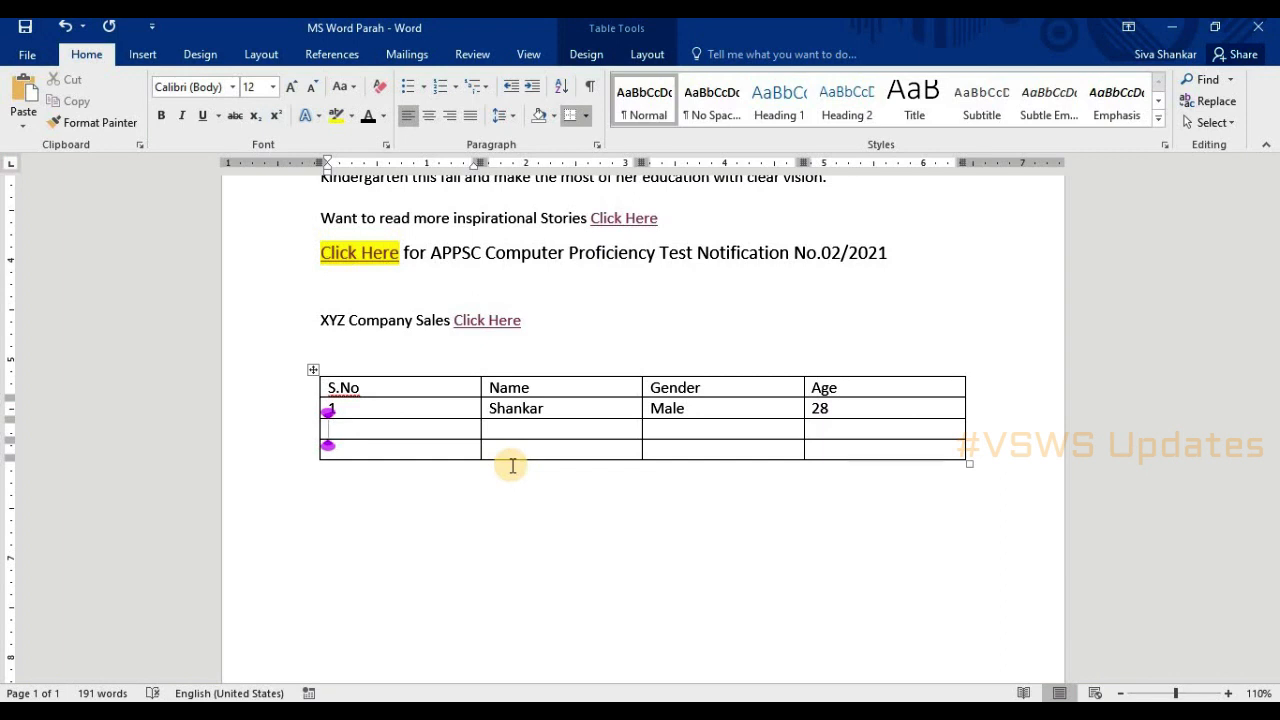
# Step: Fill the second data row with serial number 2, a person's first name, gender Male and age 26
pyautogui.write('2')
pyautogui.press('Tab')
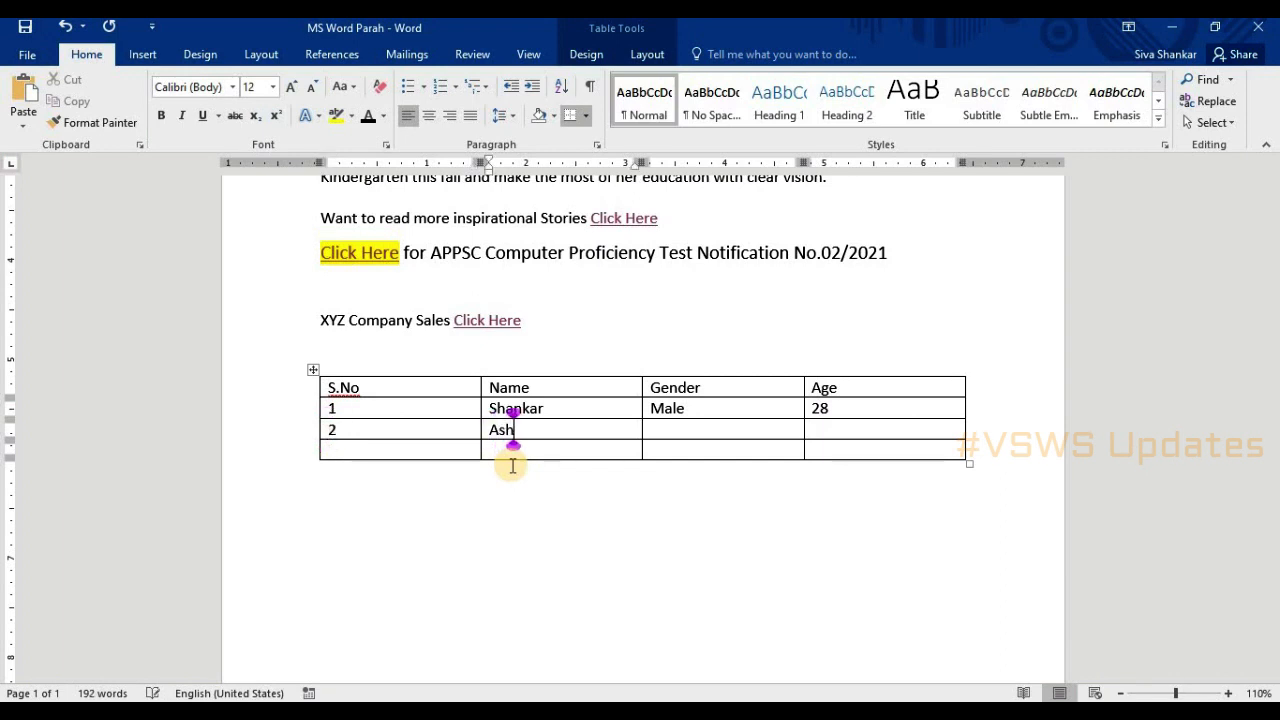
pyautogui.press('Tab')
pyautogui.write('Male')
pyautogui.press('Tab')
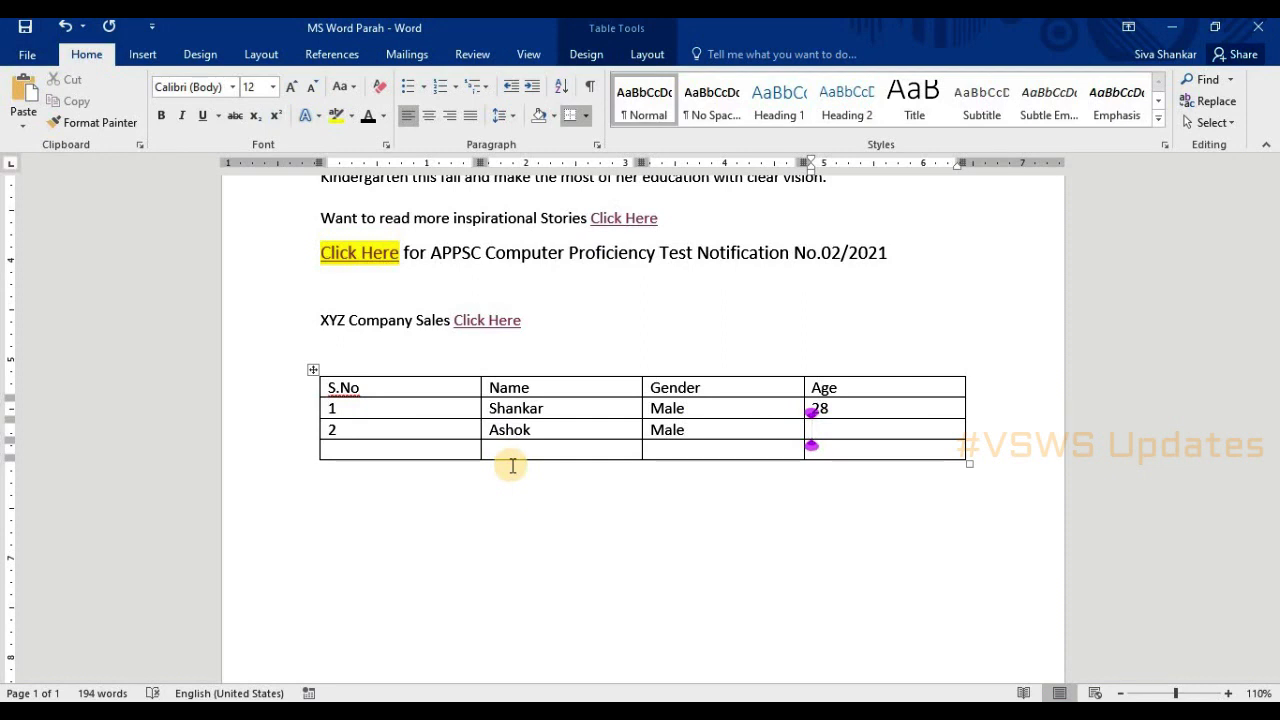
pyautogui.write('26')
pyautogui.press('Tab')
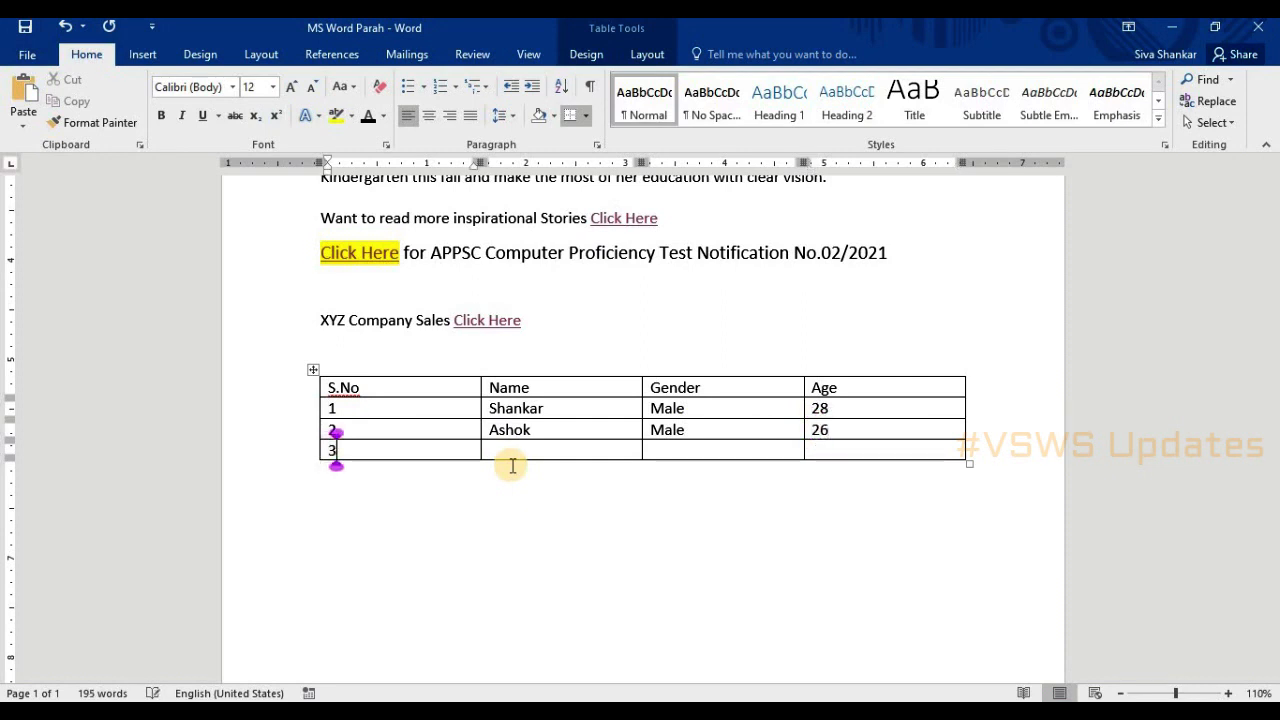
# Step: Fill the last row with serial number 3, a person's first name, gender Female and age 22, and leave the table
pyautogui.press('Tab')
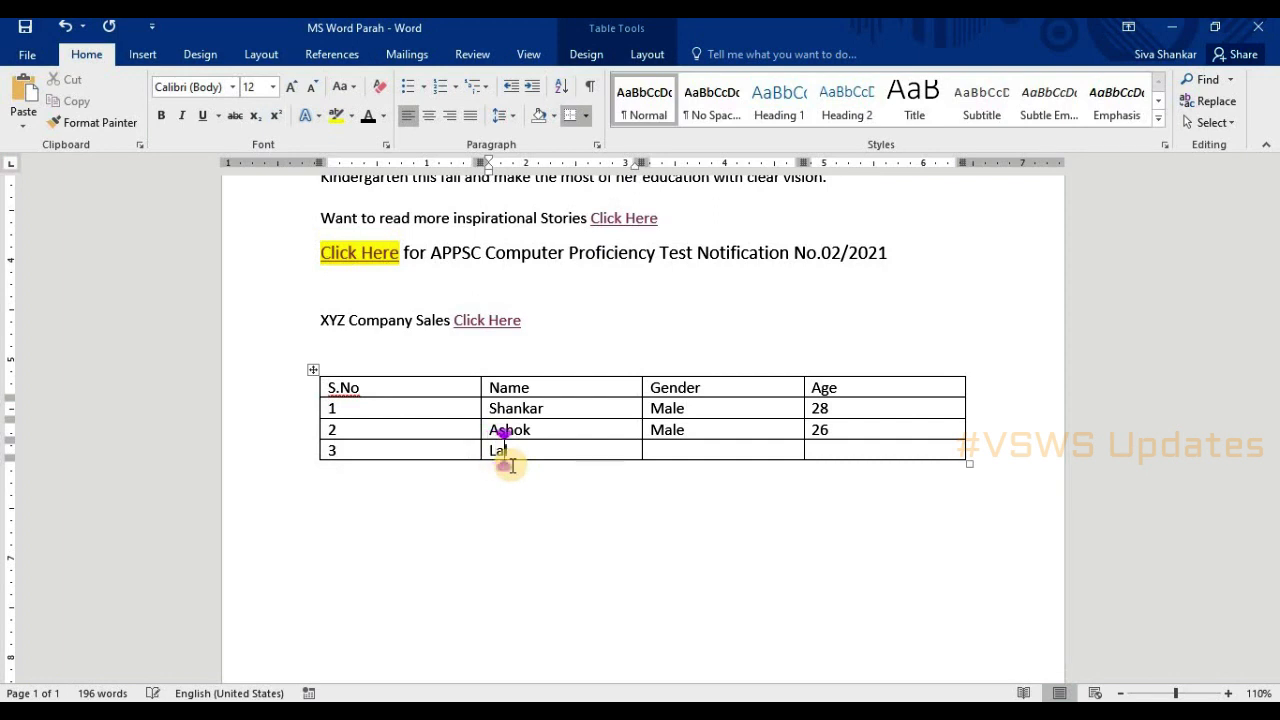
pyautogui.press('Tab')
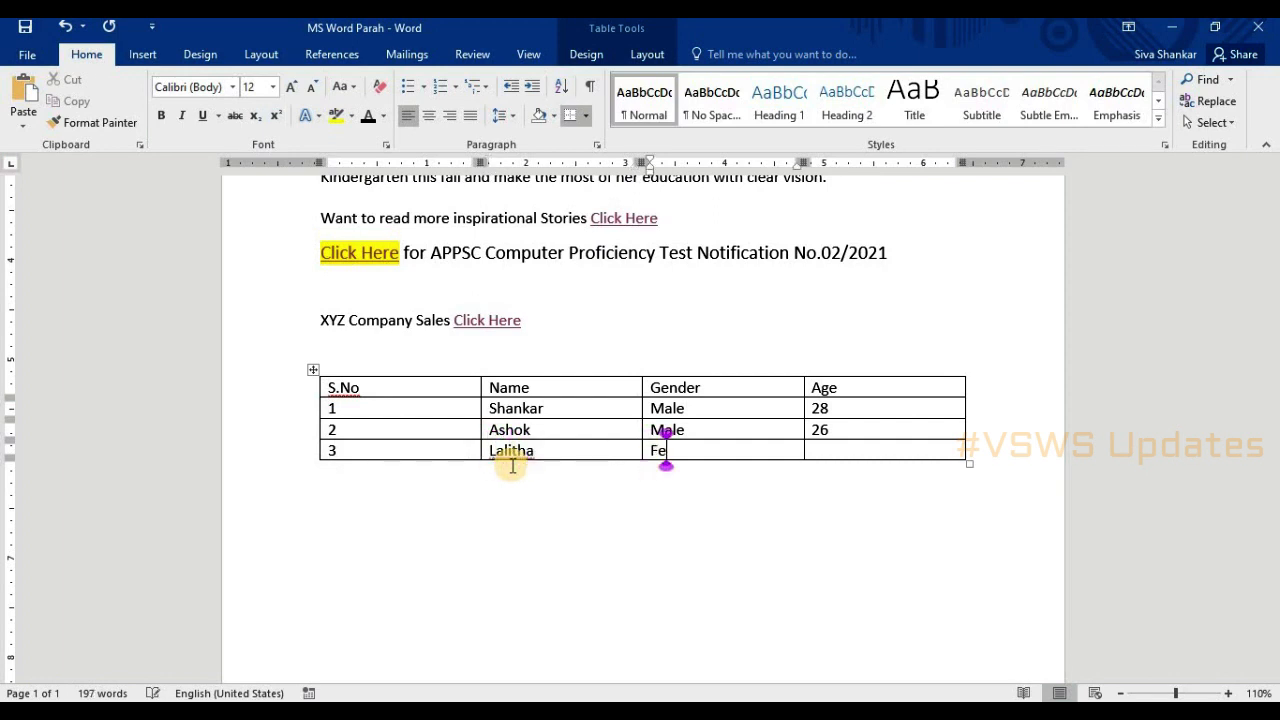
pyautogui.press('Tab')
pyautogui.write('22')
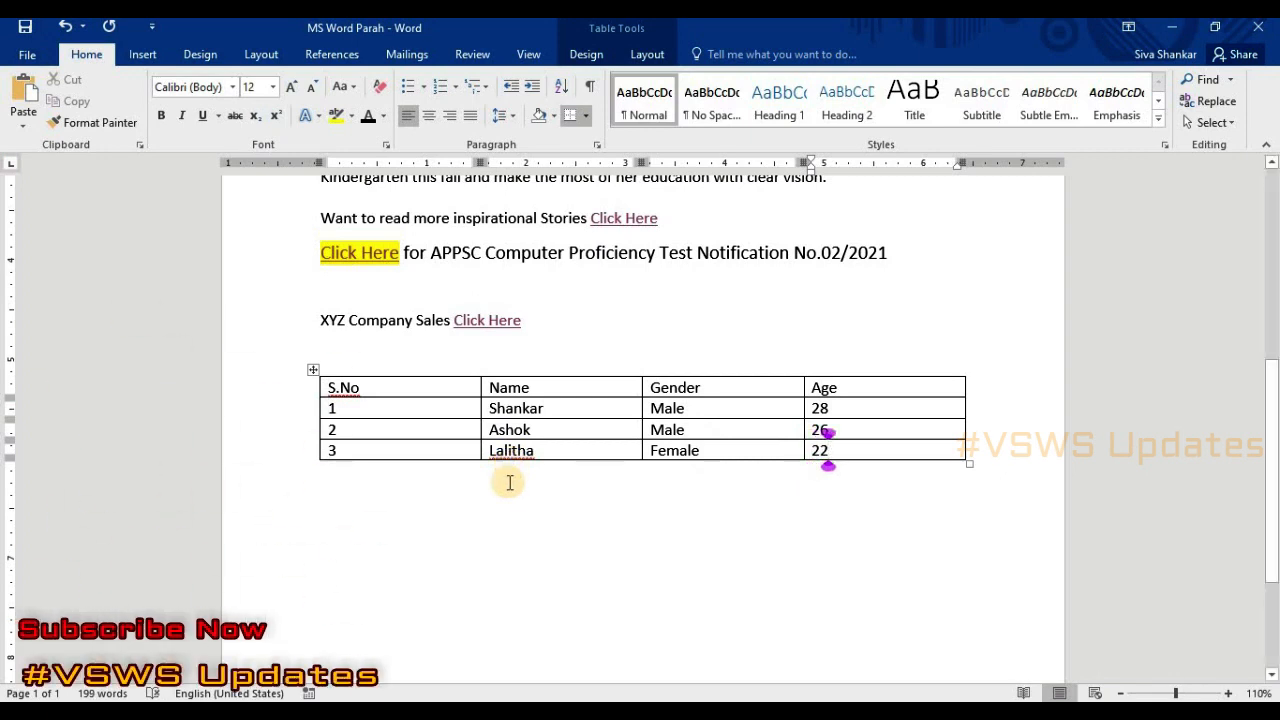
pyautogui.click(876, 533)
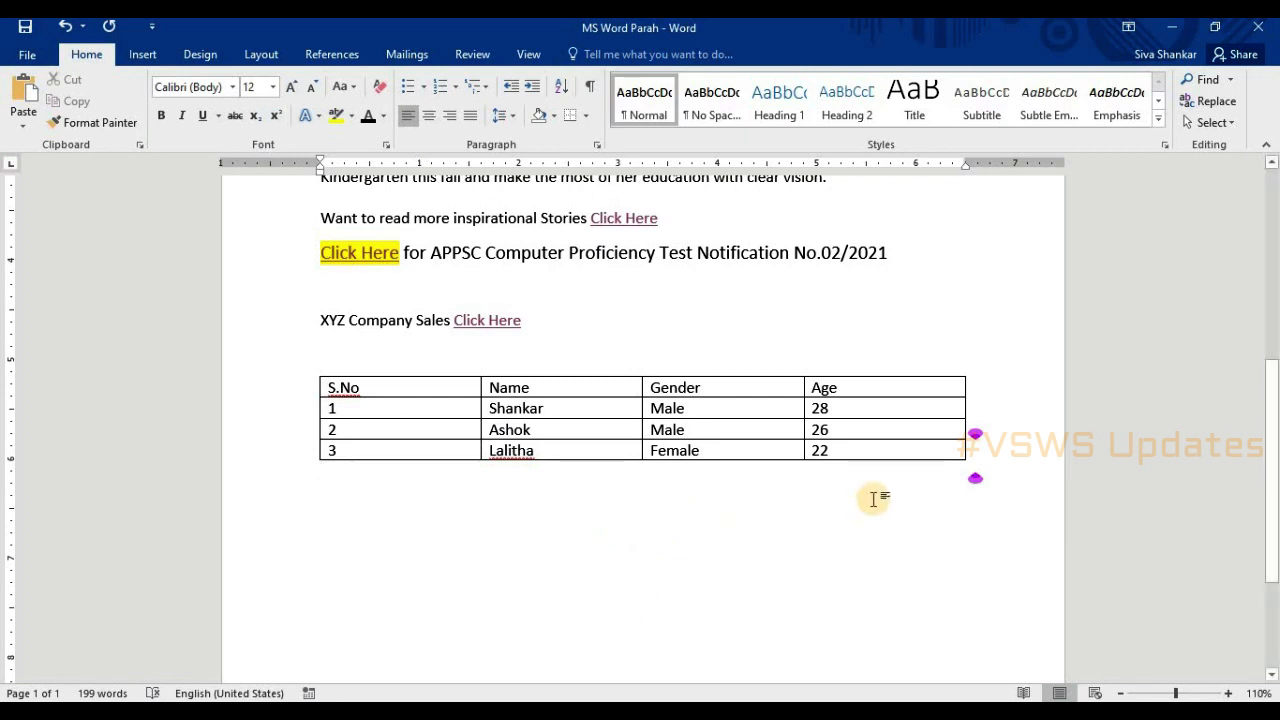
# Step: Resize the whole table from its lower corner to about 5.7 inches wide, with slightly taller rows
pyautogui.click(898, 456)
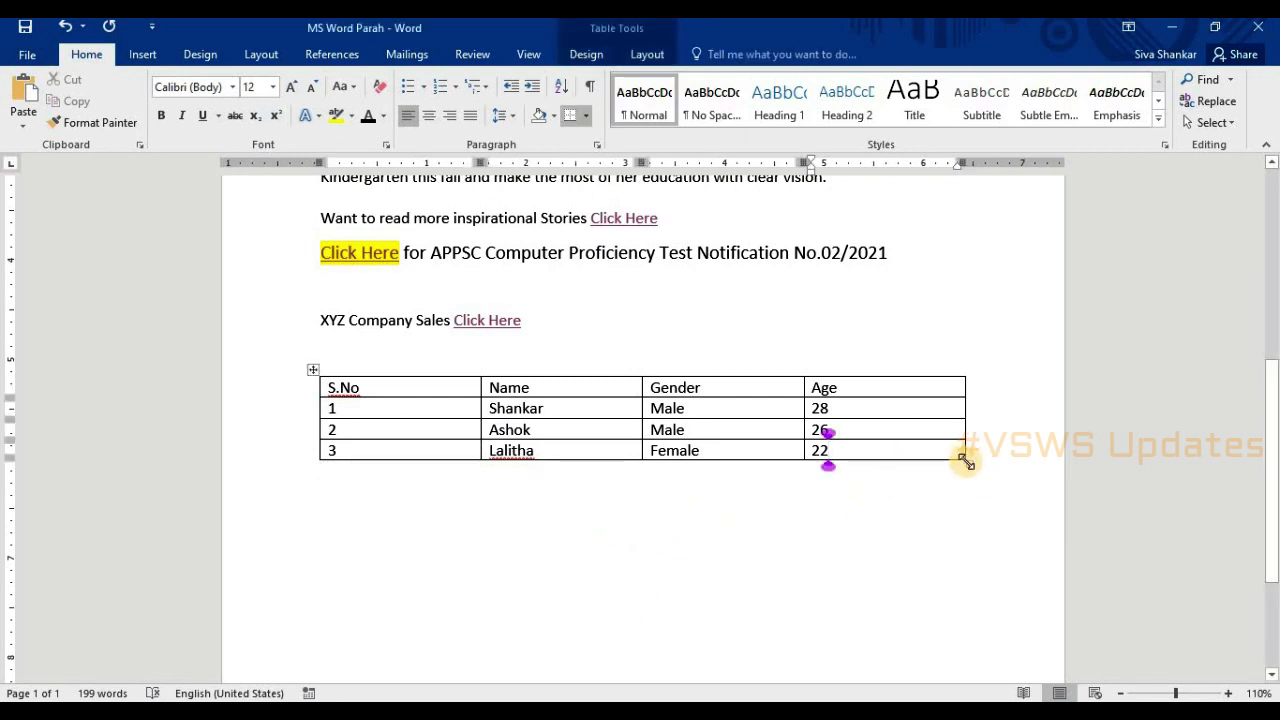
pyautogui.moveTo(966, 463)
pyautogui.mouseDown()
pyautogui.moveTo(886, 480)
pyautogui.moveTo(749, 474)
pyautogui.moveTo(736, 400)
pyautogui.moveTo(780, 531)
pyautogui.moveTo(914, 486)
pyautogui.moveTo(929, 651)
pyautogui.moveTo(957, 397)
pyautogui.moveTo(1004, 406)
pyautogui.moveTo(1089, 489)
pyautogui.moveTo(765, 445)
pyautogui.moveTo(757, 457)
pyautogui.mouseUp()
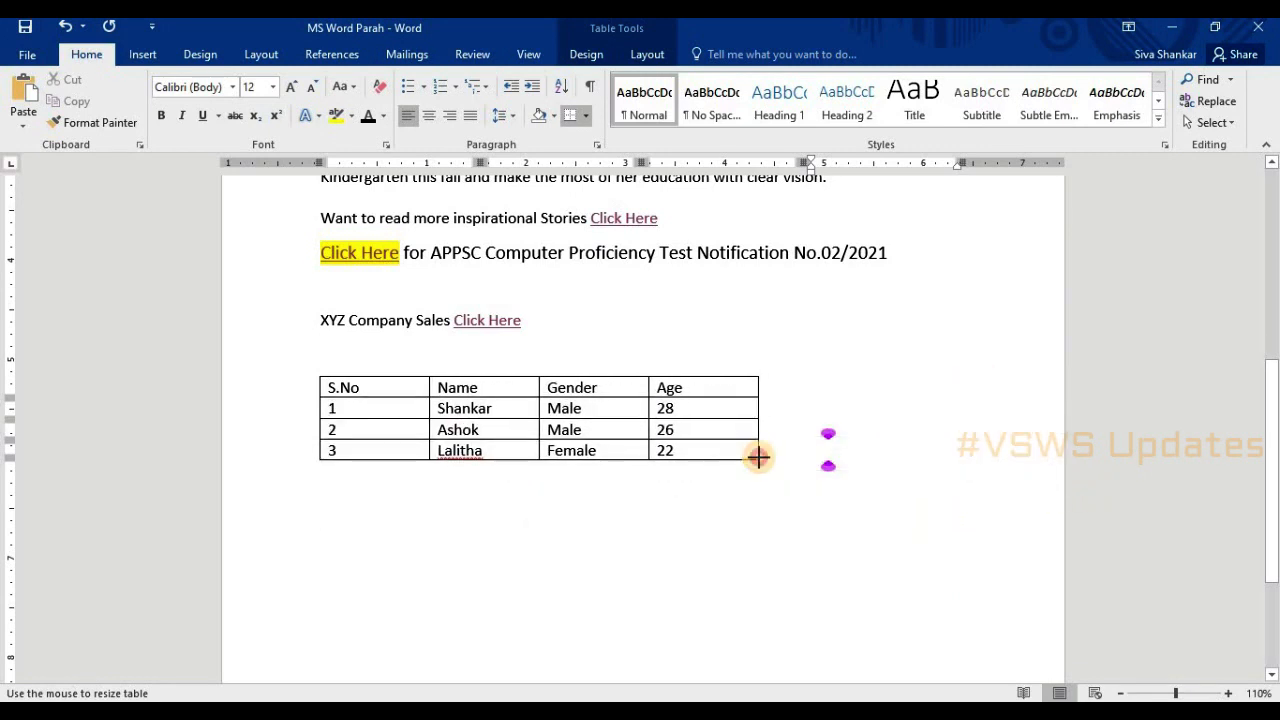
pyautogui.moveTo(893, 474)
pyautogui.mouseDown()
pyautogui.moveTo(911, 391)
pyautogui.moveTo(883, 531)
pyautogui.moveTo(516, 510)
pyautogui.moveTo(723, 394)
pyautogui.moveTo(891, 466)
pyautogui.moveTo(920, 529)
pyautogui.moveTo(968, 486)
pyautogui.moveTo(968, 463)
pyautogui.moveTo(803, 480)
pyautogui.moveTo(884, 478)
pyautogui.mouseUp()
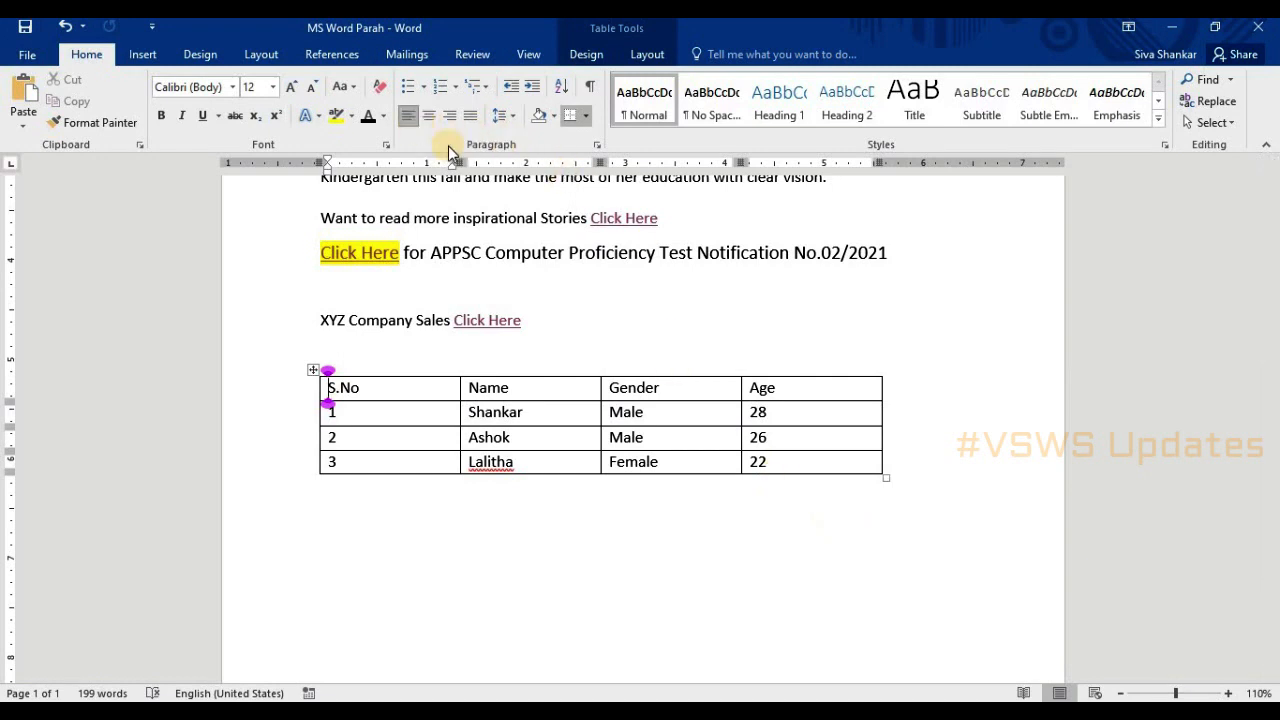
# Step: Centre the text in the three data rows and enlarge the table to about 5.9 inches wide with clearly taller rows
pyautogui.moveTo(780, 466); pyautogui.dragTo(323, 403)
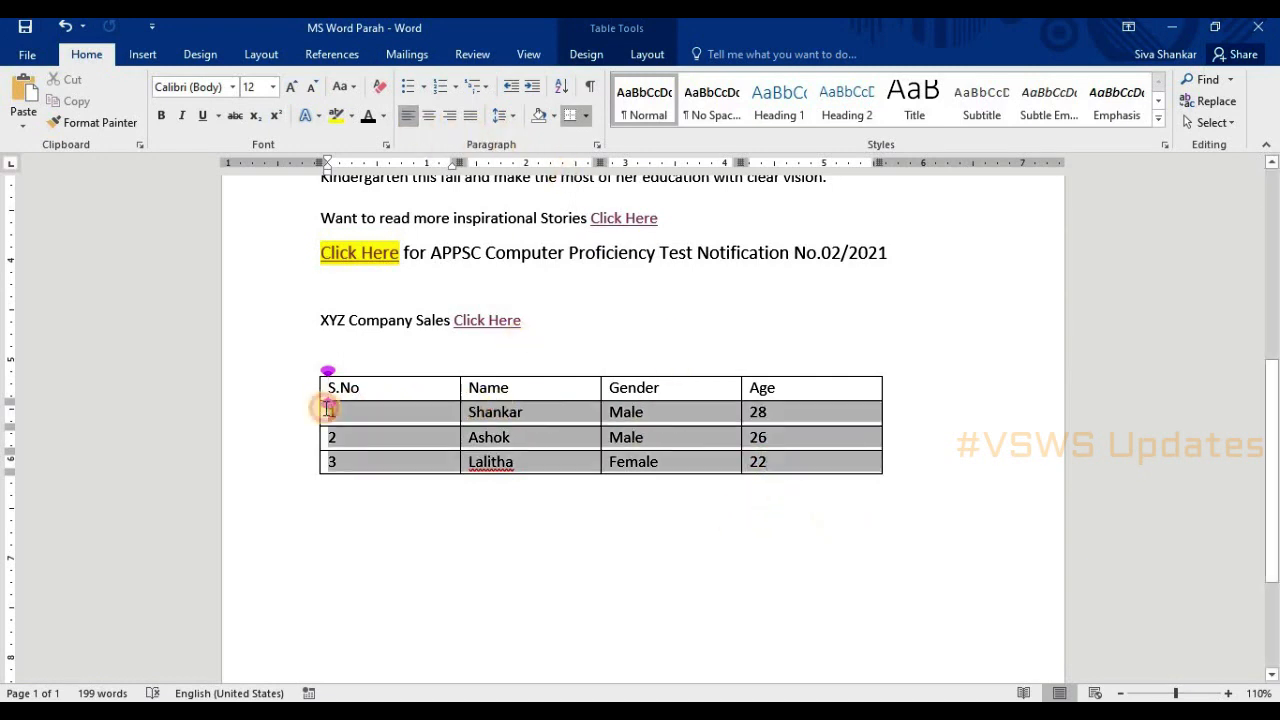
pyautogui.click(433, 114)
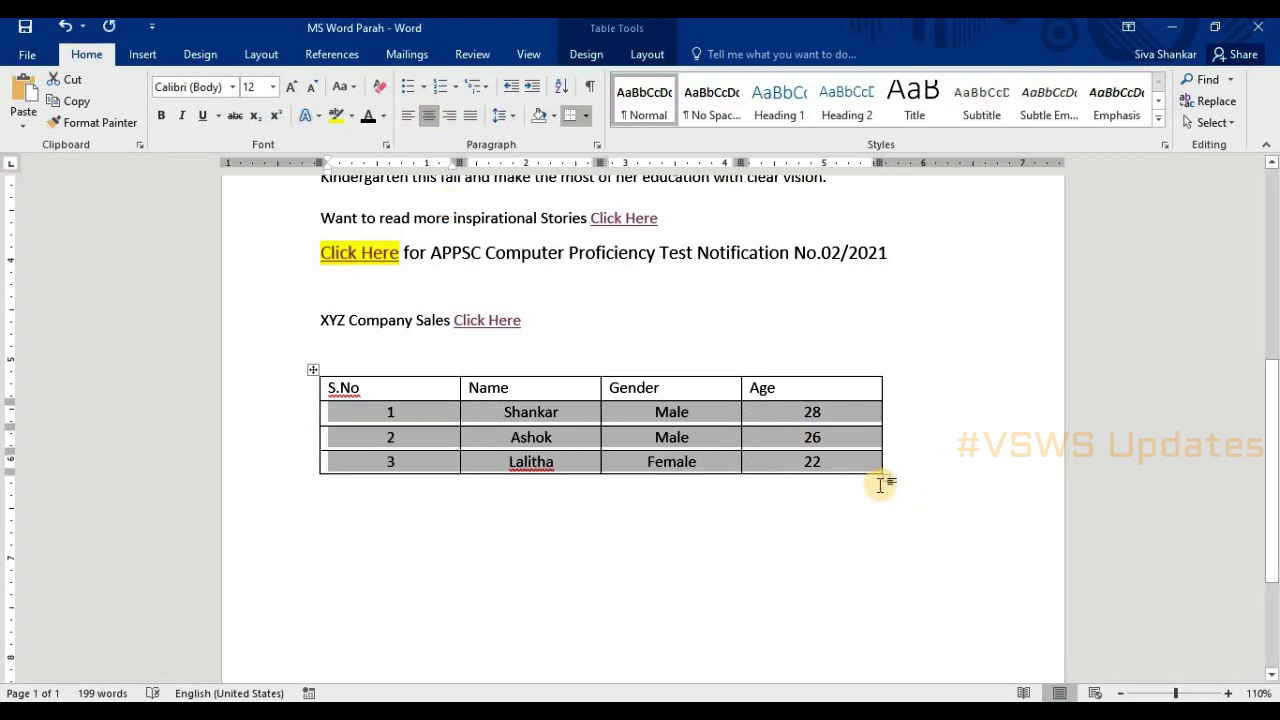
pyautogui.moveTo(880, 476); pyautogui.dragTo(903, 566)
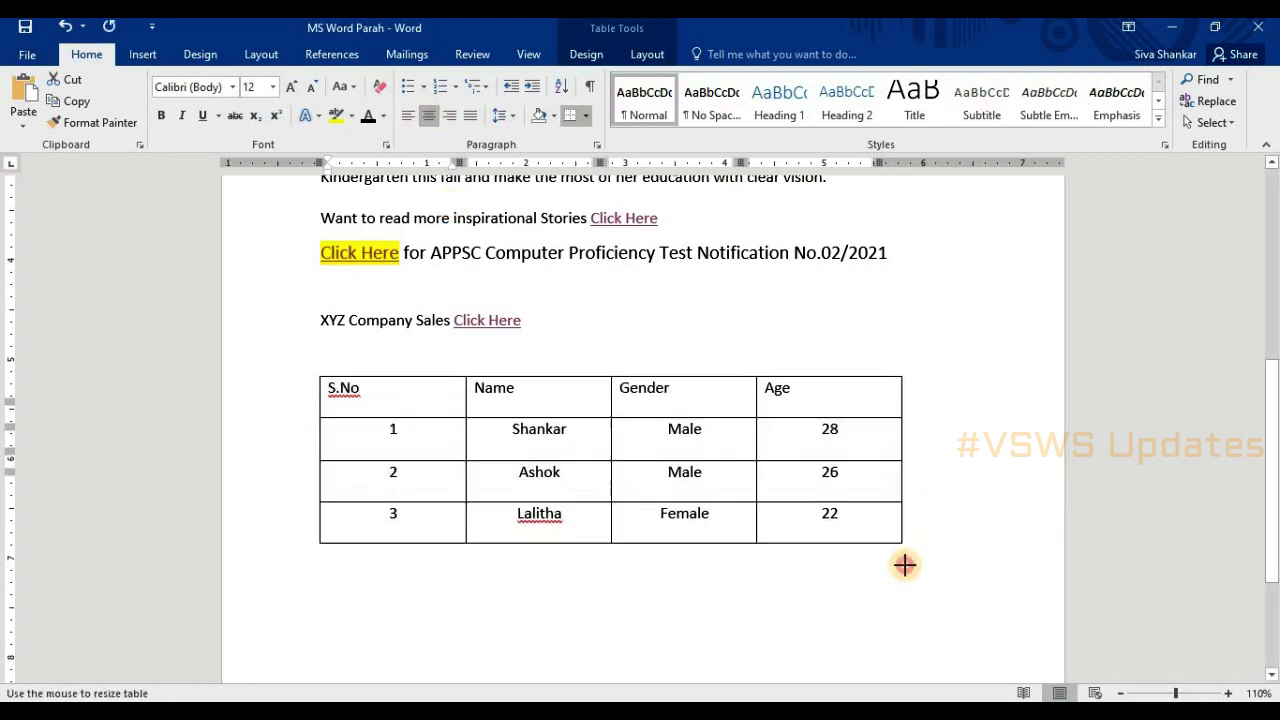
# Step: Try right and left alignment on the name in the first data row and return it to centred
pyautogui.click(571, 435)
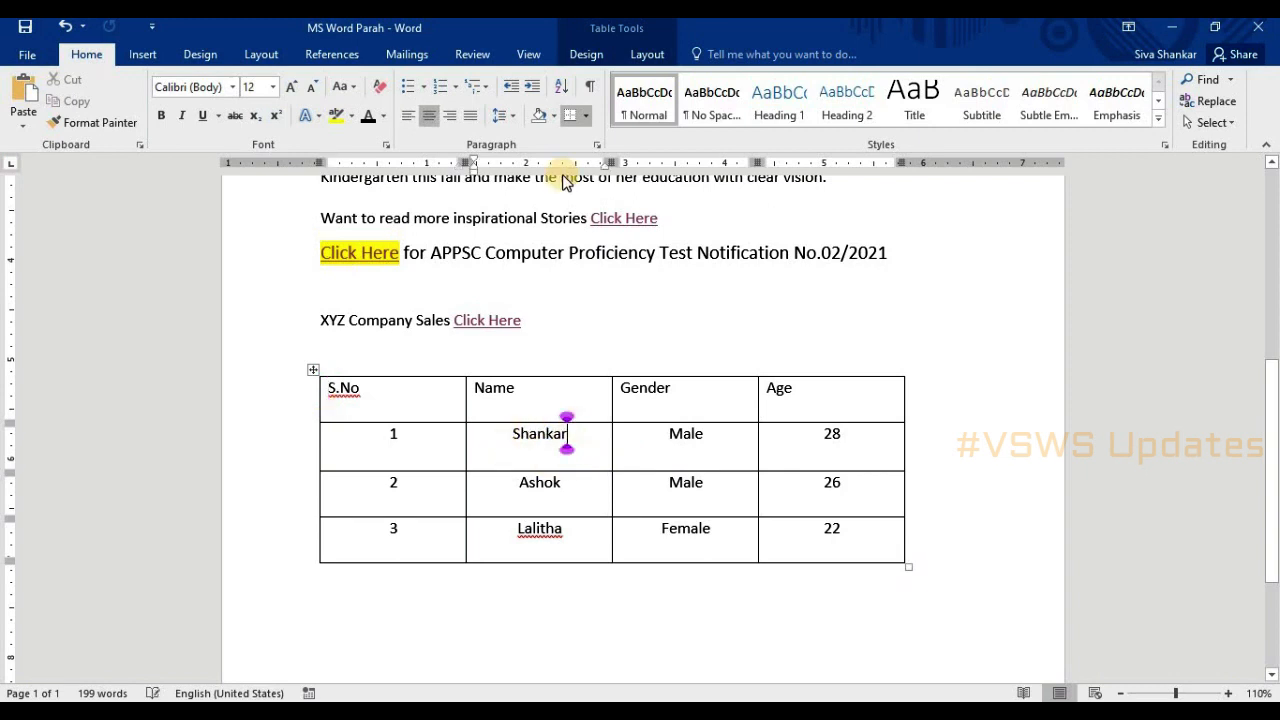
pyautogui.click(450, 117)
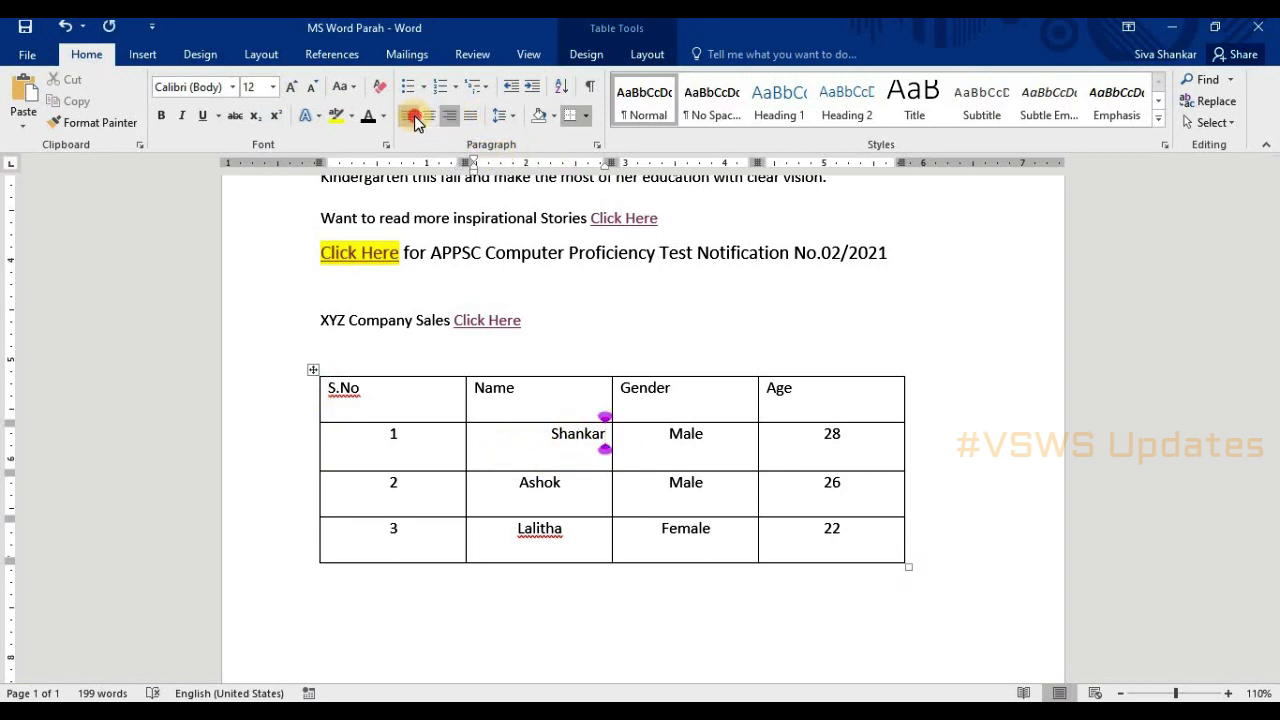
pyautogui.click(412, 117)
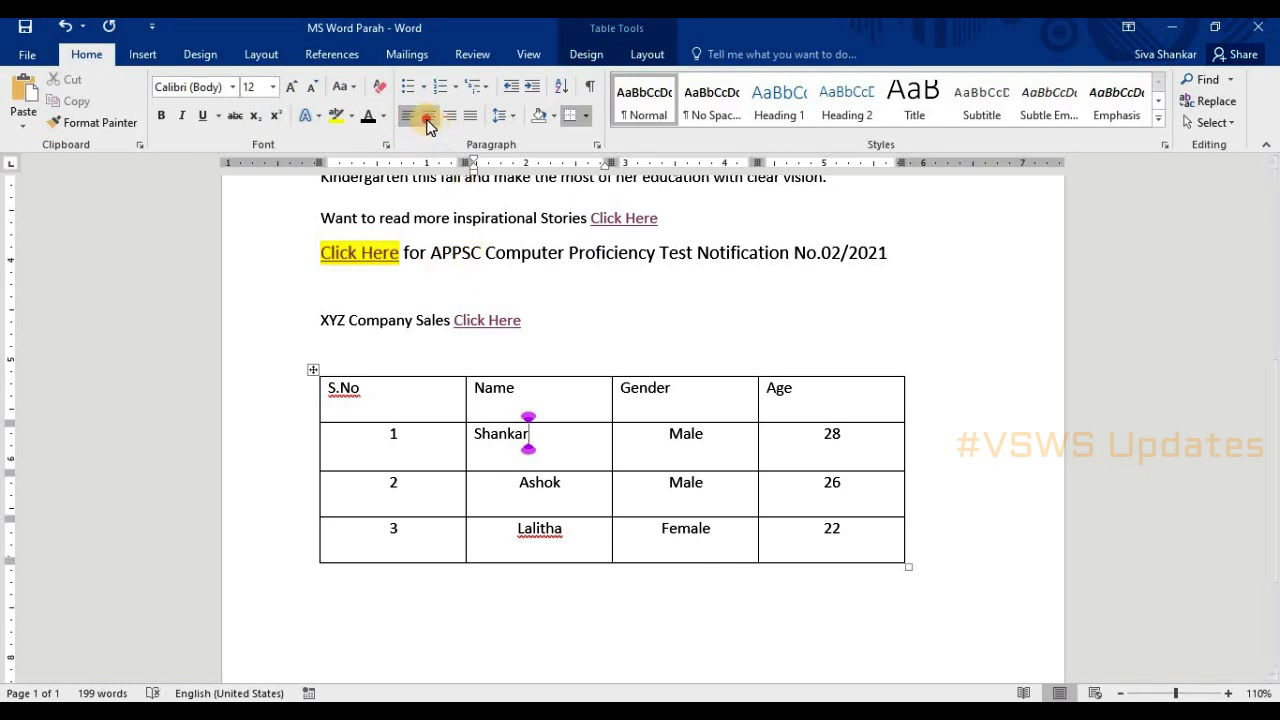
pyautogui.click(428, 116)
pyautogui.moveTo(564, 436); pyautogui.dragTo(500, 437)
pyautogui.click(510, 435)
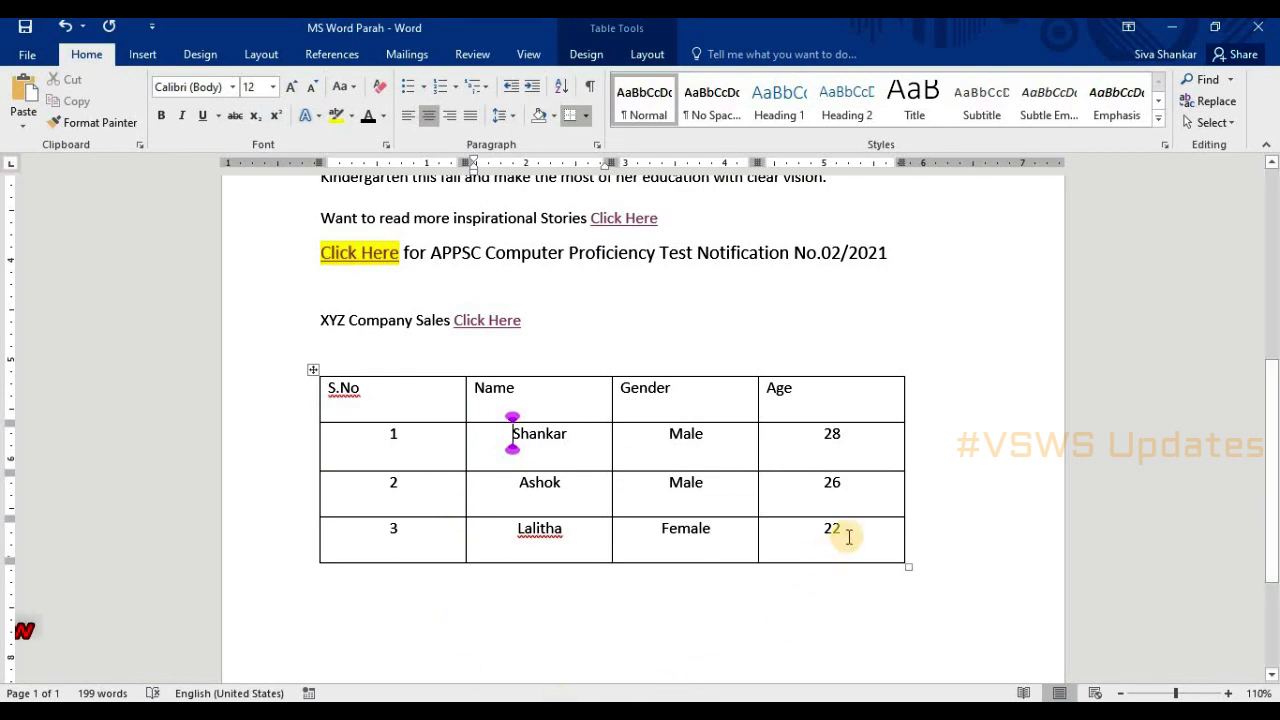
# Step: Select the whole table and choose Center as its alignment on the page in Table Properties
pyautogui.moveTo(655, 489); pyautogui.dragTo(349, 400)
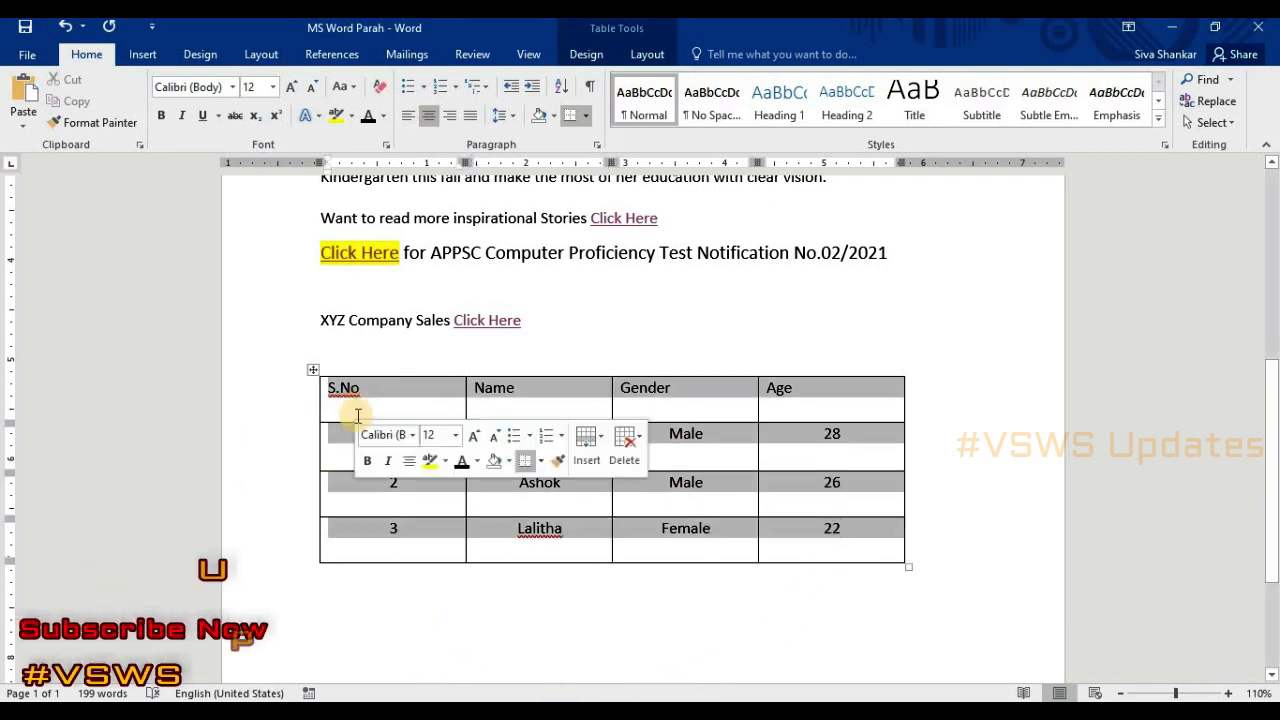
pyautogui.click(313, 369)
pyautogui.click(320, 338)
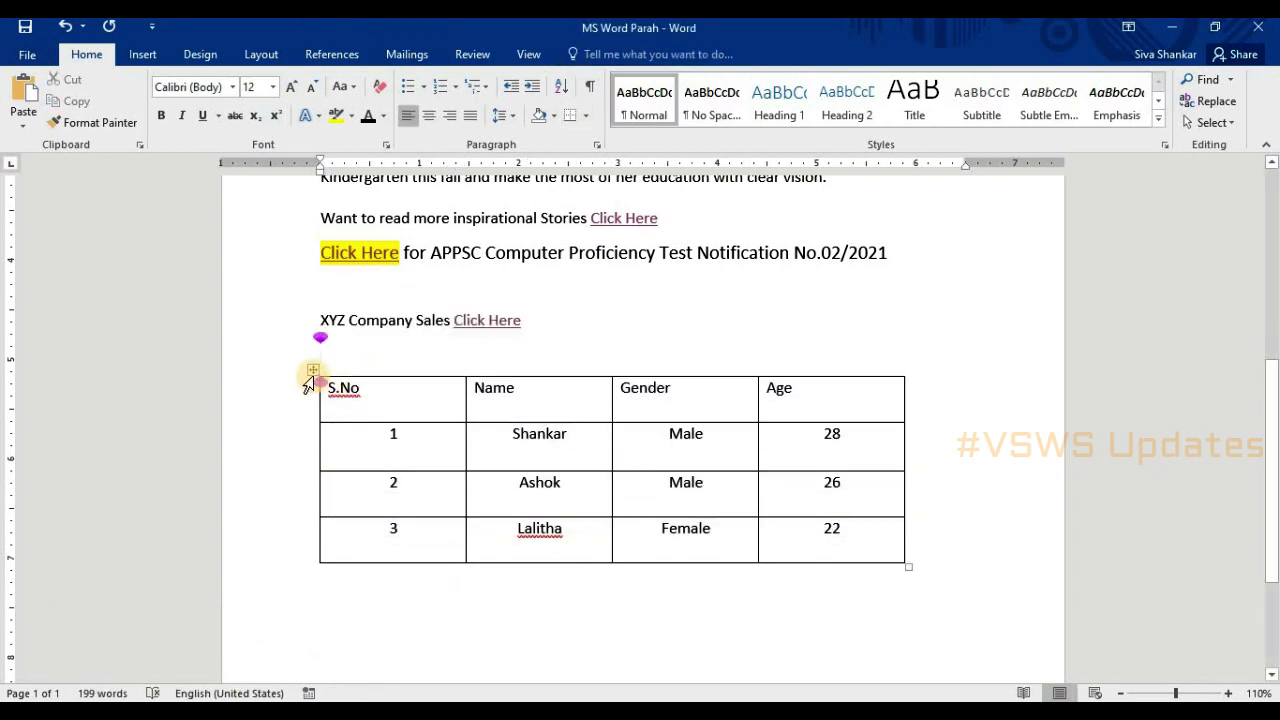
pyautogui.click(313, 369)
pyautogui.rightClick(313, 367)
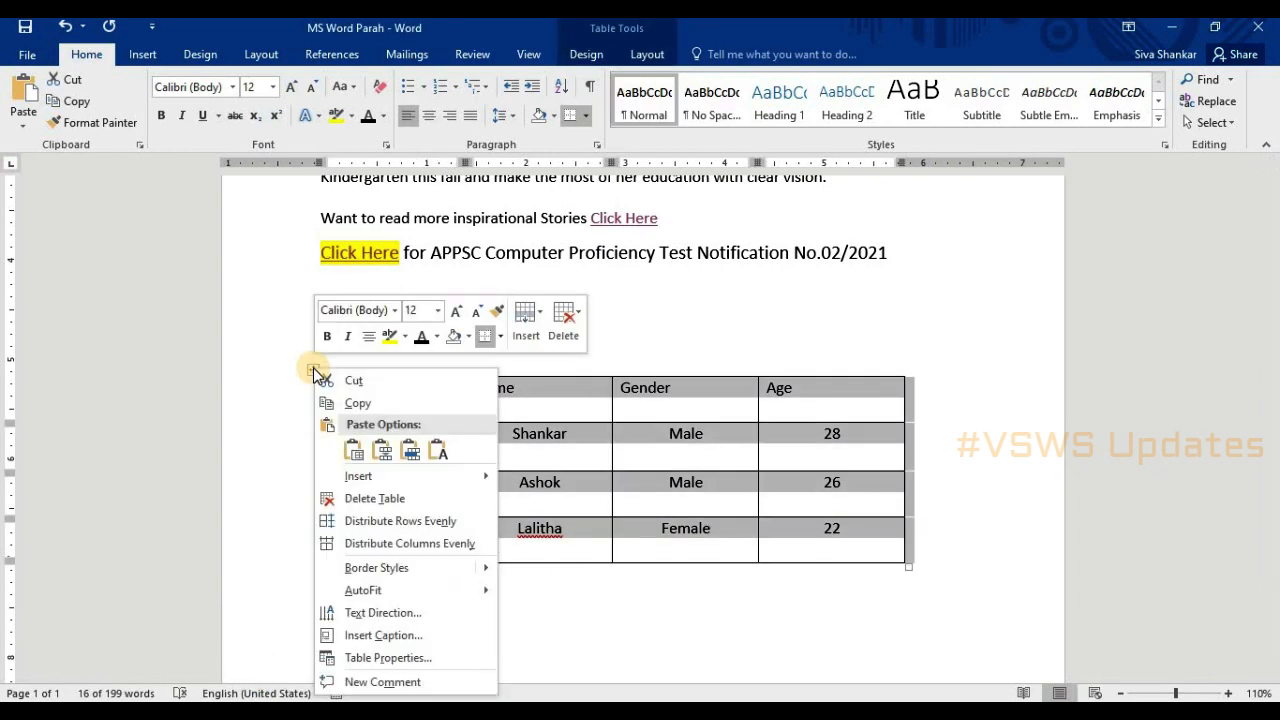
pyautogui.click(422, 660)
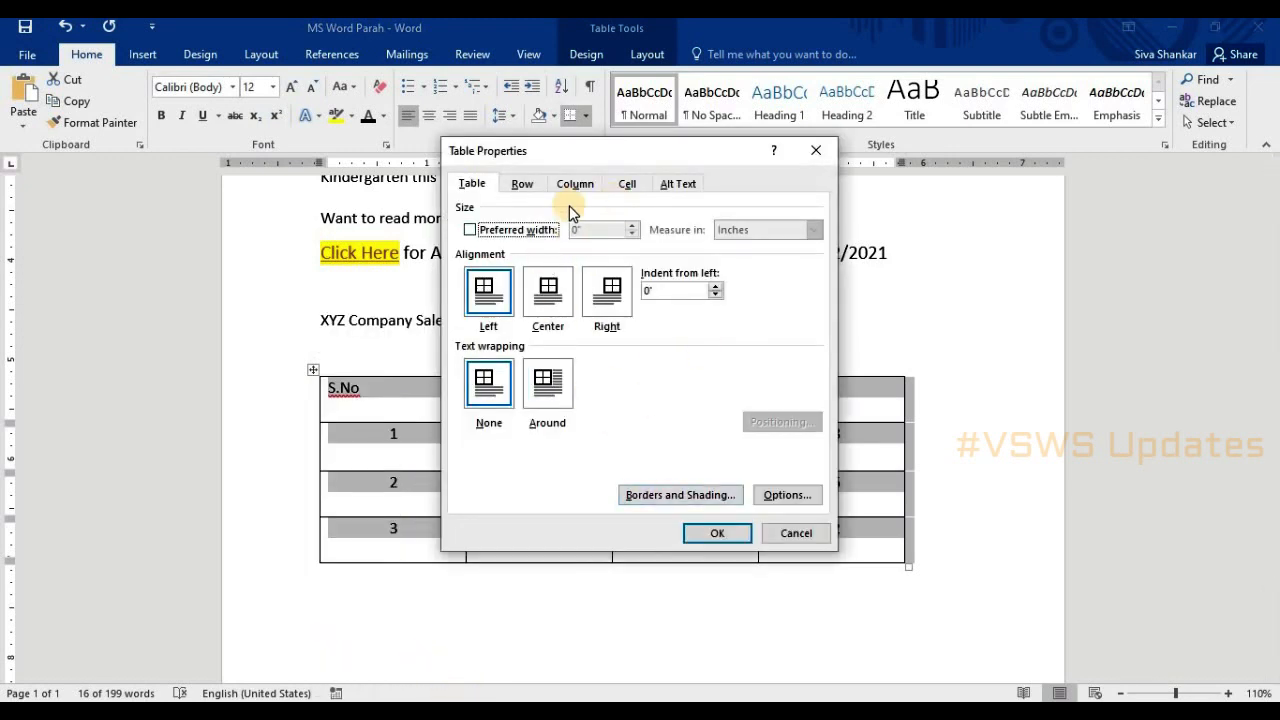
pyautogui.click(561, 302)
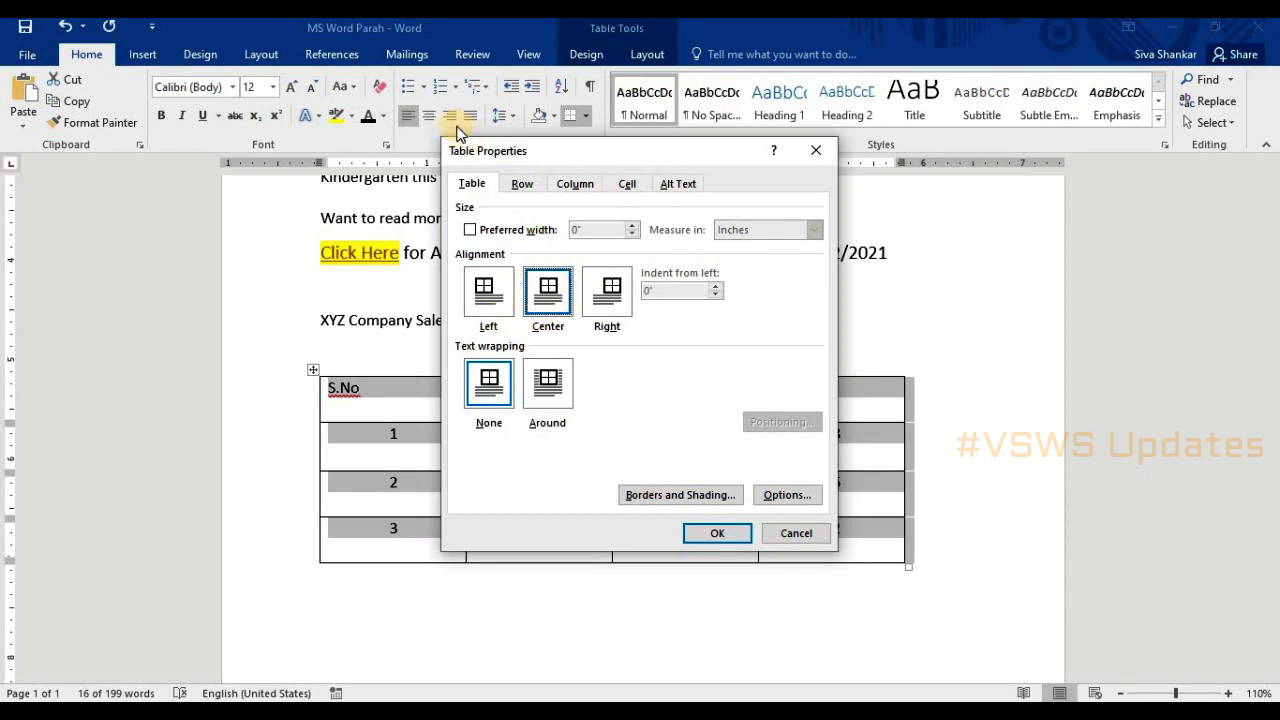
# Step: Set the vertical alignment of all table cells to Bottom and apply the table properties
pyautogui.click(628, 190)
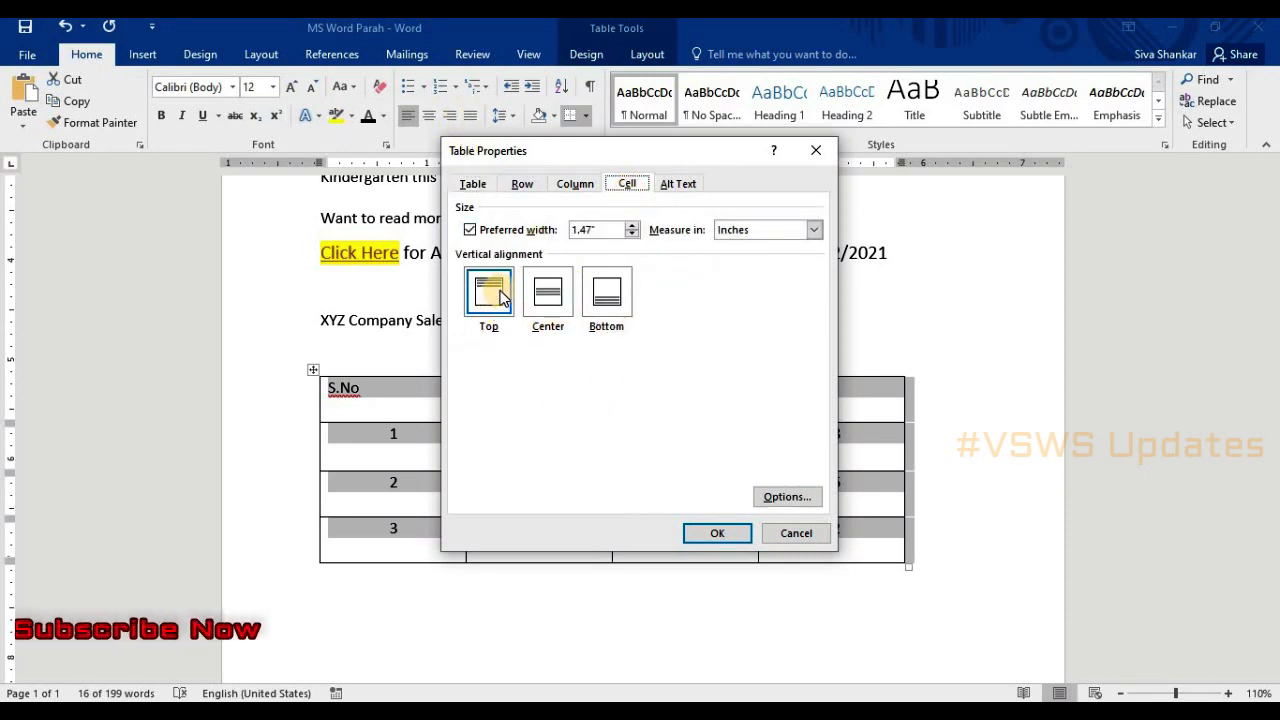
pyautogui.moveTo(606, 154); pyautogui.dragTo(721, 114)
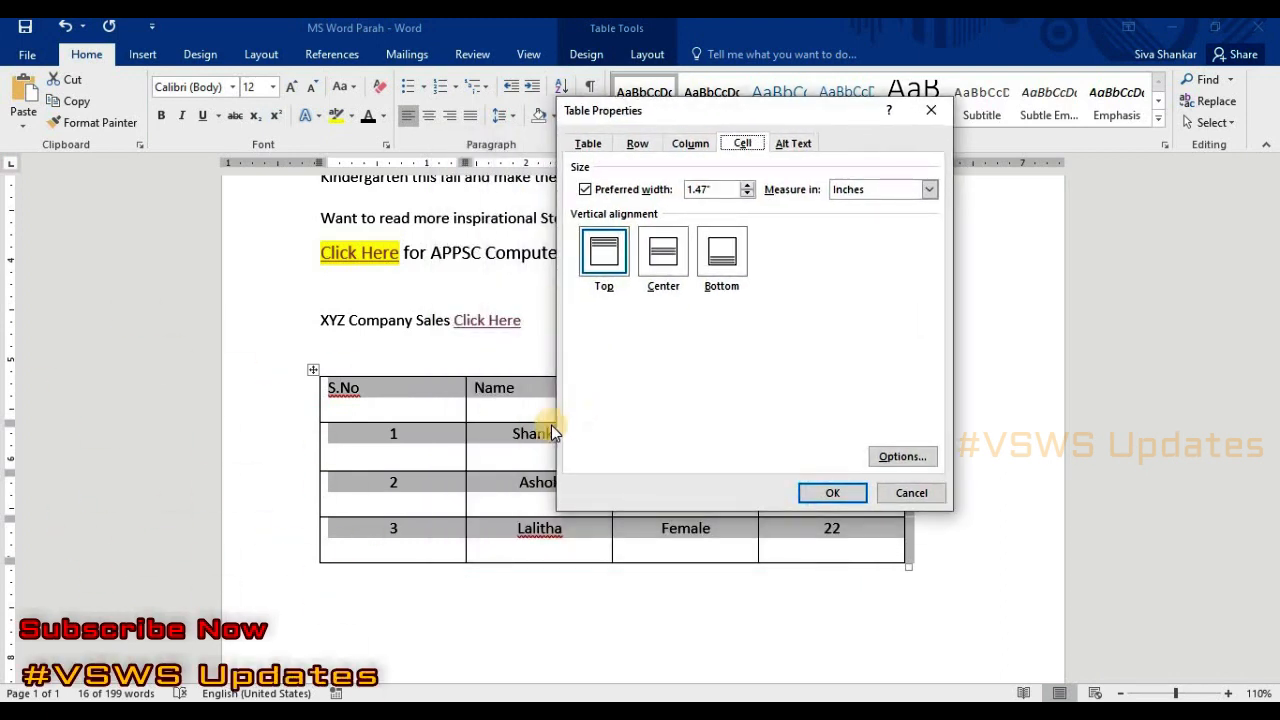
pyautogui.click(668, 262)
pyautogui.click(722, 256)
pyautogui.click(830, 493)
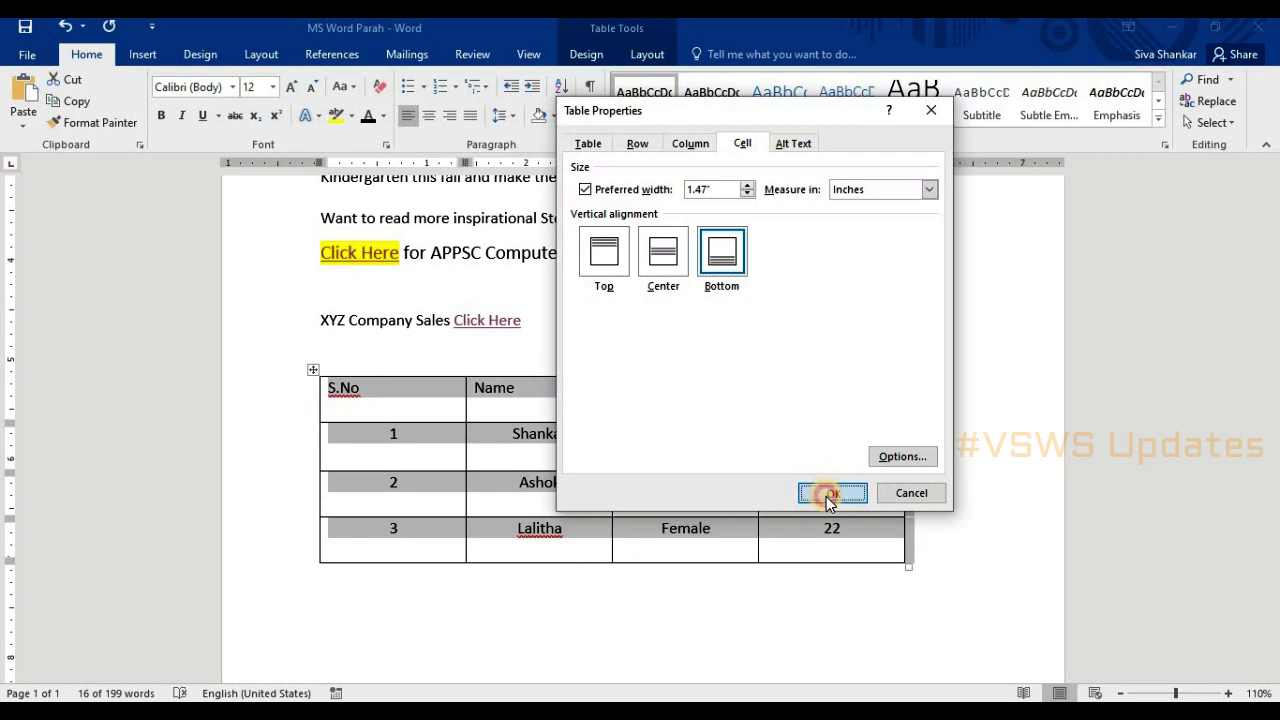
pyautogui.click(609, 564)
pyautogui.moveTo(880, 545); pyautogui.dragTo(463, 416)
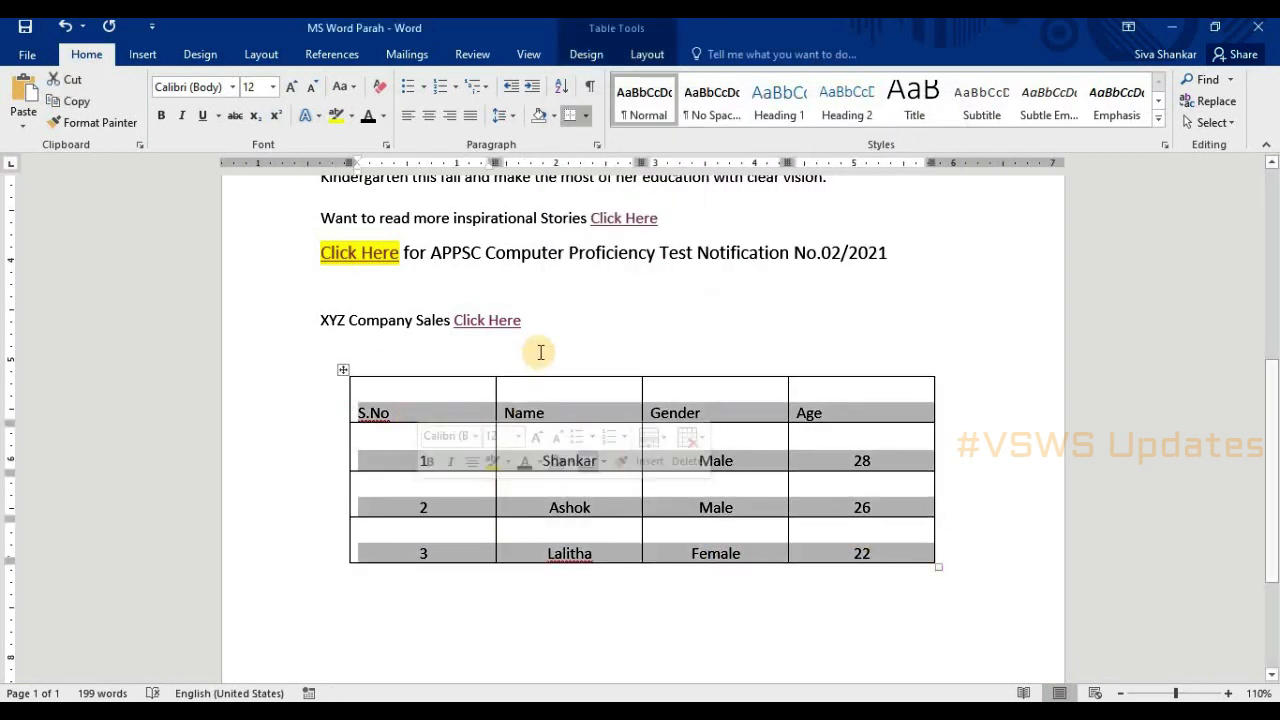
# Step: Change the vertical alignment of all table cells to Center in Table Properties
pyautogui.click(362, 366)
pyautogui.rightClick(344, 369)
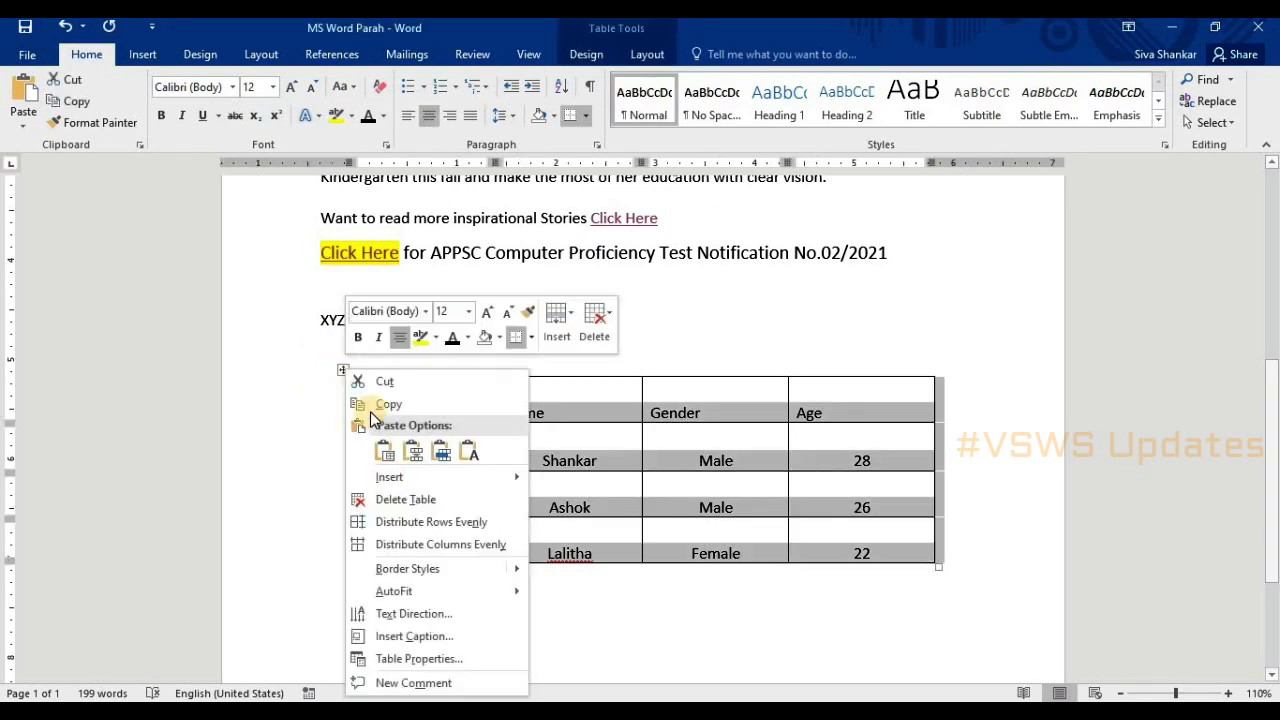
pyautogui.click(410, 658)
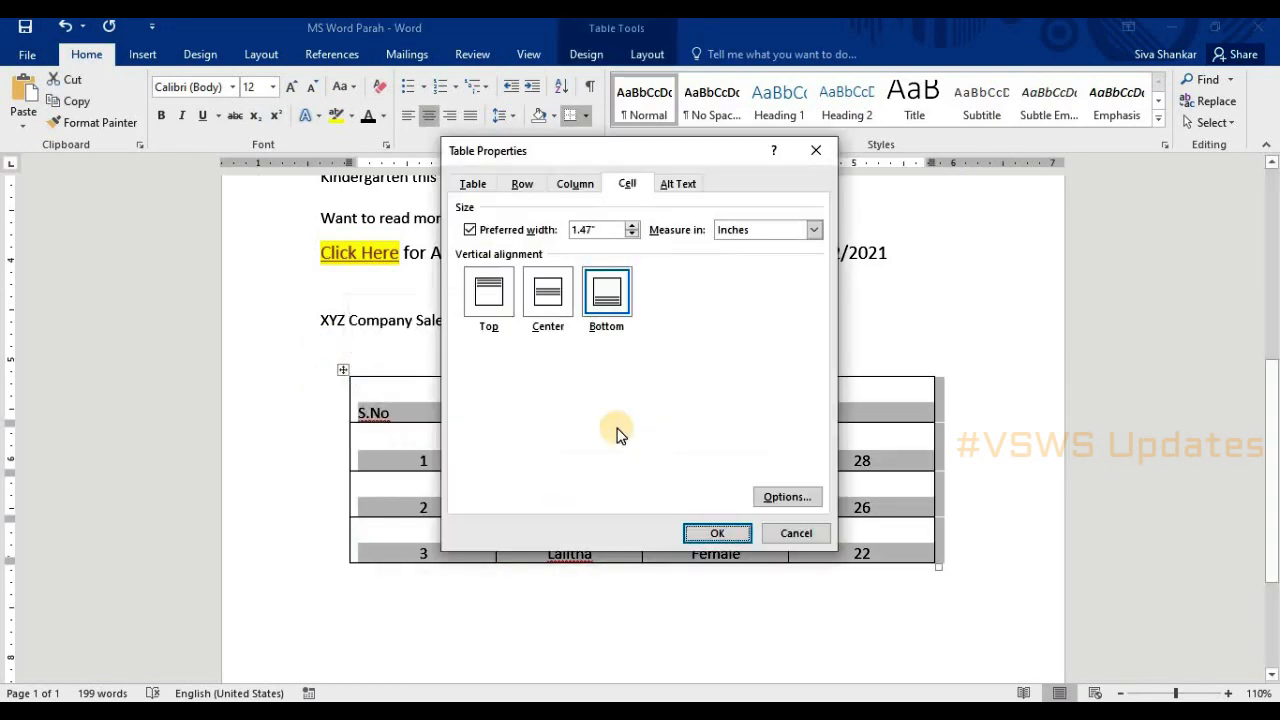
pyautogui.click(556, 318)
pyautogui.click(708, 534)
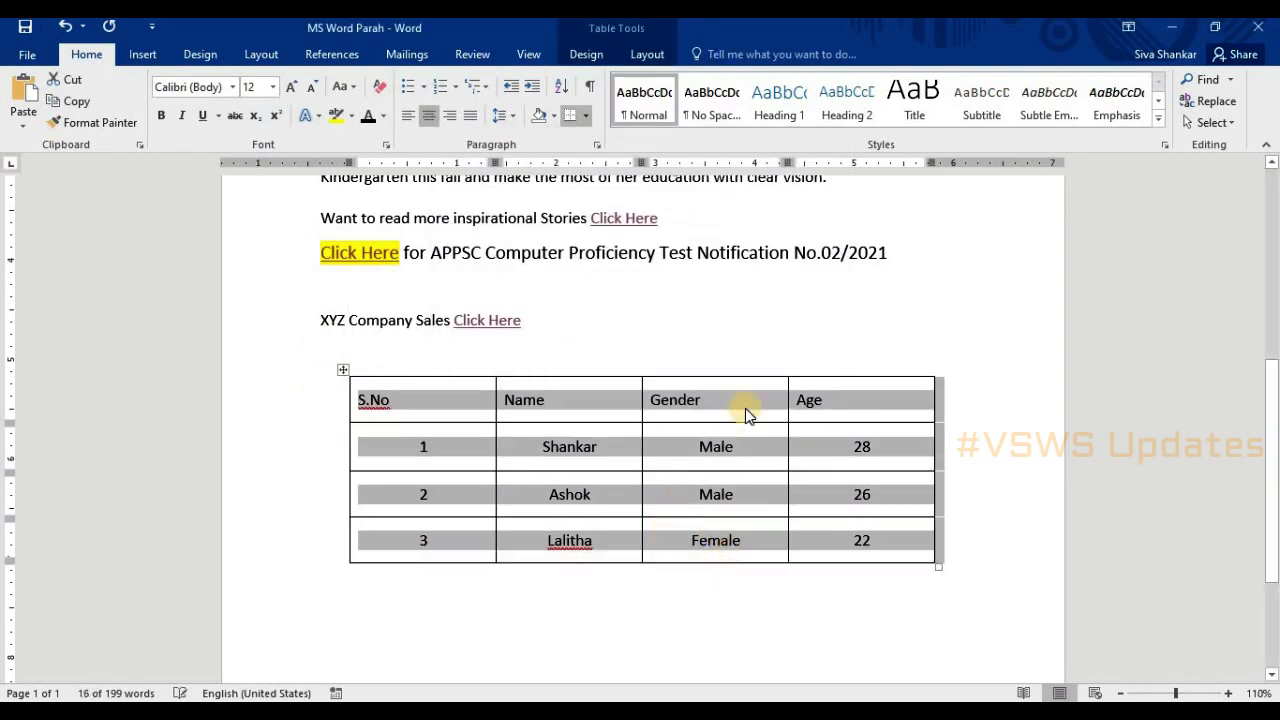
pyautogui.click(798, 332)
# Step: Centre the header row's text (S.No, Name, Gender, Age) horizontally and make it bold
pyautogui.moveTo(877, 546); pyautogui.dragTo(862, 450)
pyautogui.moveTo(693, 450); pyautogui.dragTo(425, 445)
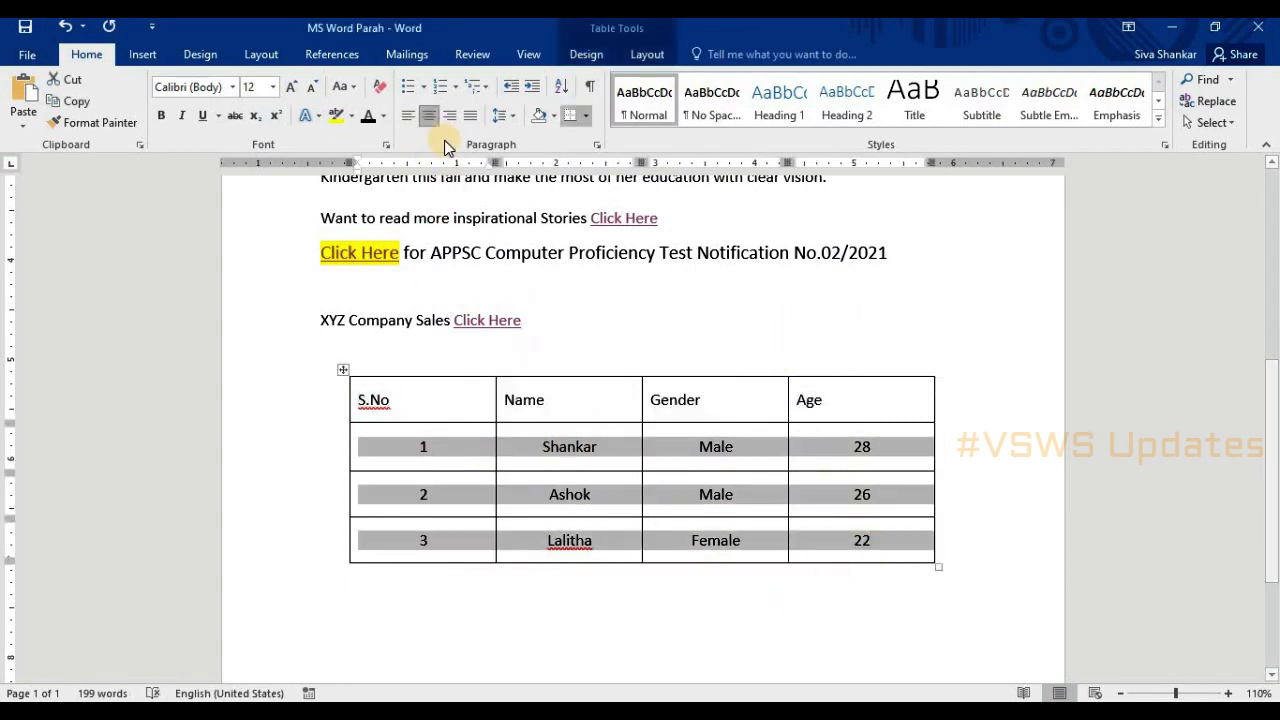
pyautogui.click(651, 629)
pyautogui.moveTo(592, 450); pyautogui.dragTo(562, 450)
pyautogui.moveTo(846, 400); pyautogui.dragTo(423, 393)
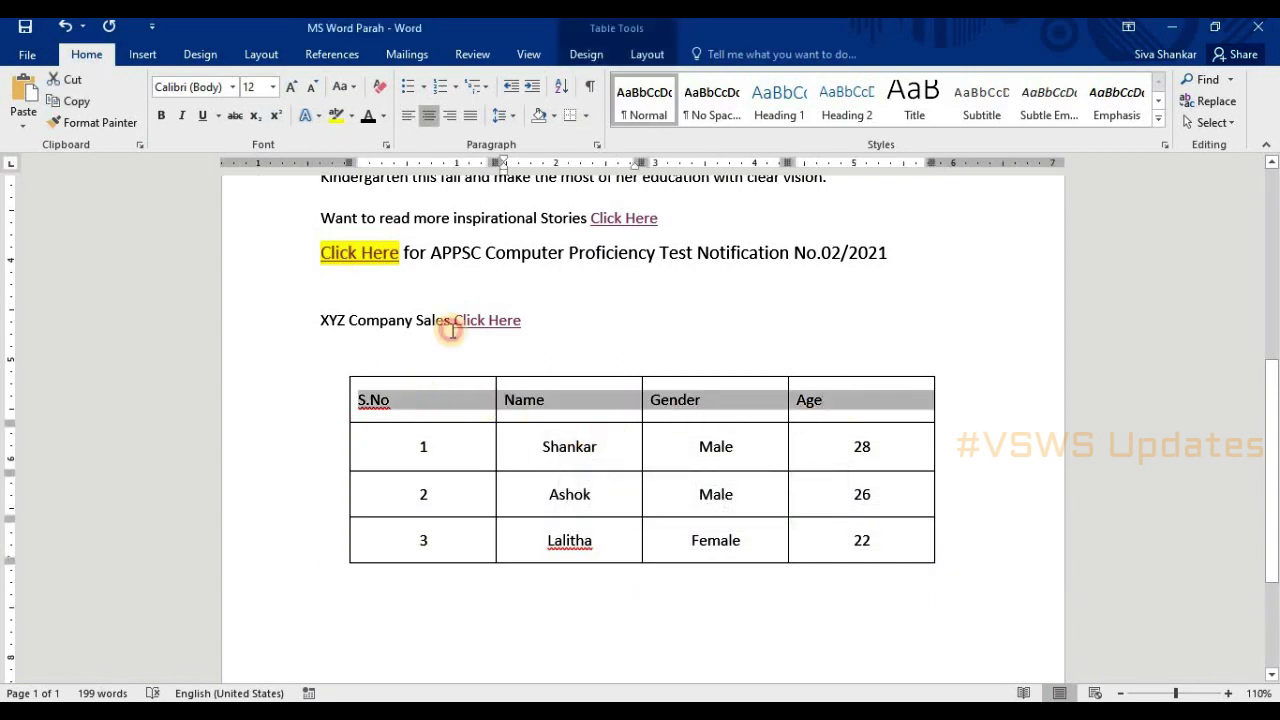
pyautogui.click(428, 115)
pyautogui.click(161, 115)
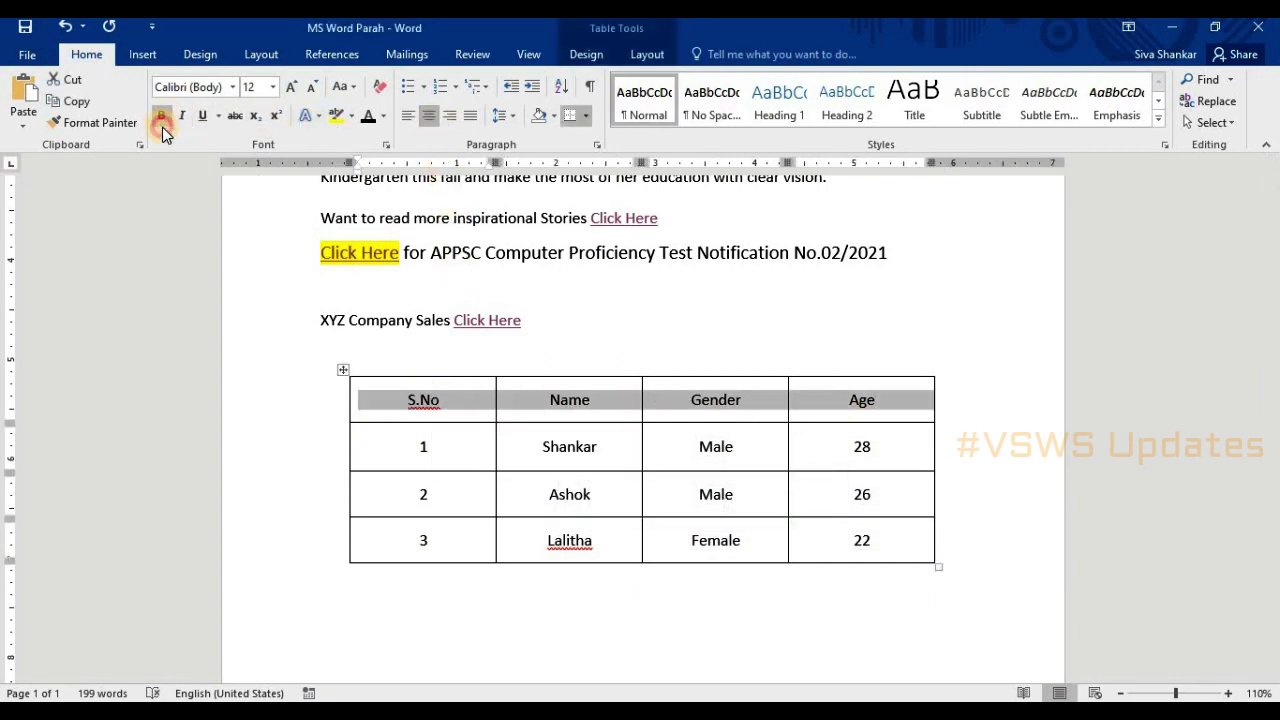
pyautogui.click(642, 597)
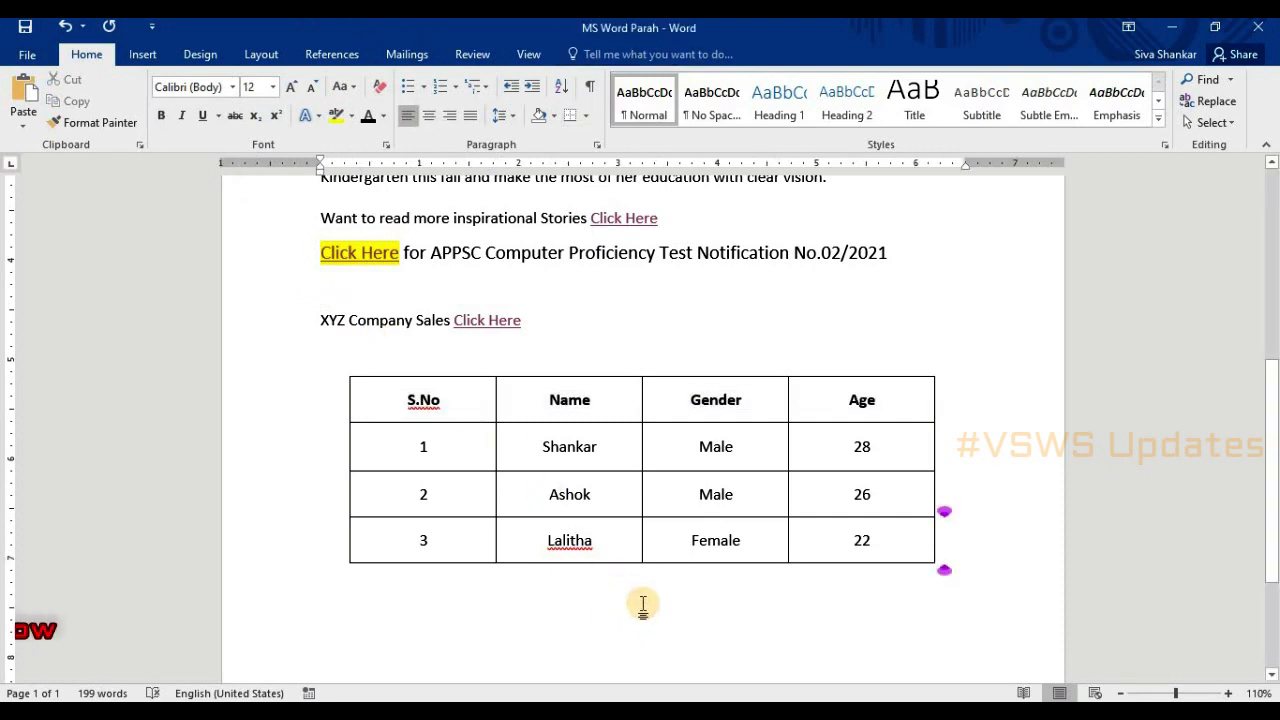
pyautogui.moveTo(628, 456); pyautogui.dragTo(537, 451)
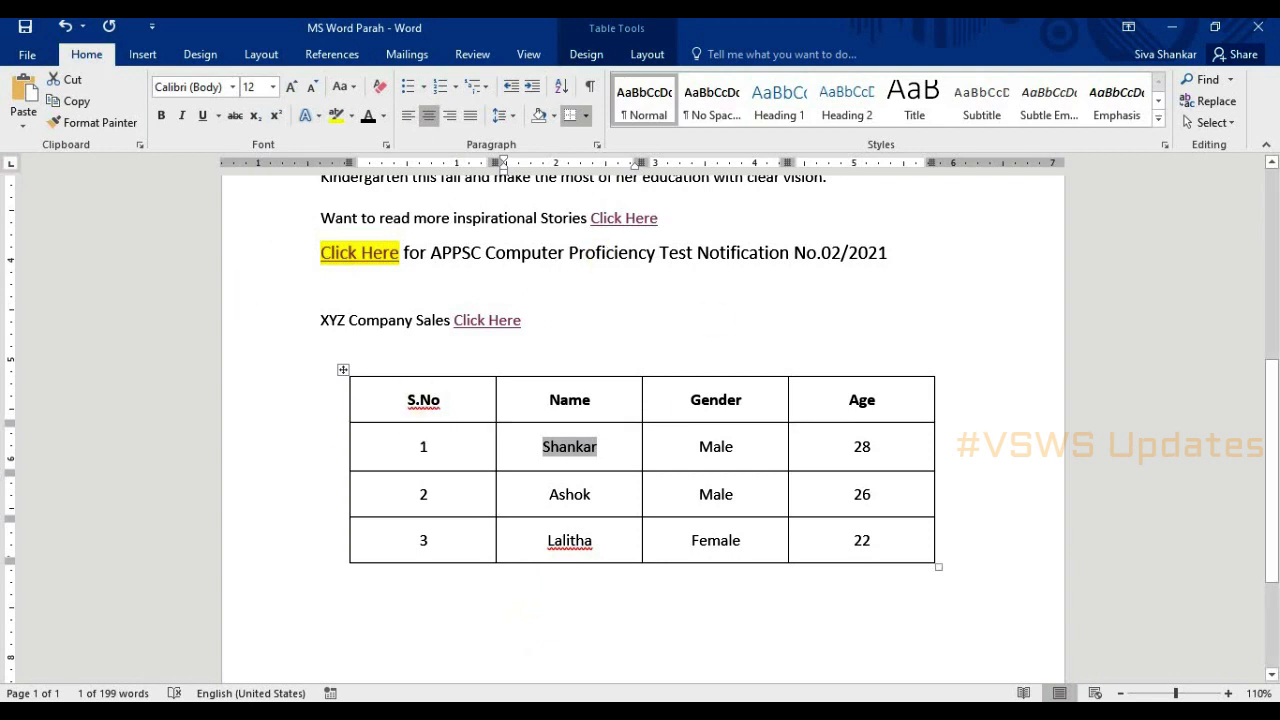
pyautogui.click(984, 598)
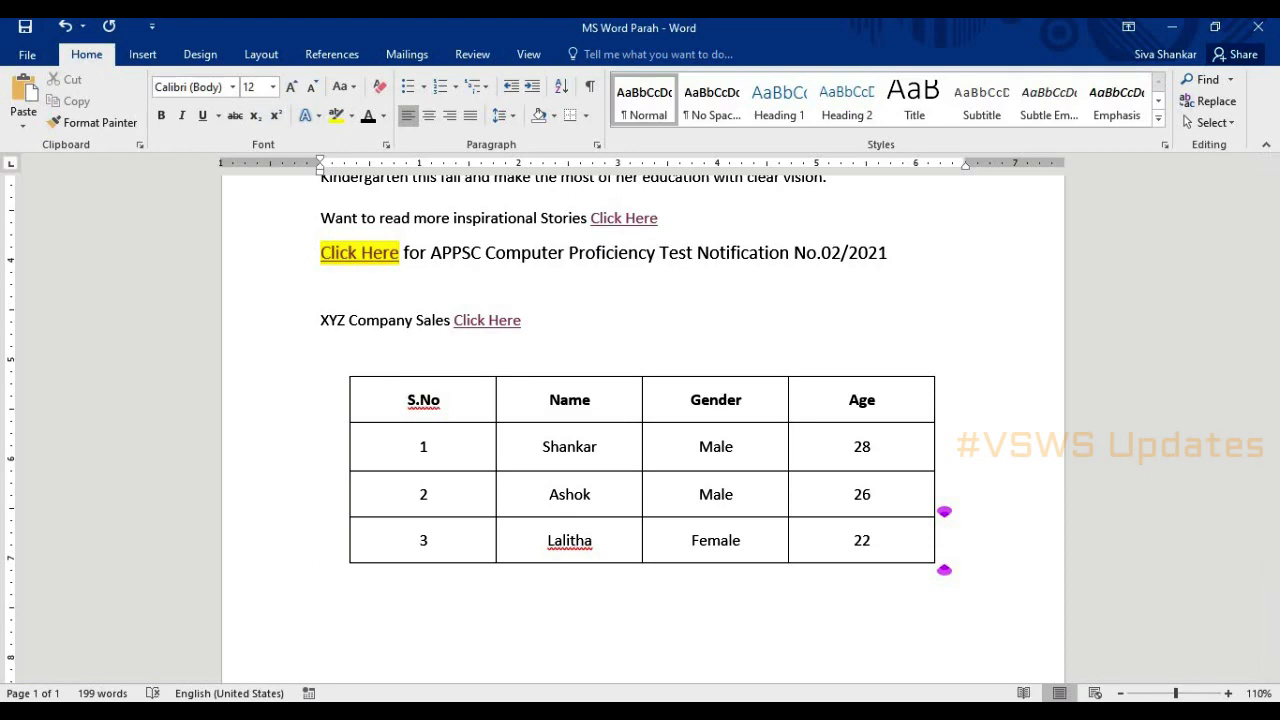
pyautogui.scroll(8, 737, 563)
pyautogui.scroll(-7, 737, 563)
pyautogui.scroll(-1, 737, 563)
# Step: Switch to the XYZ Comparission workbook in Excel and look over the branch addresses and sales table
pyautogui.click(643, 693)
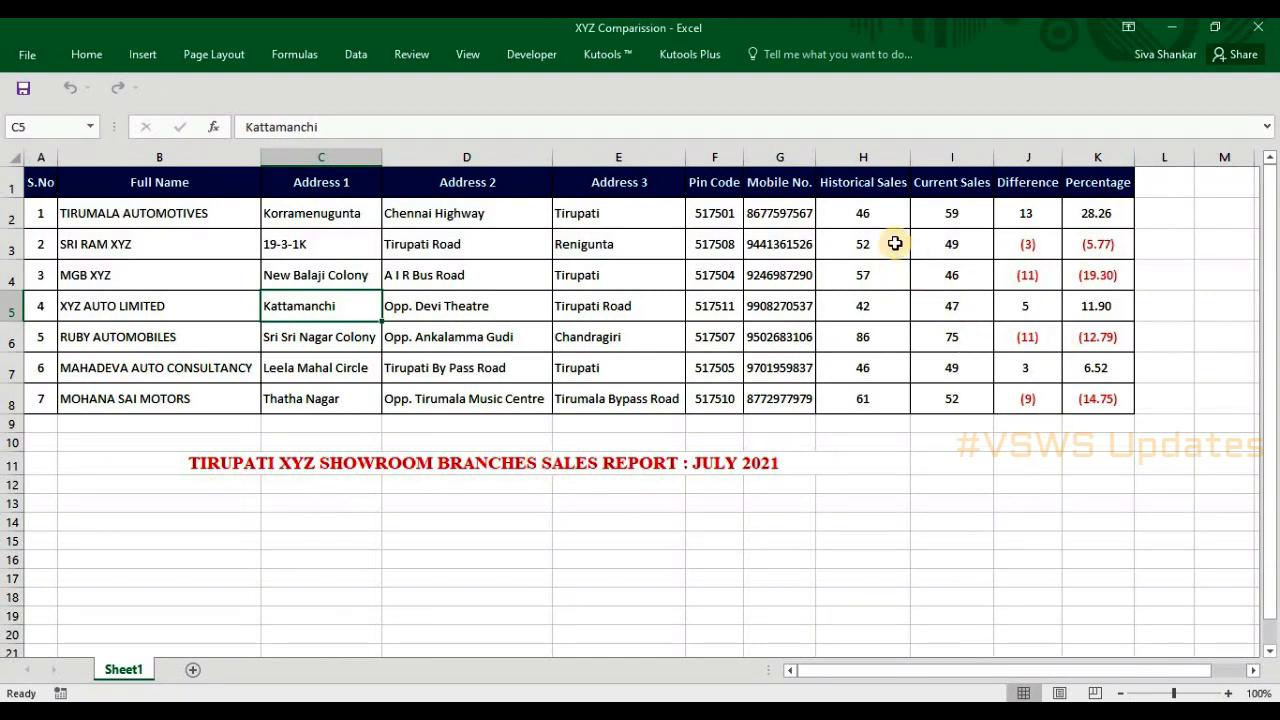
pyautogui.moveTo(866, 217); pyautogui.dragTo(1120, 400)
pyautogui.moveTo(875, 502); pyautogui.dragTo(414, 203)
pyautogui.click(806, 560)
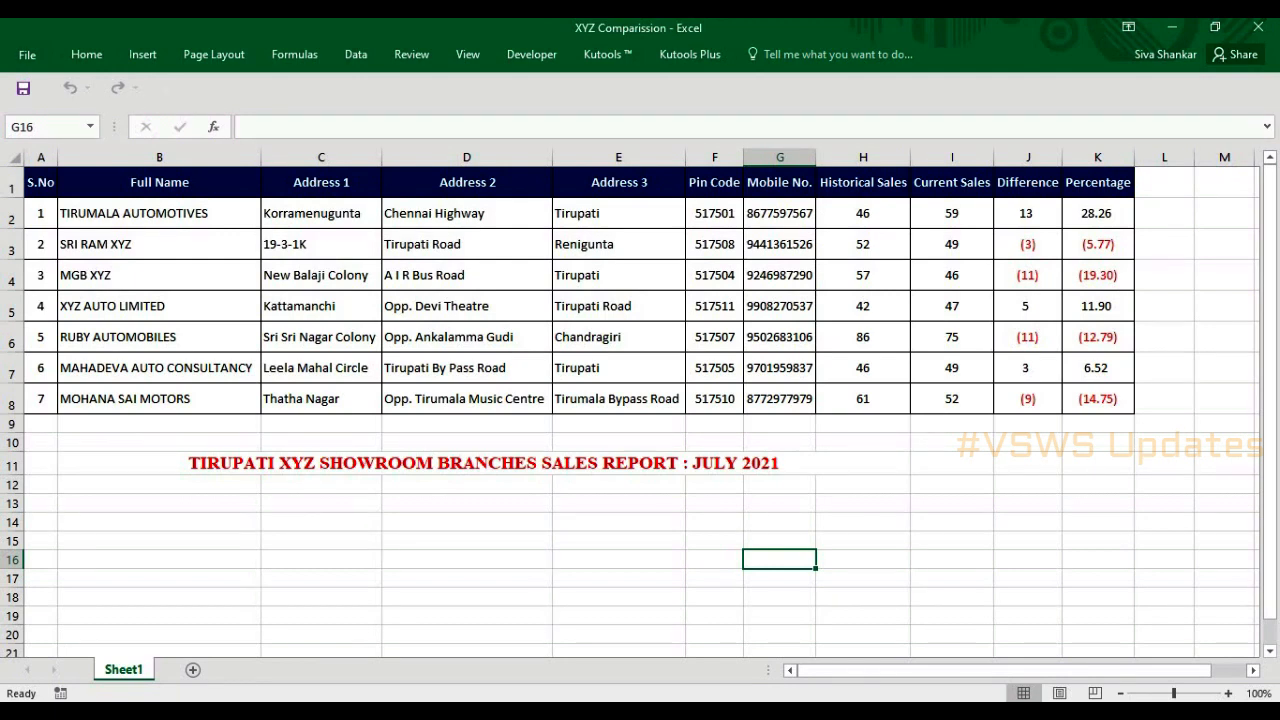
# Step: Examine the negative Difference and Percentage entries and the MGB XYZ branch's historical sales, current sales and difference
pyautogui.moveTo(1027, 244); pyautogui.dragTo(1032, 278)
pyautogui.click(1082, 336)
pyautogui.moveTo(1034, 349); pyautogui.dragTo(1028, 342)
pyautogui.moveTo(1097, 398); pyautogui.dragTo(1030, 402)
pyautogui.click(988, 504)
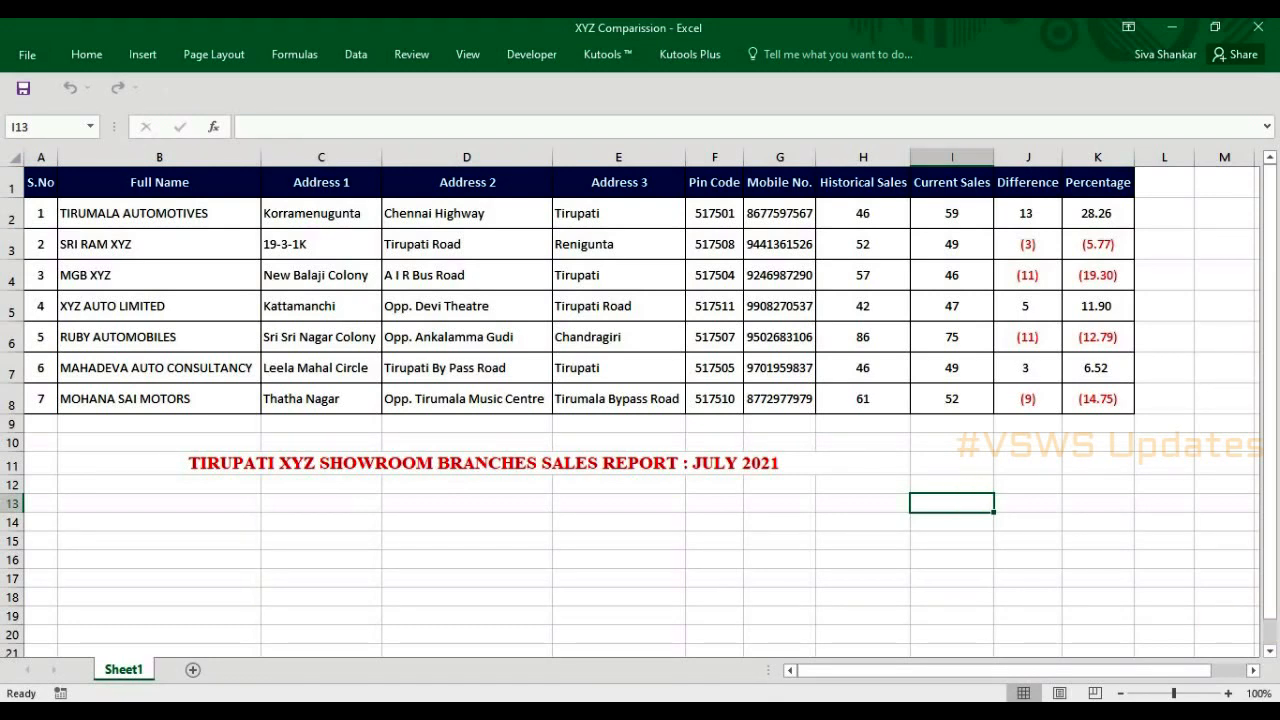
pyautogui.click(883, 277)
pyautogui.click(934, 277)
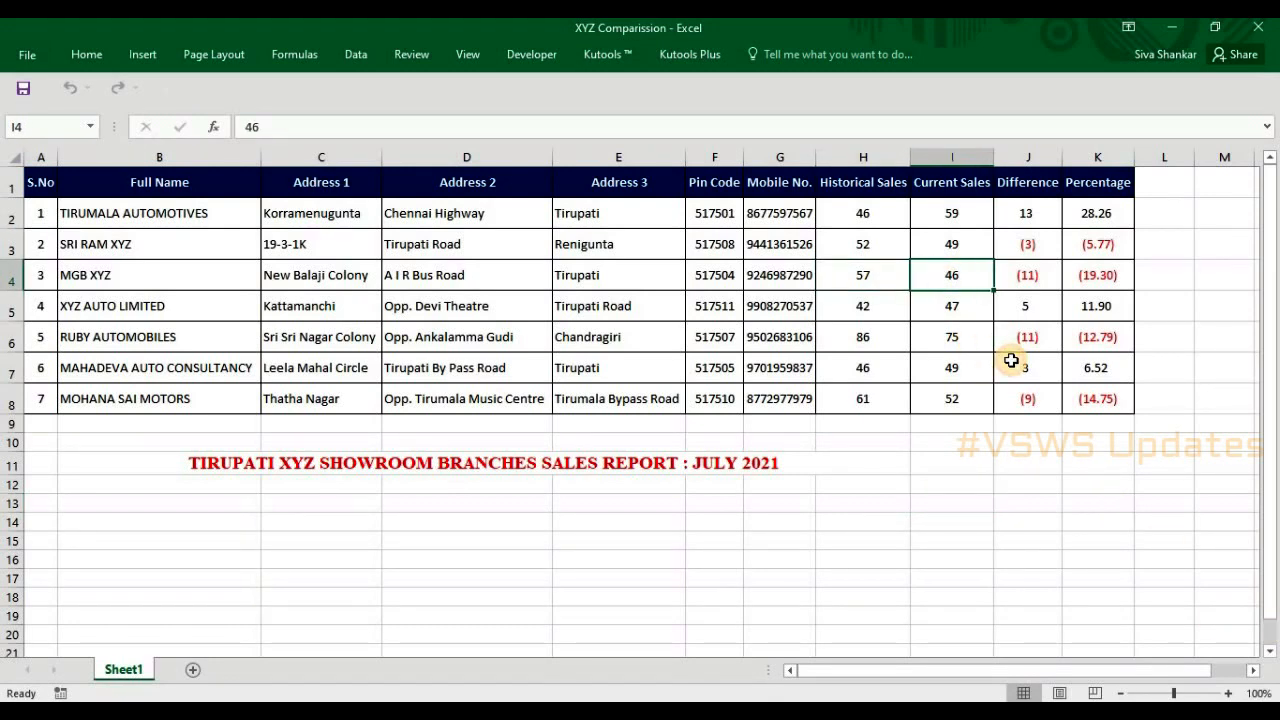
pyautogui.click(1034, 277)
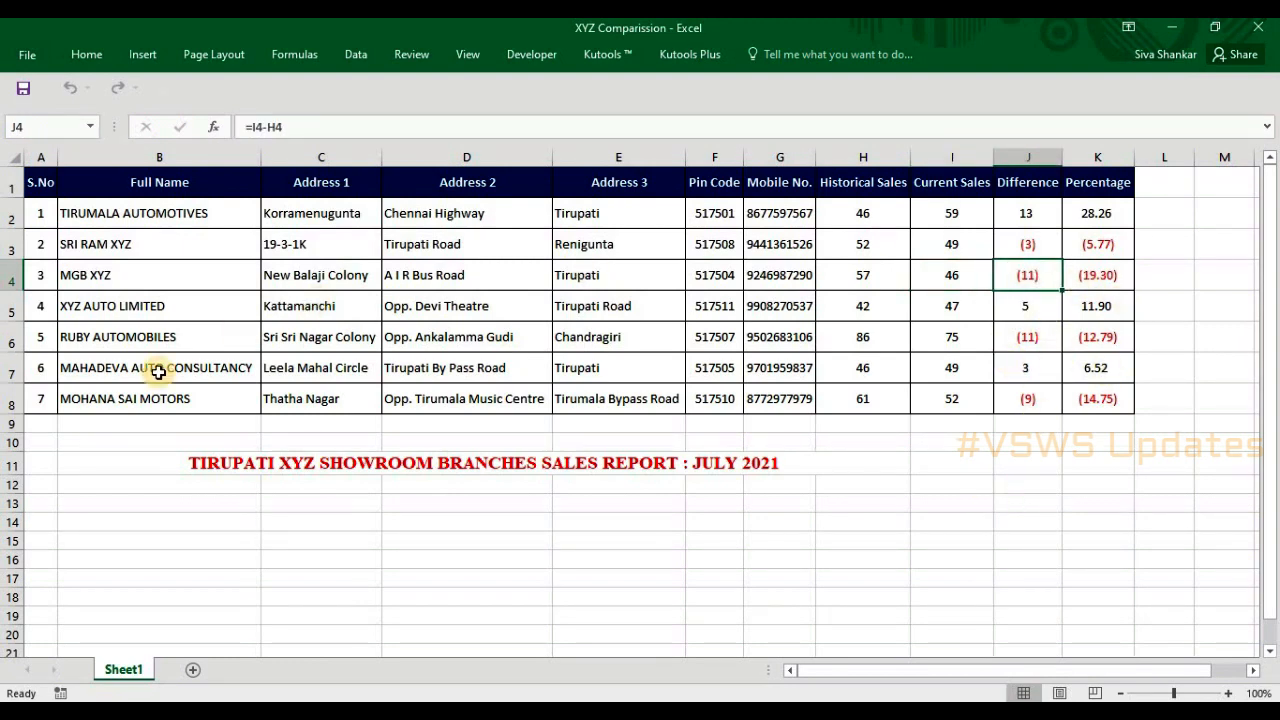
# Step: Review the whole branch table and the Difference and Percentage cells of SRI RAM XYZ, RUBY AUTOMOBILES and MOHANA SAI MOTORS
pyautogui.moveTo(1150, 420); pyautogui.dragTo(43, 180)
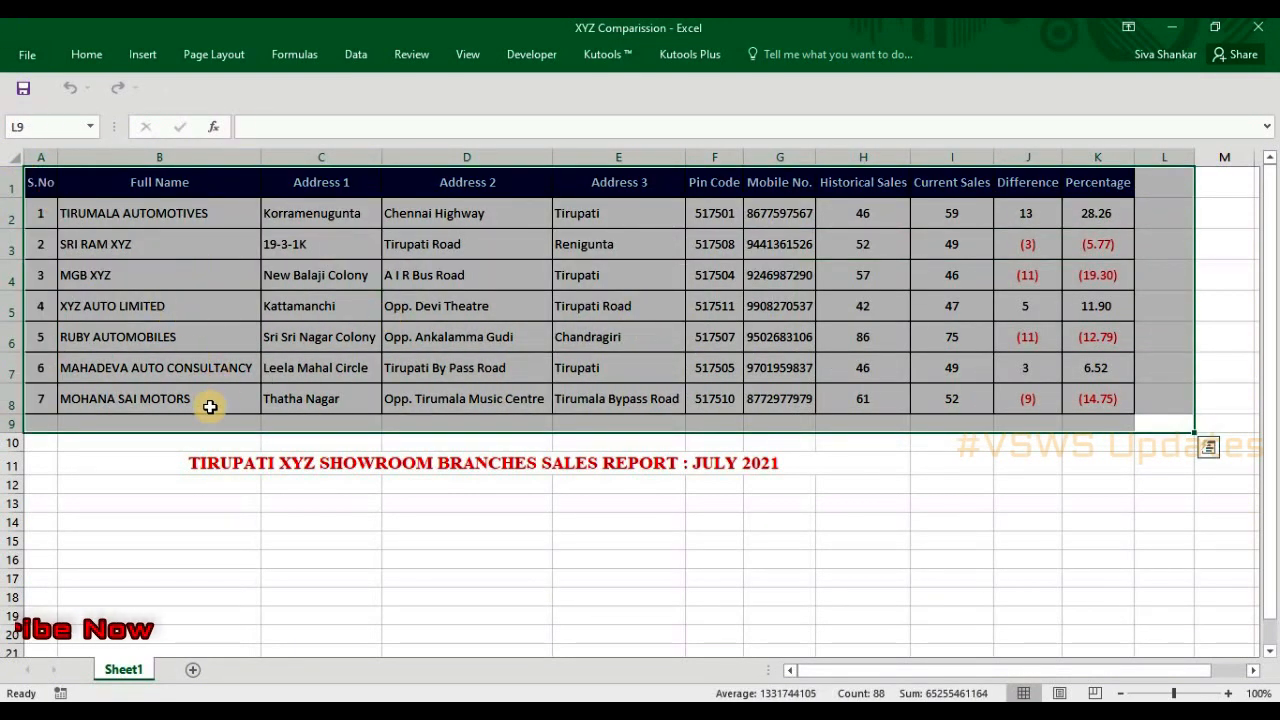
pyautogui.click(92, 408)
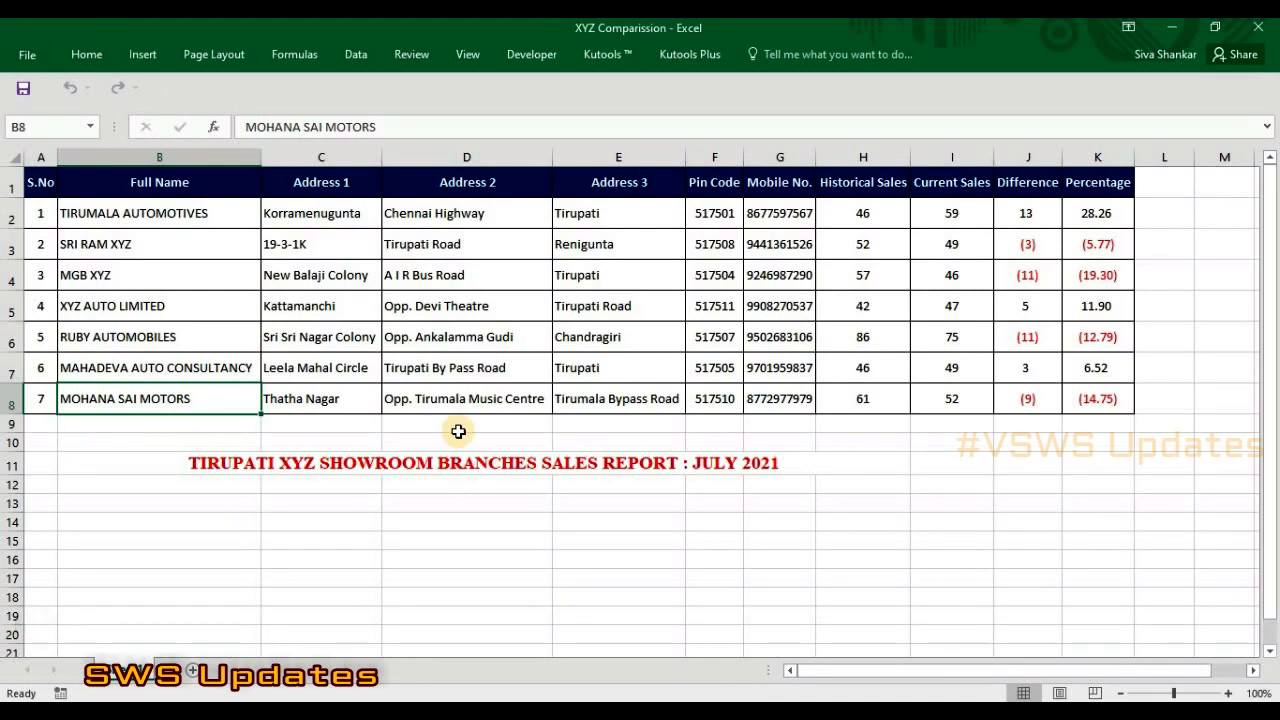
pyautogui.click(1040, 250)
pyautogui.click(1082, 250)
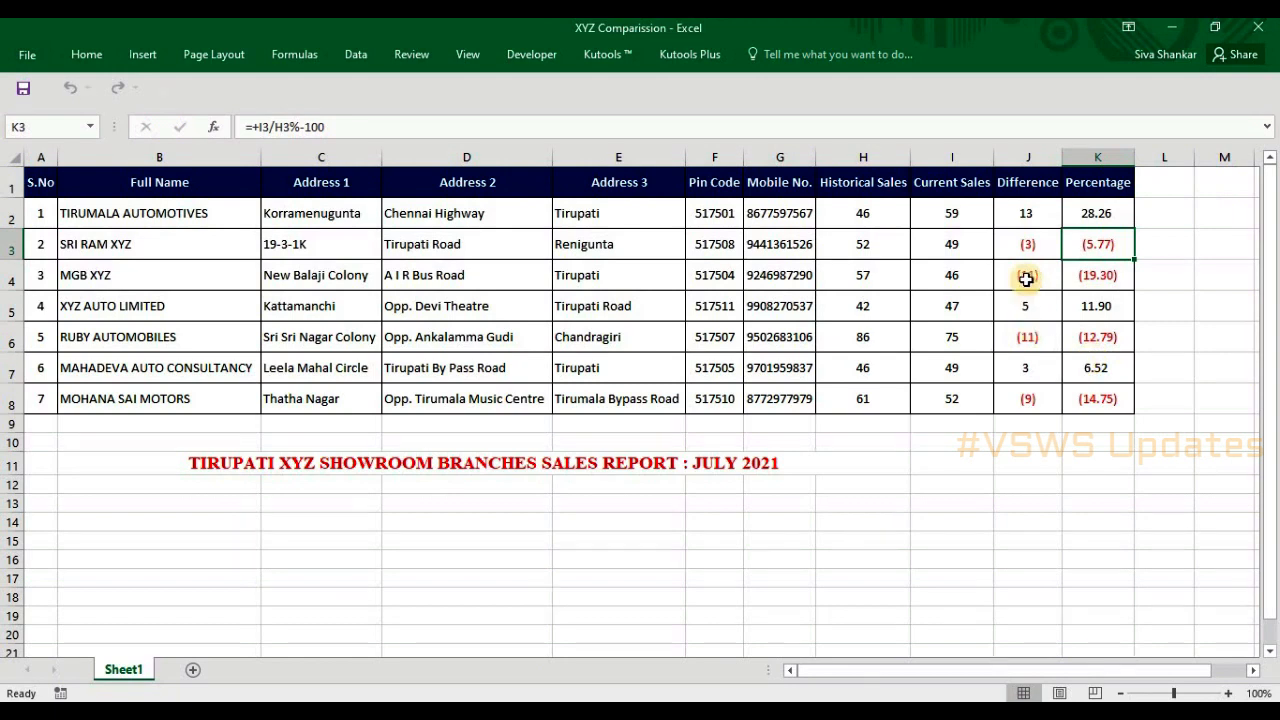
pyautogui.click(1045, 342)
pyautogui.click(1090, 338)
pyautogui.click(1093, 410)
pyautogui.click(1029, 402)
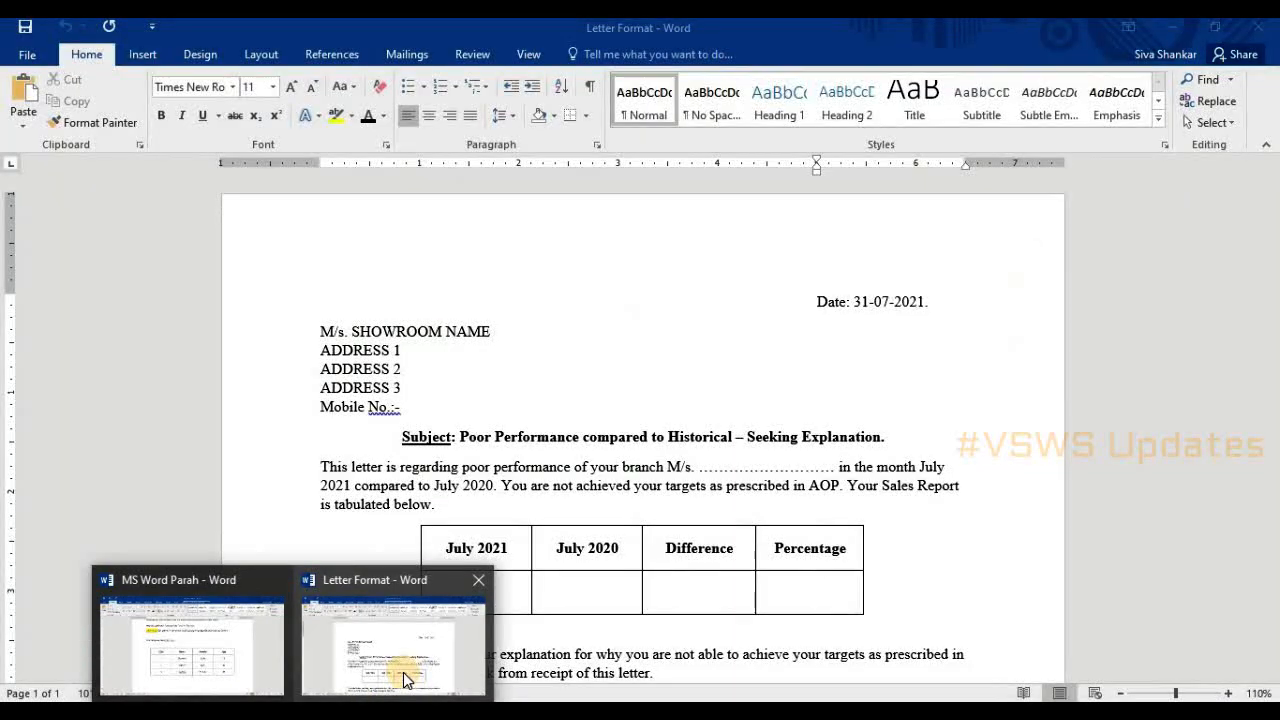
# Step: Switch to the Letter Format document in Word and read through the poor-performance letter template
pyautogui.click(403, 672)
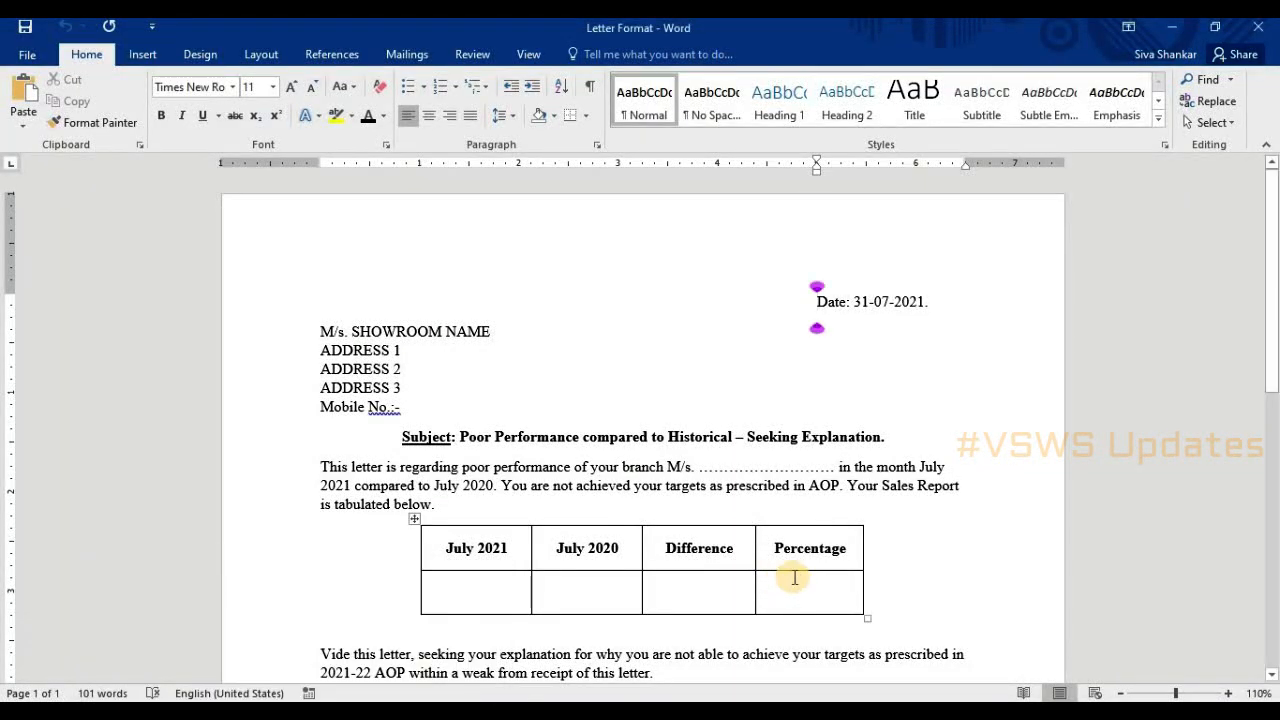
pyautogui.scroll(-8, 766, 500)
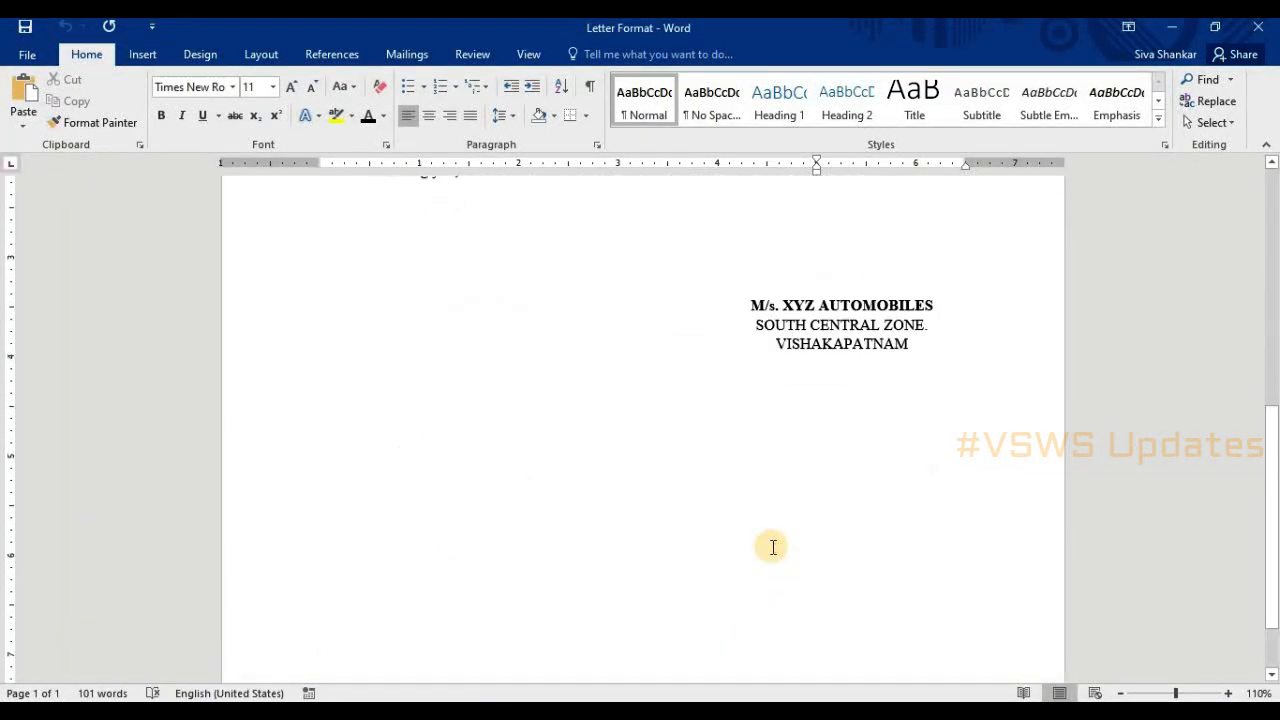
pyautogui.scroll(10, 770, 545)
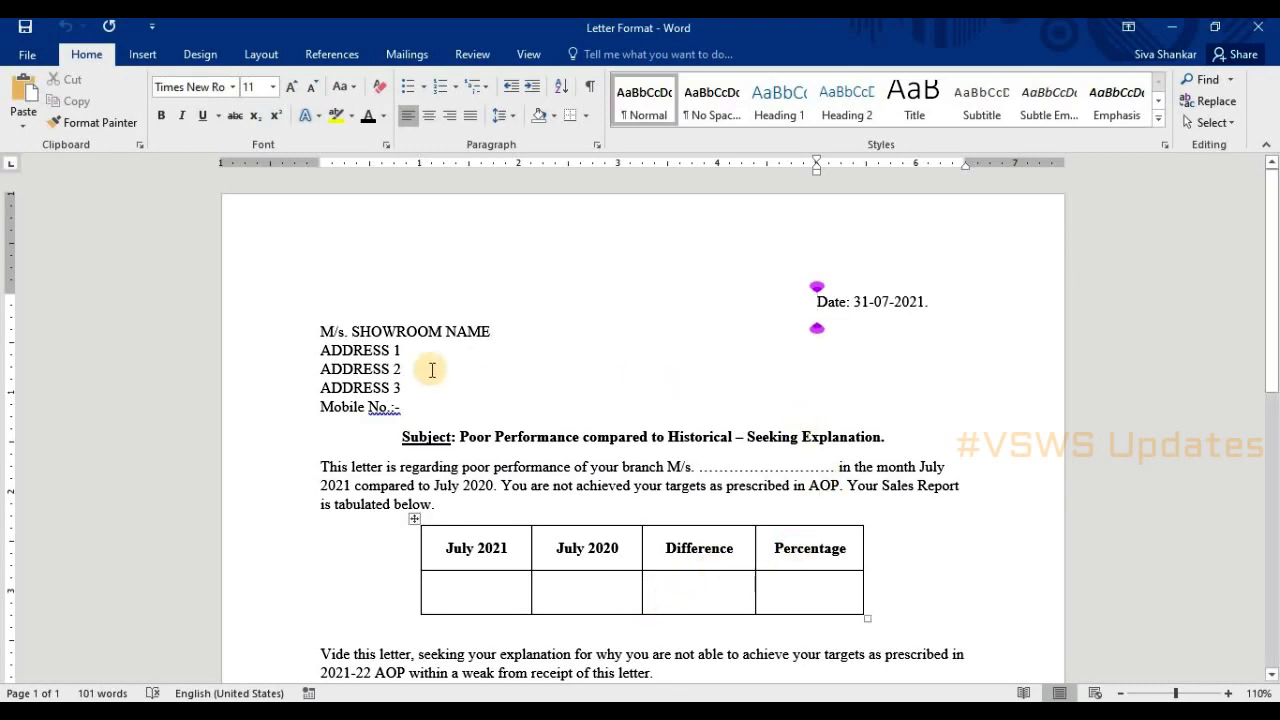
pyautogui.scroll(-3, 700, 525)
pyautogui.scroll(-3, 700, 530)
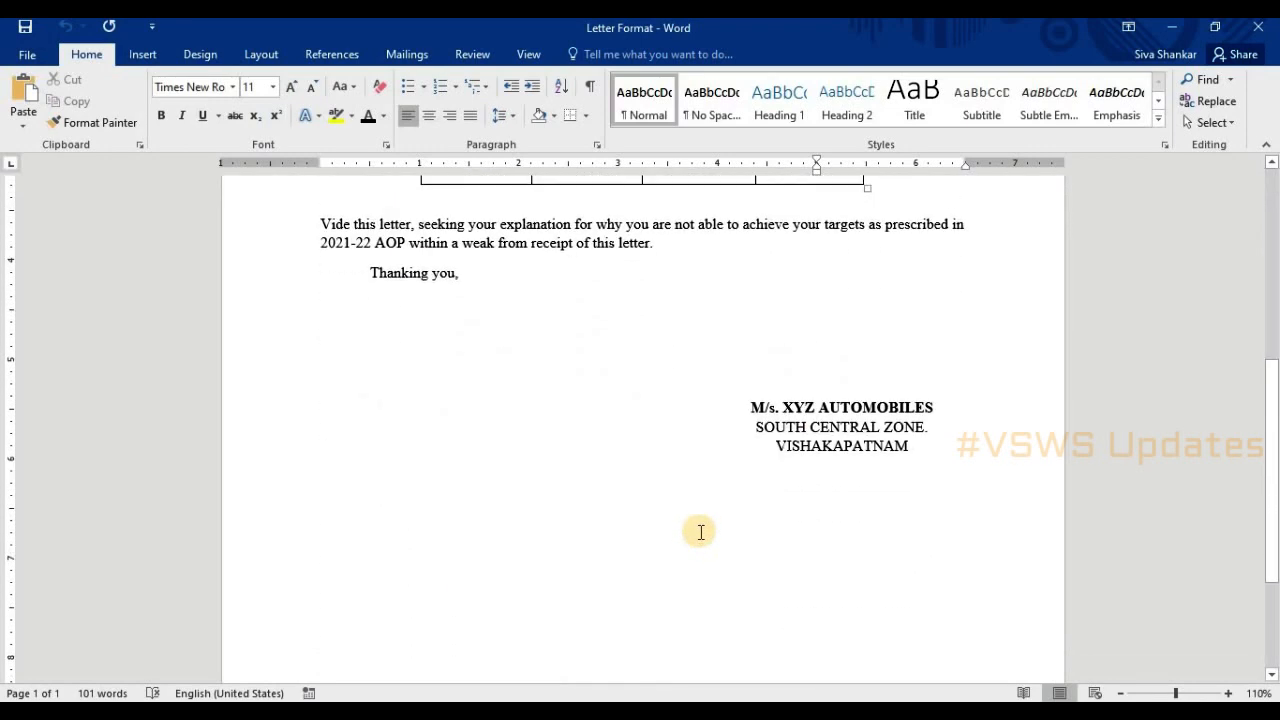
# Step: Examine the letter template's showroom name, address lines, mobile number line, blank sales table row and closing paragraph
pyautogui.scroll(7, 700, 532)
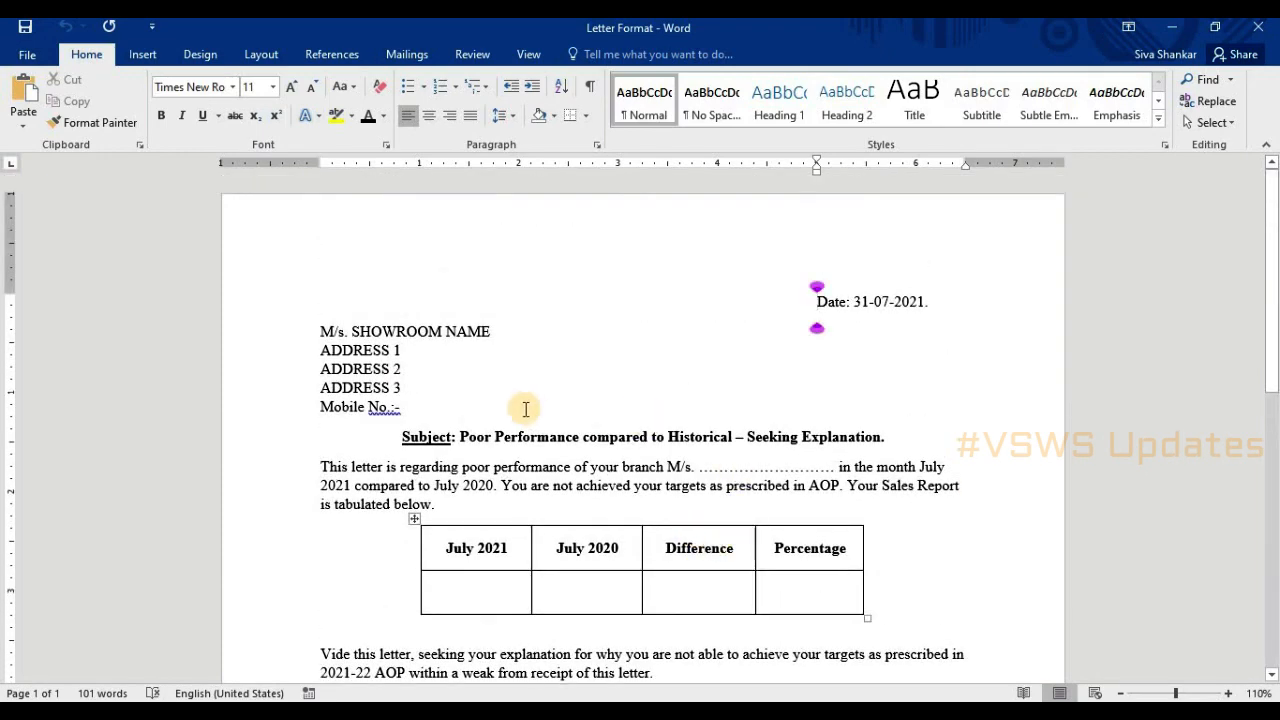
pyautogui.moveTo(320, 345); pyautogui.dragTo(415, 398)
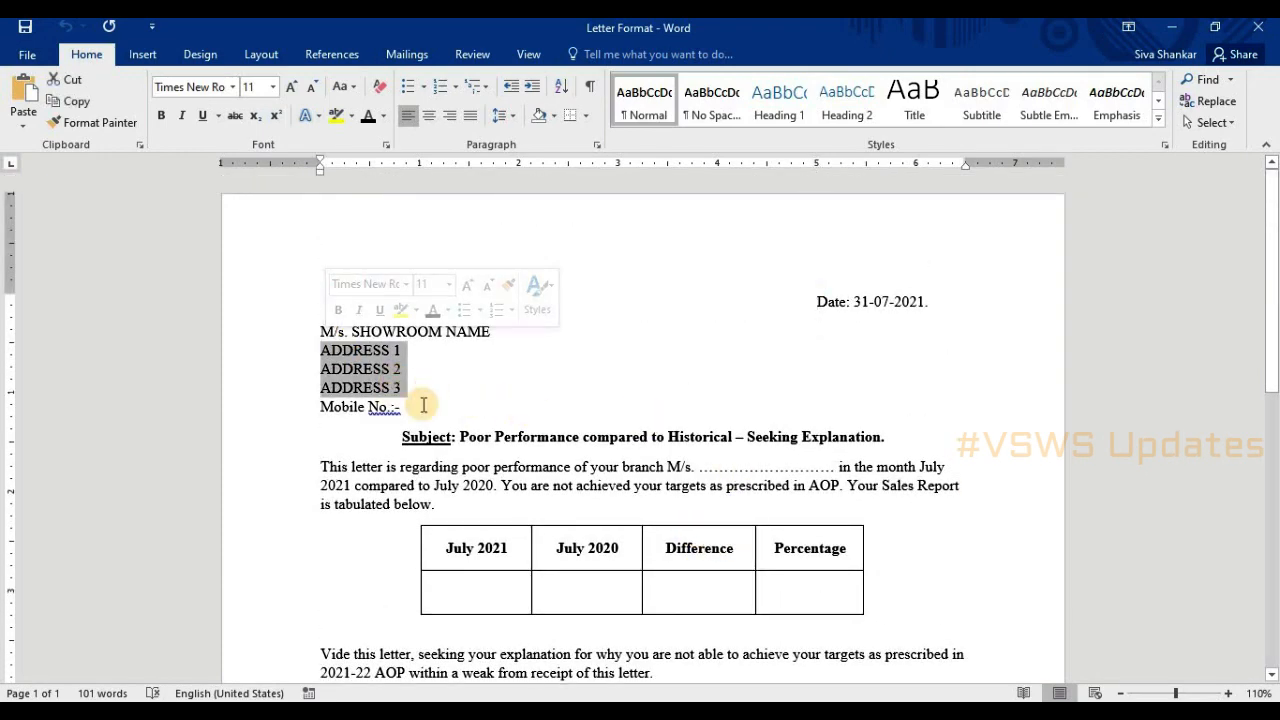
pyautogui.click(433, 408)
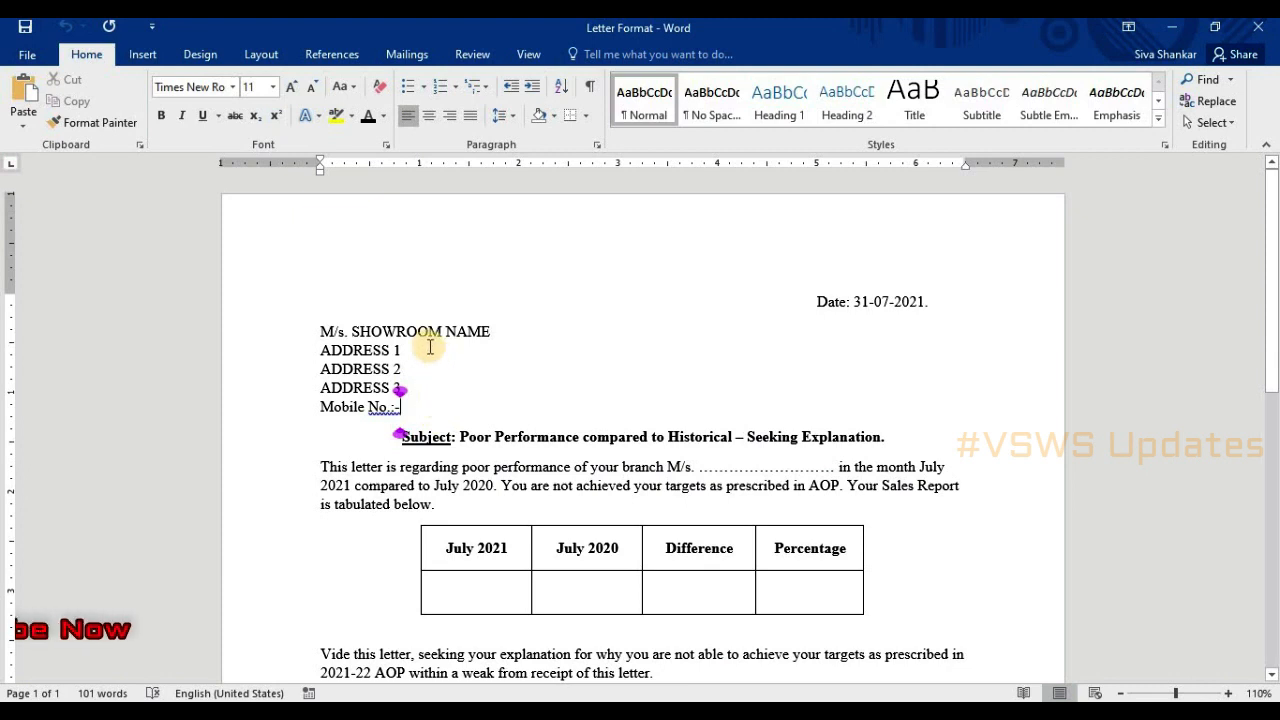
pyautogui.click(389, 330)
pyautogui.moveTo(389, 330); pyautogui.dragTo(490, 331)
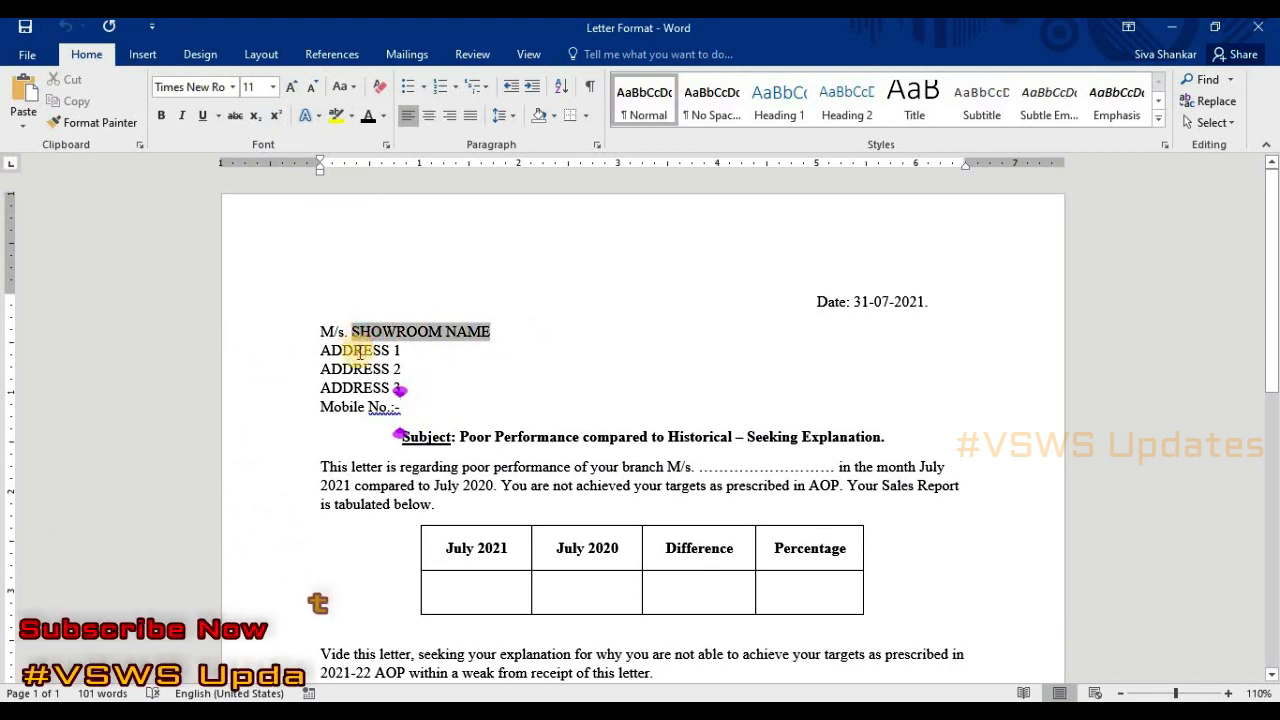
pyautogui.click(417, 406)
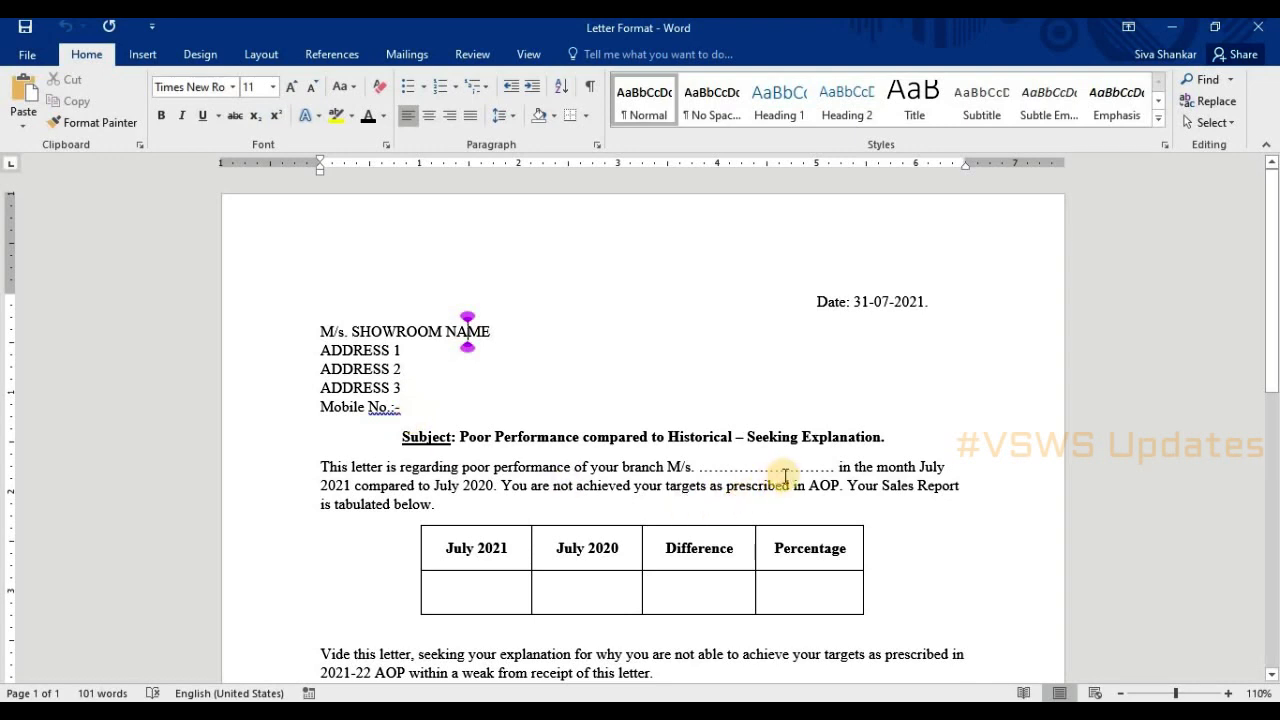
pyautogui.moveTo(481, 592); pyautogui.dragTo(818, 601)
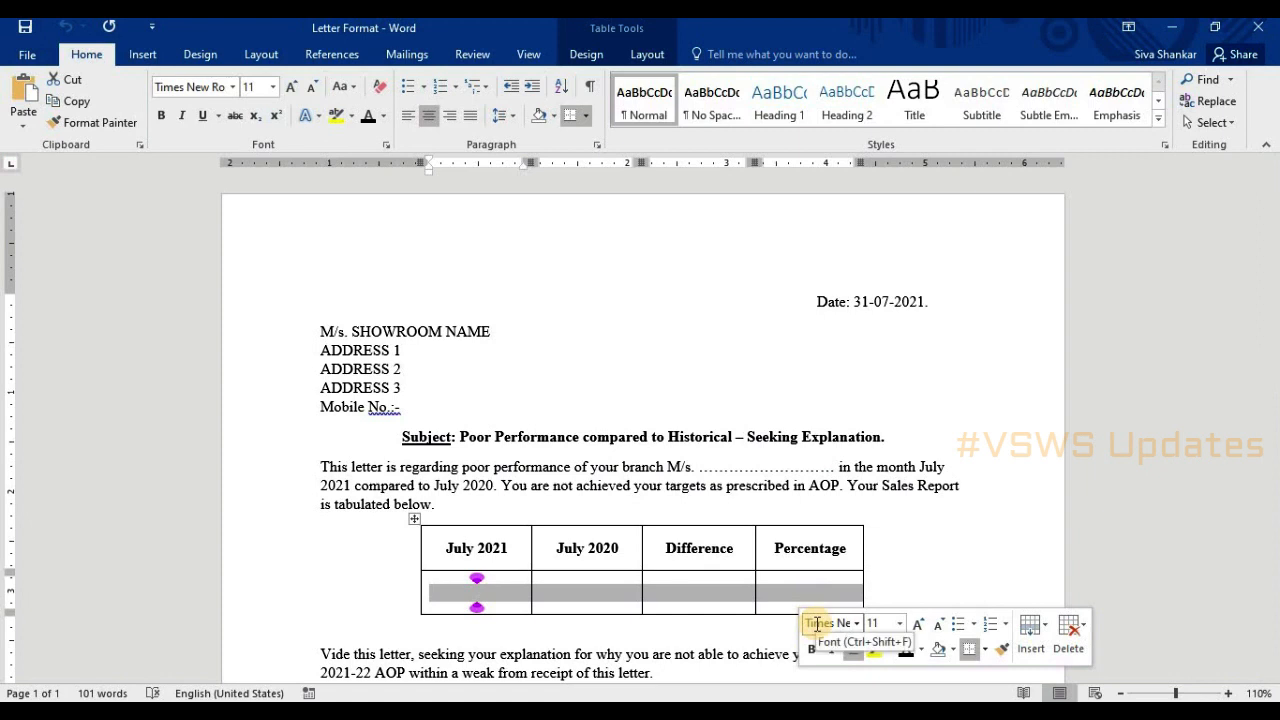
pyautogui.click(966, 396)
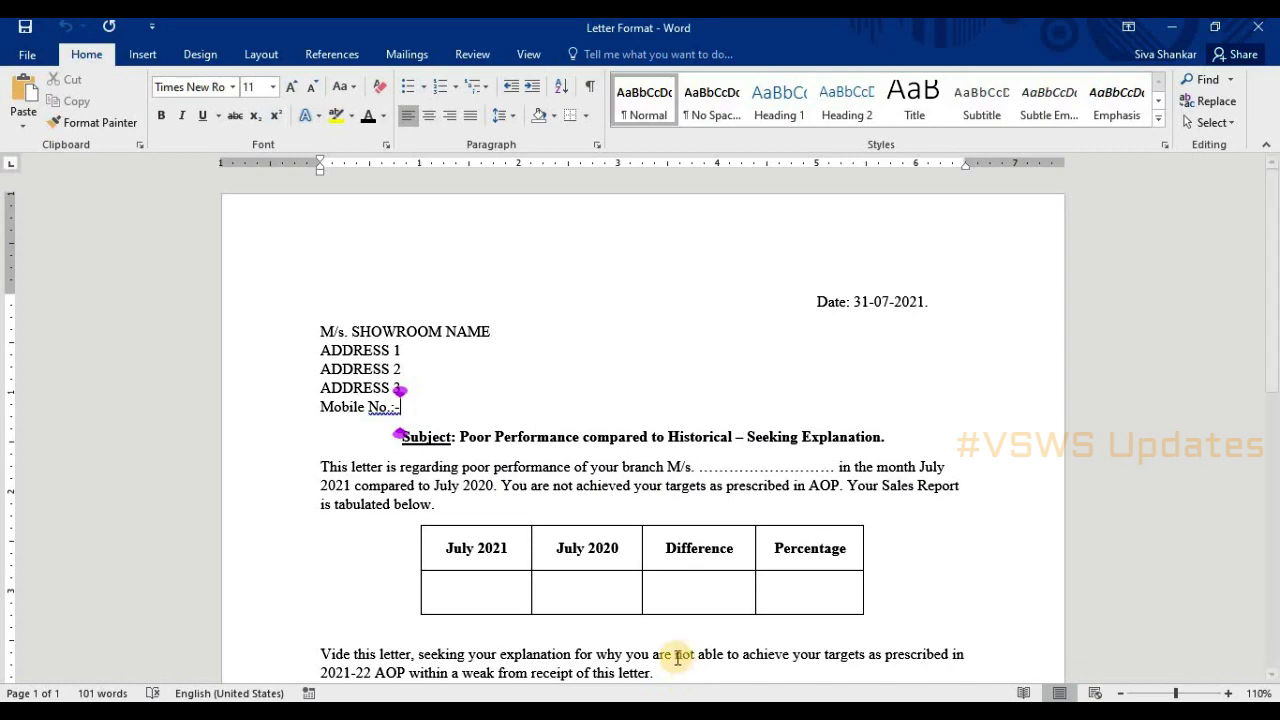
pyautogui.scroll(-10, 674, 660)
pyautogui.scroll(10, 739, 518)
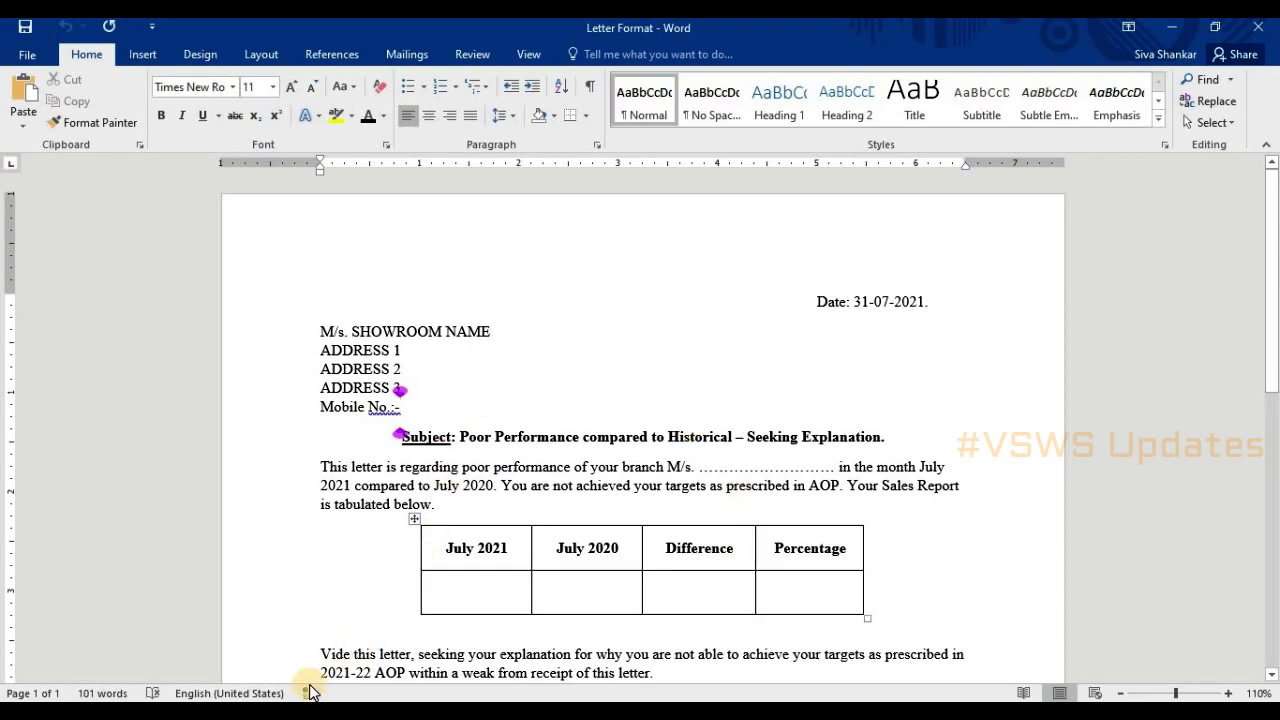
# Step: Switch to the XYZ Comparission workbook in Excel and examine its header row and the MGB XYZ branch's Difference cell
pyautogui.hotkey('alt', 'Tab')
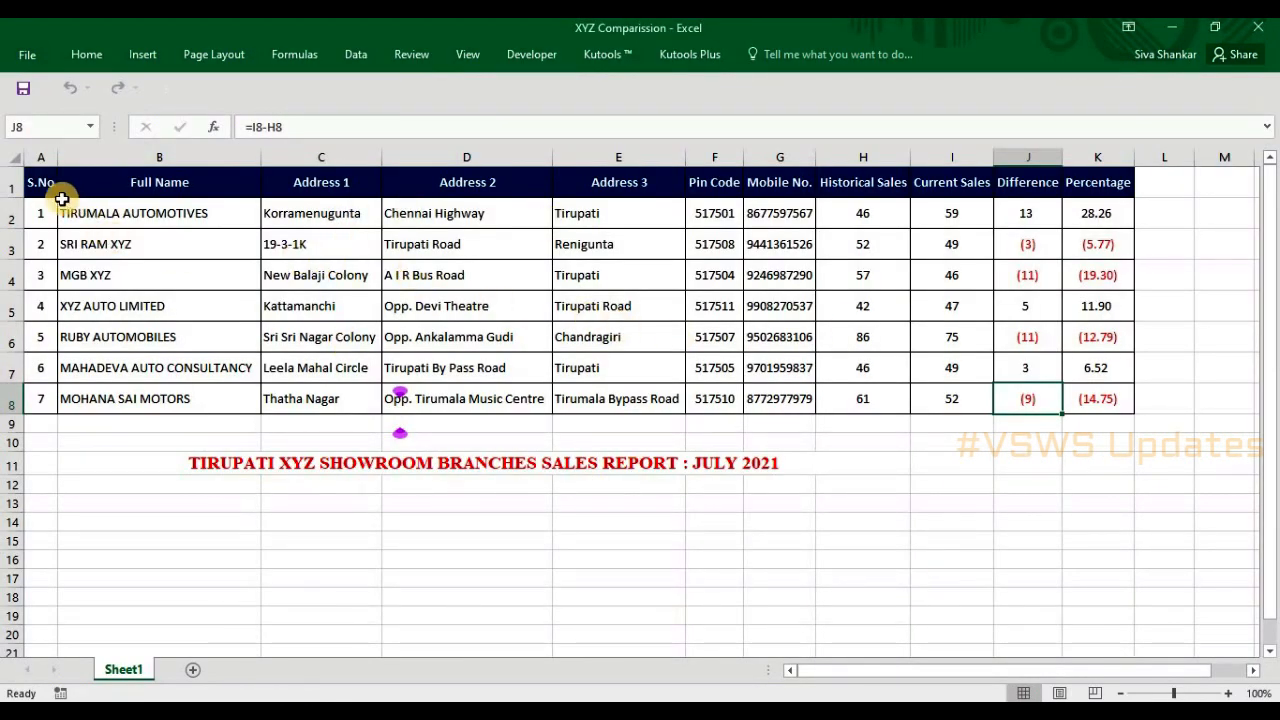
pyautogui.click(13, 187)
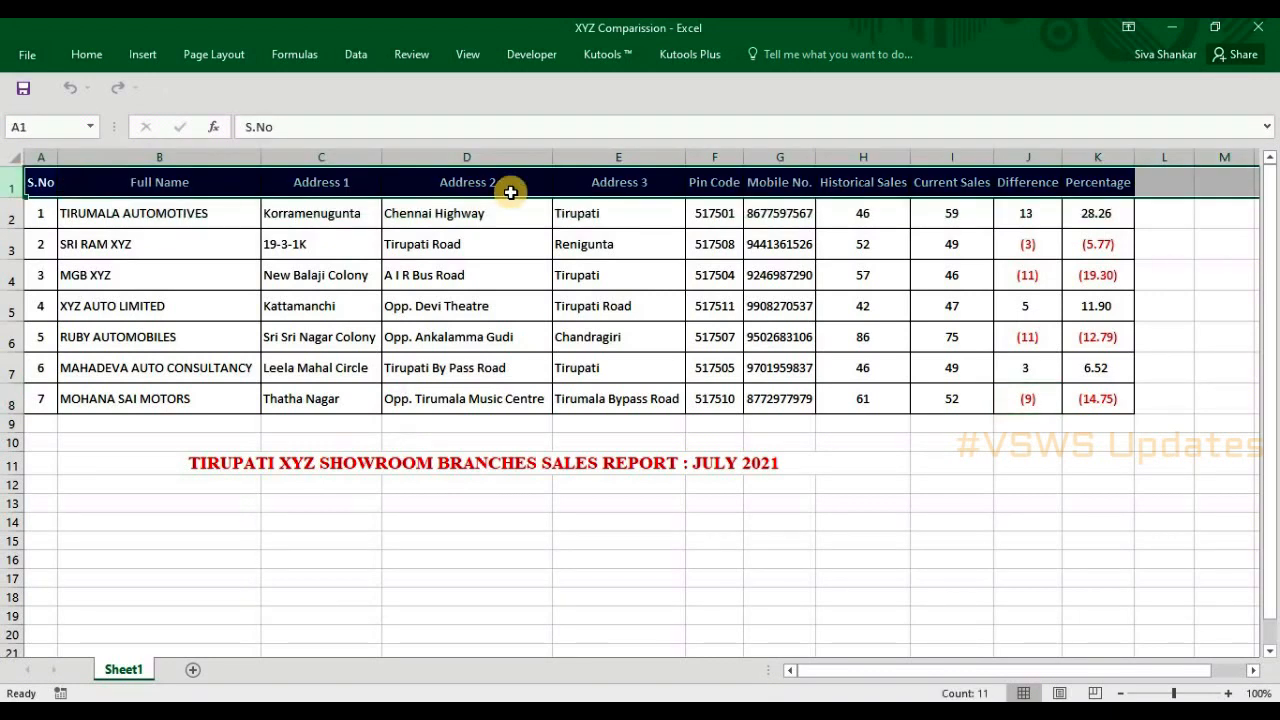
pyautogui.click(608, 187)
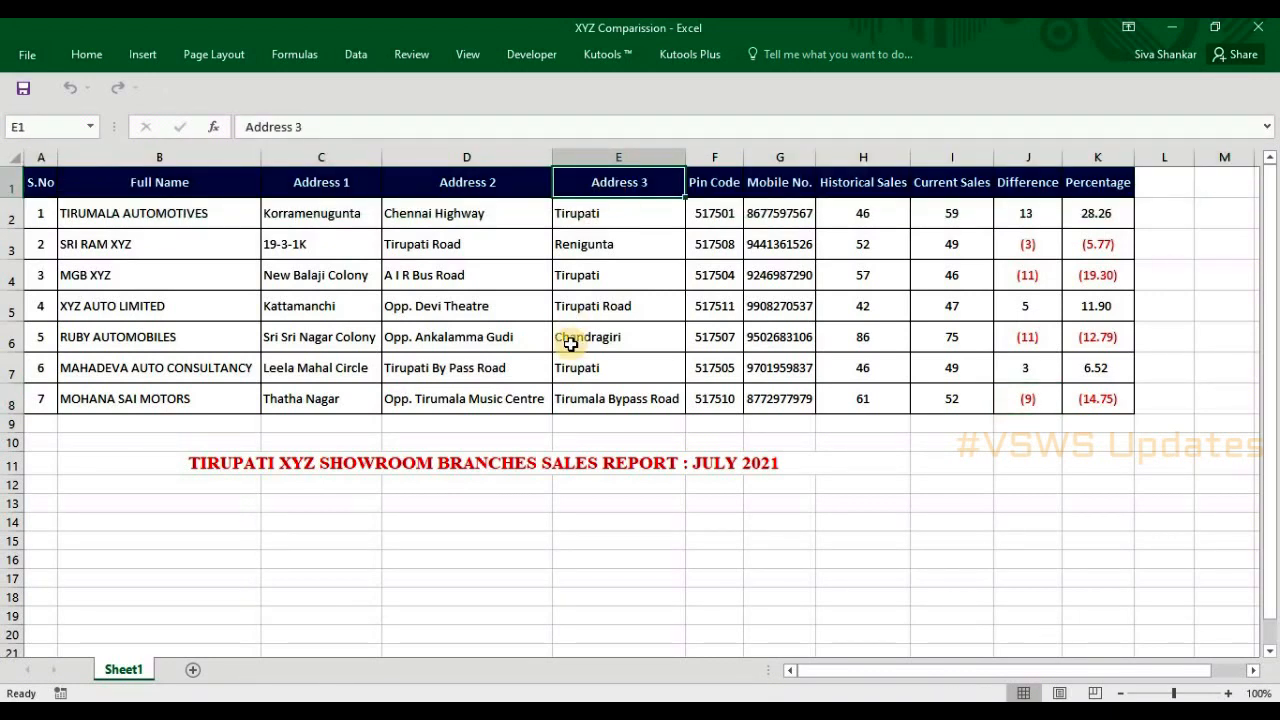
pyautogui.click(40, 184)
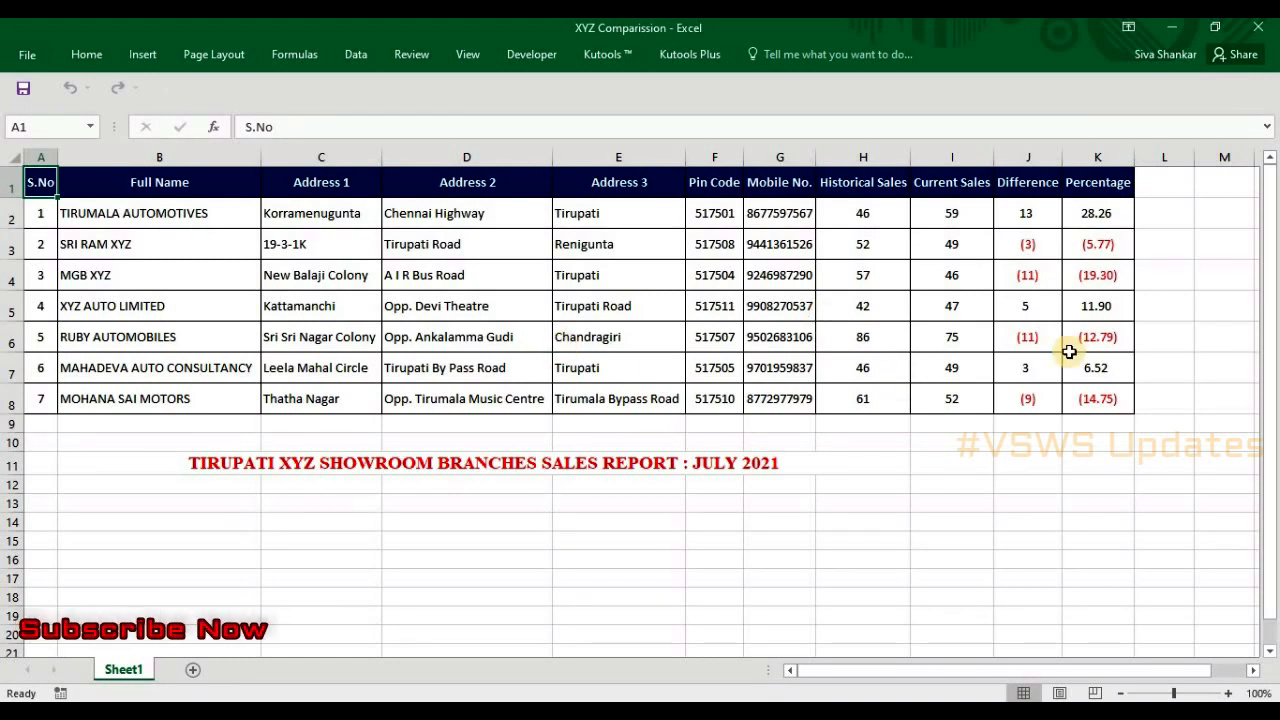
pyautogui.click(1055, 283)
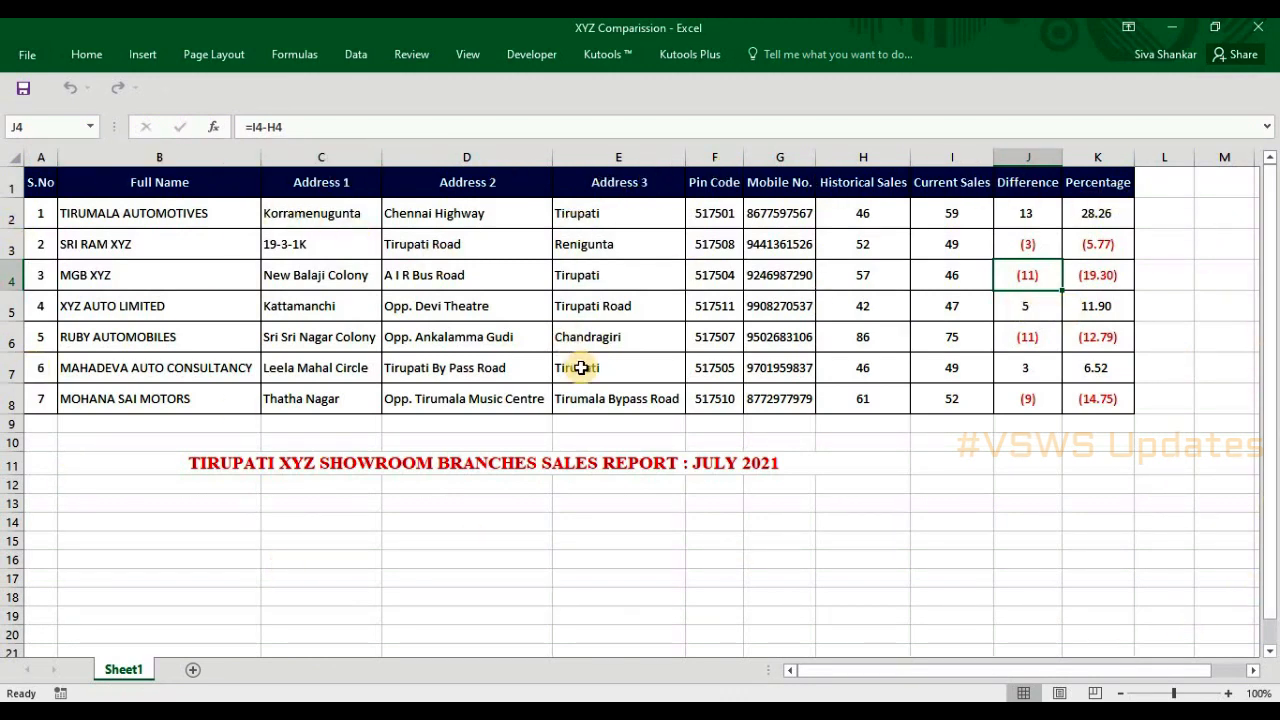
pyautogui.click(874, 299)
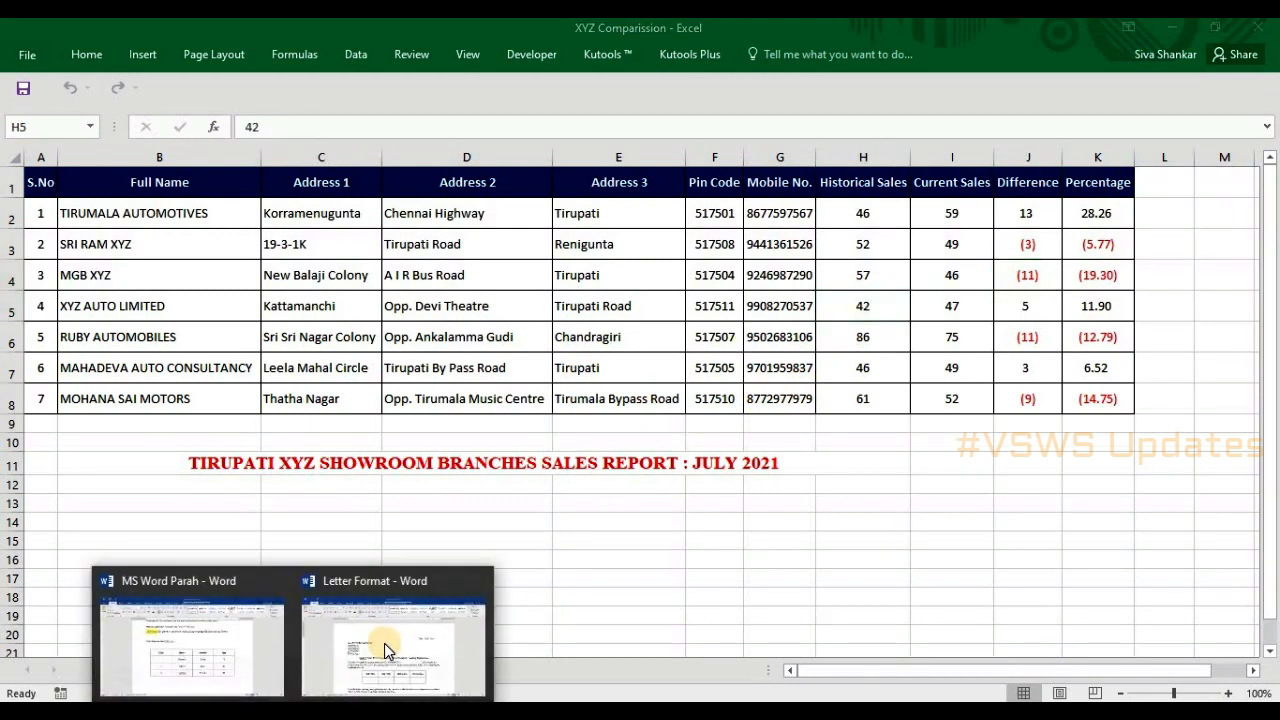
# Step: Switch to the Letter Format document in Word and start a mail merge of the Letters type
pyautogui.click(372, 652)
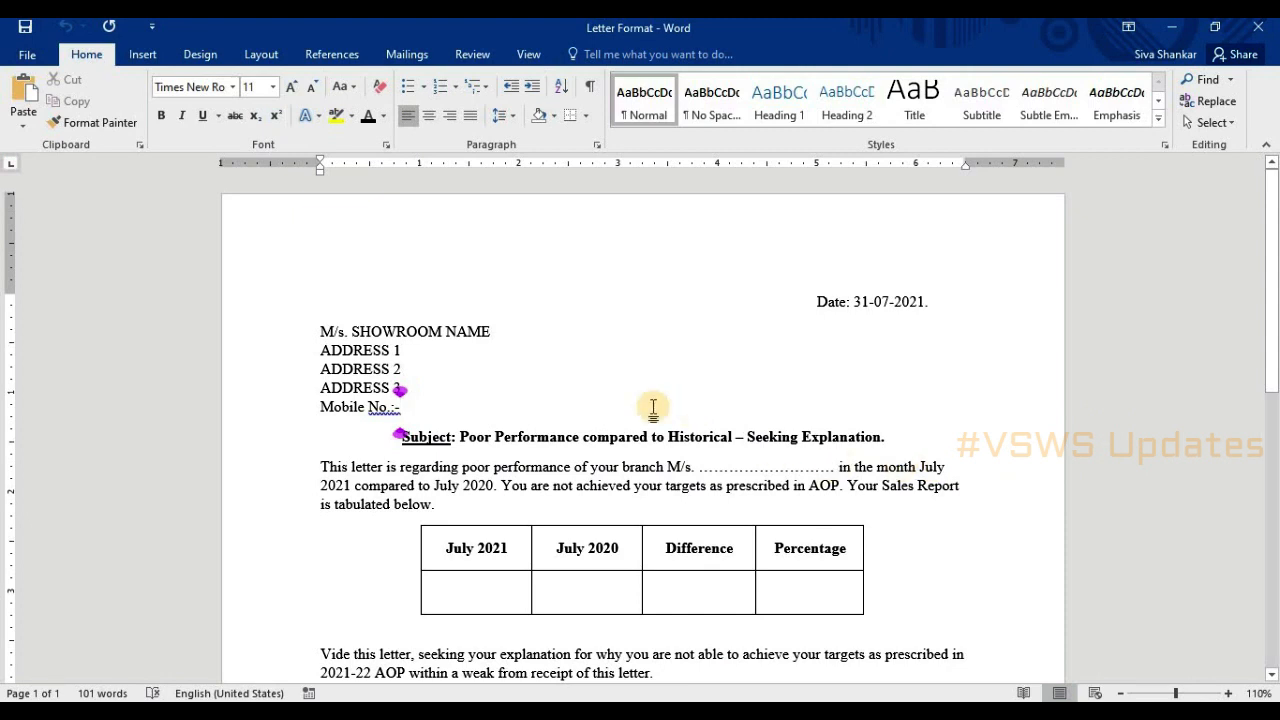
pyautogui.click(410, 58)
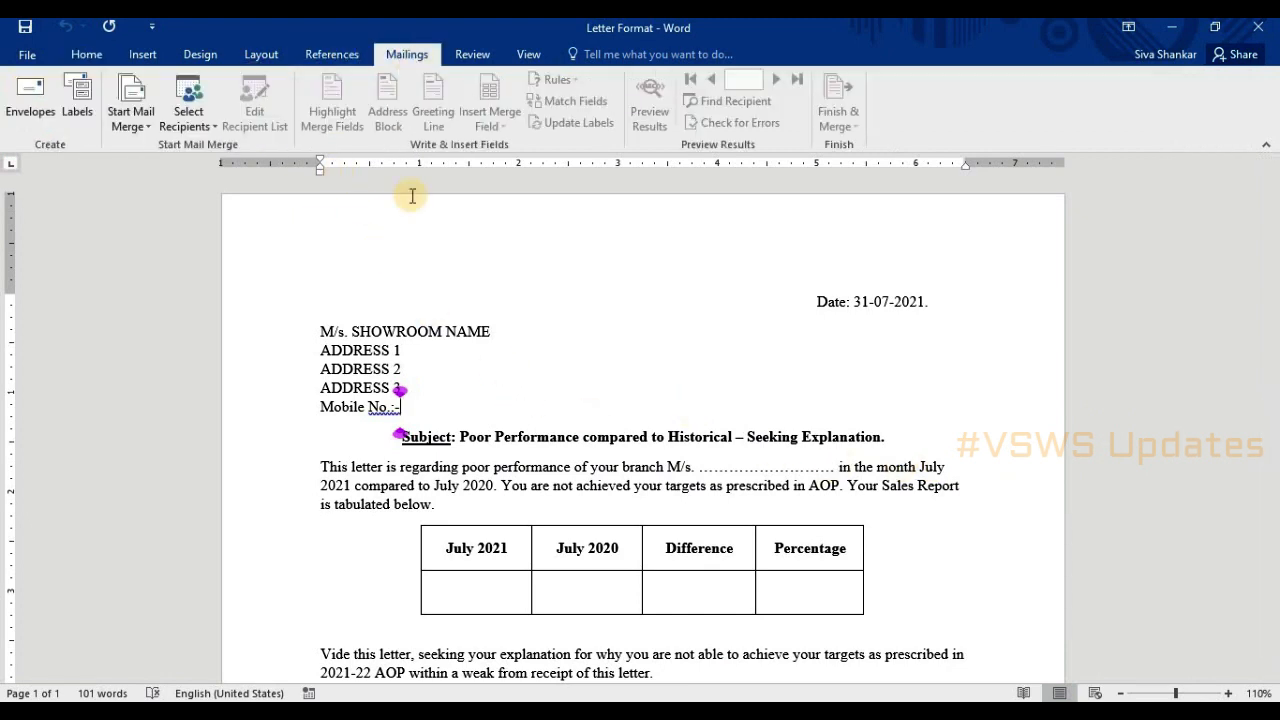
pyautogui.click(139, 125)
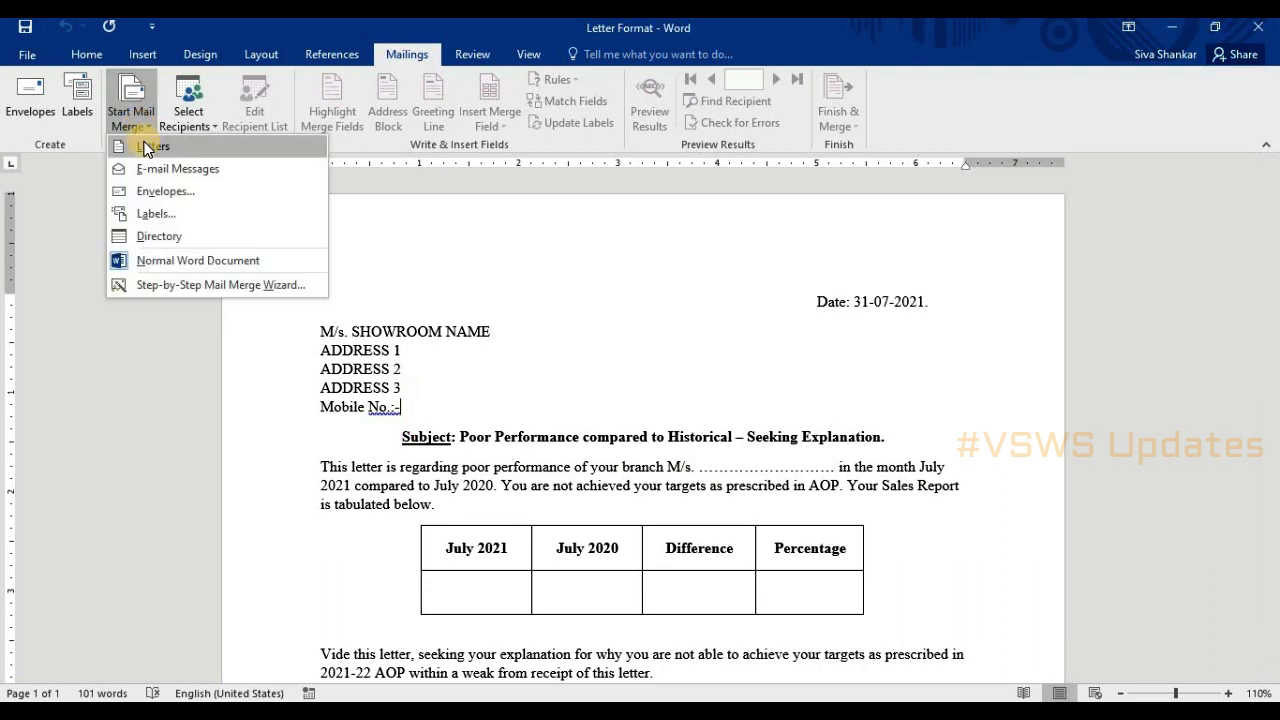
pyautogui.click(146, 149)
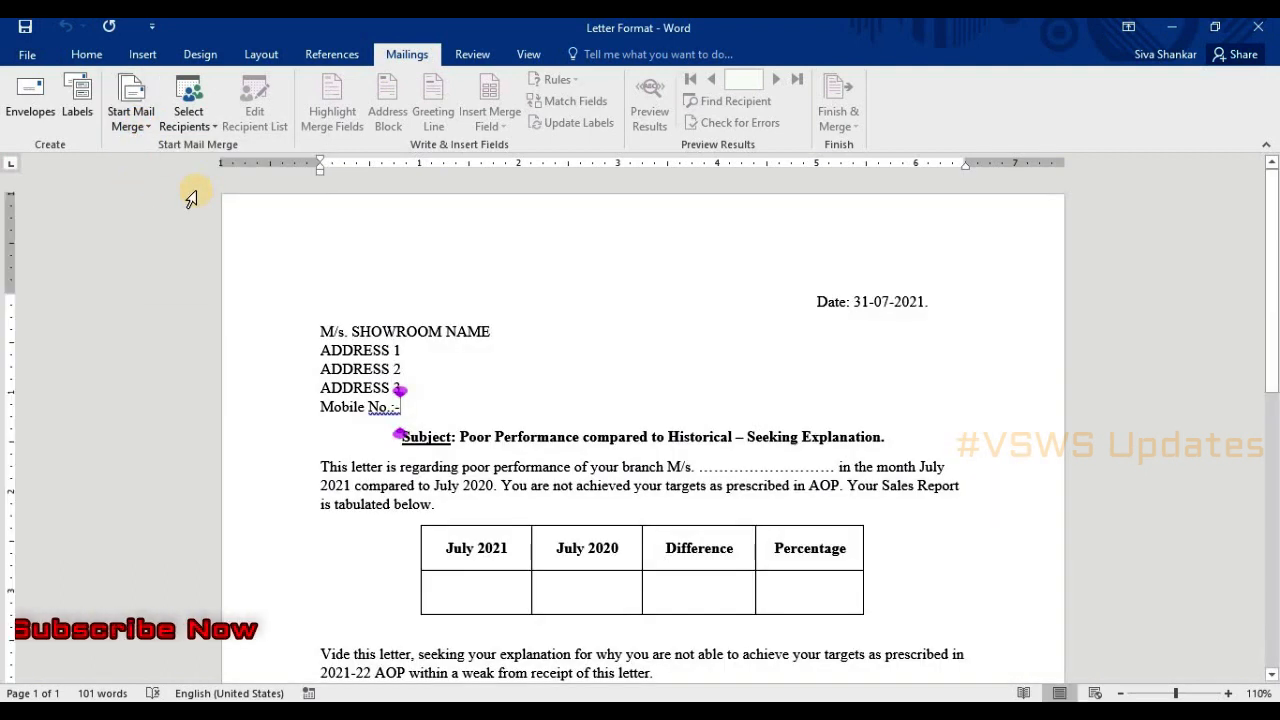
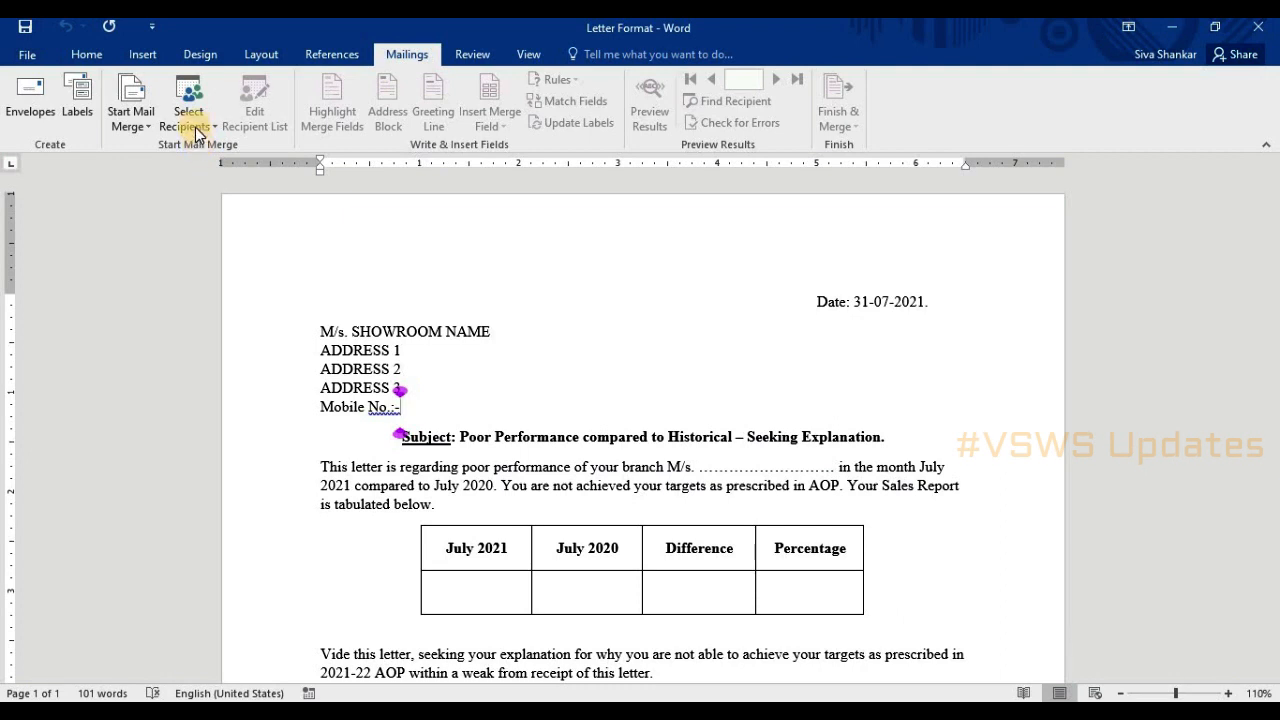
# Step: Attach the XYZ Comparission workbook as the existing recipient list for the mail merge
pyautogui.click(195, 127)
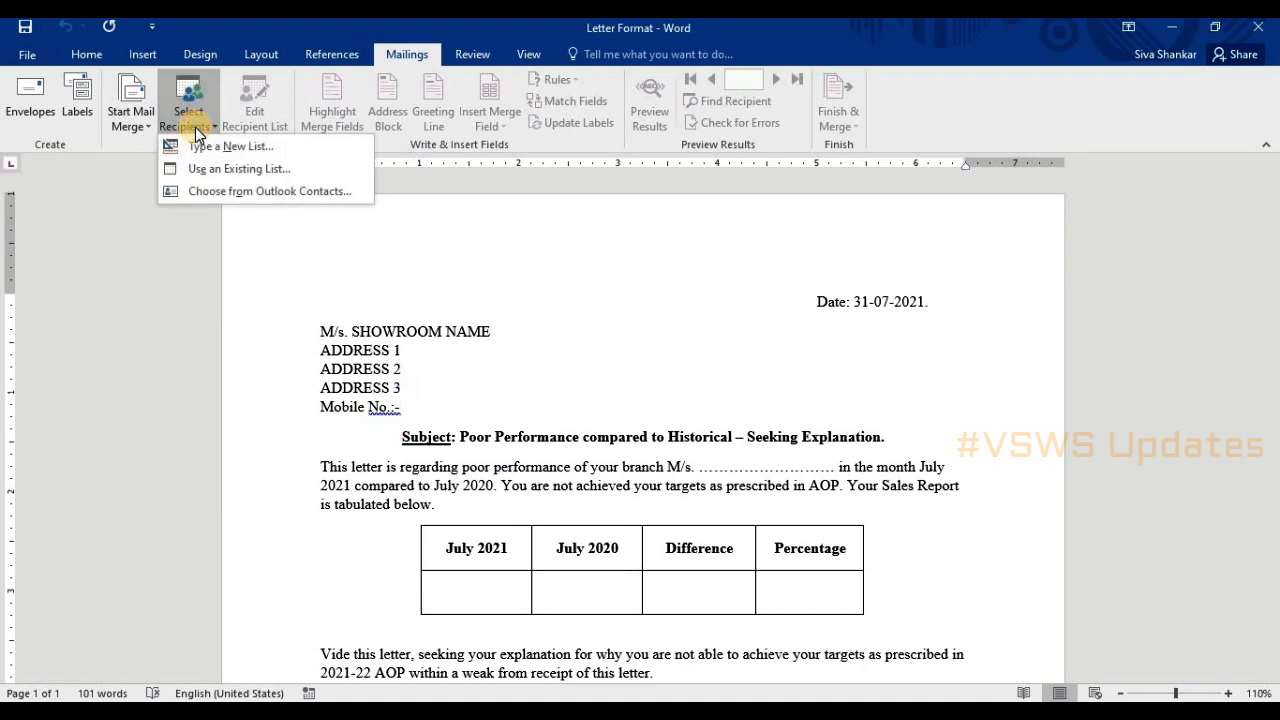
pyautogui.click(299, 171)
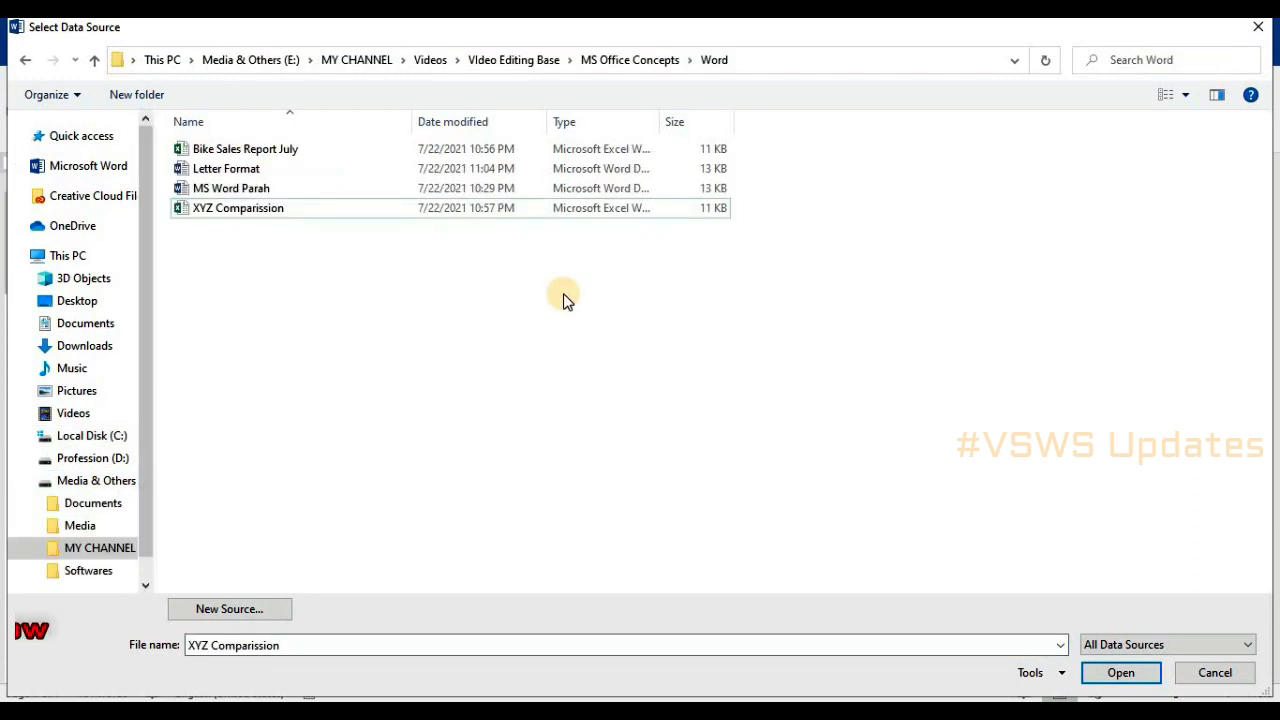
pyautogui.click(345, 211)
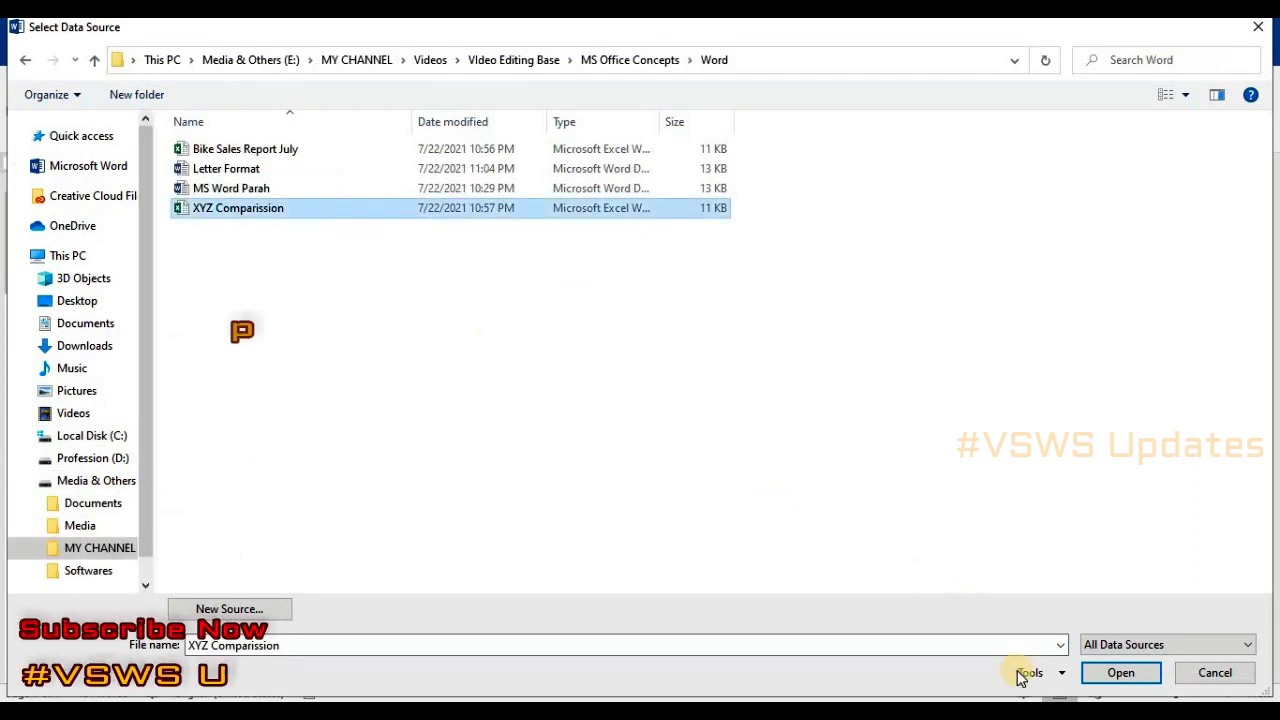
pyautogui.click(1121, 673)
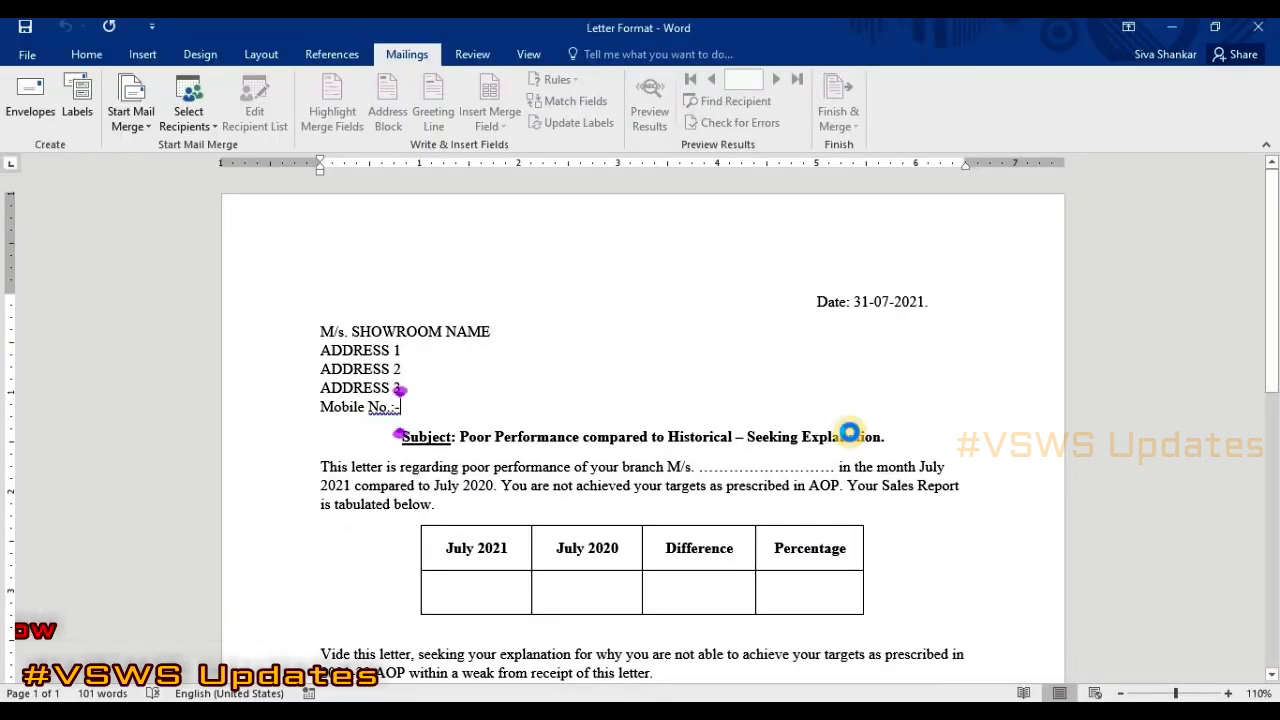
pyautogui.click(750, 436)
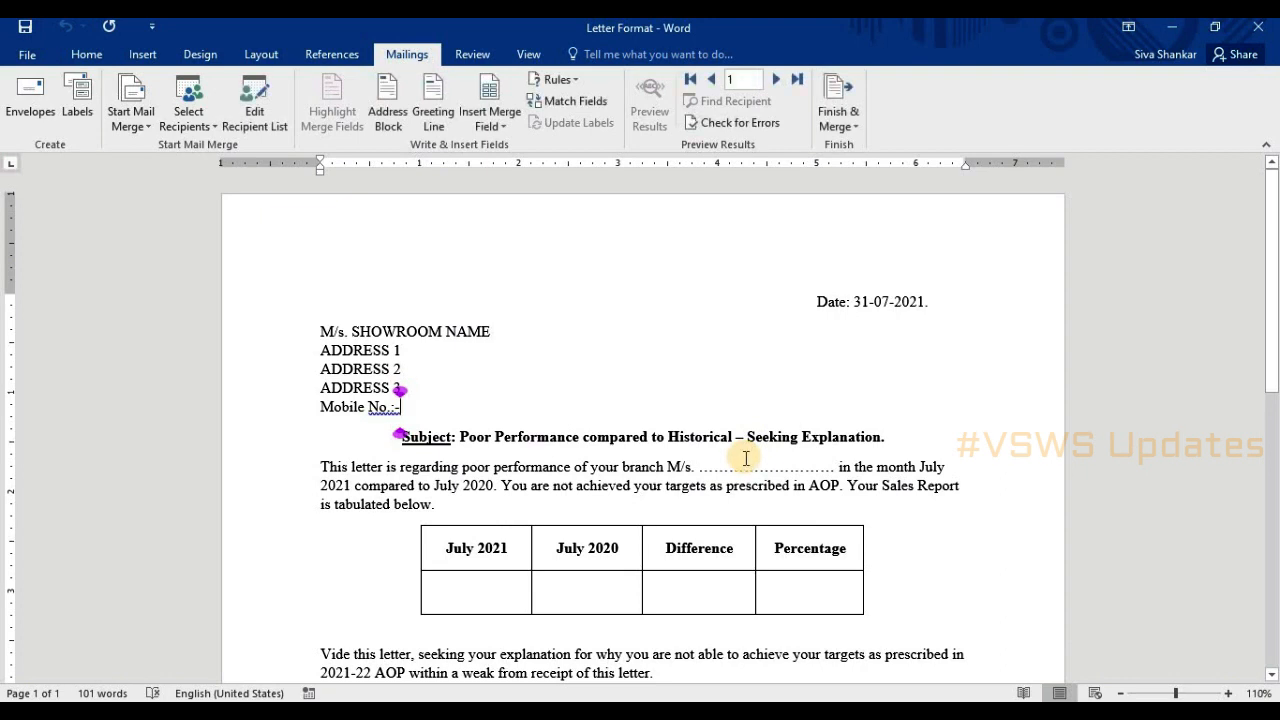
# Step: Compare the letter's SHOWROOM NAME placeholder with the Full Name column in the XYZ Comparission workbook in Excel, returning to Word
pyautogui.moveTo(510, 333); pyautogui.dragTo(380, 323)
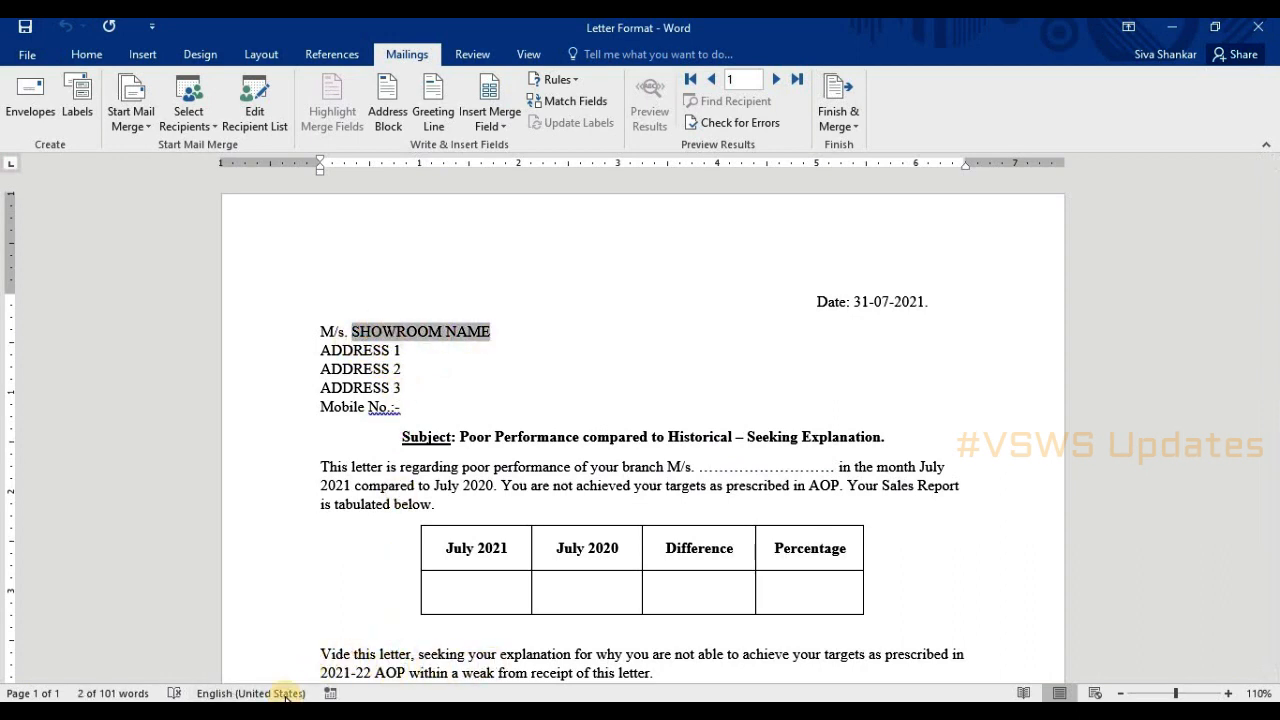
pyautogui.hotkey('alt', 'Tab')
pyautogui.moveTo(157, 405); pyautogui.dragTo(137, 226)
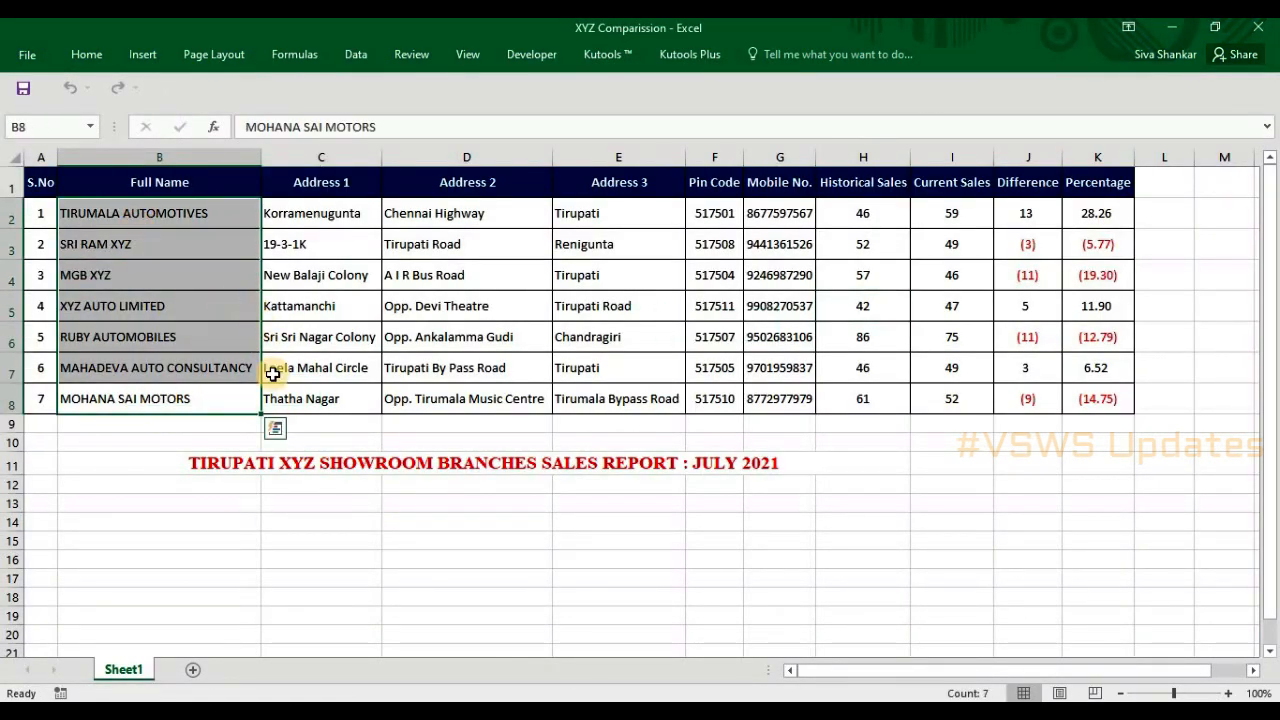
pyautogui.click(1043, 538)
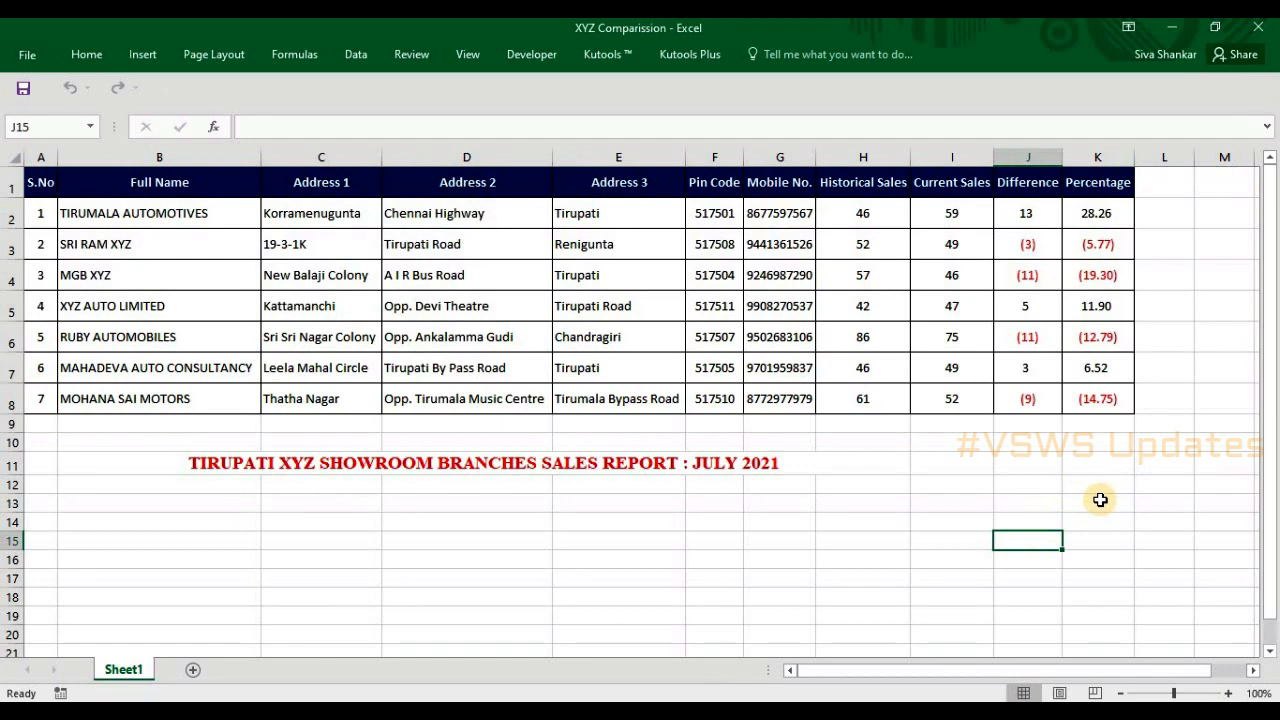
pyautogui.moveTo(1164, 438); pyautogui.dragTo(142, 398)
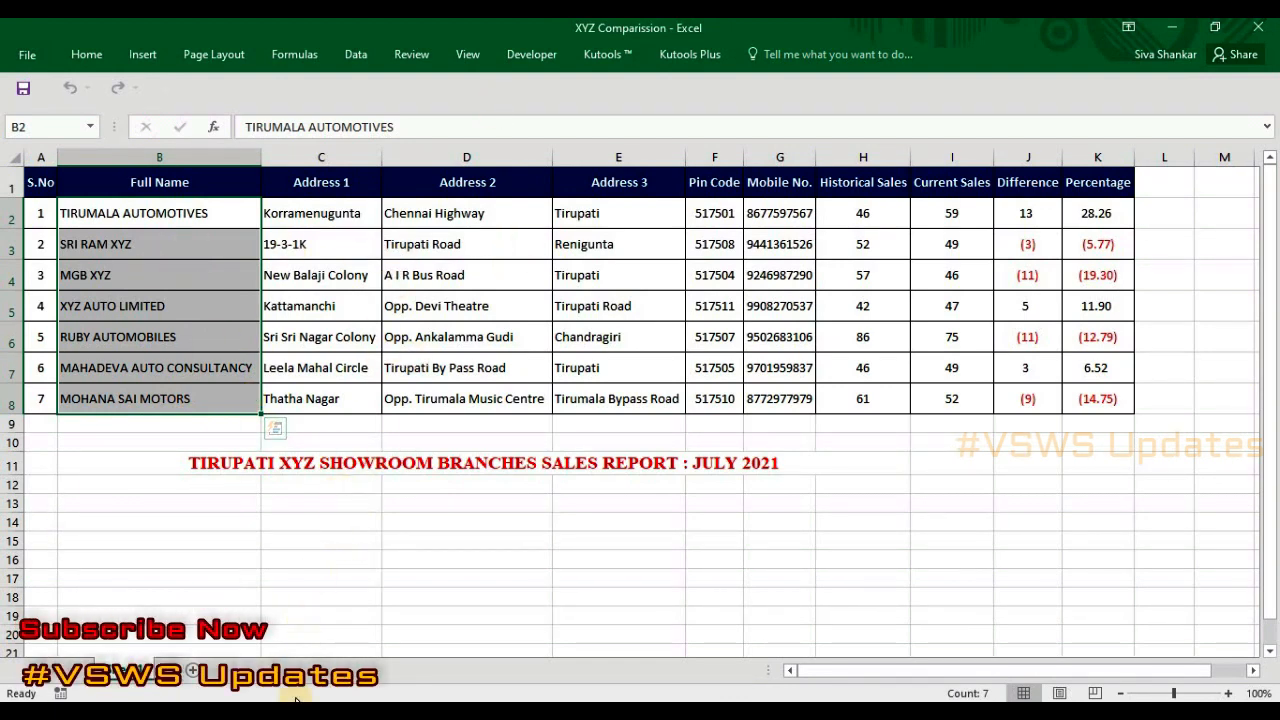
pyautogui.click(360, 640)
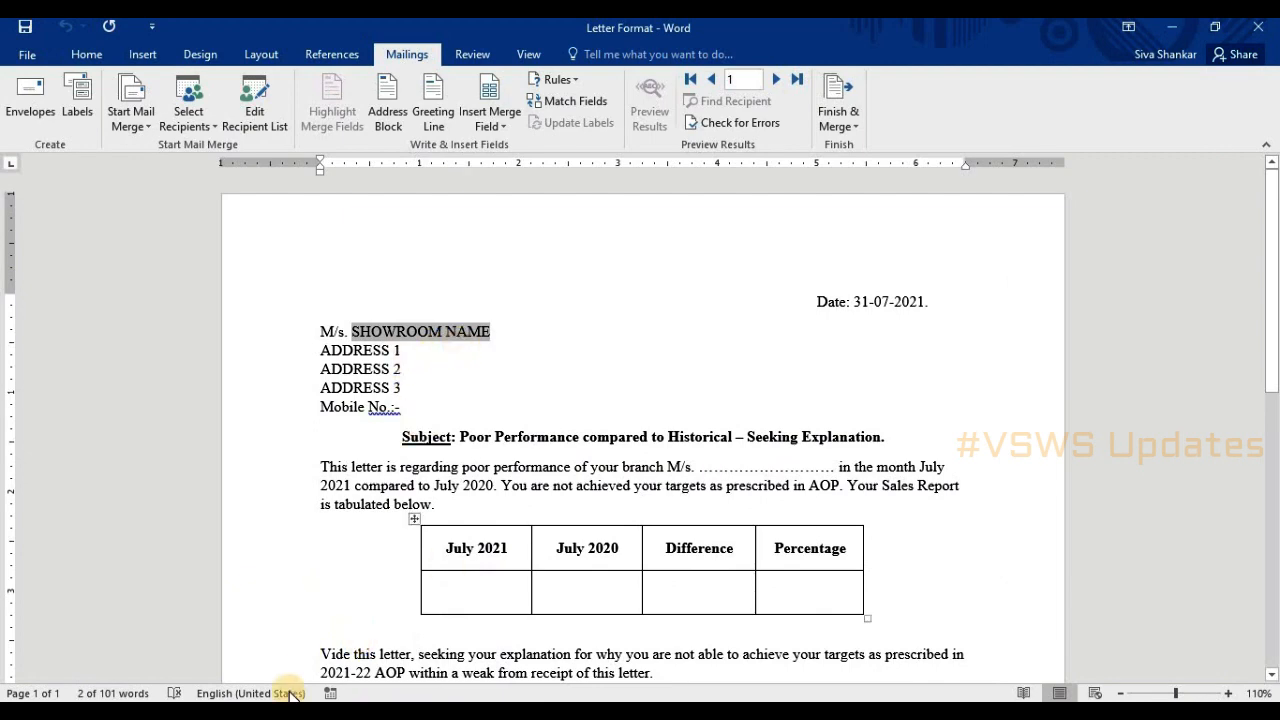
# Step: Switch to the Excel workbook and review the branch name, address, mobile number, sales, Difference and Percentage columns
pyautogui.hotkey('alt', 'Tab')
pyautogui.click(130, 244)
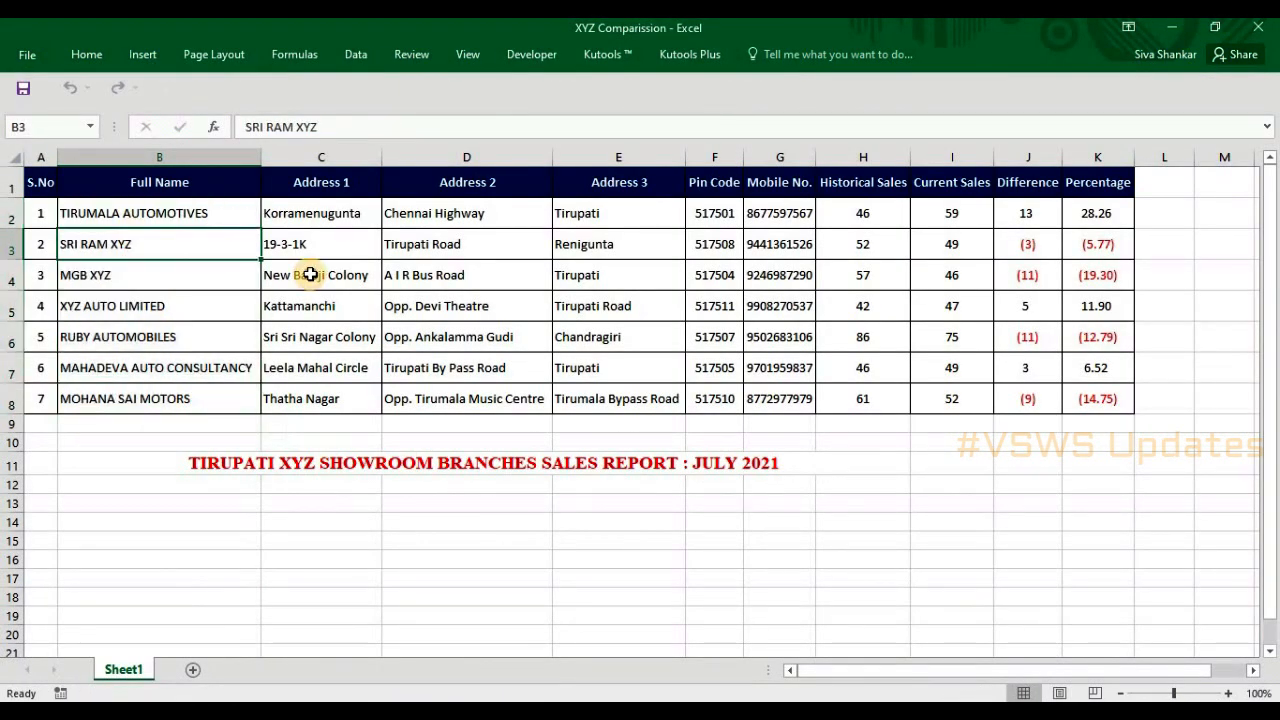
pyautogui.click(305, 277)
pyautogui.press('Right')
pyautogui.press('Right')
pyautogui.press('Right')
pyautogui.press('Right')
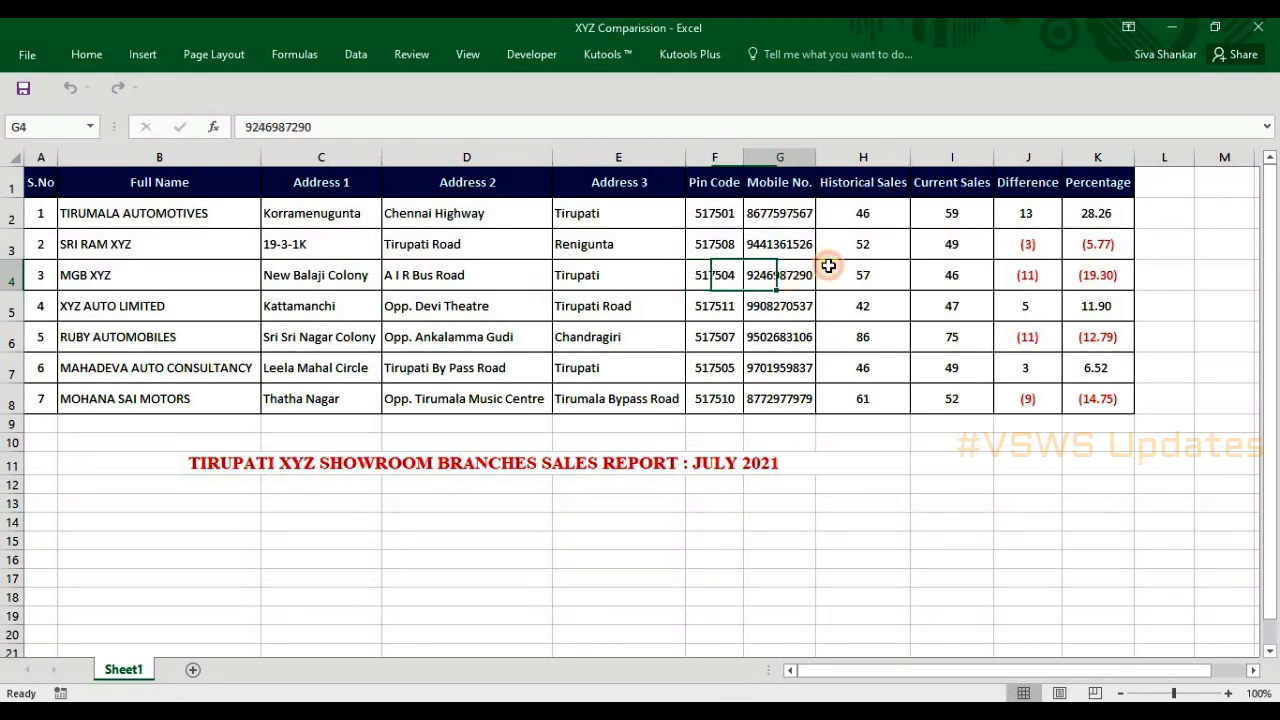
pyautogui.moveTo(863, 213); pyautogui.dragTo(1030, 337)
pyautogui.click(950, 240)
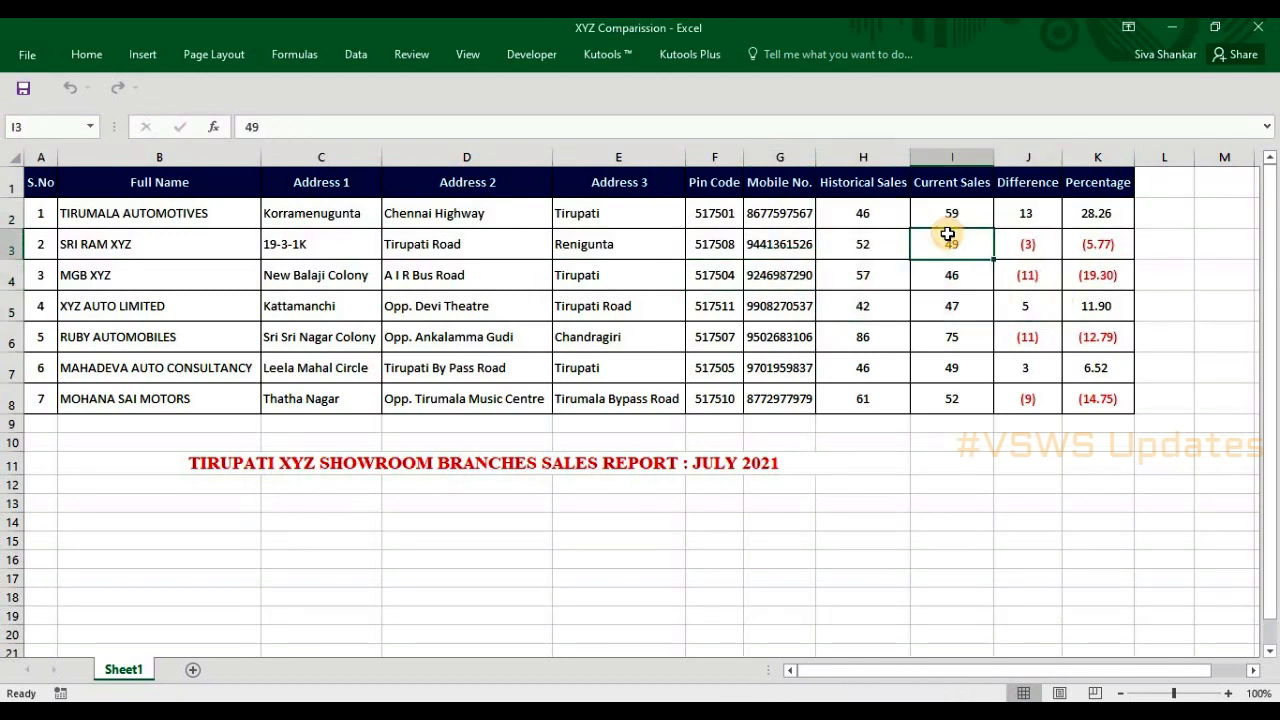
pyautogui.click(1027, 243)
pyautogui.click(1088, 247)
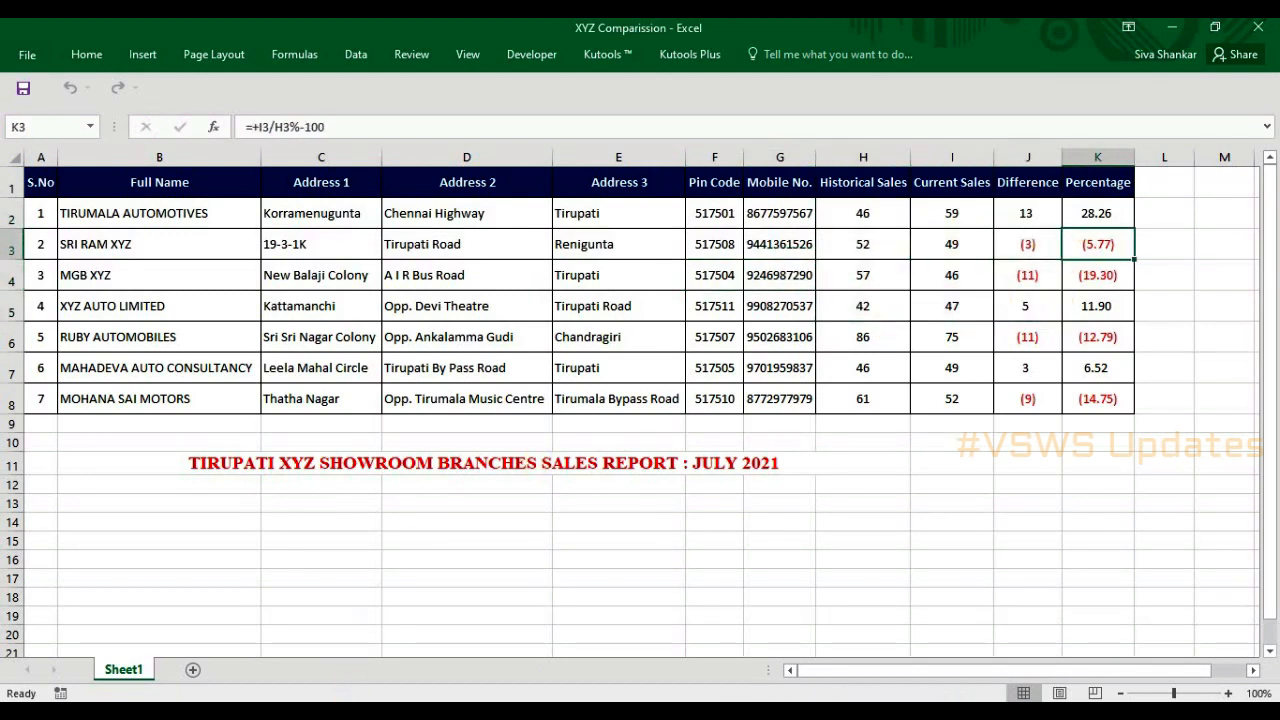
# Step: Switch back to the Letter Format document in Word and review the recipients loaded from the XYZ Comparission workbook
pyautogui.click(409, 667)
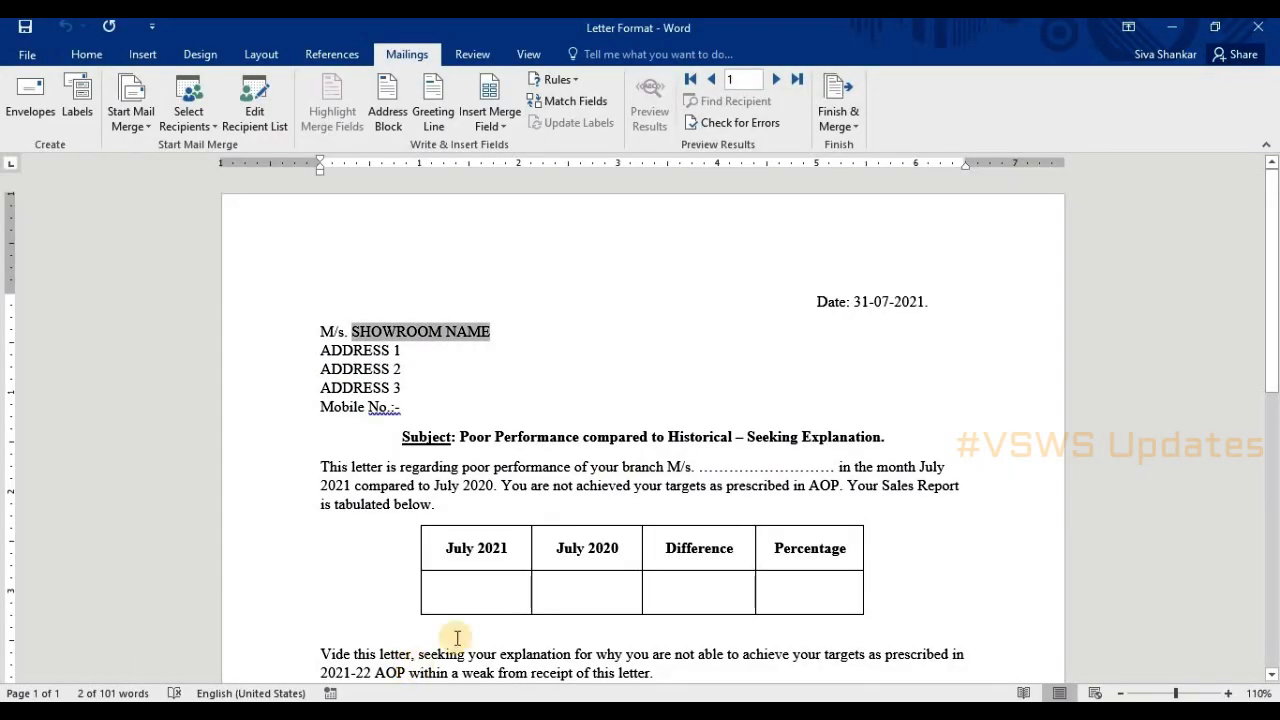
pyautogui.moveTo(490, 331); pyautogui.dragTo(362, 345)
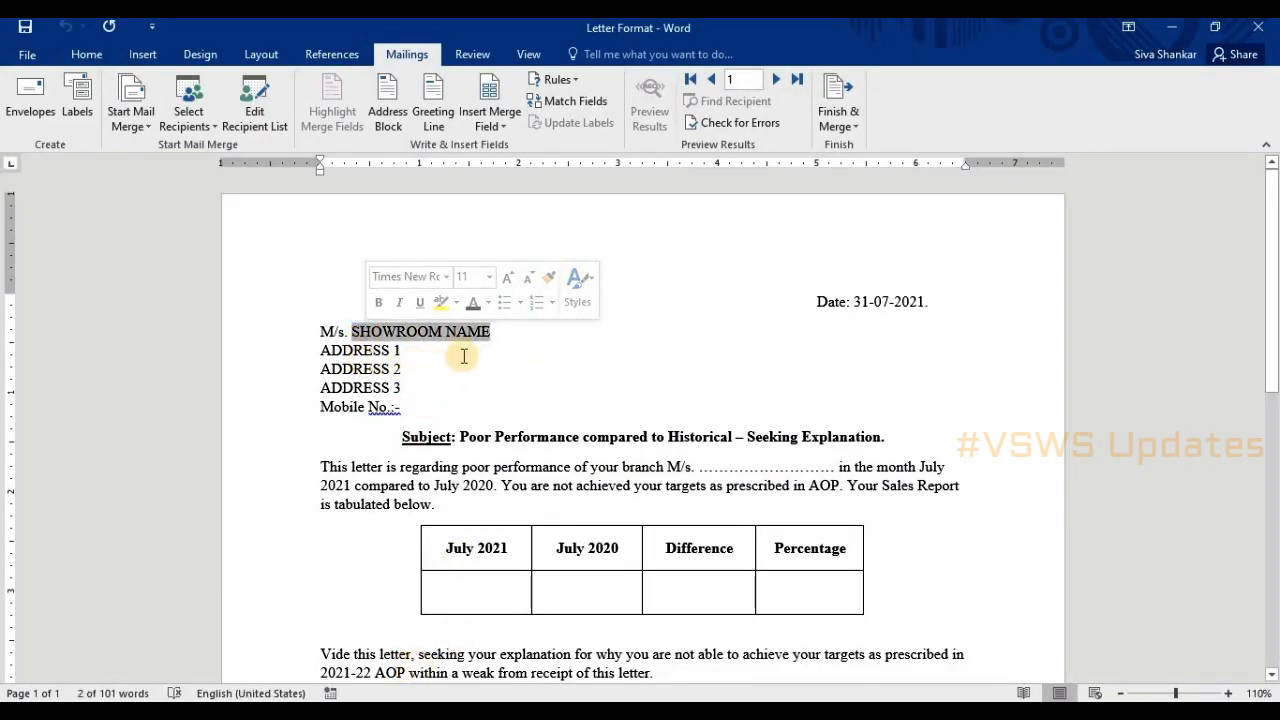
pyautogui.click(505, 385)
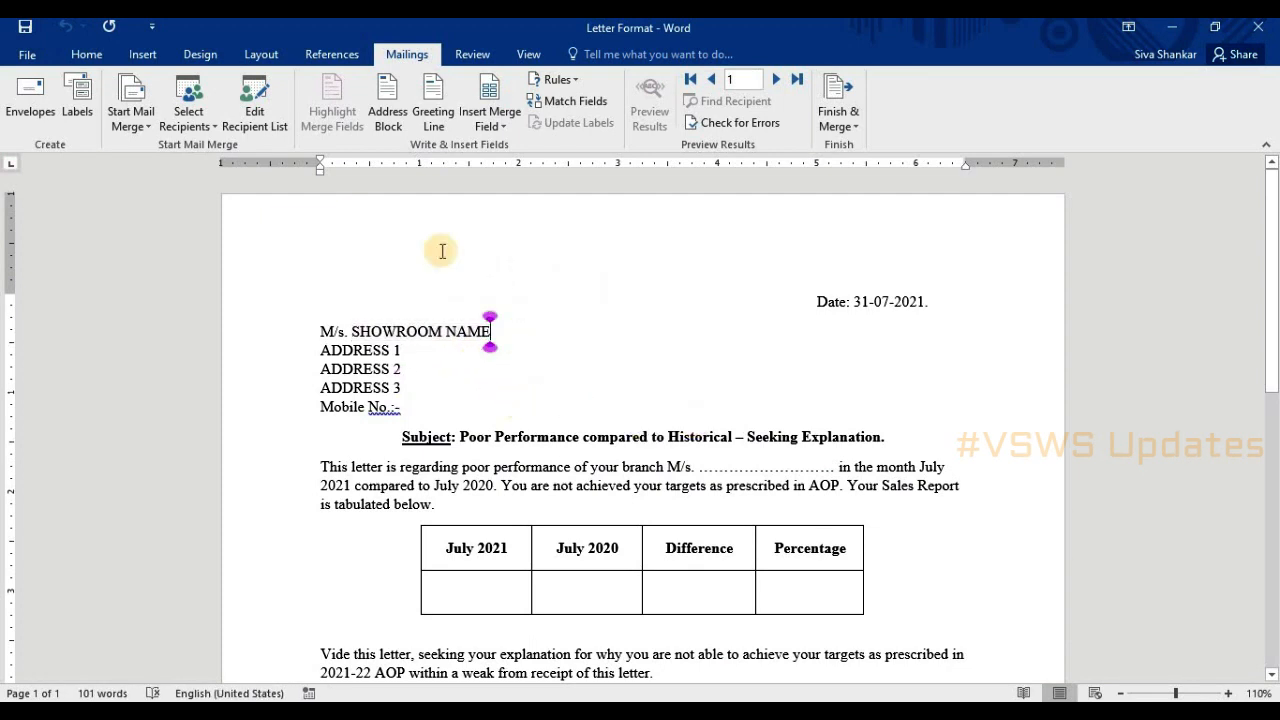
pyautogui.click(267, 128)
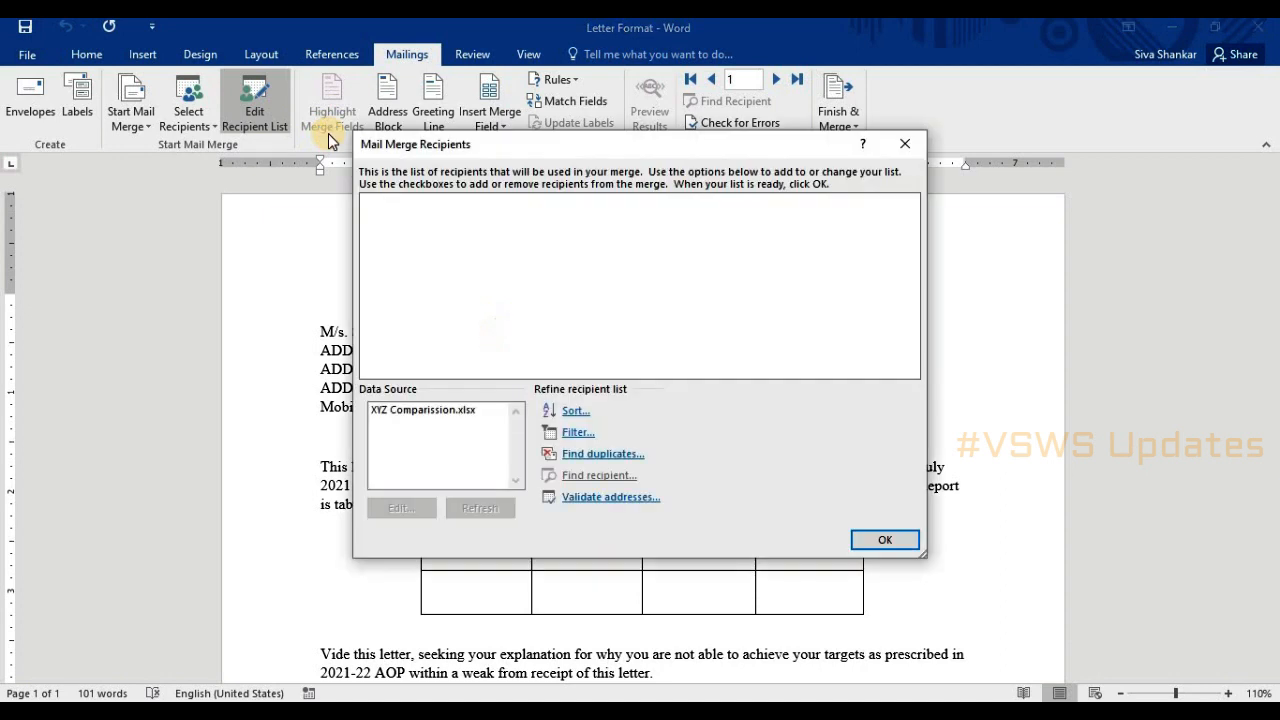
pyautogui.click(382, 206)
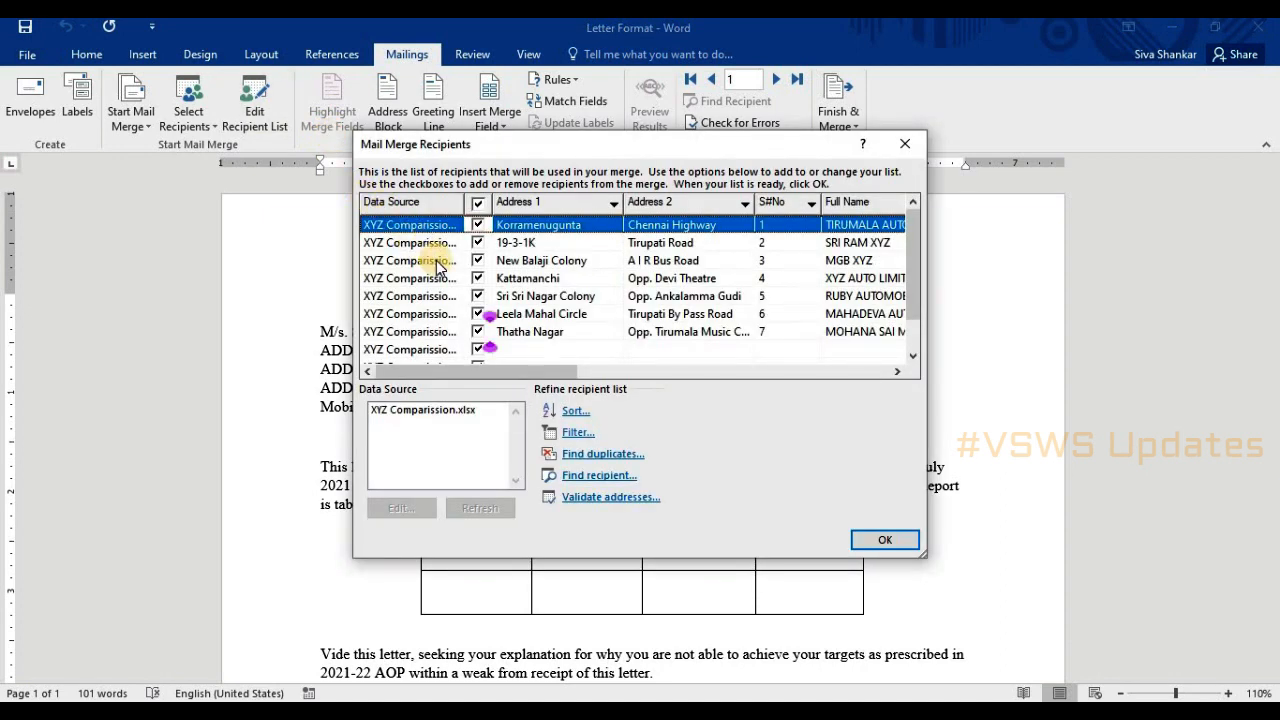
pyautogui.click(896, 148)
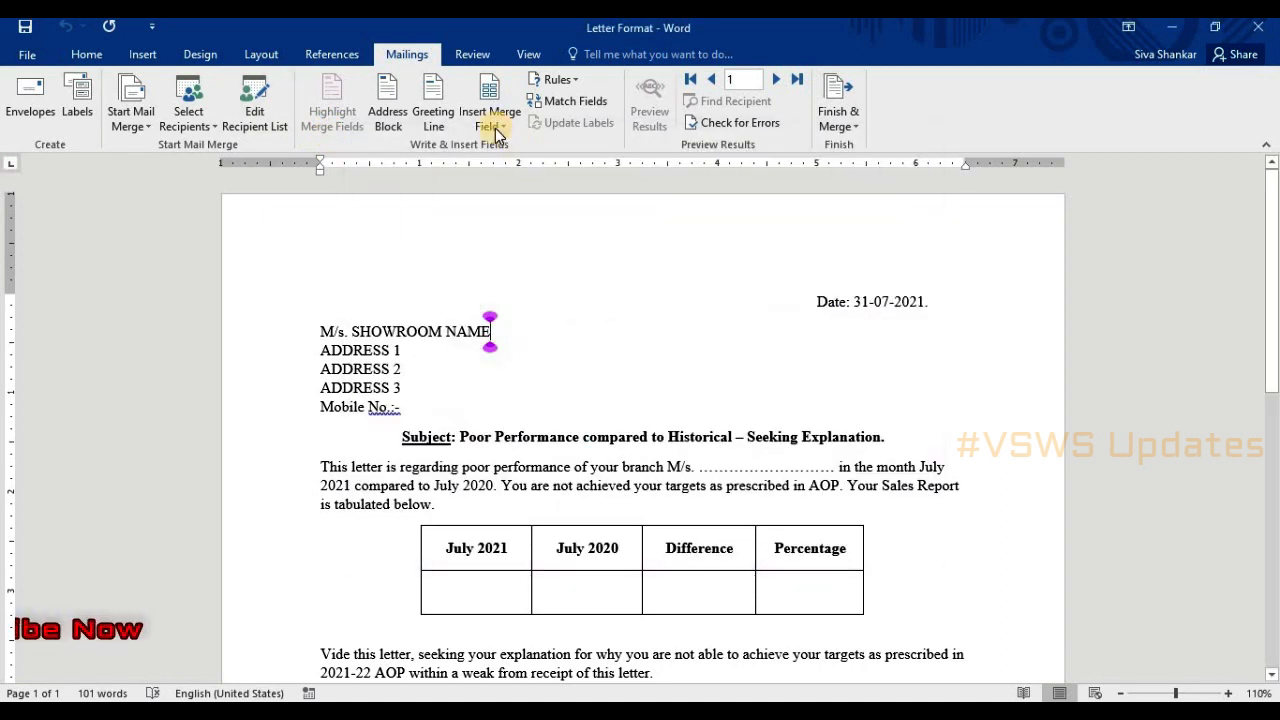
# Step: Try inserting the Full_Name merge field directly after the SHOWROOM NAME placeholder, and undo the insertion
pyautogui.click(504, 128)
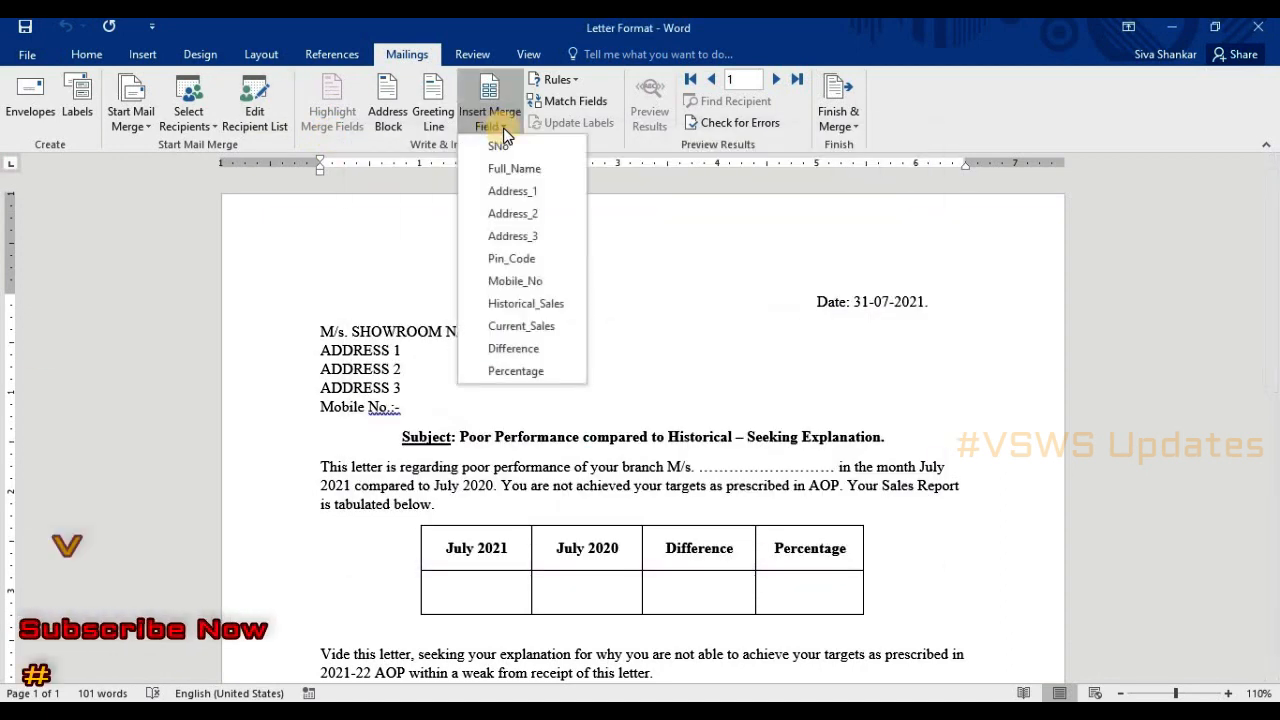
pyautogui.click(533, 175)
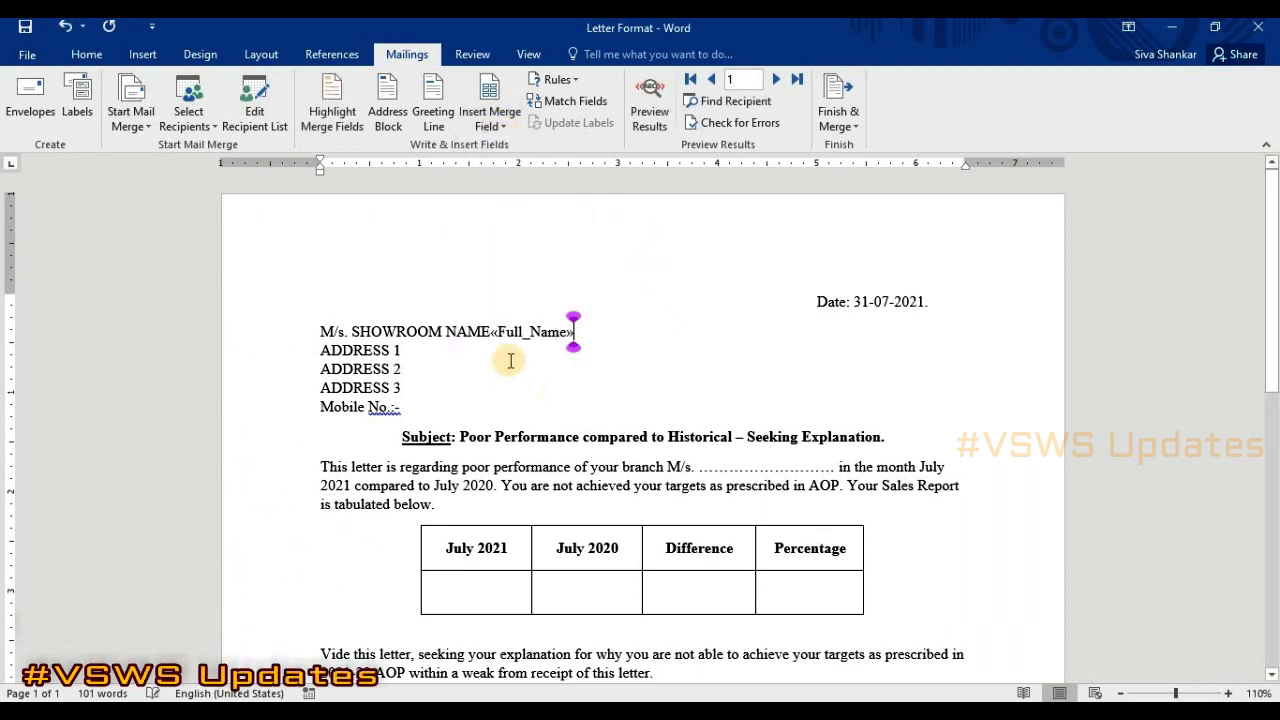
pyautogui.press('Left')
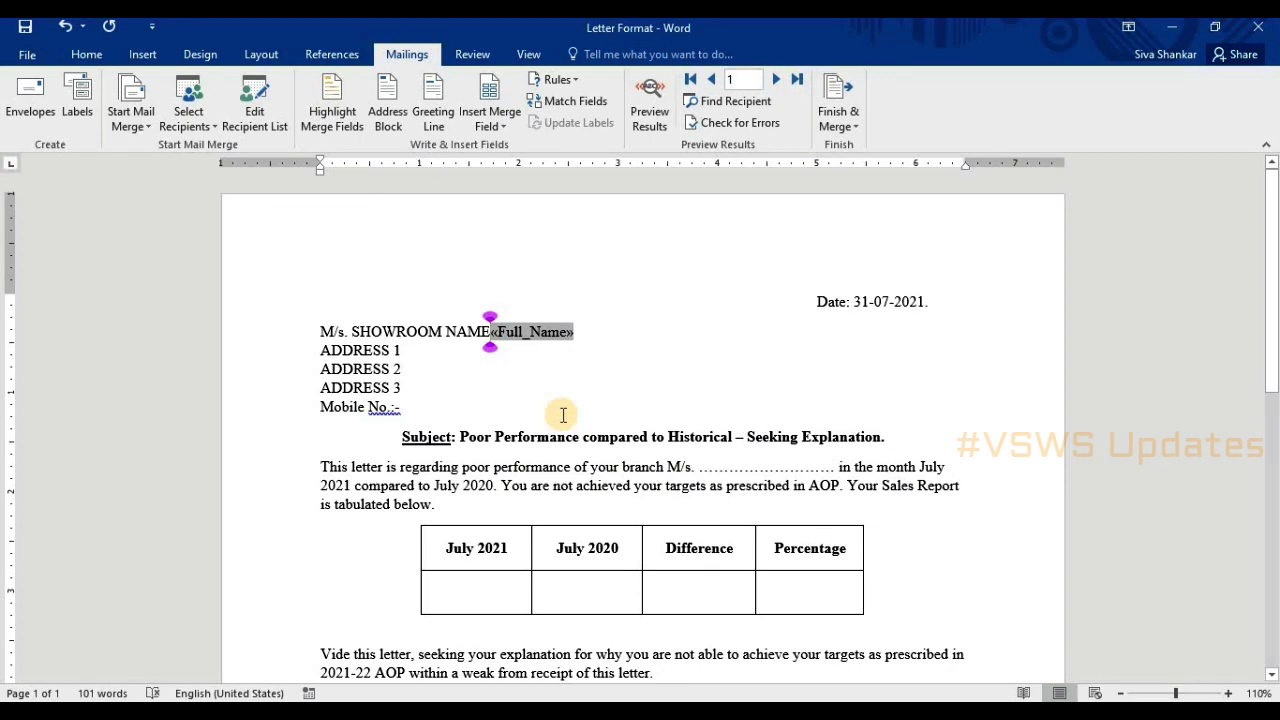
pyautogui.hotkey('ctrl', 'z')
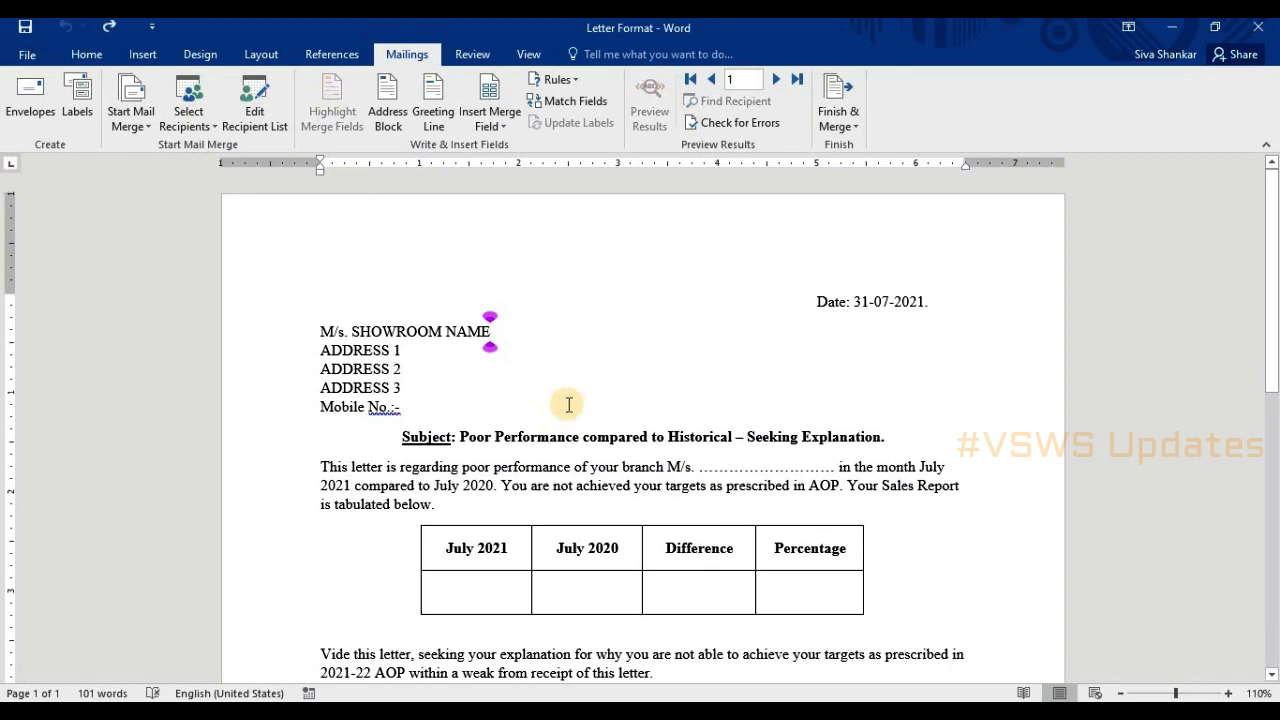
# Step: Replace the SHOWROOM NAME placeholder after "M/s." with the Full_Name merge field
pyautogui.moveTo(355, 330); pyautogui.dragTo(489, 331)
pyautogui.press('Delete')
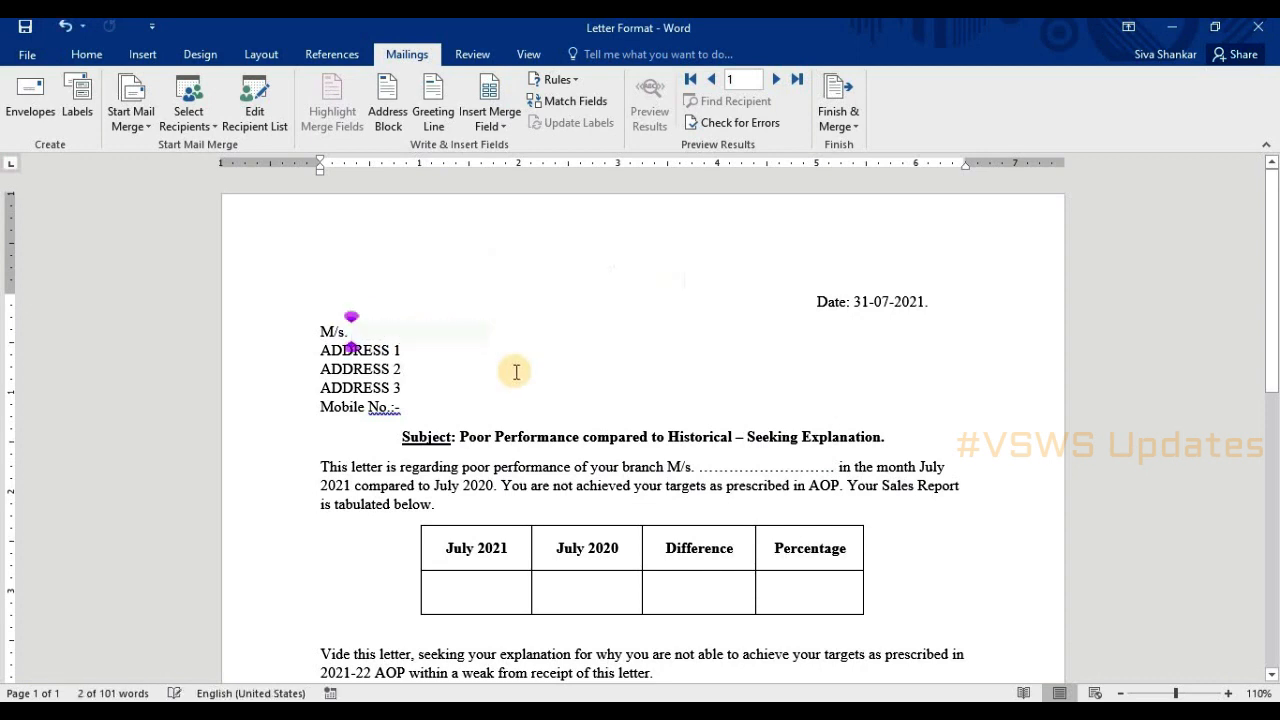
pyautogui.click(491, 124)
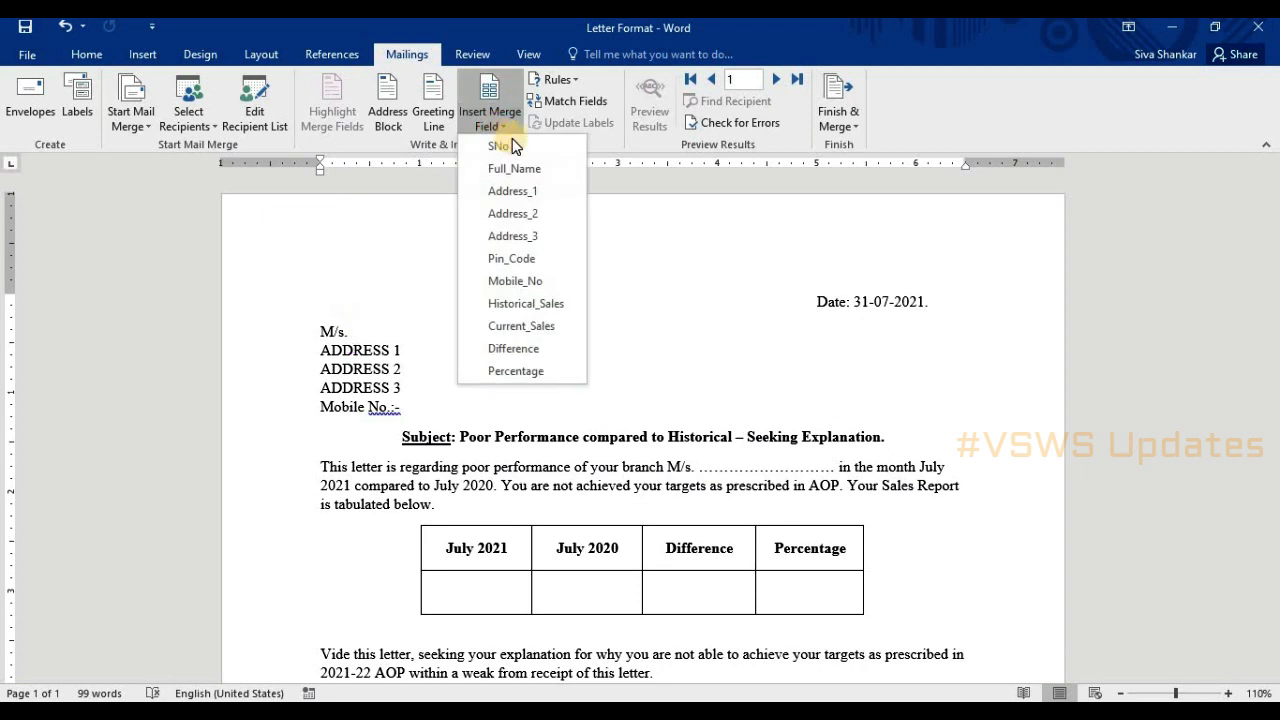
pyautogui.click(561, 172)
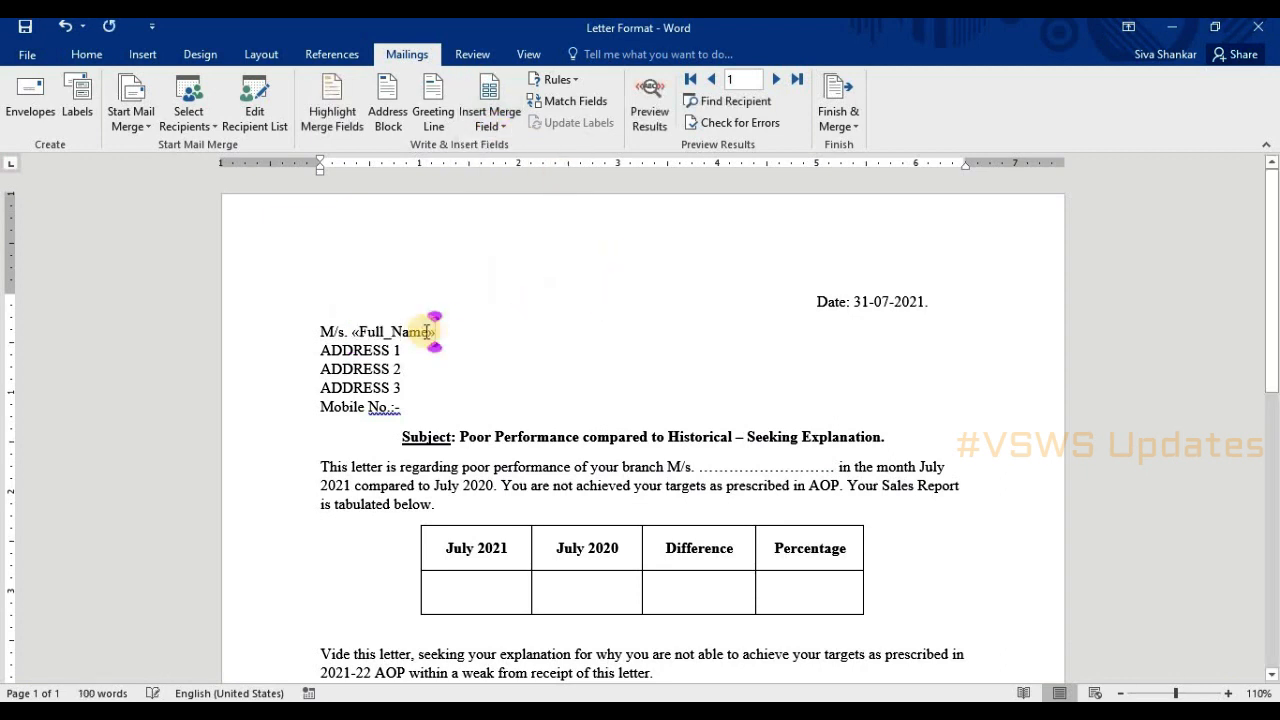
# Step: Replace the ADDRESS 1 placeholder with the Address_1 merge field, keeping ADDRESS 2 on its own line
pyautogui.moveTo(405, 350); pyautogui.dragTo(325, 353)
pyautogui.click(491, 120)
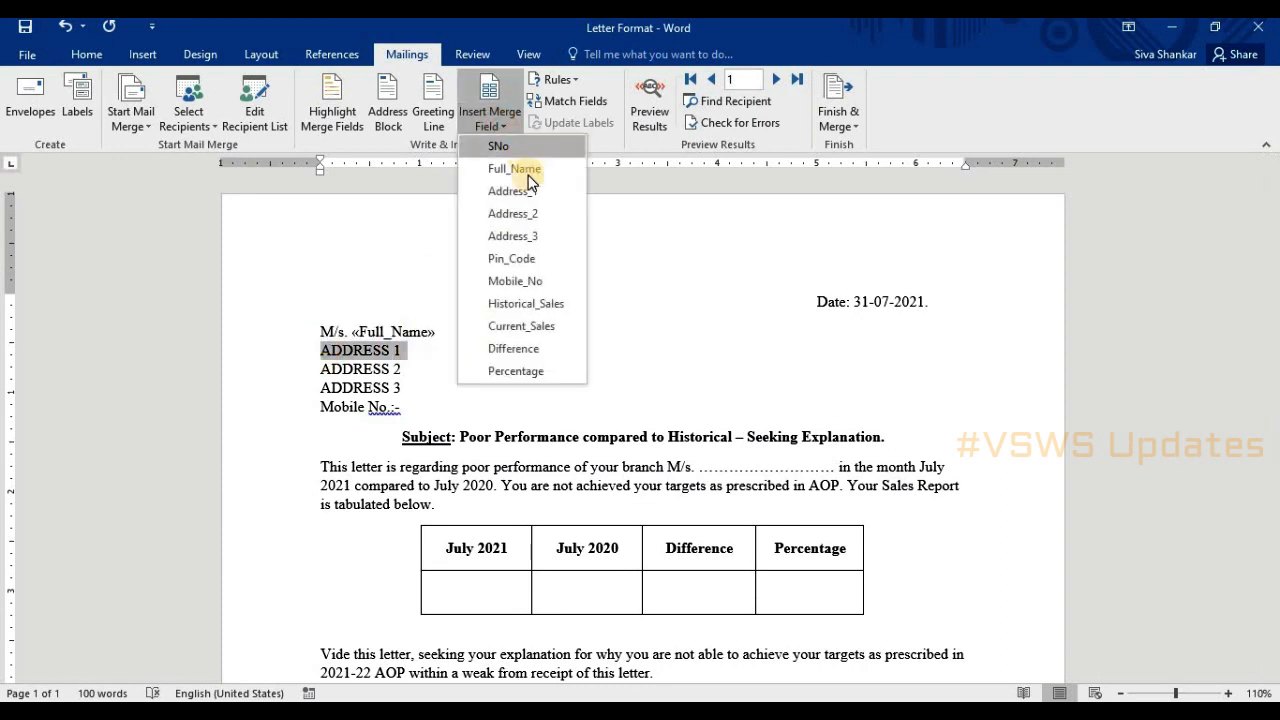
pyautogui.click(531, 191)
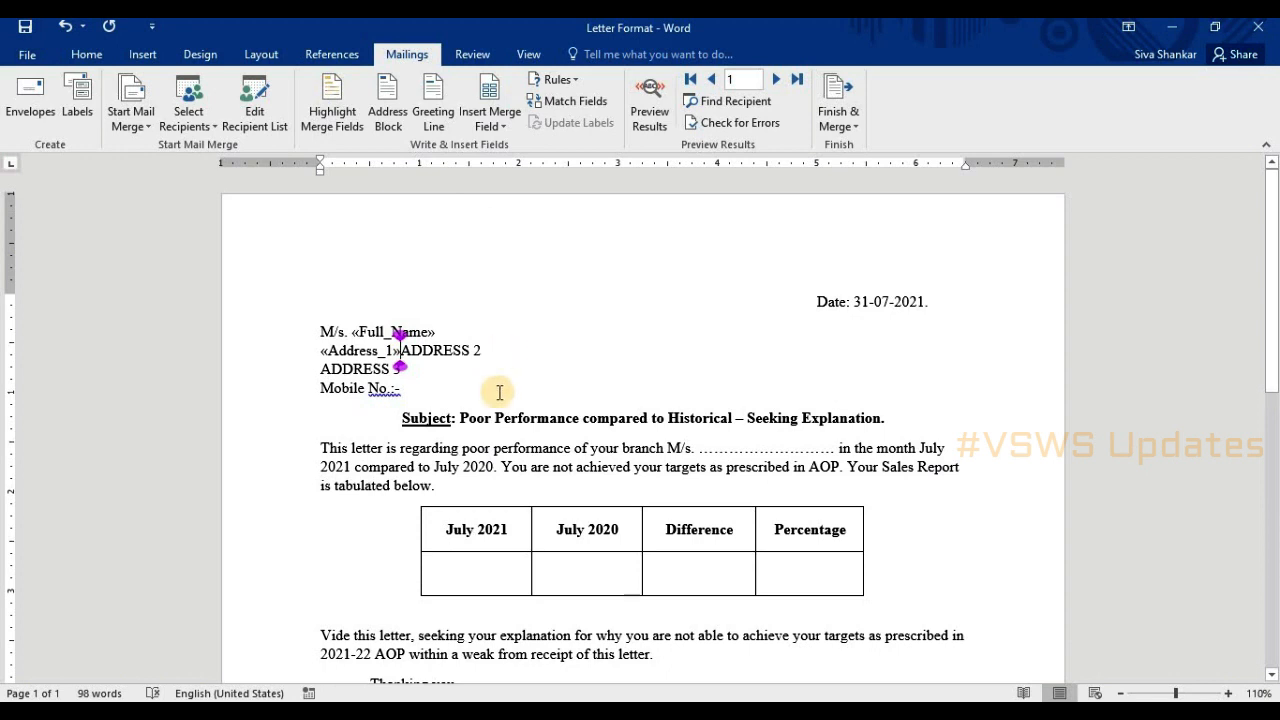
pyautogui.press('Return')
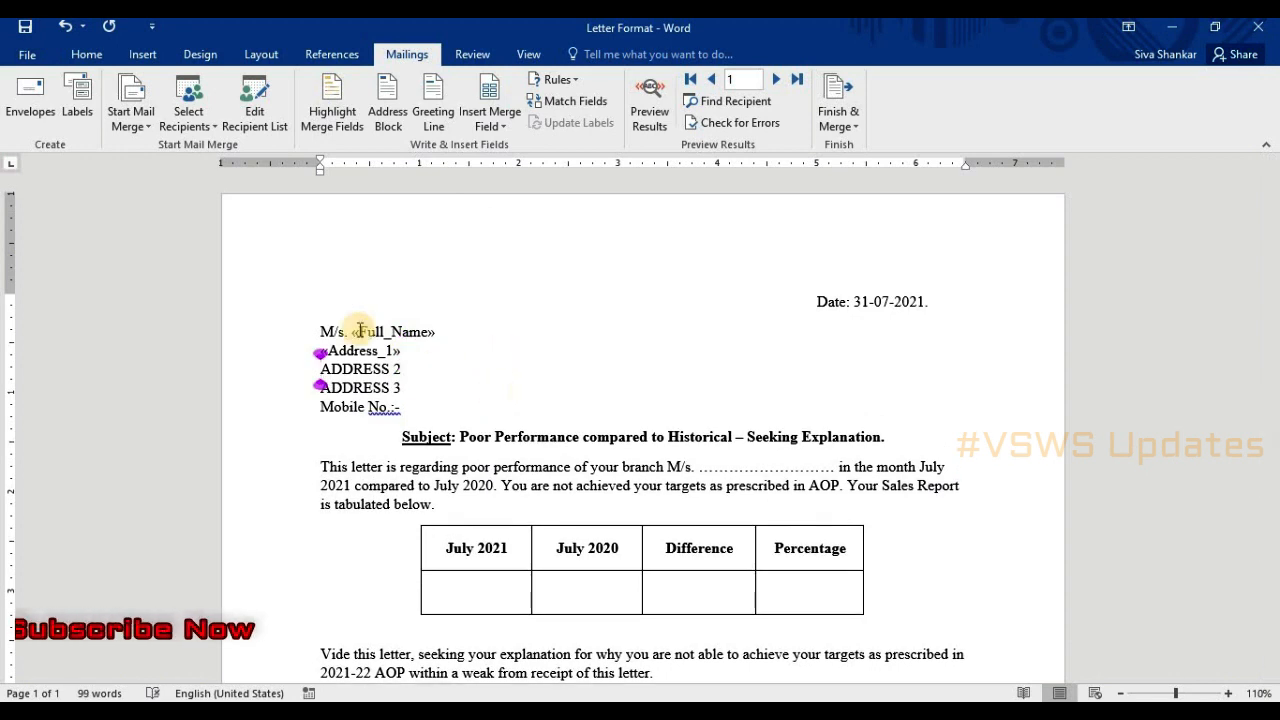
# Step: Replace the ADDRESS 2 placeholder with the Address_2 merge field
pyautogui.moveTo(405, 369); pyautogui.dragTo(335, 370)
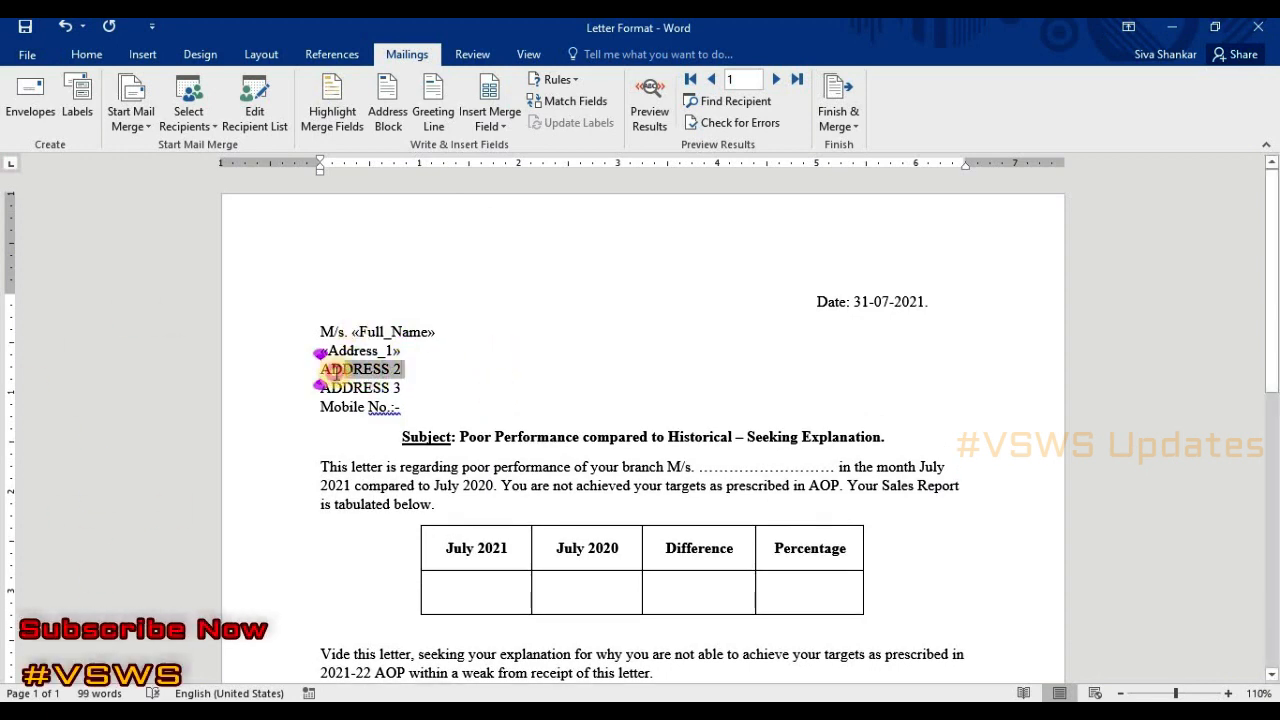
pyautogui.click(505, 126)
pyautogui.click(515, 213)
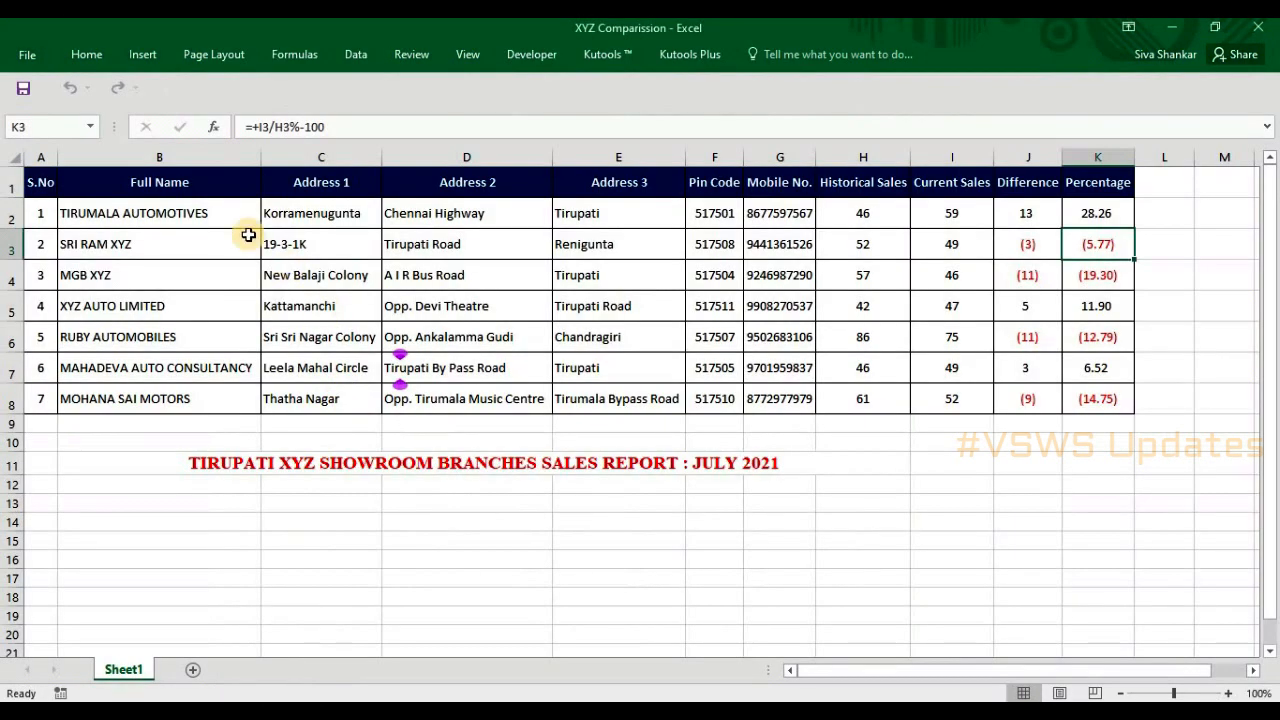
# Step: Check the Full Name, Address 1, Address 2 and Address 3 headers in the Excel workbook, returning to the Word letter
pyautogui.click(170, 200)
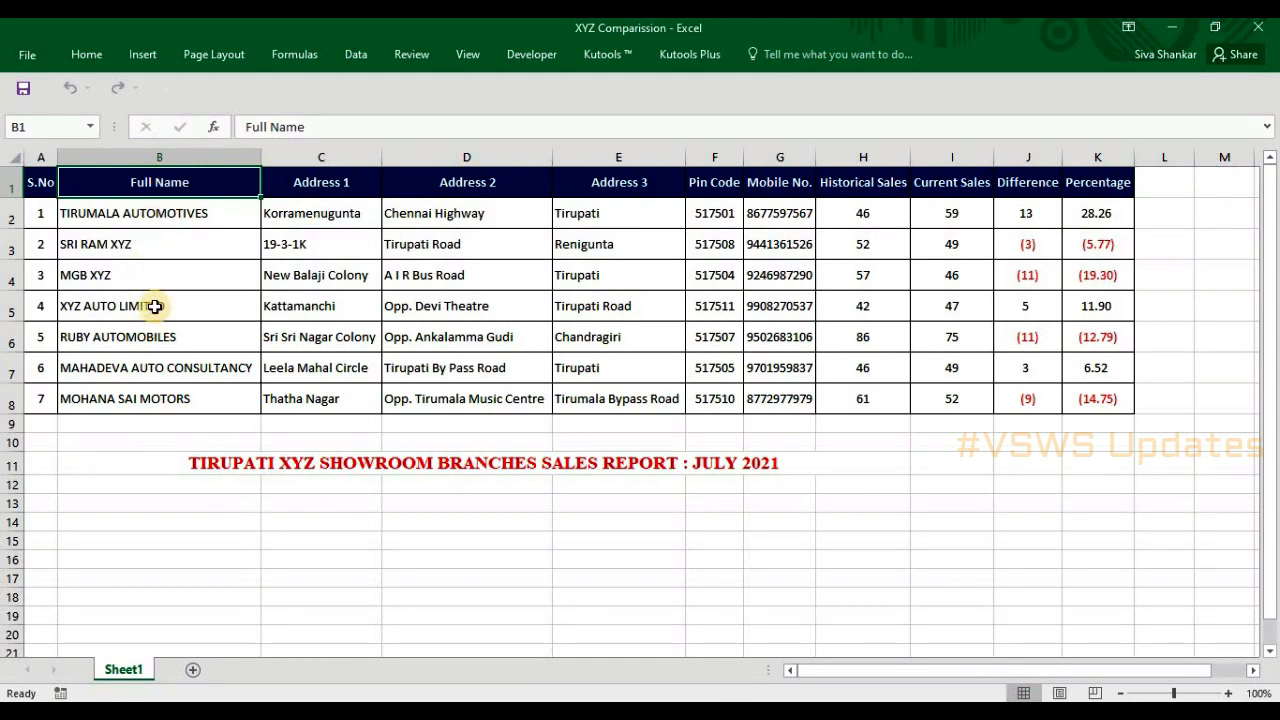
pyautogui.click(301, 186)
pyautogui.click(451, 183)
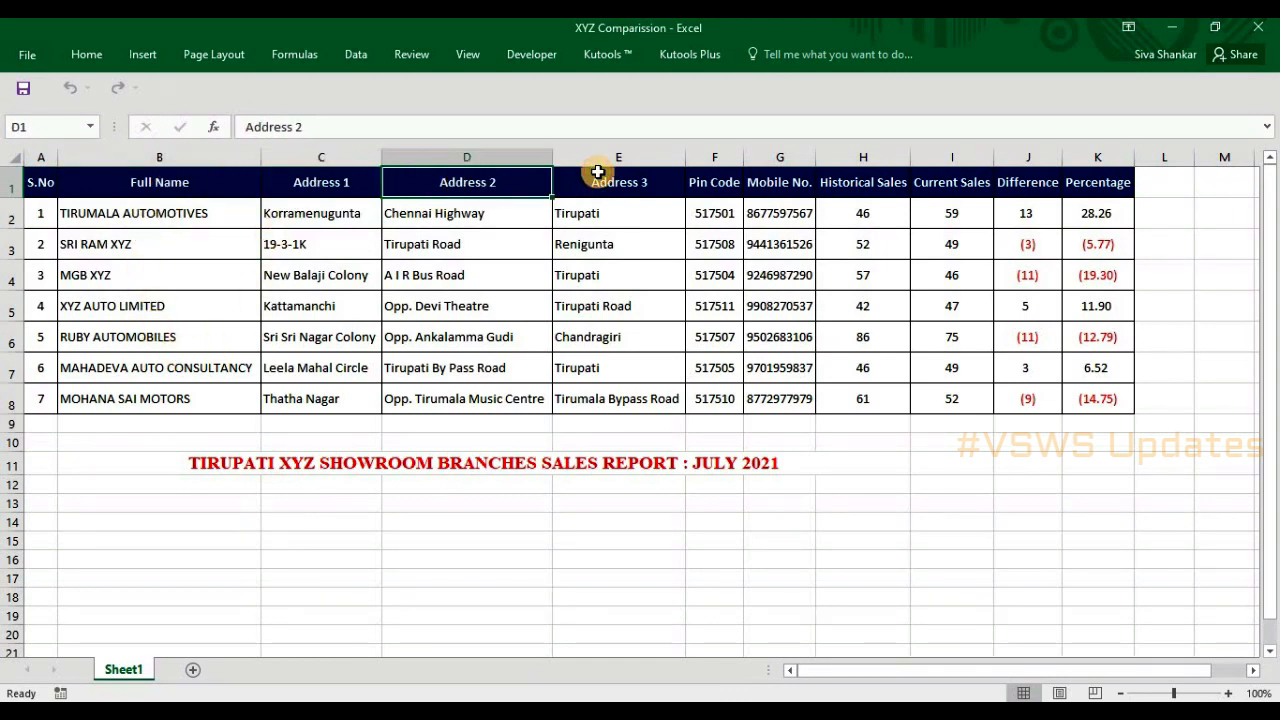
pyautogui.click(600, 172)
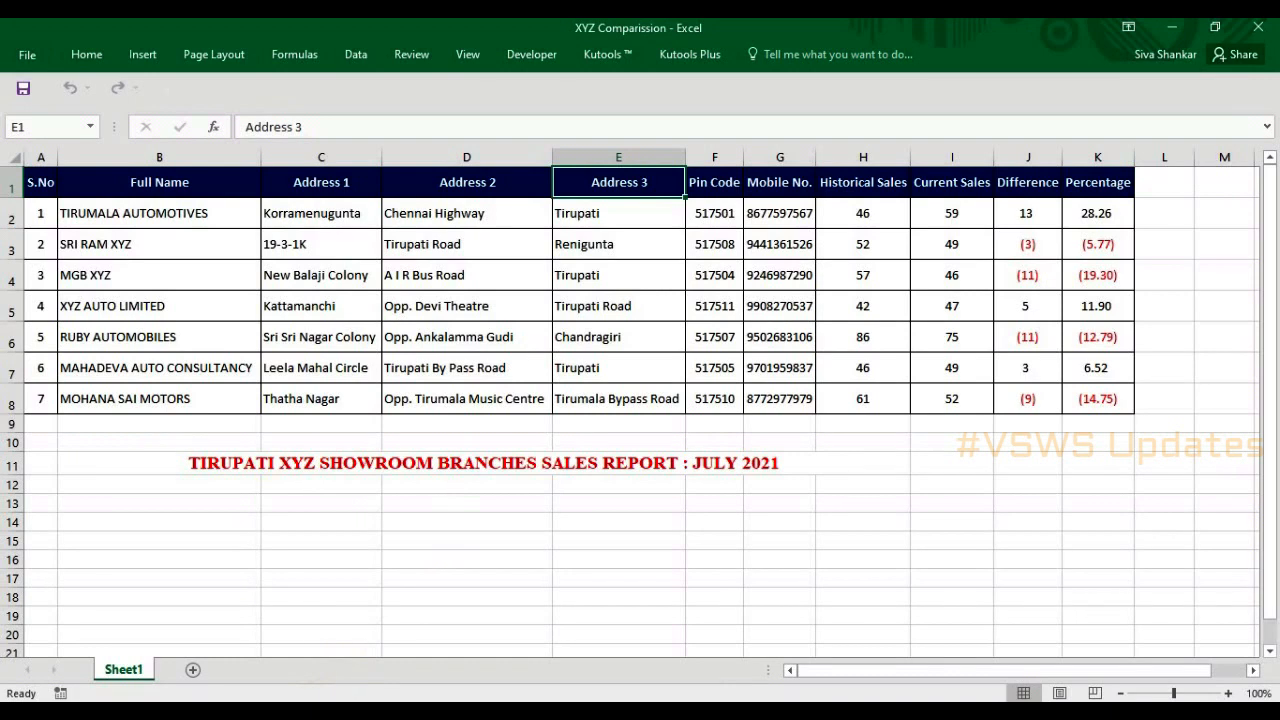
pyautogui.click(357, 710)
pyautogui.click(374, 637)
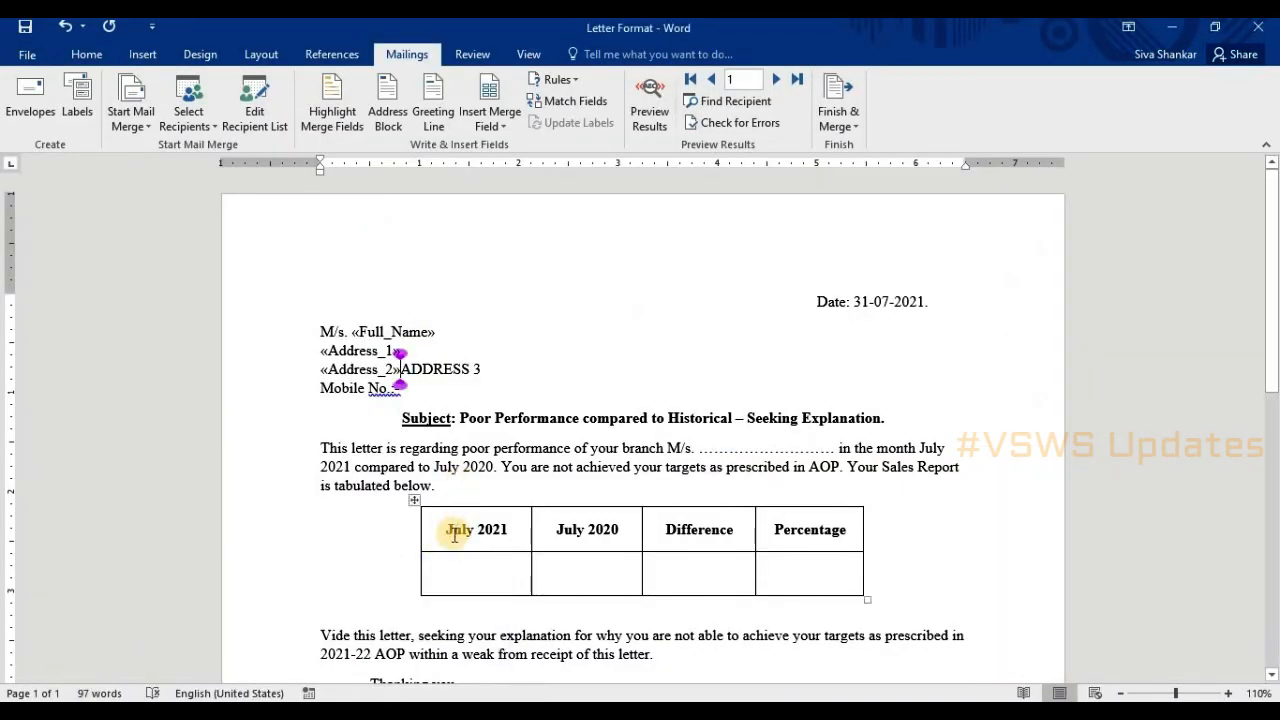
# Step: Move ADDRESS 3 to its own line and replace it with the Address_3 merge field, keeping Mobile No. on a separate line
pyautogui.press('Return')
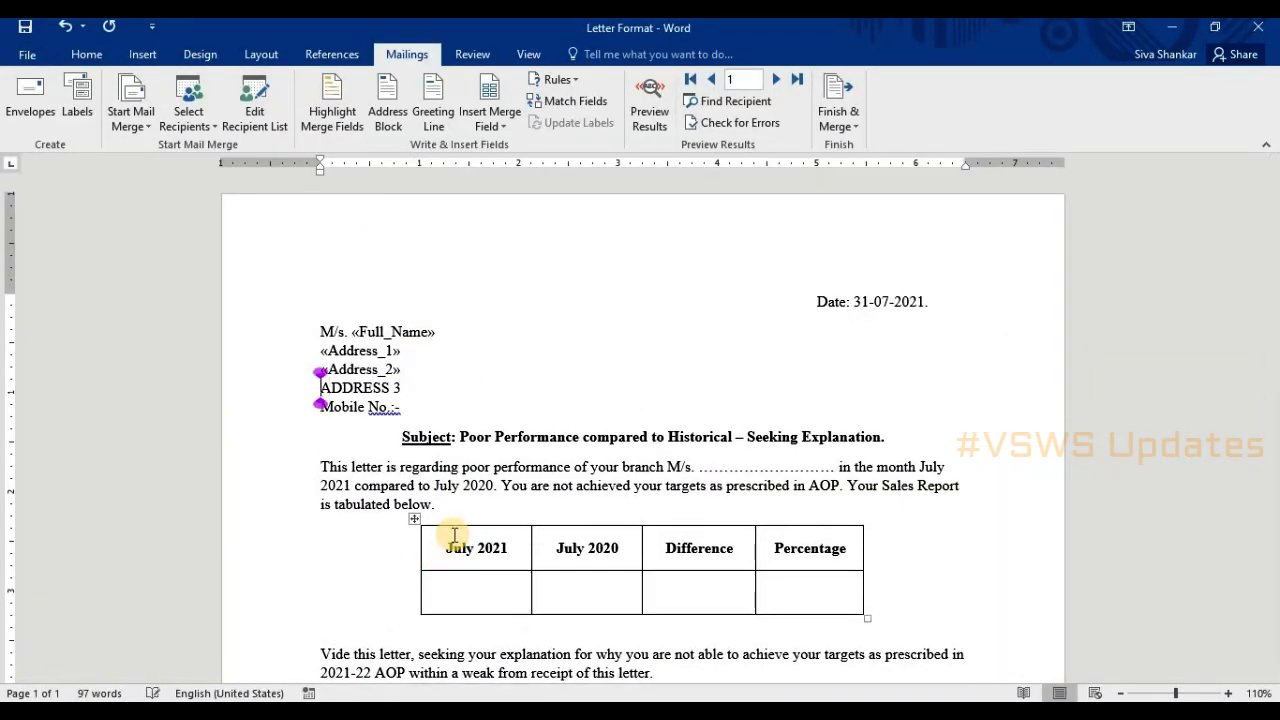
pyautogui.moveTo(408, 388); pyautogui.dragTo(320, 390)
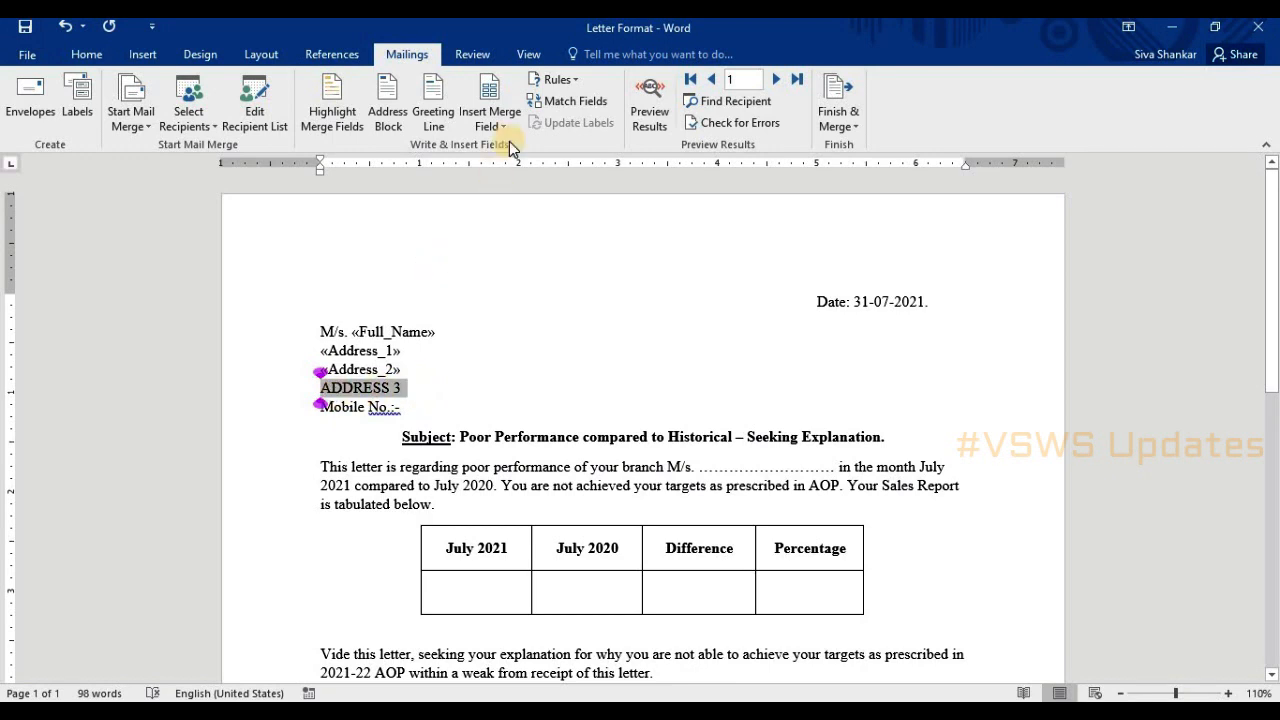
pyautogui.click(503, 121)
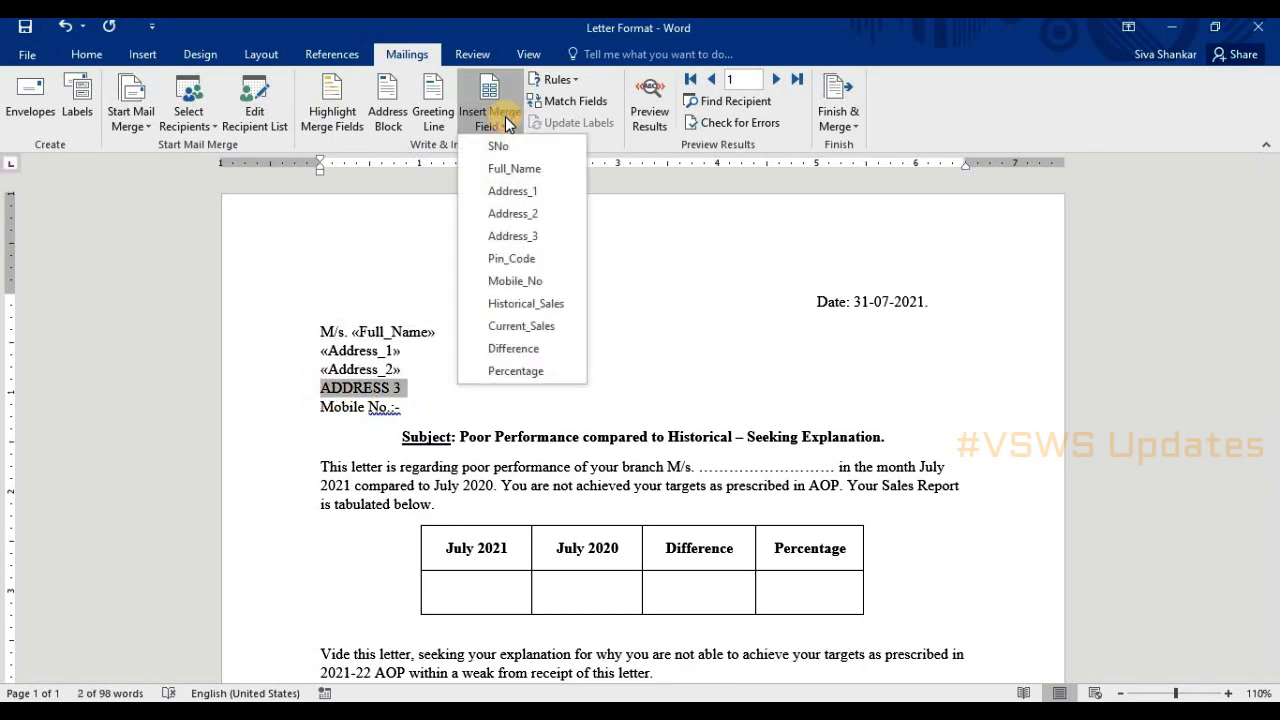
pyautogui.click(512, 236)
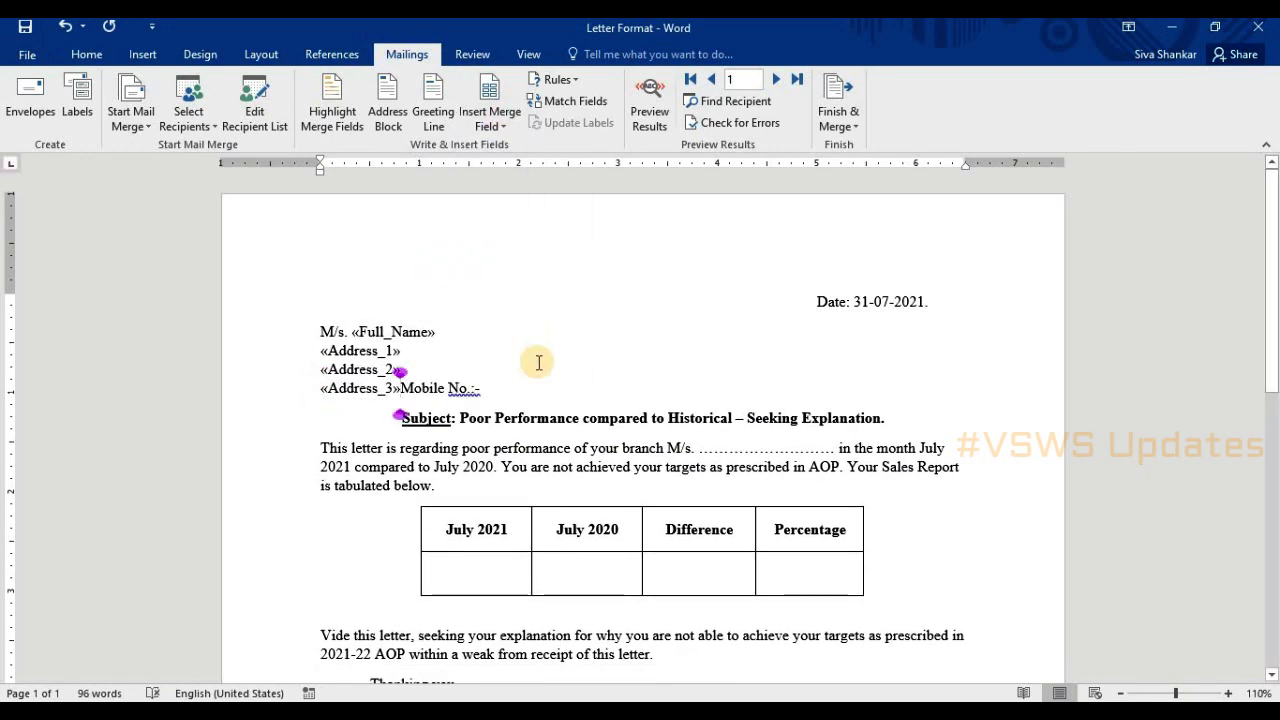
pyautogui.press('Return')
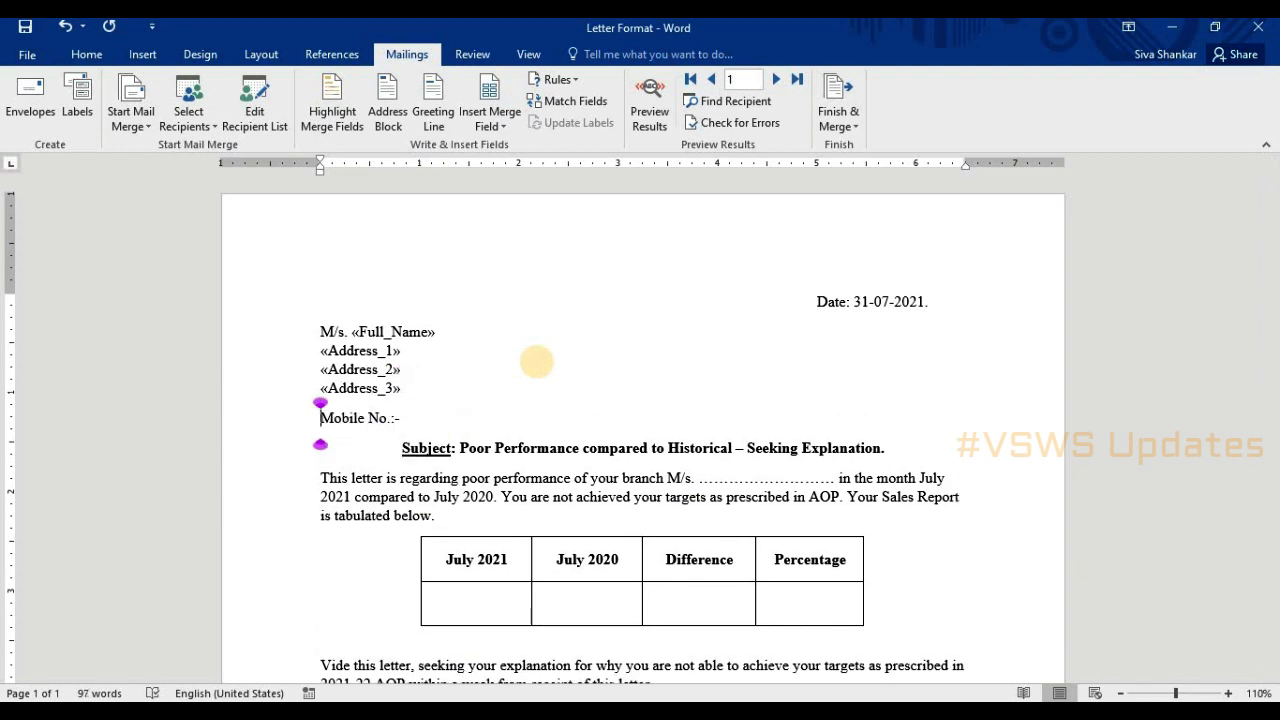
pyautogui.press('BackSpace')
pyautogui.press('Return')
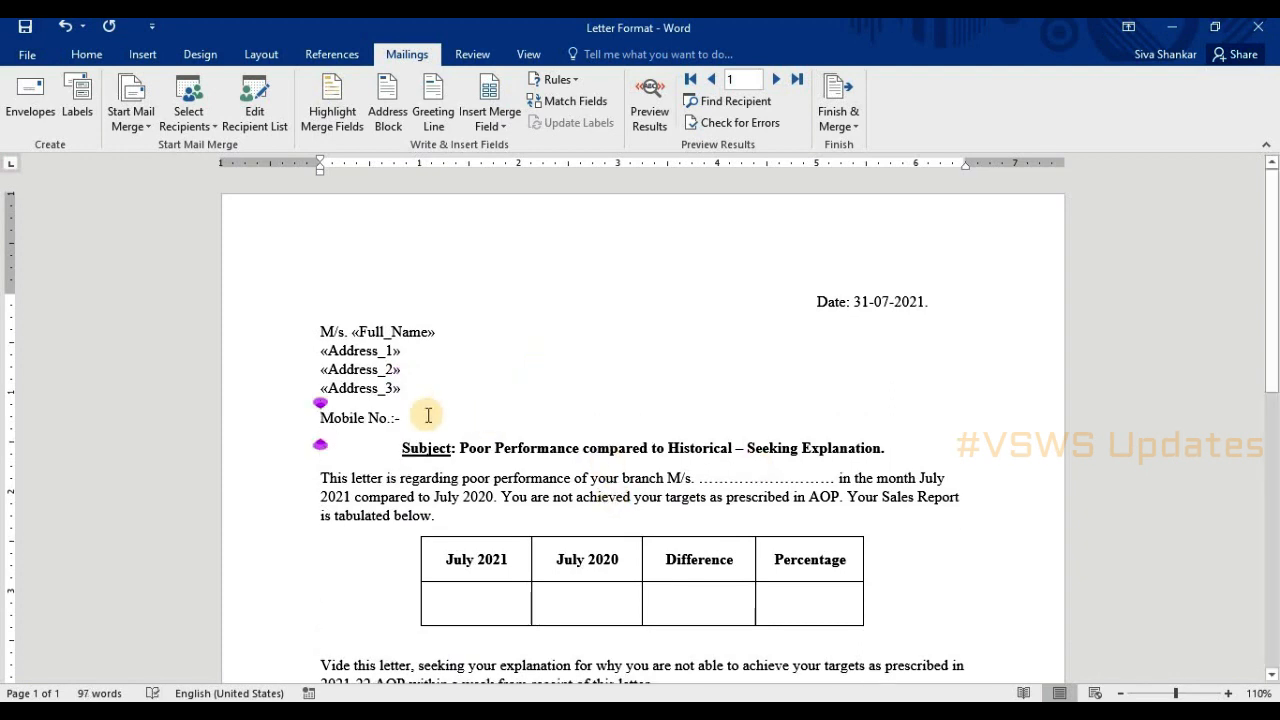
# Step: Insert the Mobile_No merge field after the "Mobile No.:-" label
pyautogui.click(436, 418)
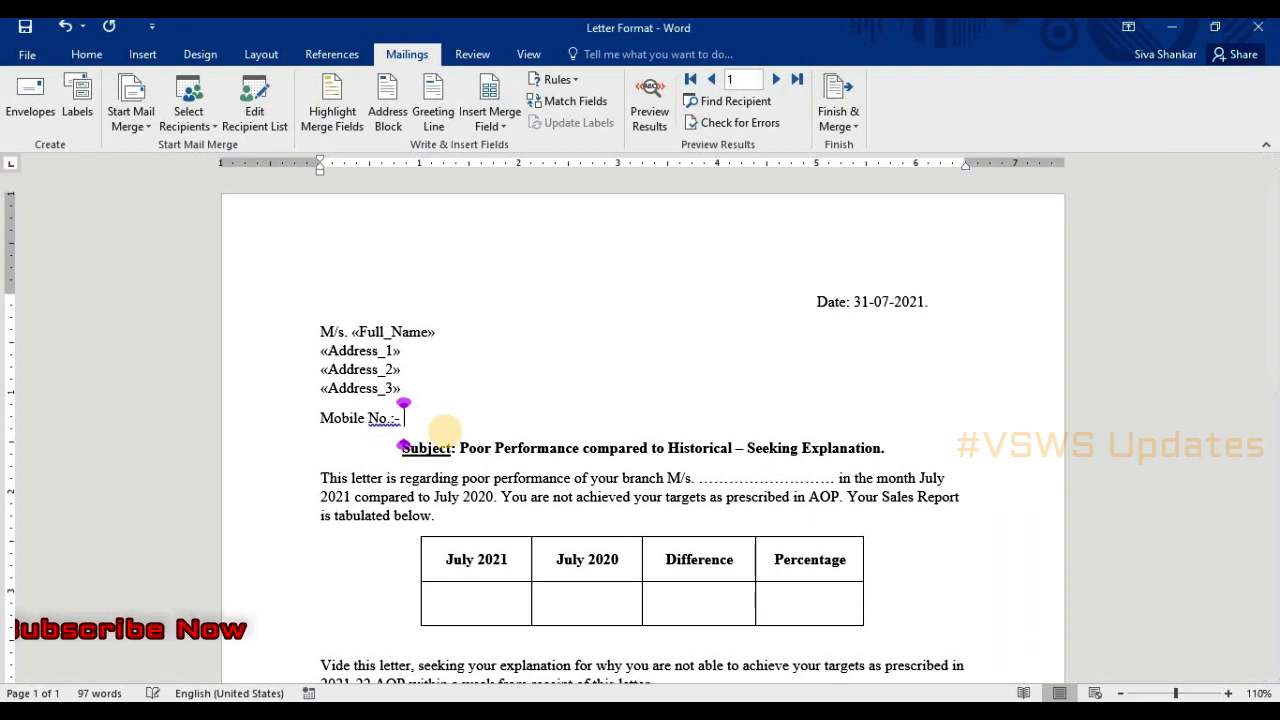
pyautogui.click(488, 122)
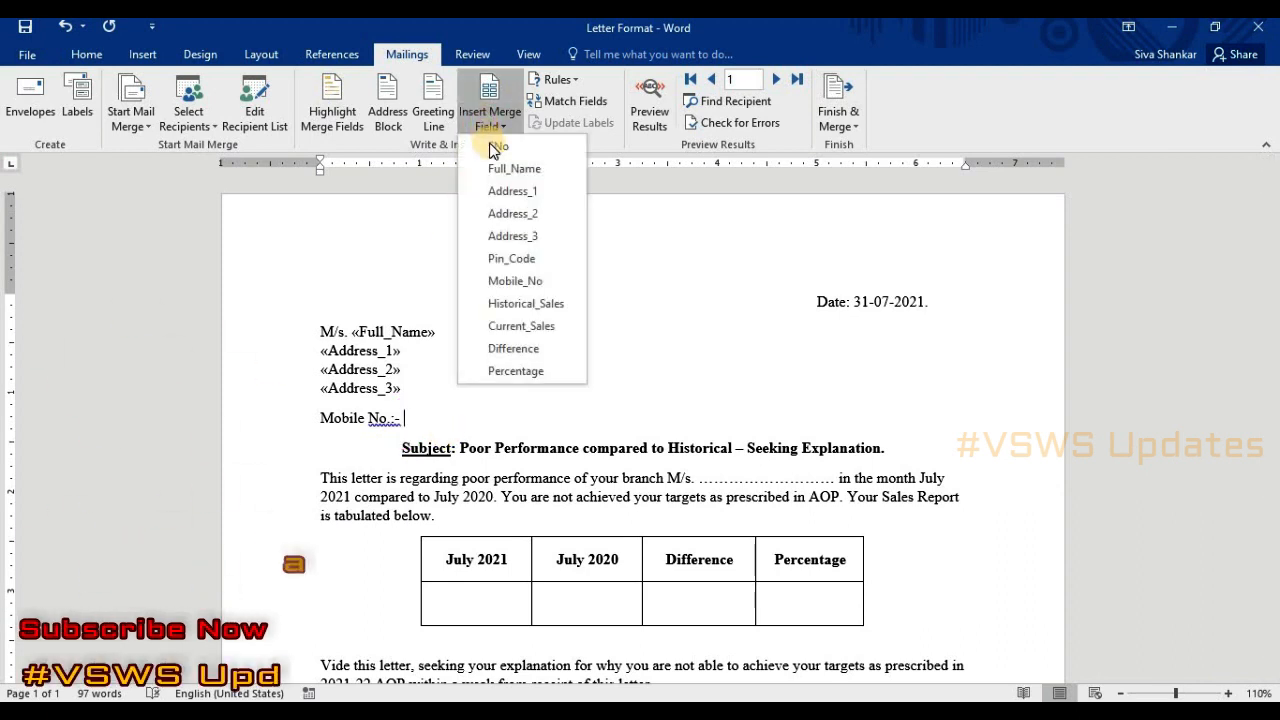
pyautogui.click(515, 281)
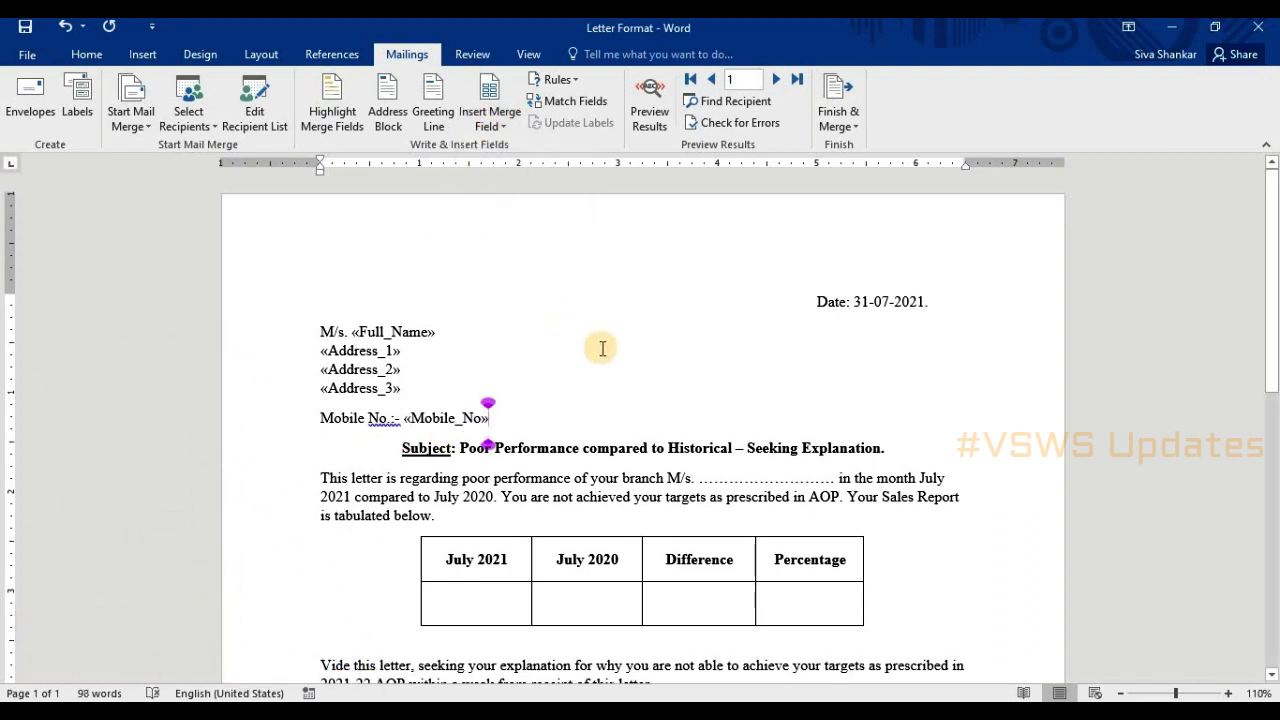
# Step: Replace the dotted blank after "your branch M/s." in the body paragraph with the Full_Name merge field
pyautogui.click(829, 516)
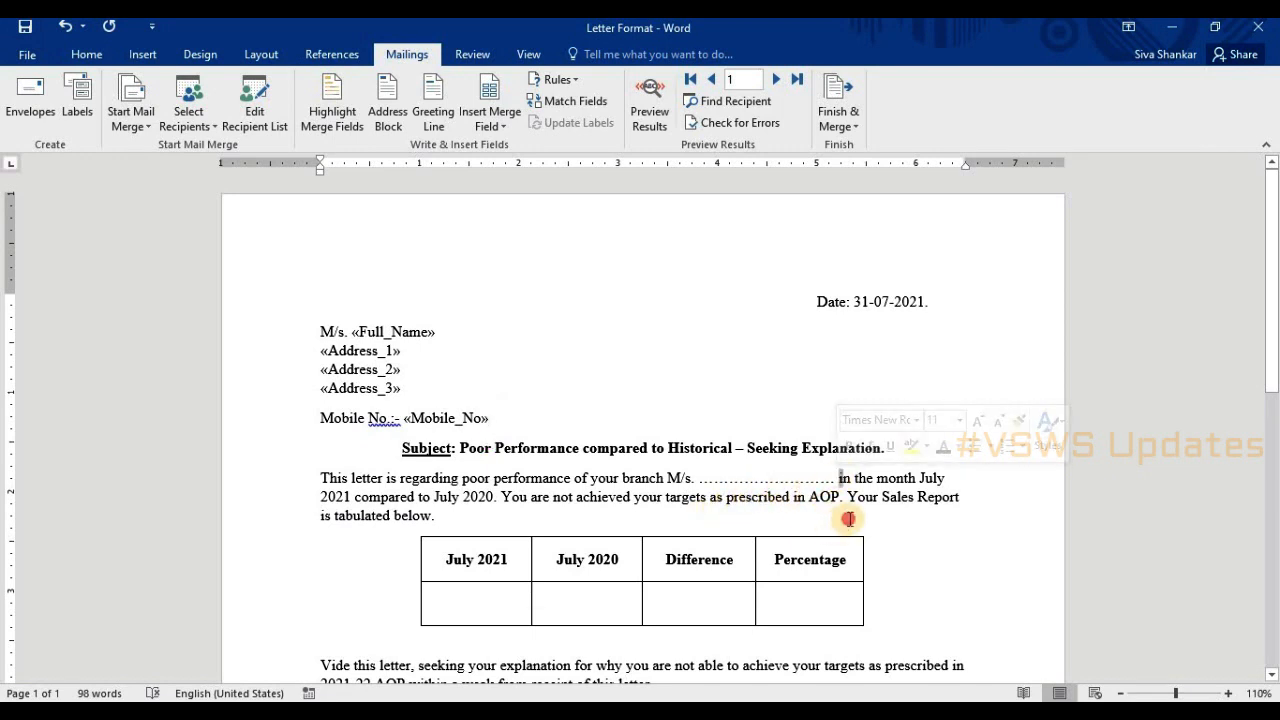
pyautogui.moveTo(837, 480); pyautogui.dragTo(704, 486)
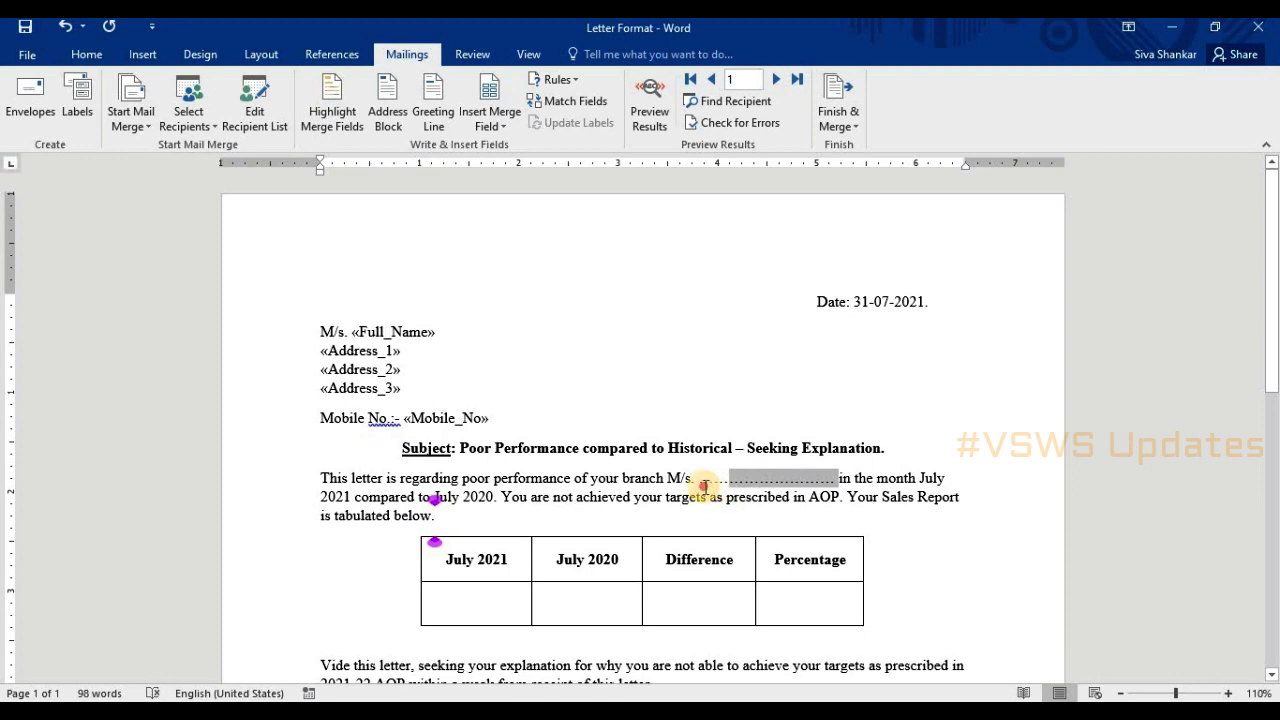
pyautogui.click(489, 112)
pyautogui.click(512, 170)
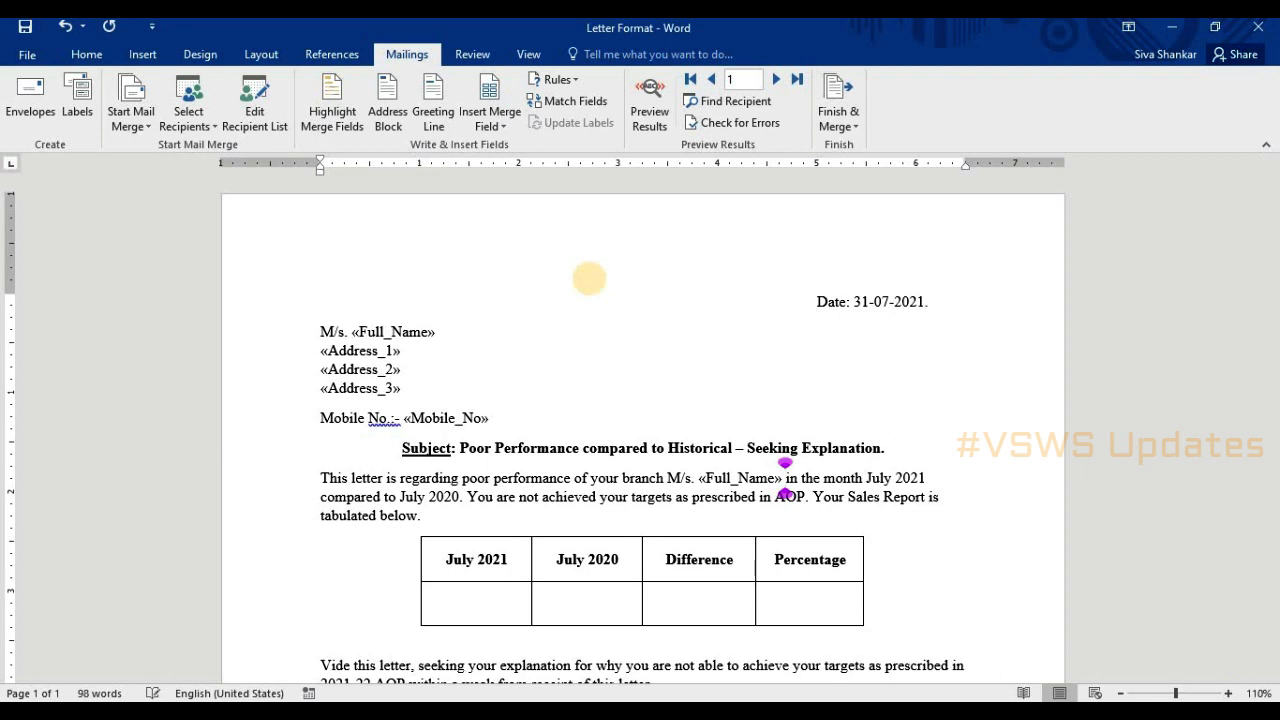
# Step: Insert the Current_Sales merge field below July 2021 and the Historical_Sales field below July 2020 in the sales table
pyautogui.scroll(-3, 589, 280)
pyautogui.click(468, 461)
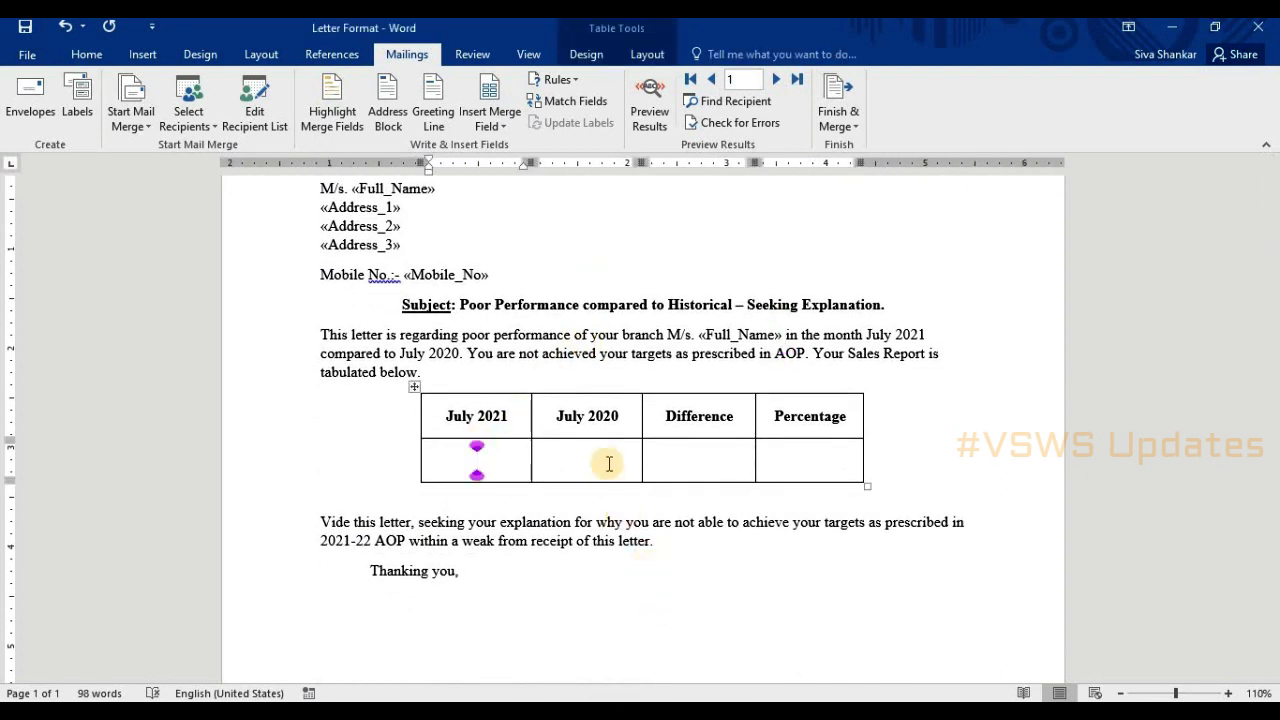
pyautogui.click(503, 122)
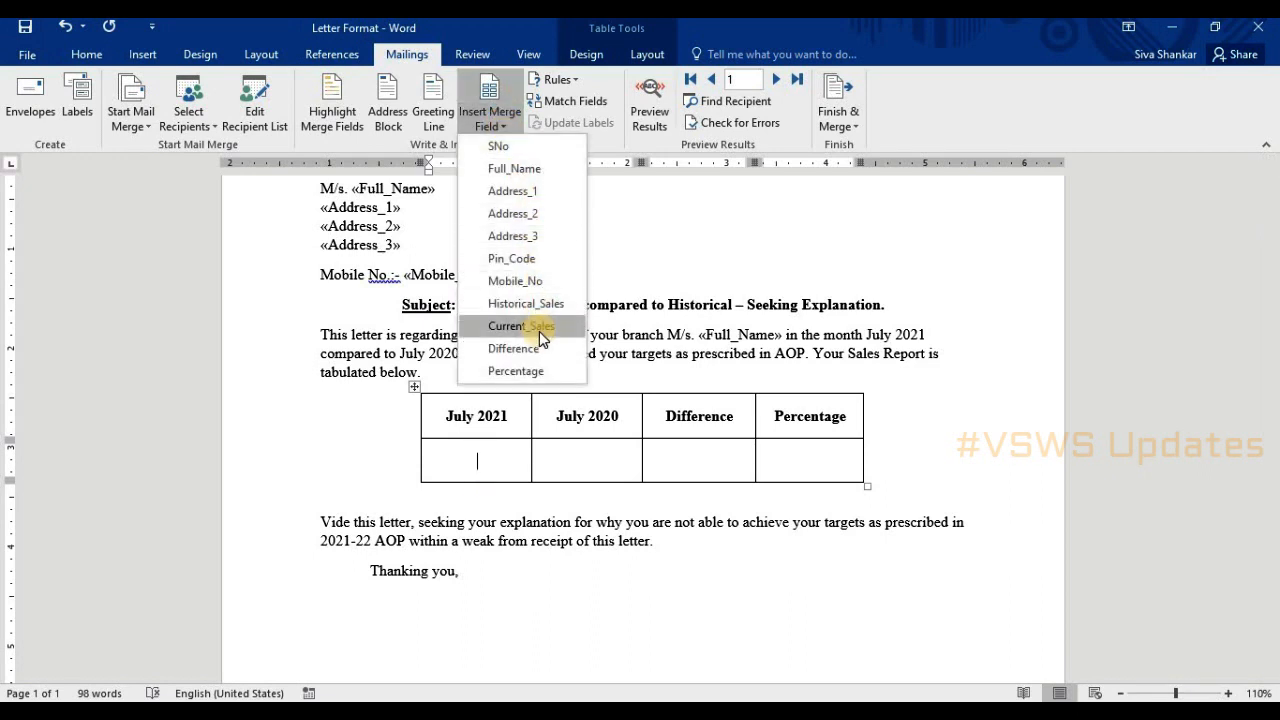
pyautogui.click(611, 432)
pyautogui.click(585, 465)
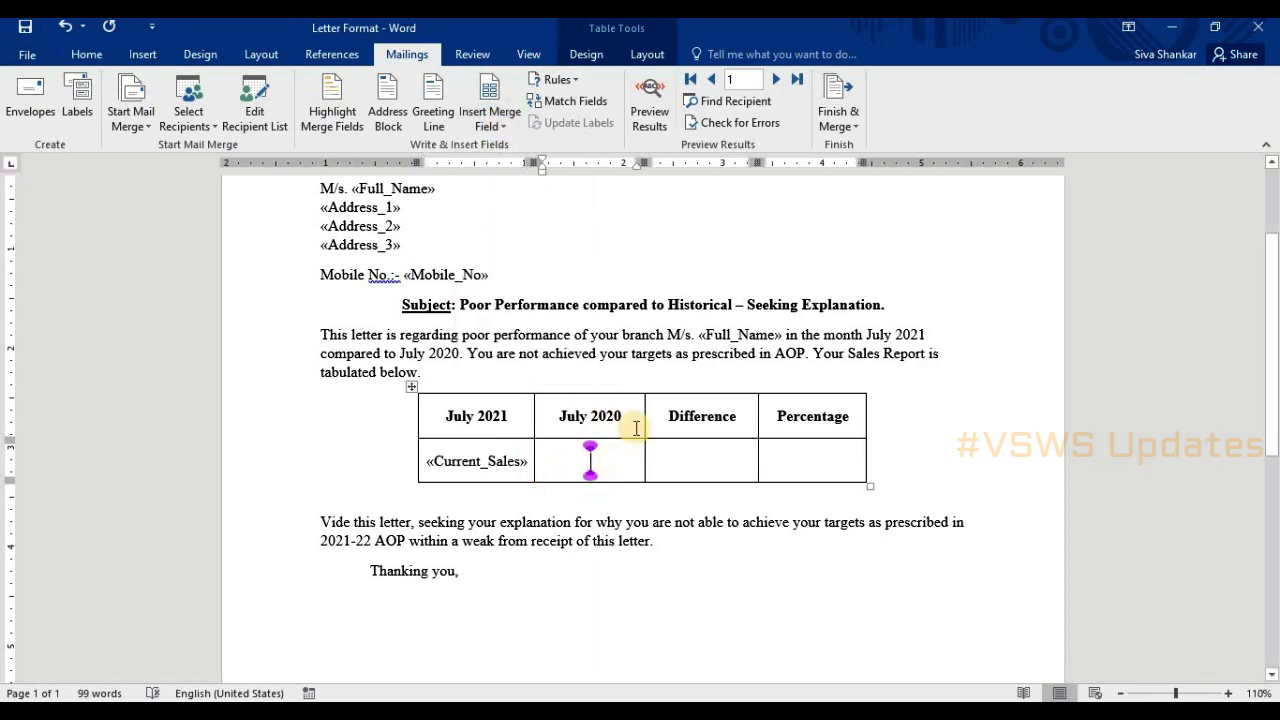
pyautogui.click(495, 118)
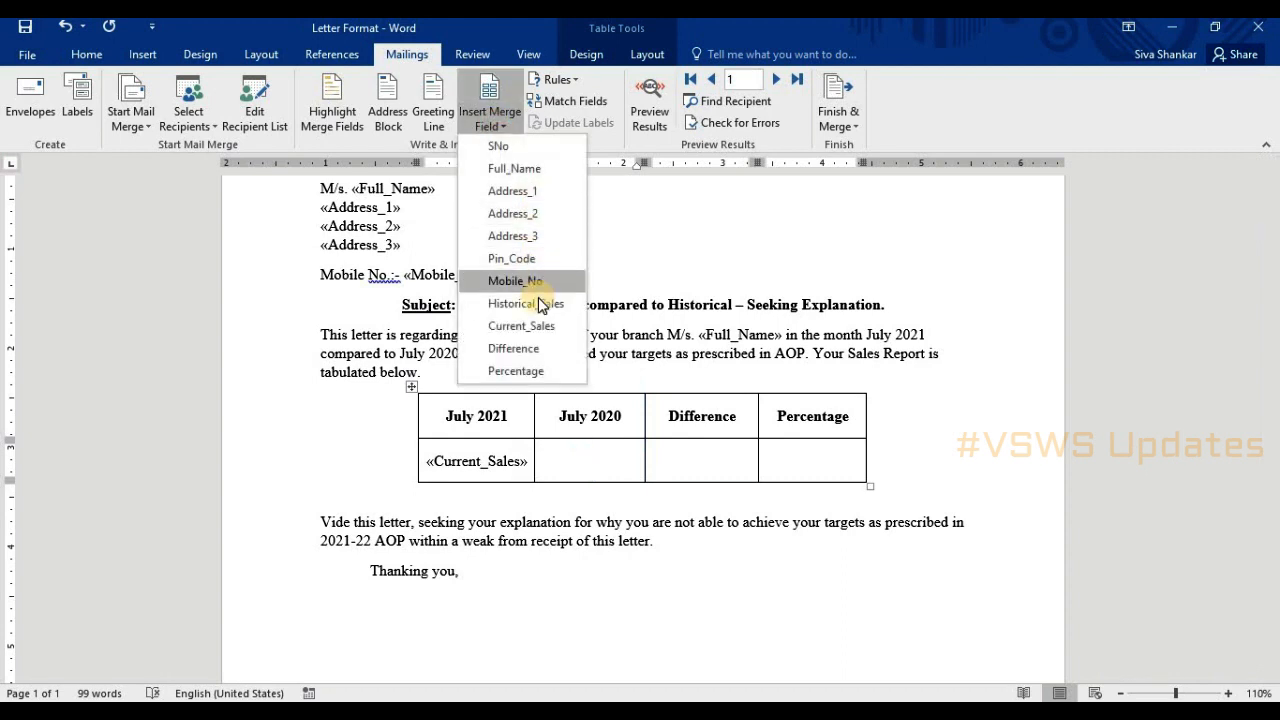
pyautogui.click(525, 303)
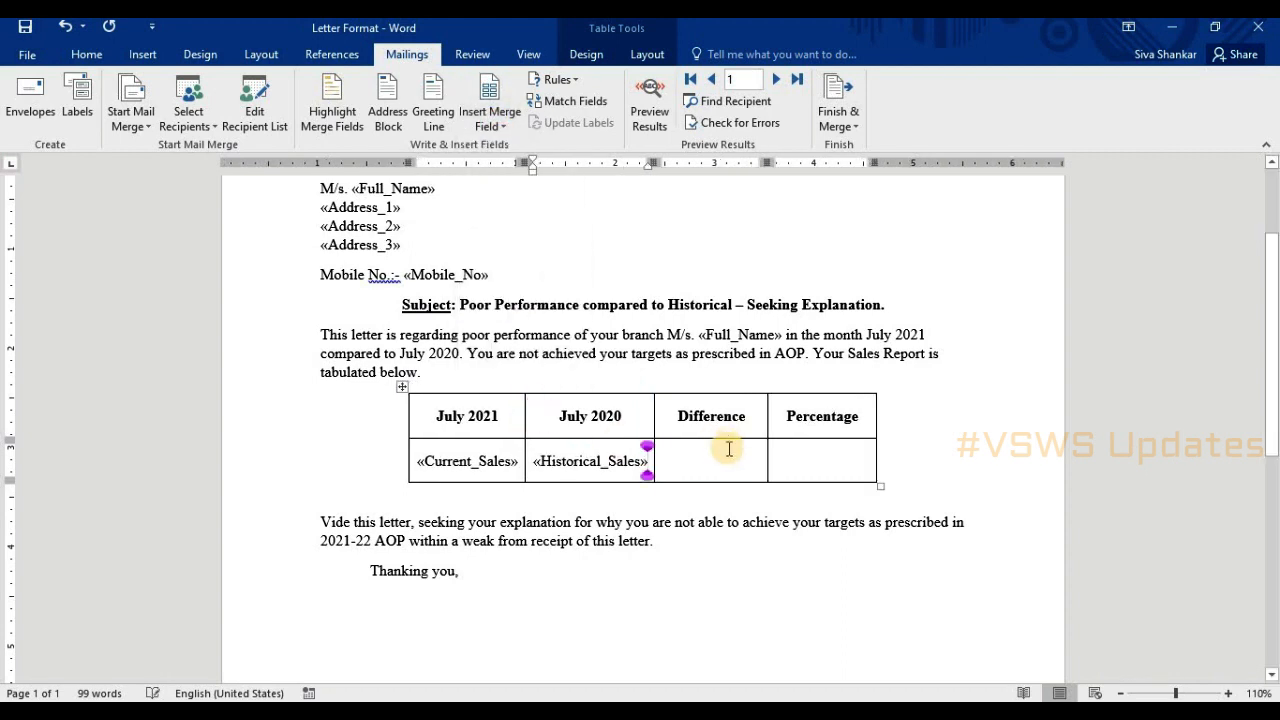
# Step: Insert the Difference and Percentage merge fields in the empty table cells below their matching headers
pyautogui.click(491, 118)
pyautogui.click(566, 349)
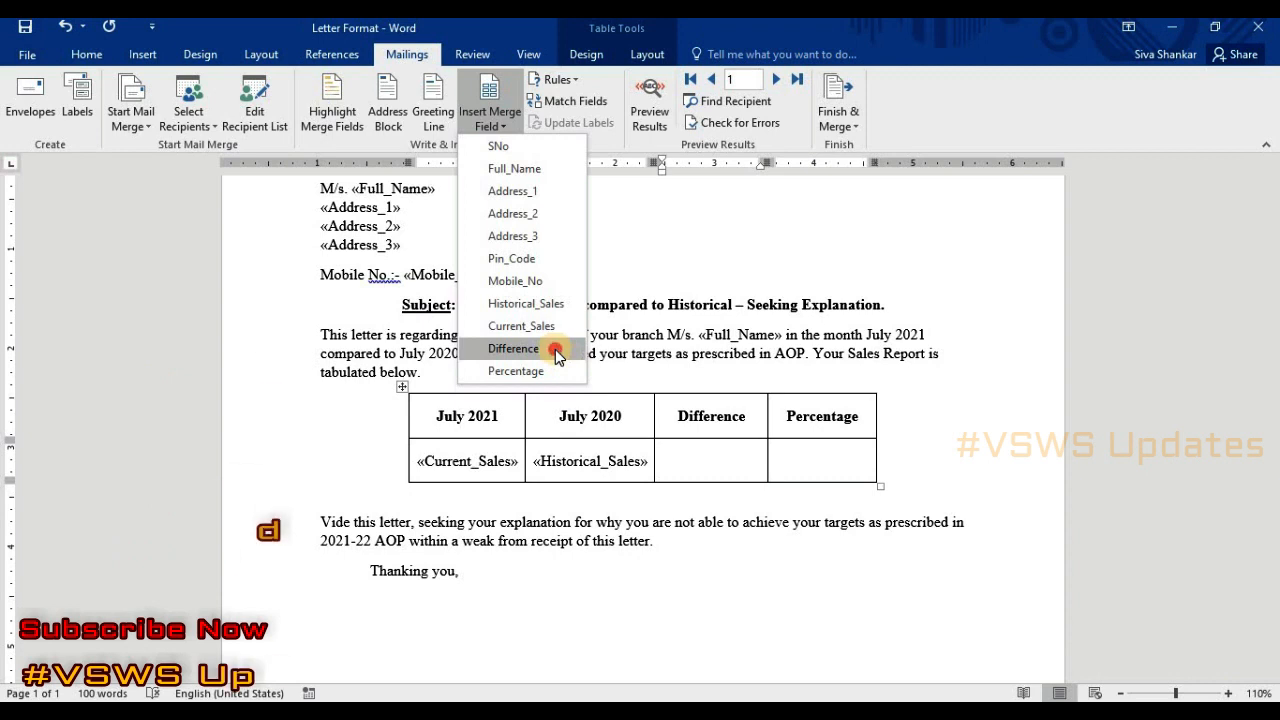
pyautogui.click(815, 455)
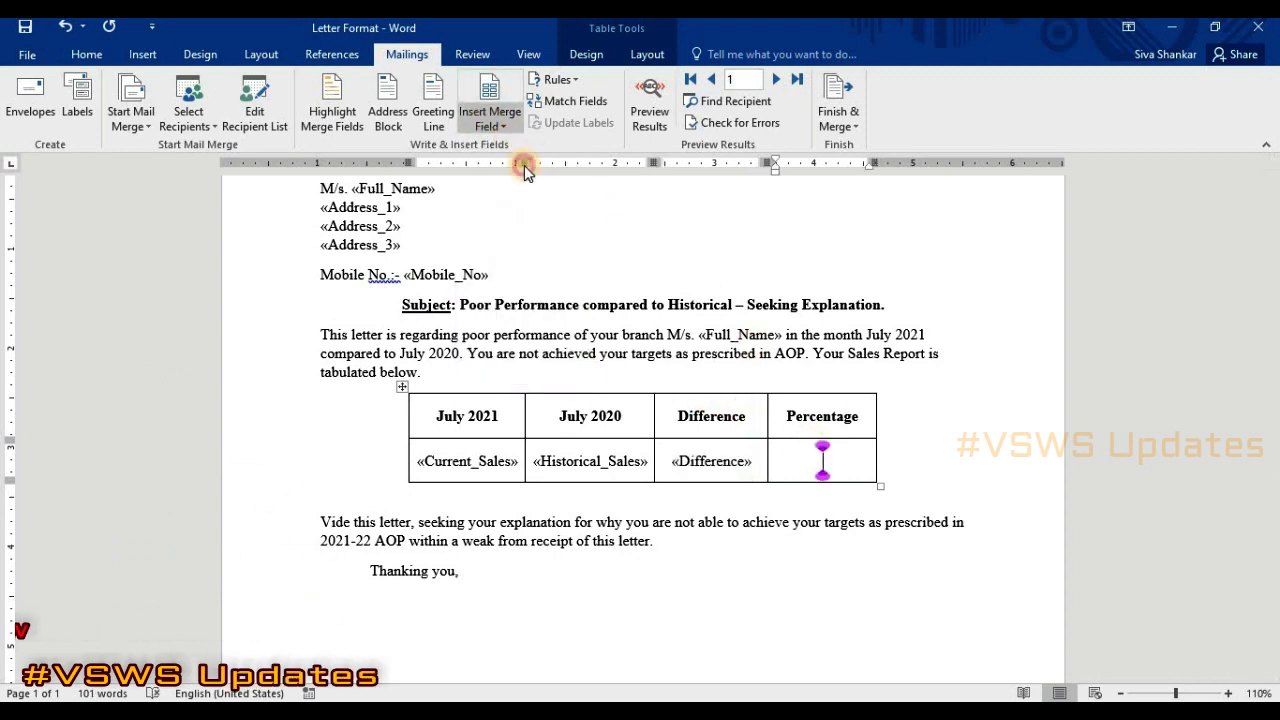
pyautogui.click(491, 118)
pyautogui.click(542, 368)
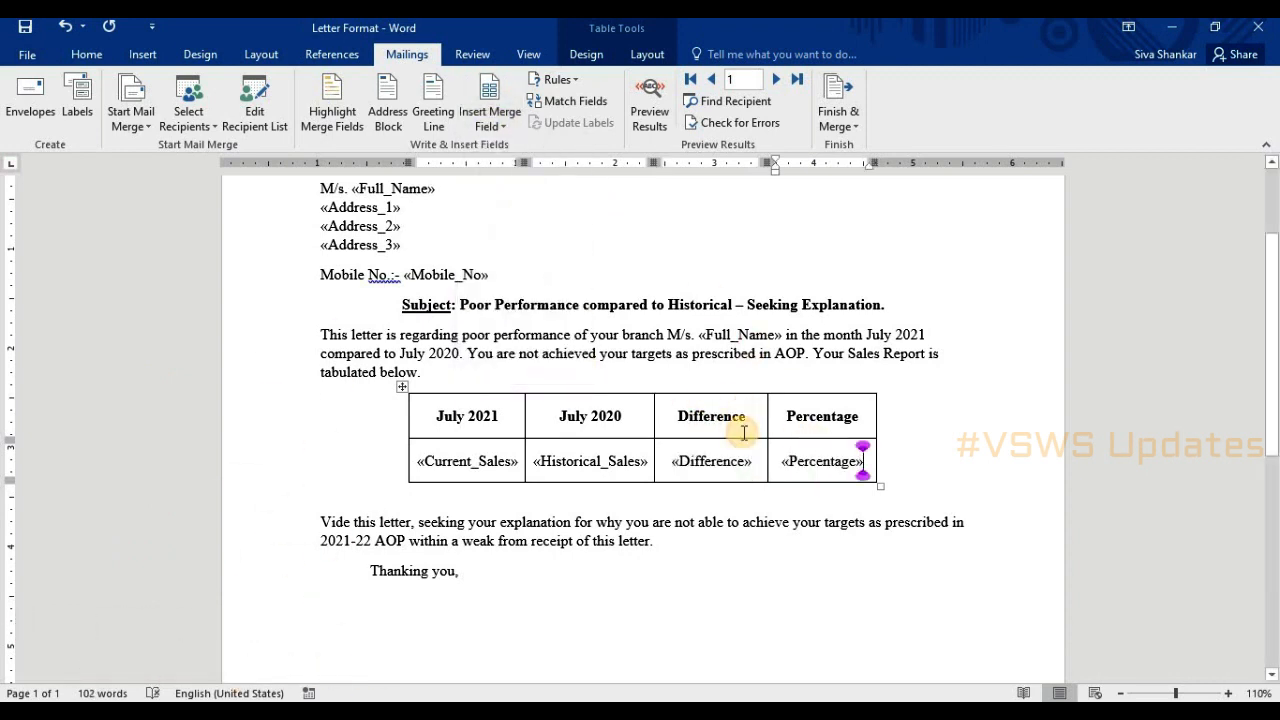
# Step: Remove the space after the Address_3 paragraph so the Mobile No. line sits directly beneath it
pyautogui.scroll(3, 712, 570)
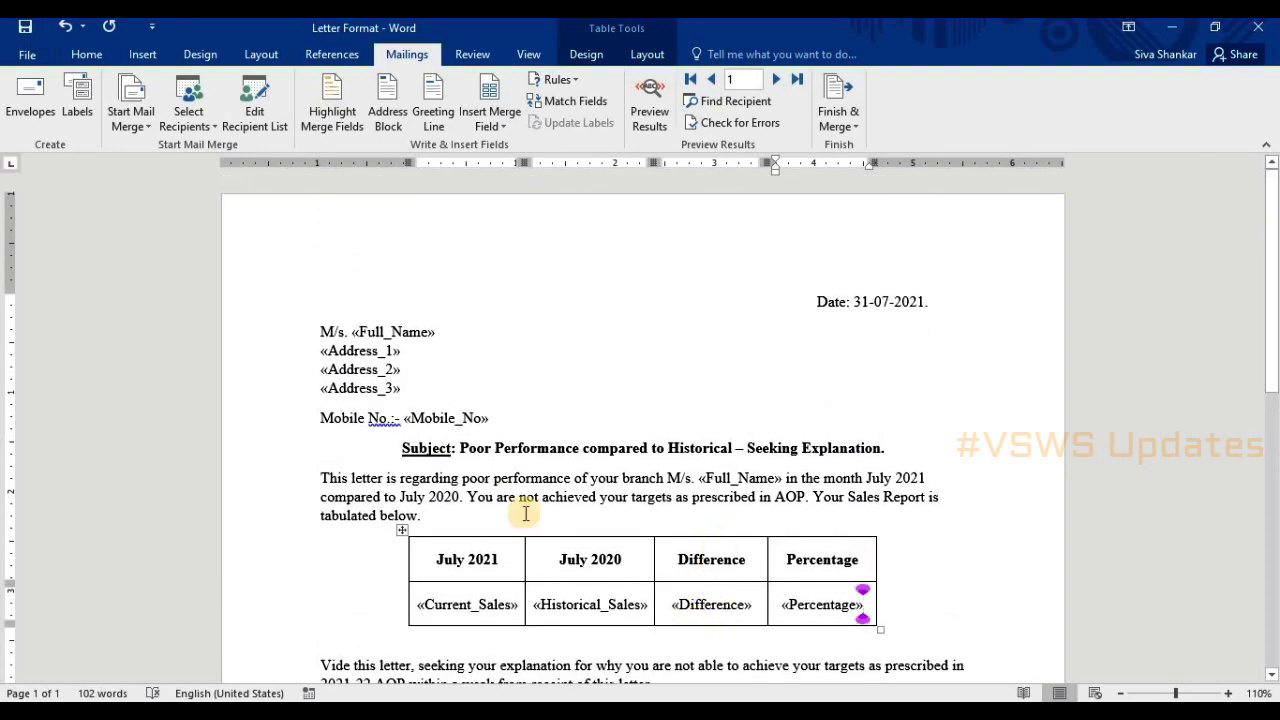
pyautogui.click(405, 388)
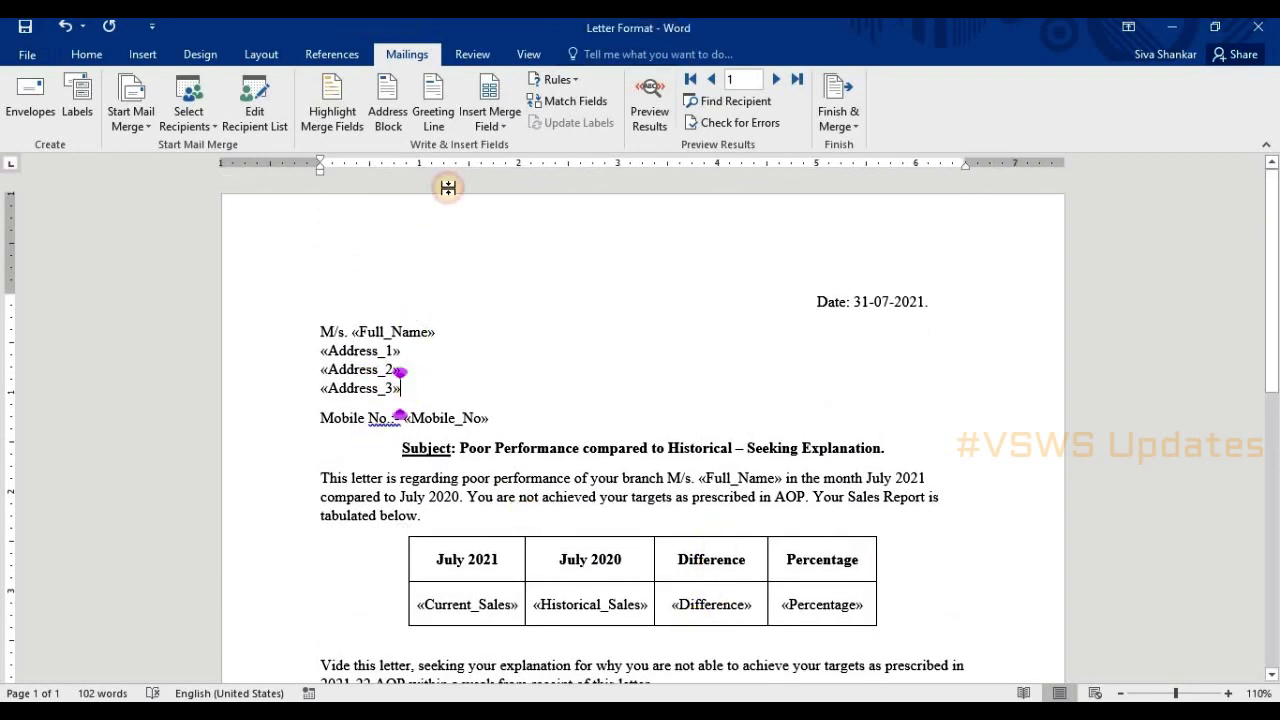
pyautogui.click(84, 54)
pyautogui.click(503, 120)
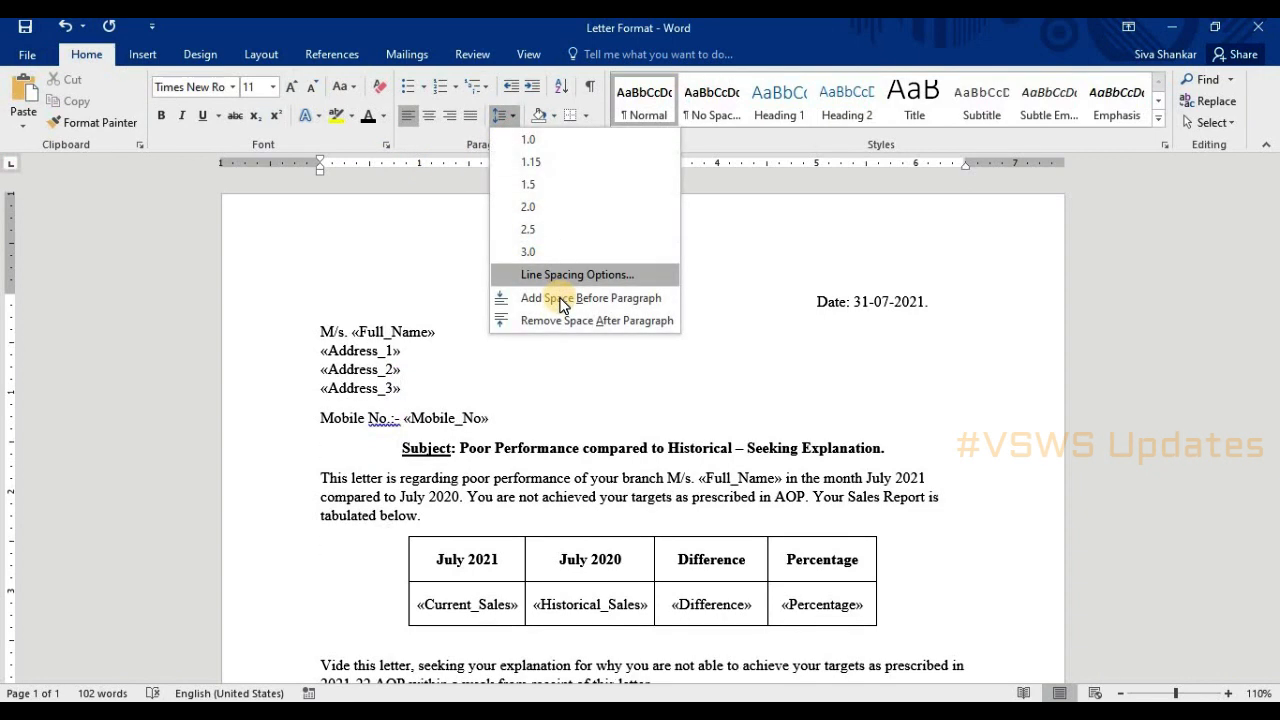
pyautogui.click(530, 320)
pyautogui.click(586, 420)
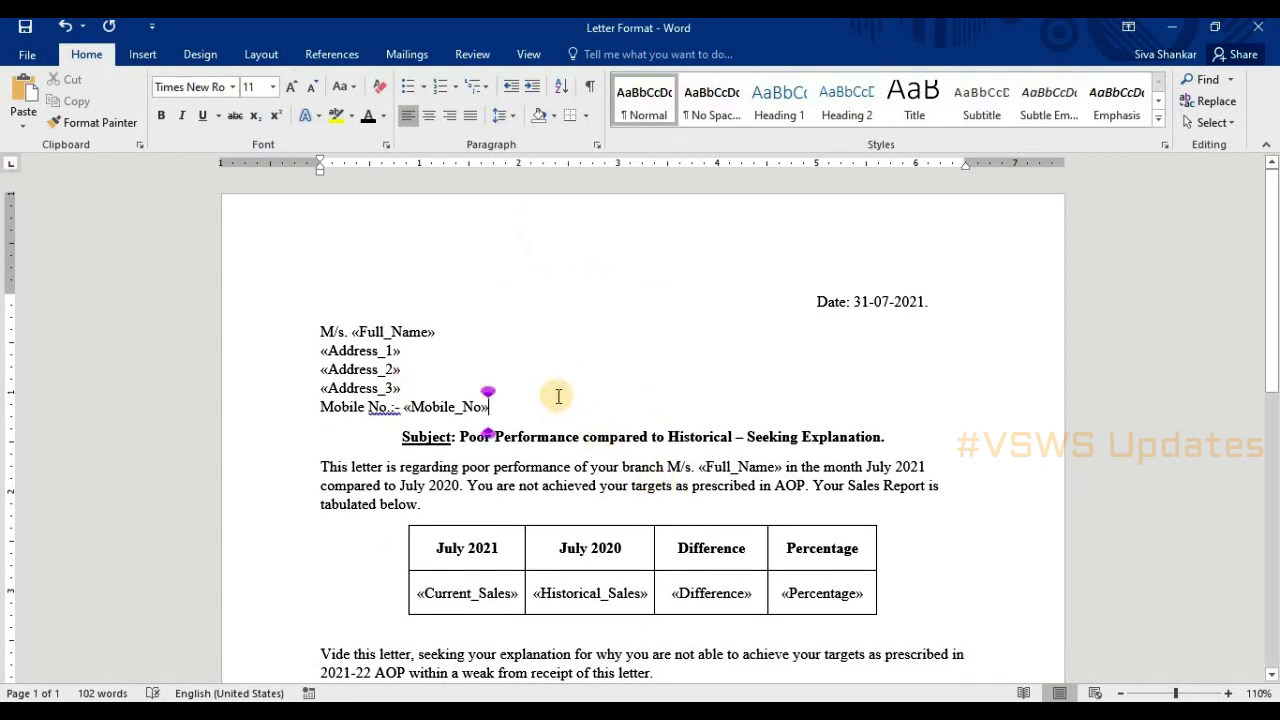
# Step: Preview the merge results for the first recipient, compare them with the Excel workbook, and review the whole letter
pyautogui.click(407, 54)
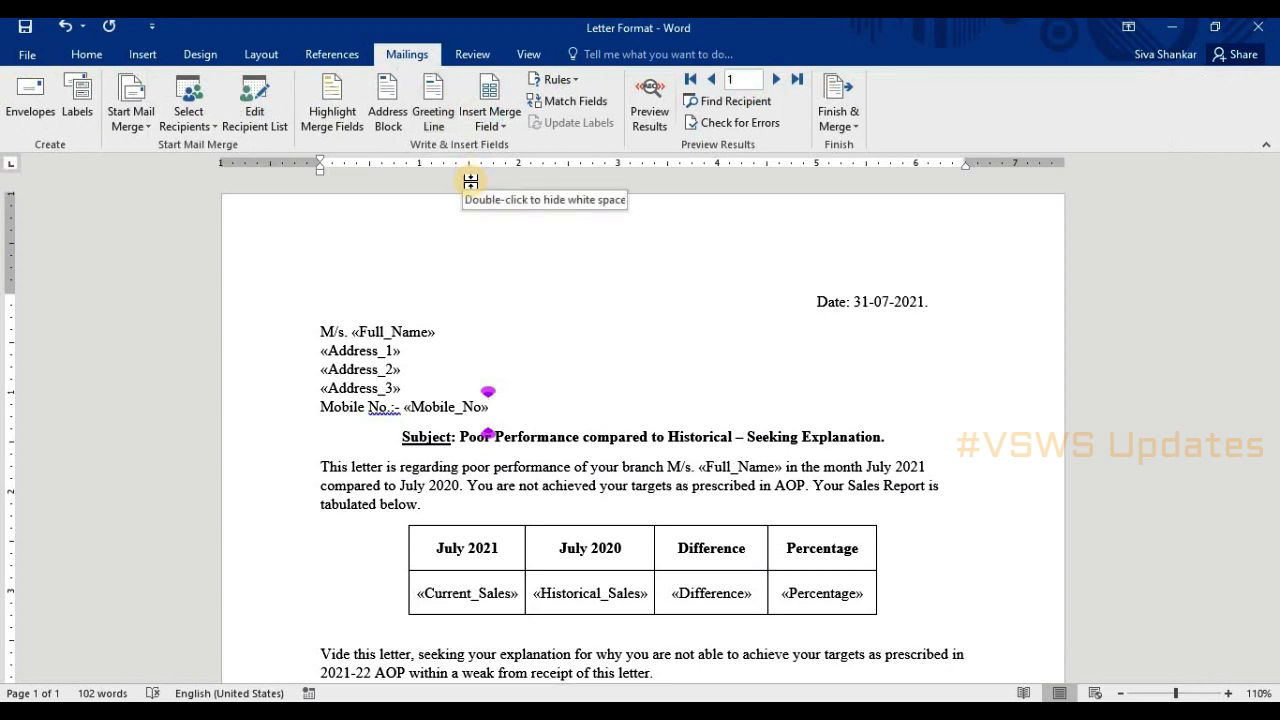
pyautogui.click(649, 108)
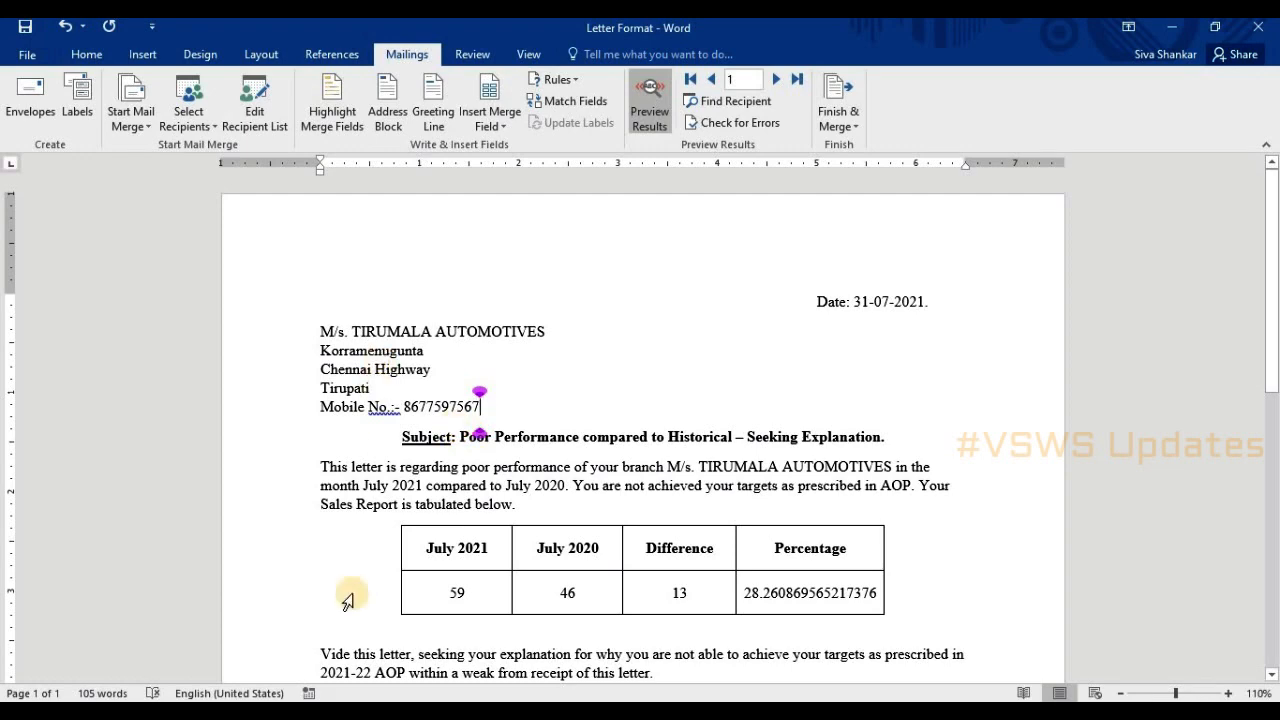
pyautogui.hotkey('alt', 'Tab')
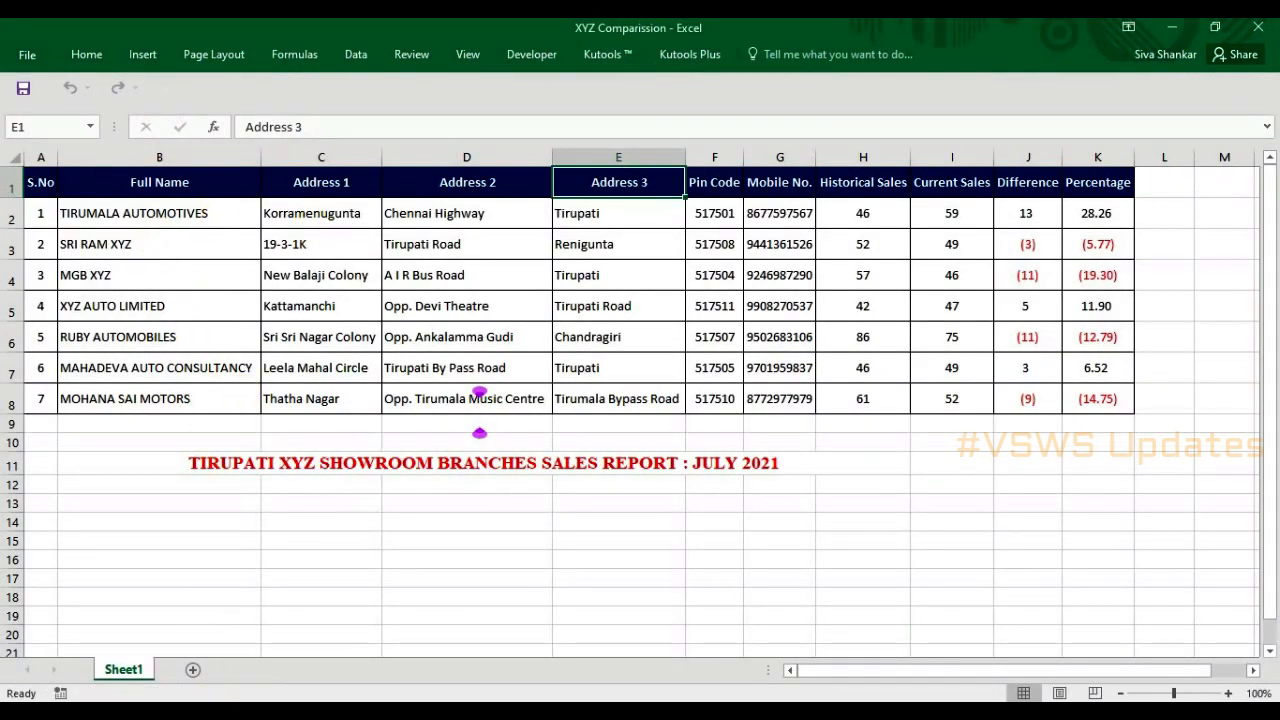
pyautogui.moveTo(346, 690)
pyautogui.click(400, 640)
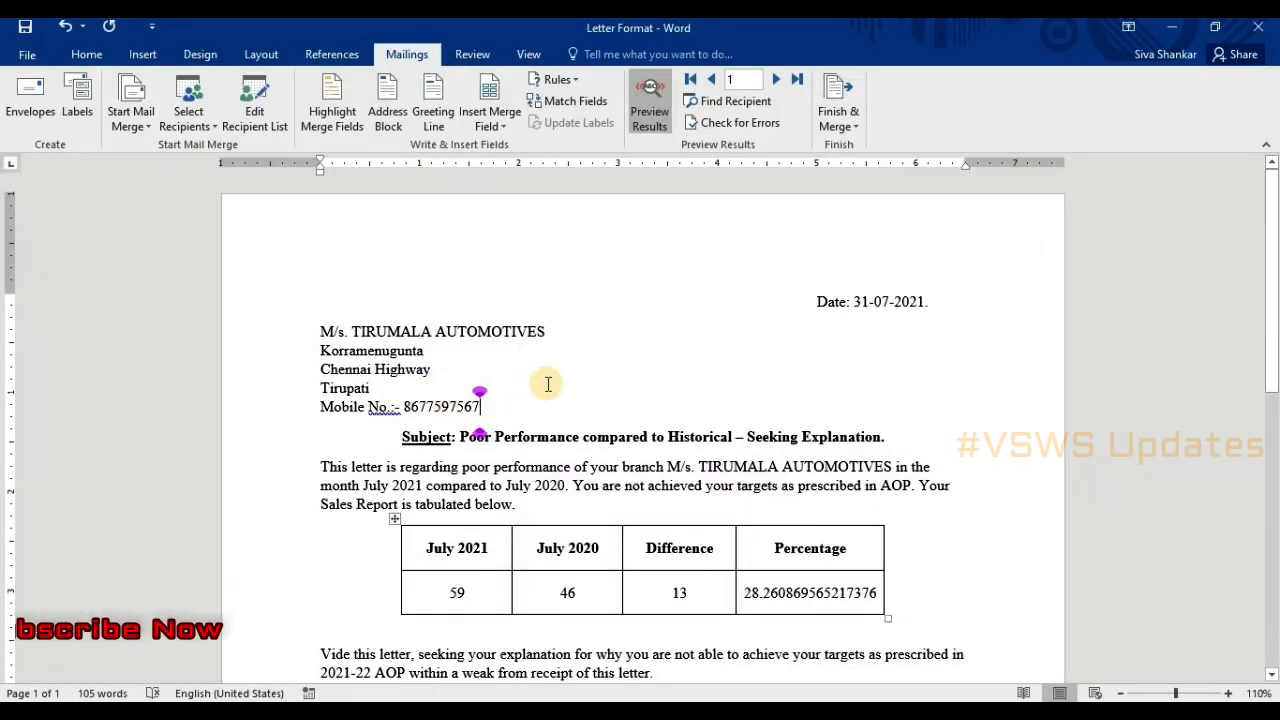
pyautogui.scroll(-10, 700, 420)
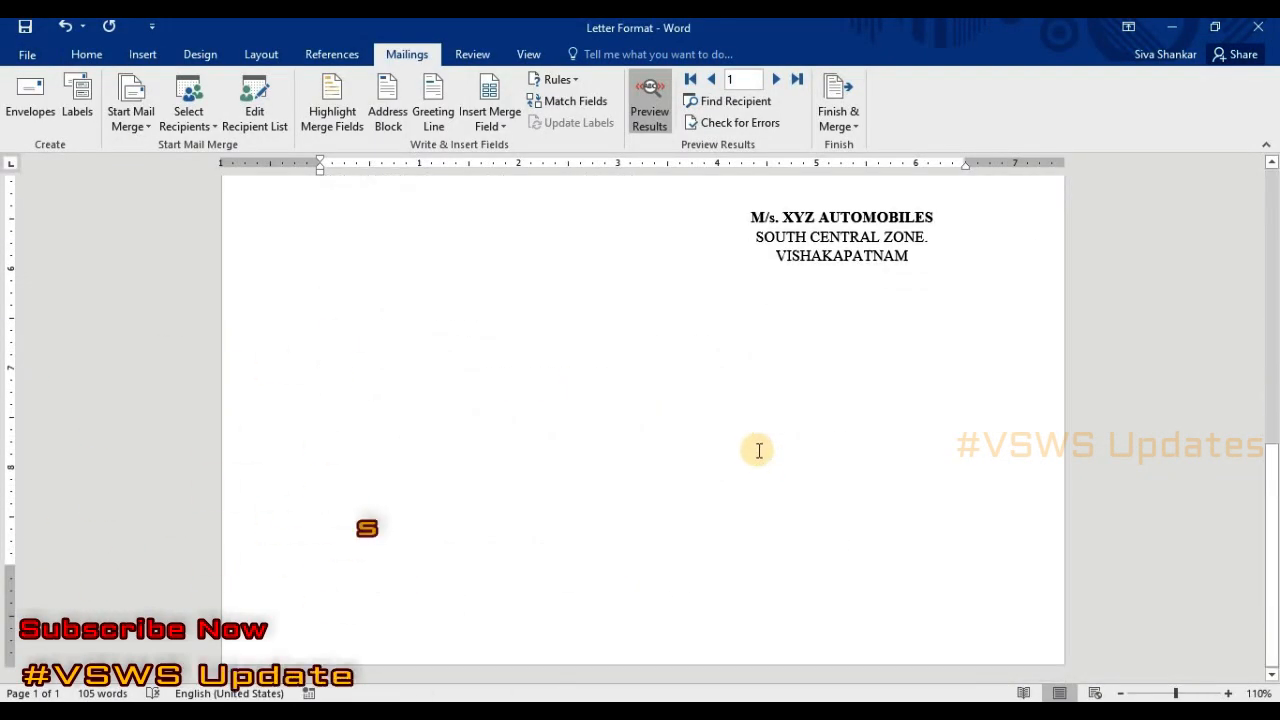
pyautogui.scroll(10, 759, 451)
pyautogui.scroll(-10, 766, 465)
pyautogui.scroll(10, 775, 485)
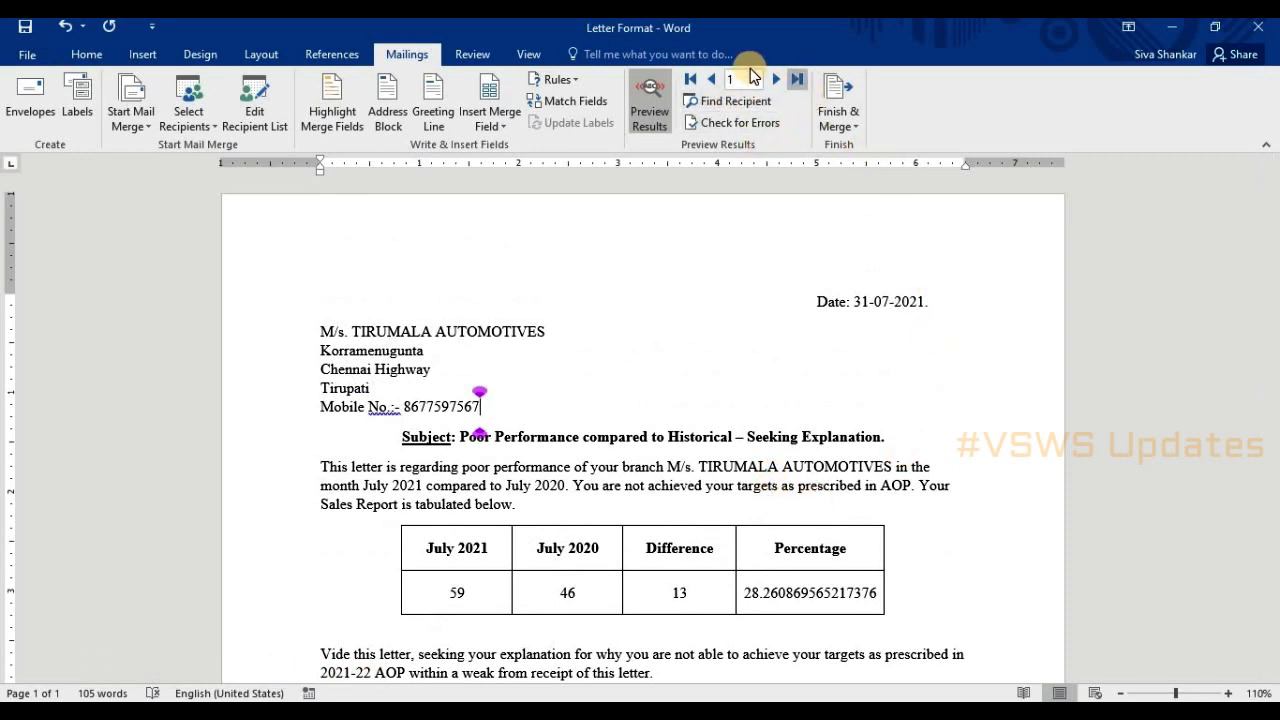
# Step: Preview the second recipient's letter and check its name and address against the SRI RAM XYZ row in Excel
pyautogui.click(779, 81)
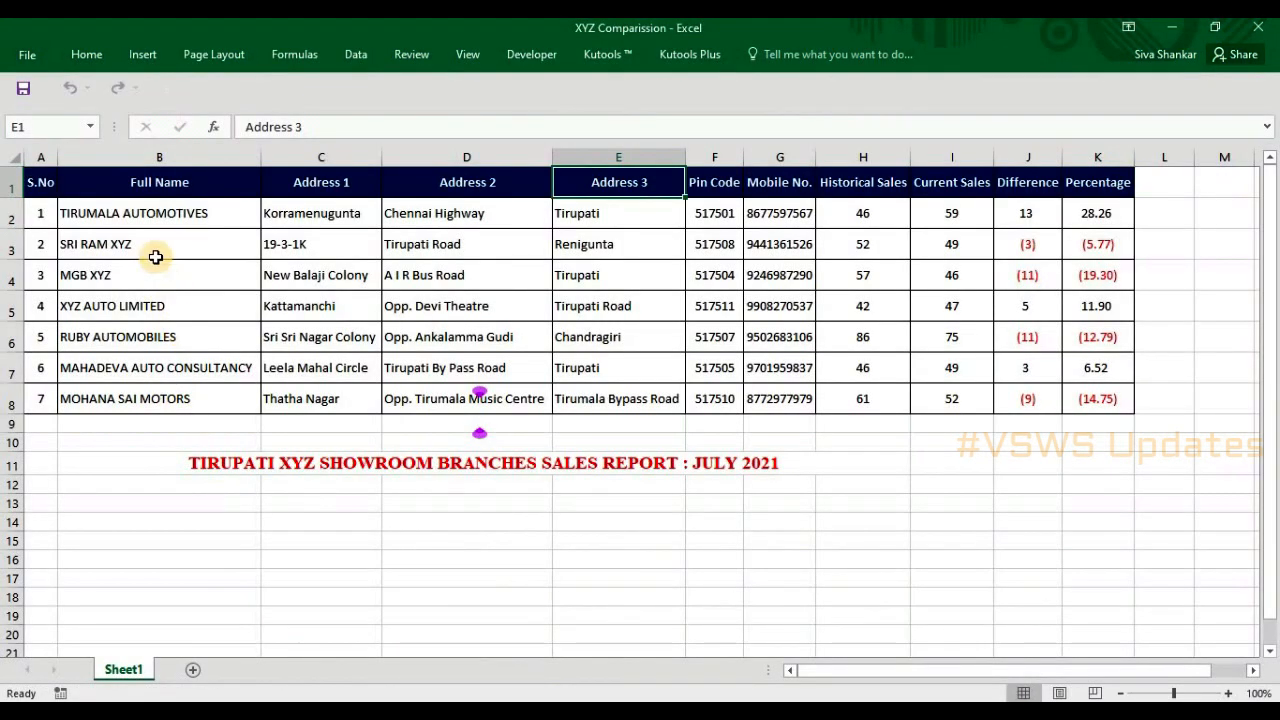
pyautogui.click(154, 252)
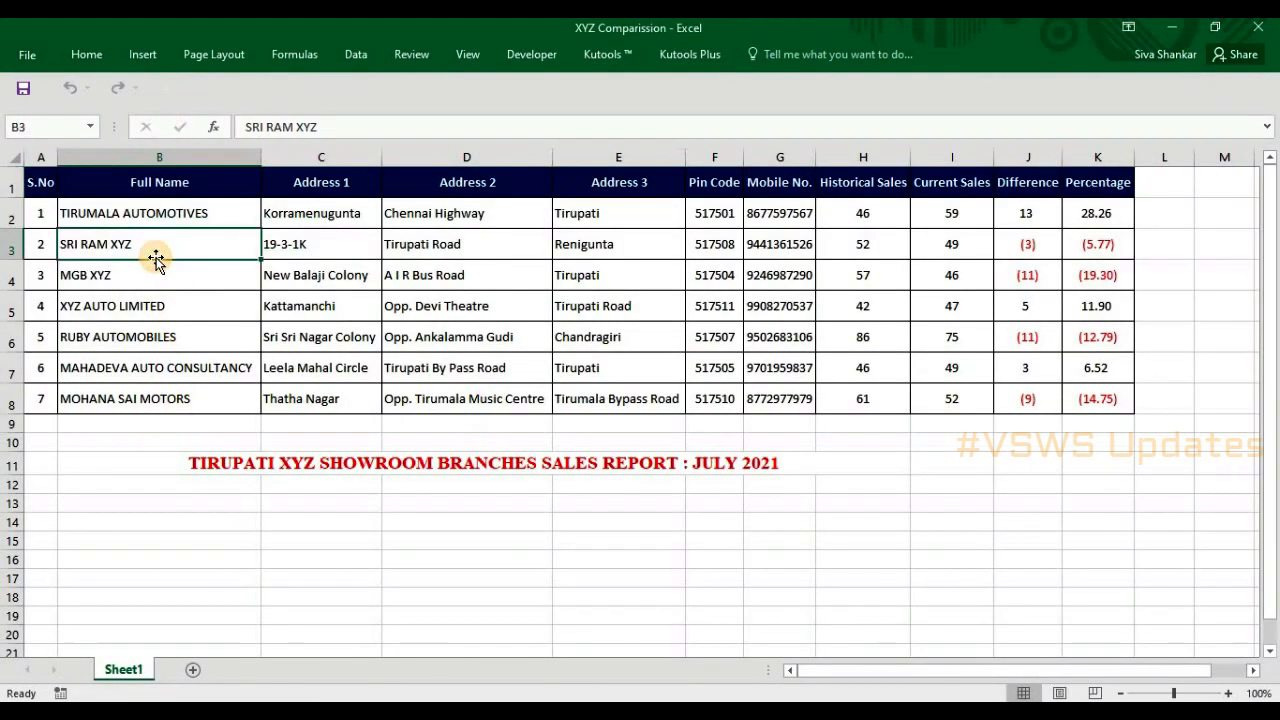
pyautogui.click(597, 247)
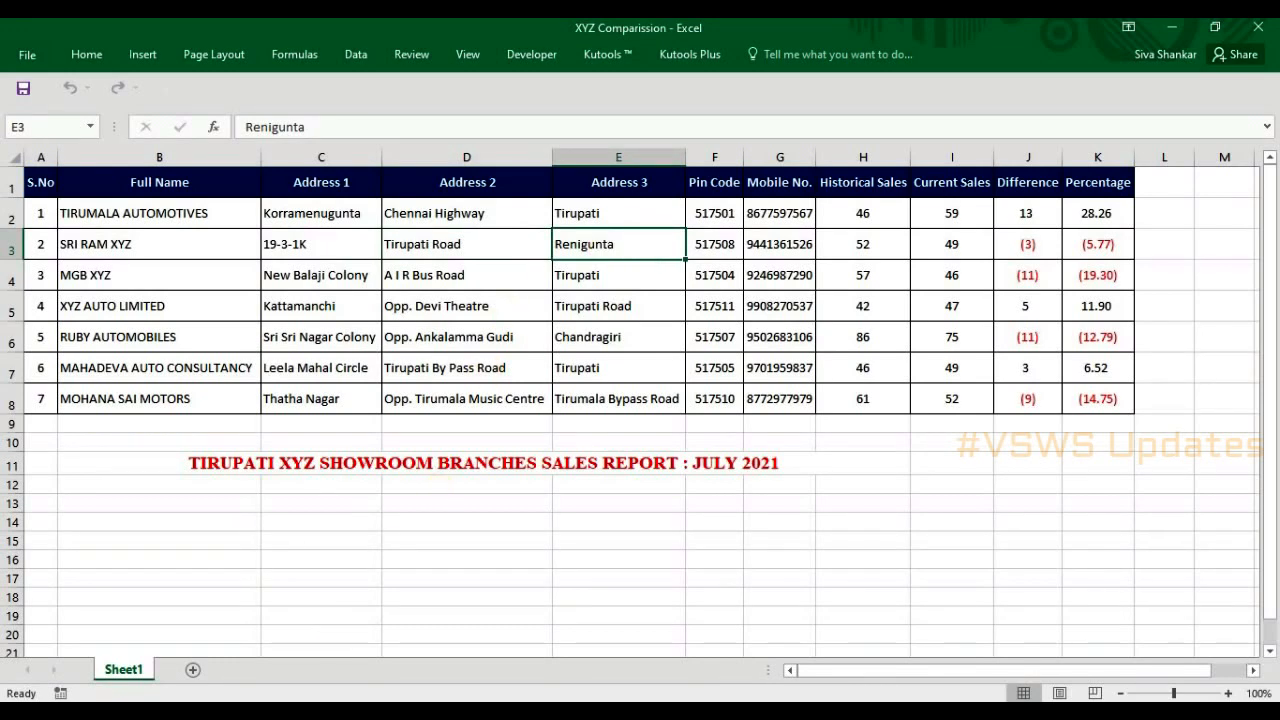
pyautogui.moveTo(293, 712)
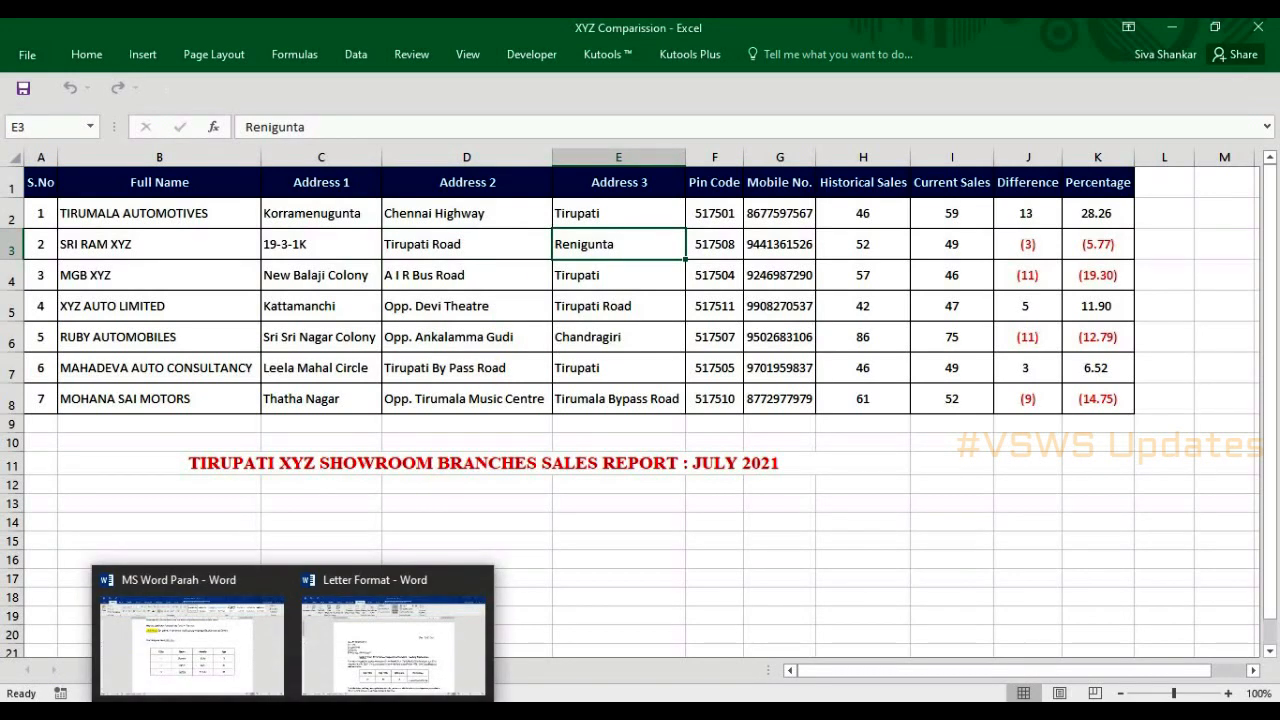
pyautogui.click(393, 640)
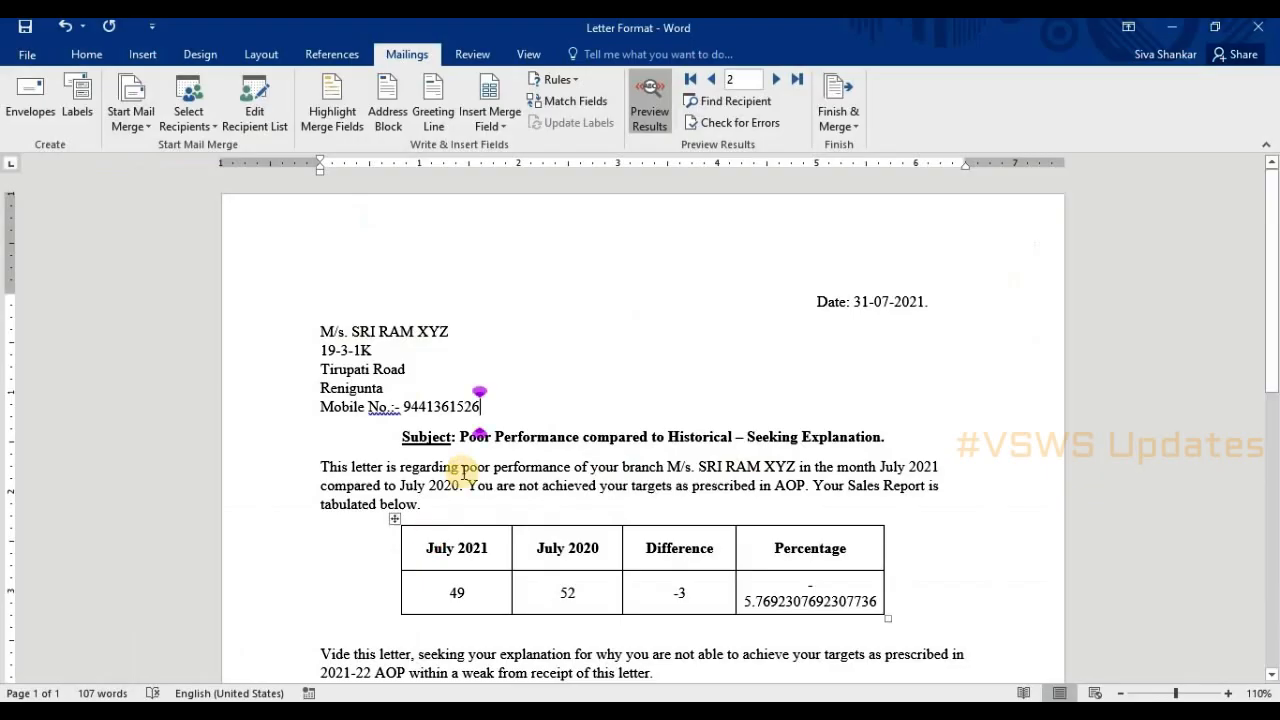
pyautogui.click(400, 354)
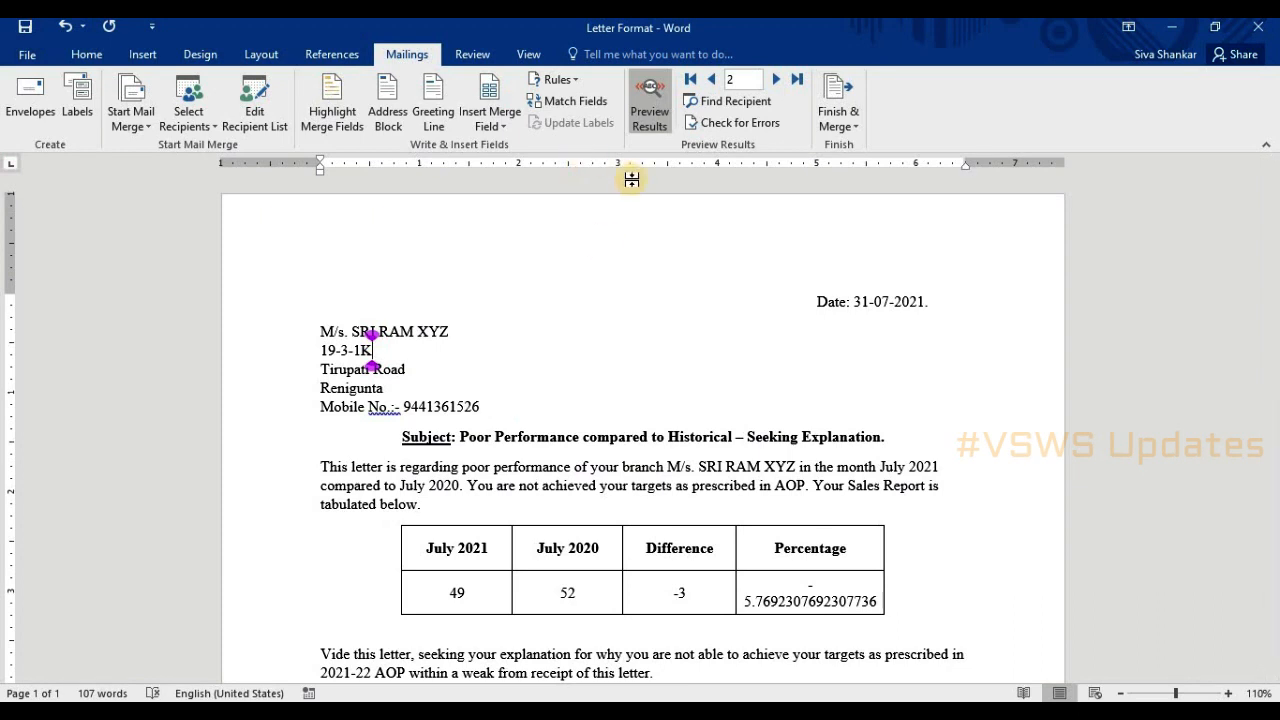
# Step: Preview the third recipient's letter and compare it with the MGB XYZ row in Excel, returning to the Word letter
pyautogui.click(773, 78)
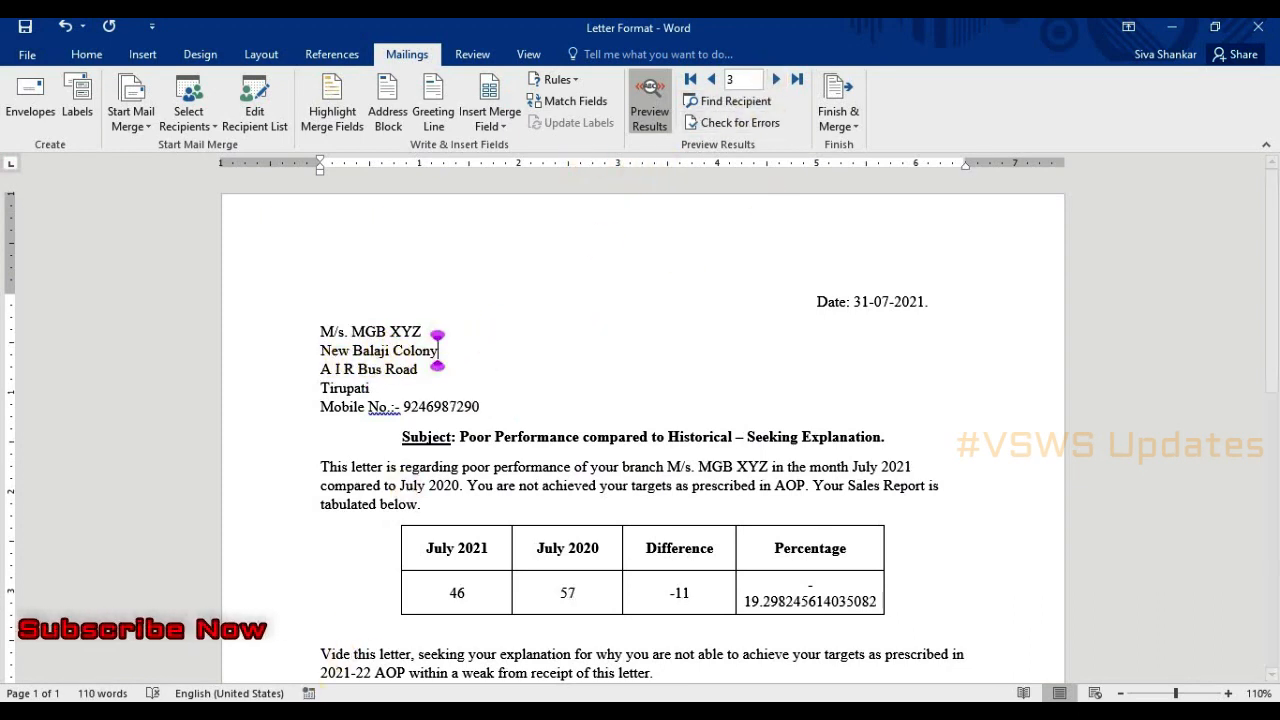
pyautogui.hotkey('alt', 'Tab')
pyautogui.click(143, 277)
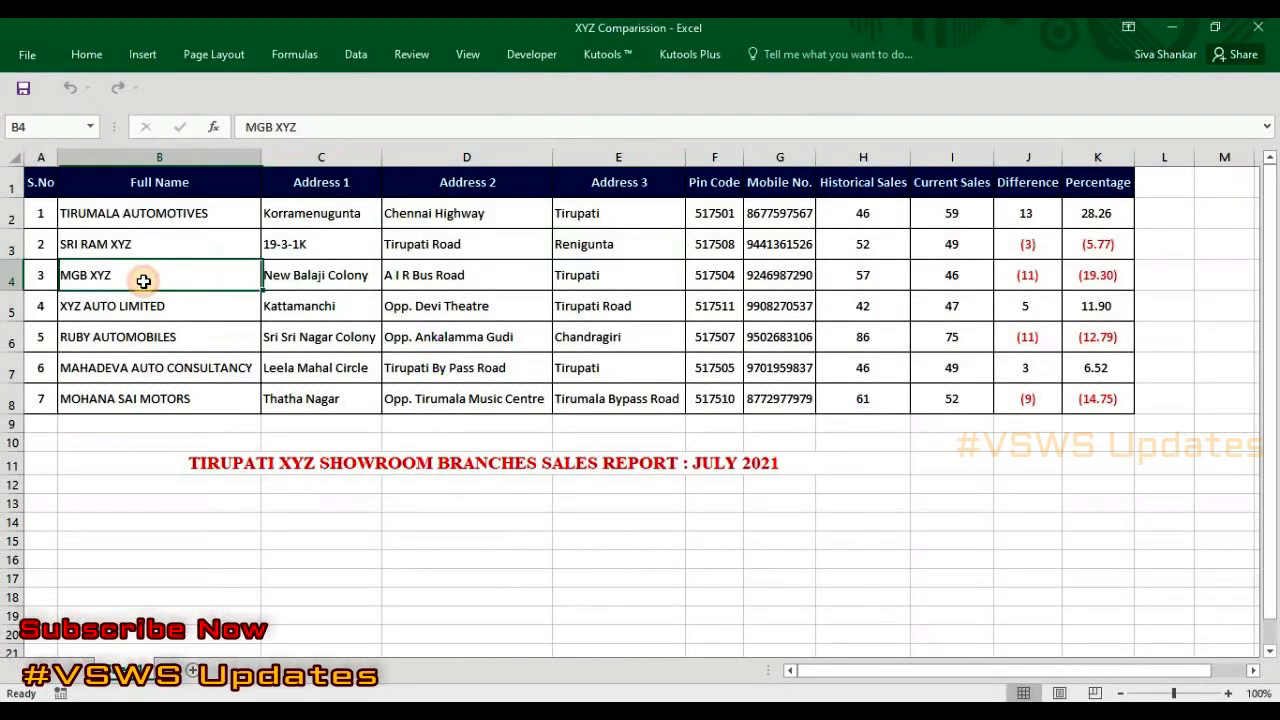
pyautogui.click(330, 280)
pyautogui.click(455, 296)
pyautogui.click(449, 272)
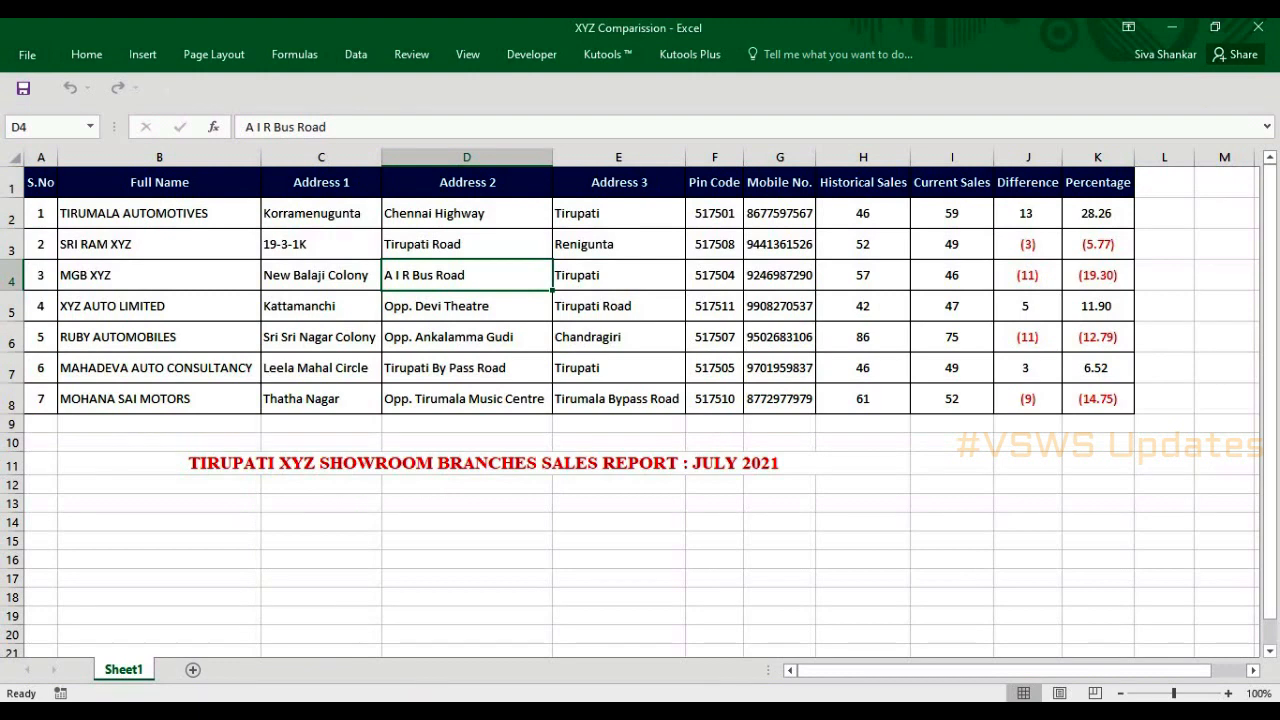
pyautogui.moveTo(293, 710)
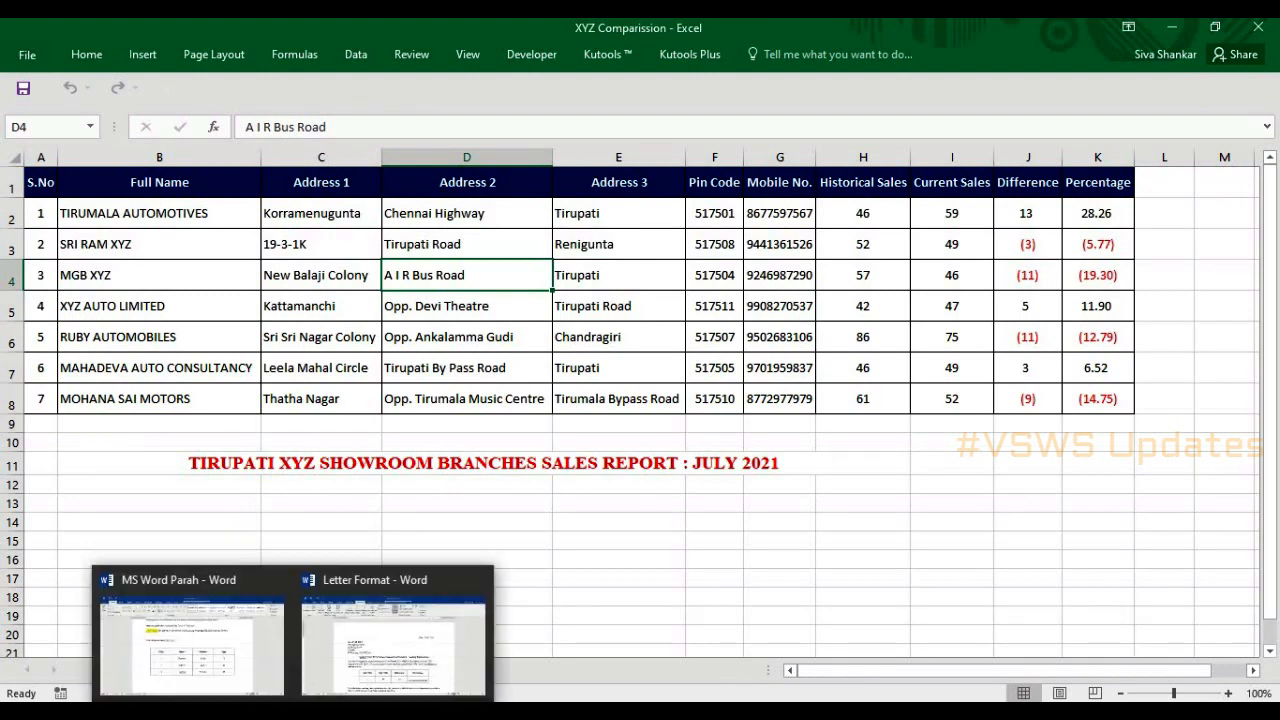
pyautogui.click(388, 660)
# Step: Add a comma after the first address line of the letter
pyautogui.click(392, 350)
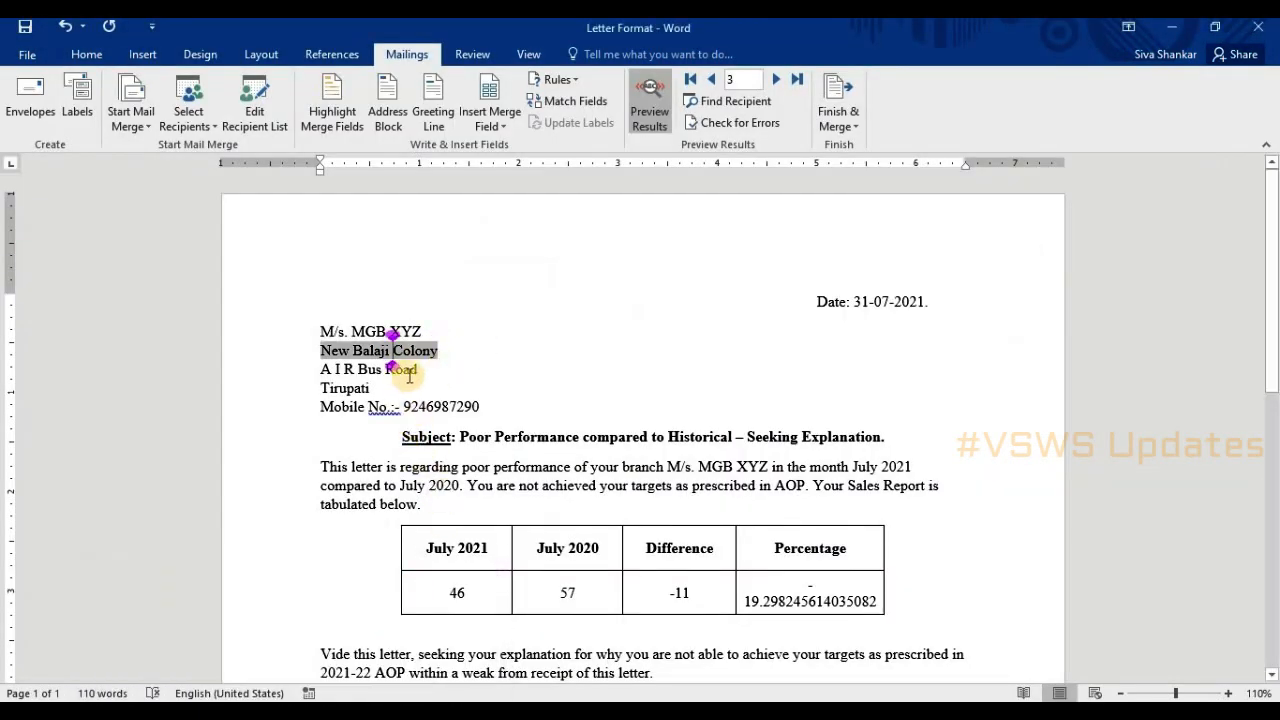
pyautogui.click(408, 376)
pyautogui.click(480, 386)
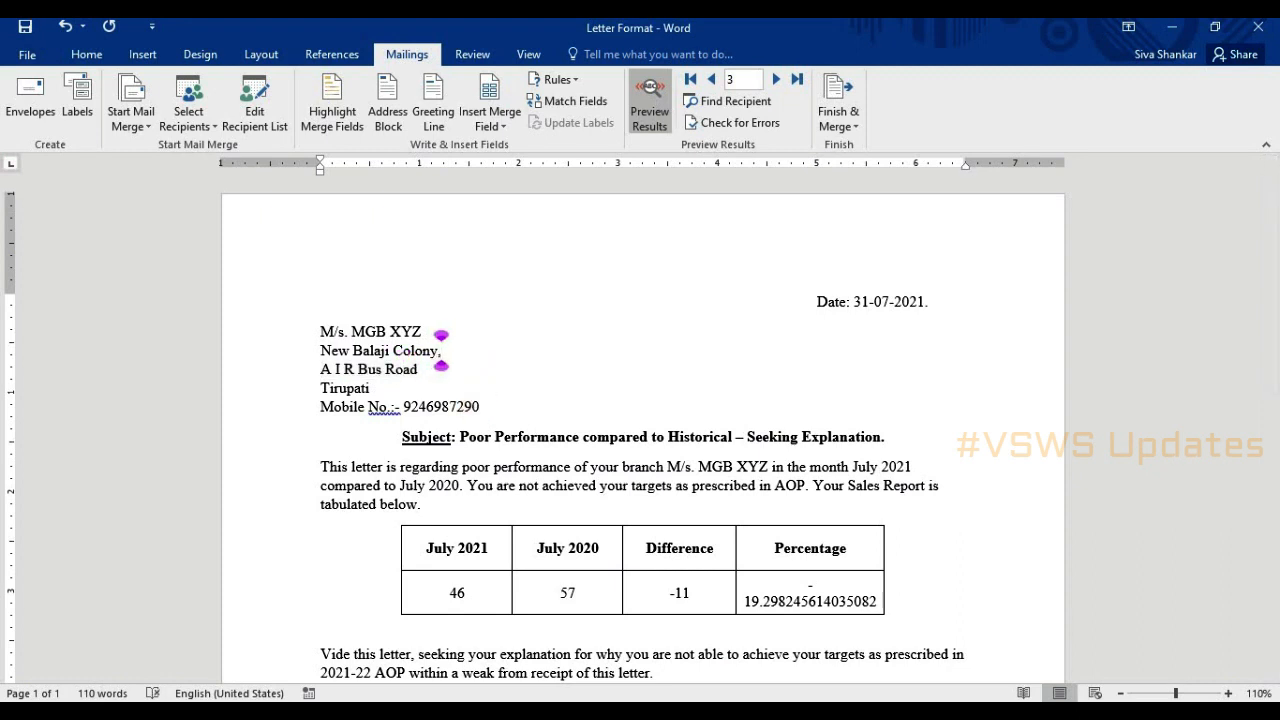
# Step: Preview the fourth recipient's letter and examine its address block, mobile number and sales table
pyautogui.click(777, 82)
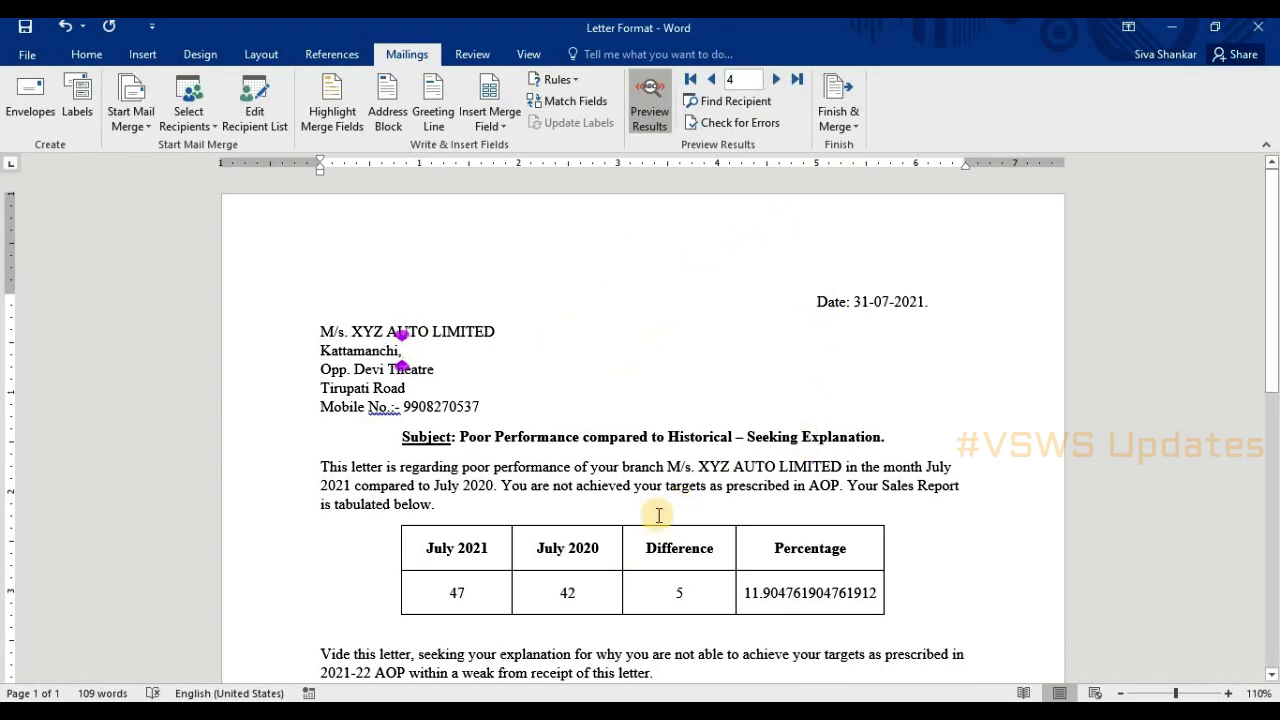
pyautogui.scroll(-1, 649, 541)
pyautogui.scroll(-7, 649, 541)
pyautogui.scroll(8, 645, 543)
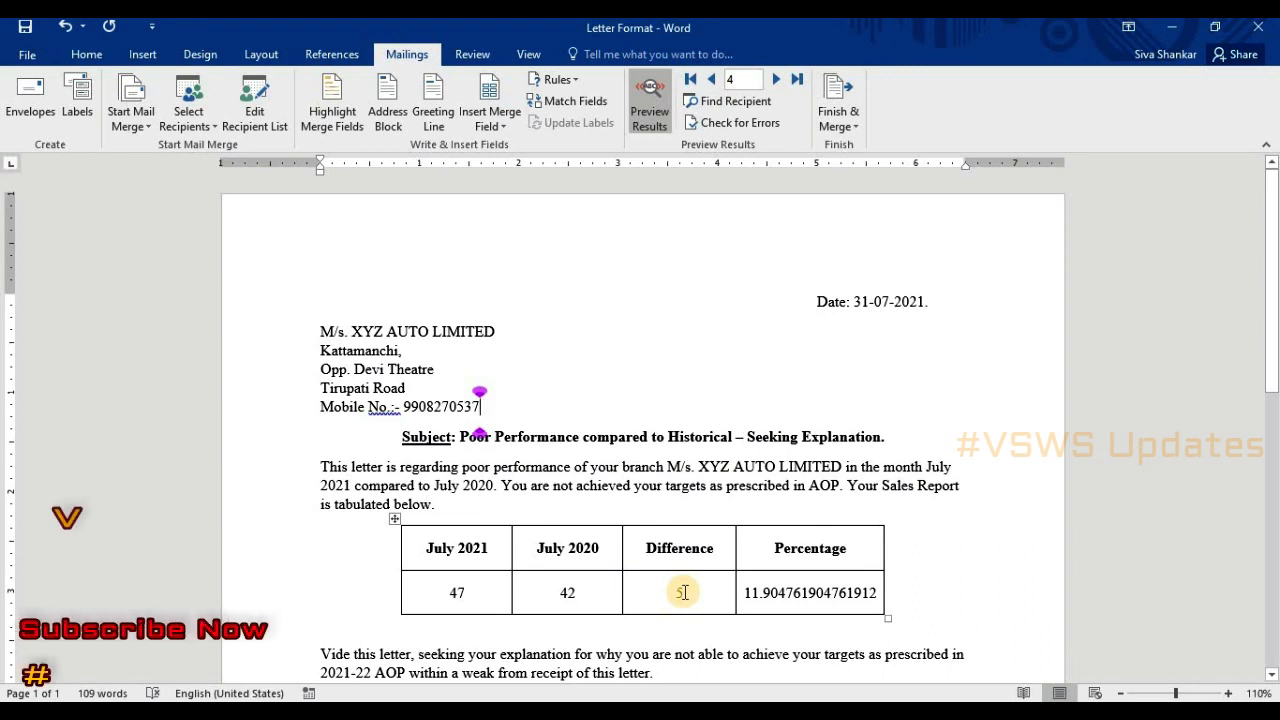
pyautogui.click(886, 593)
pyautogui.click(385, 331)
pyautogui.click(388, 369)
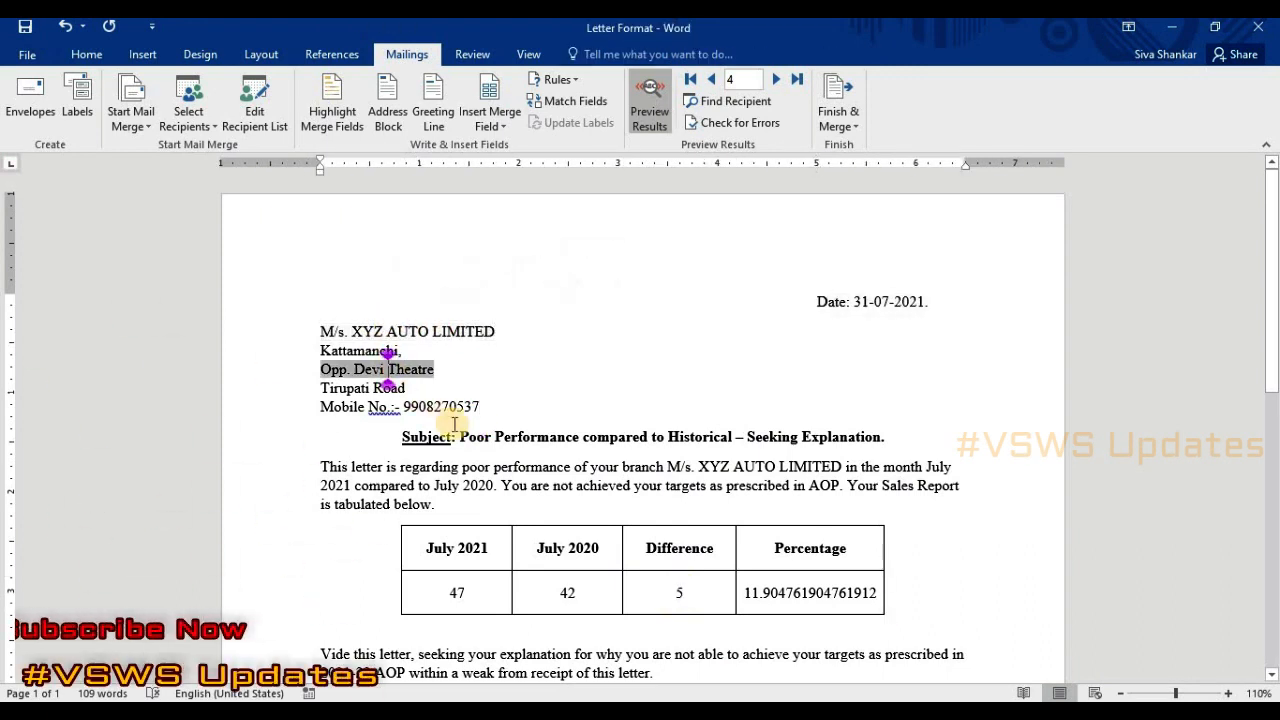
pyautogui.click(504, 415)
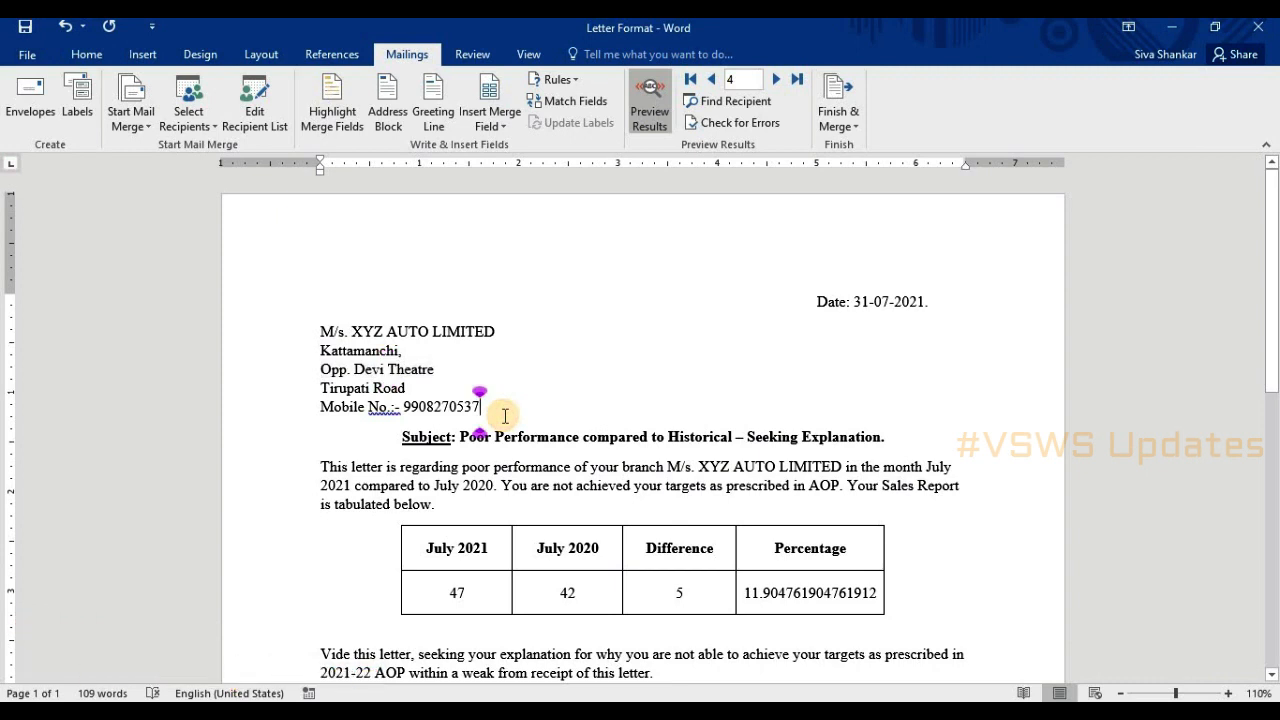